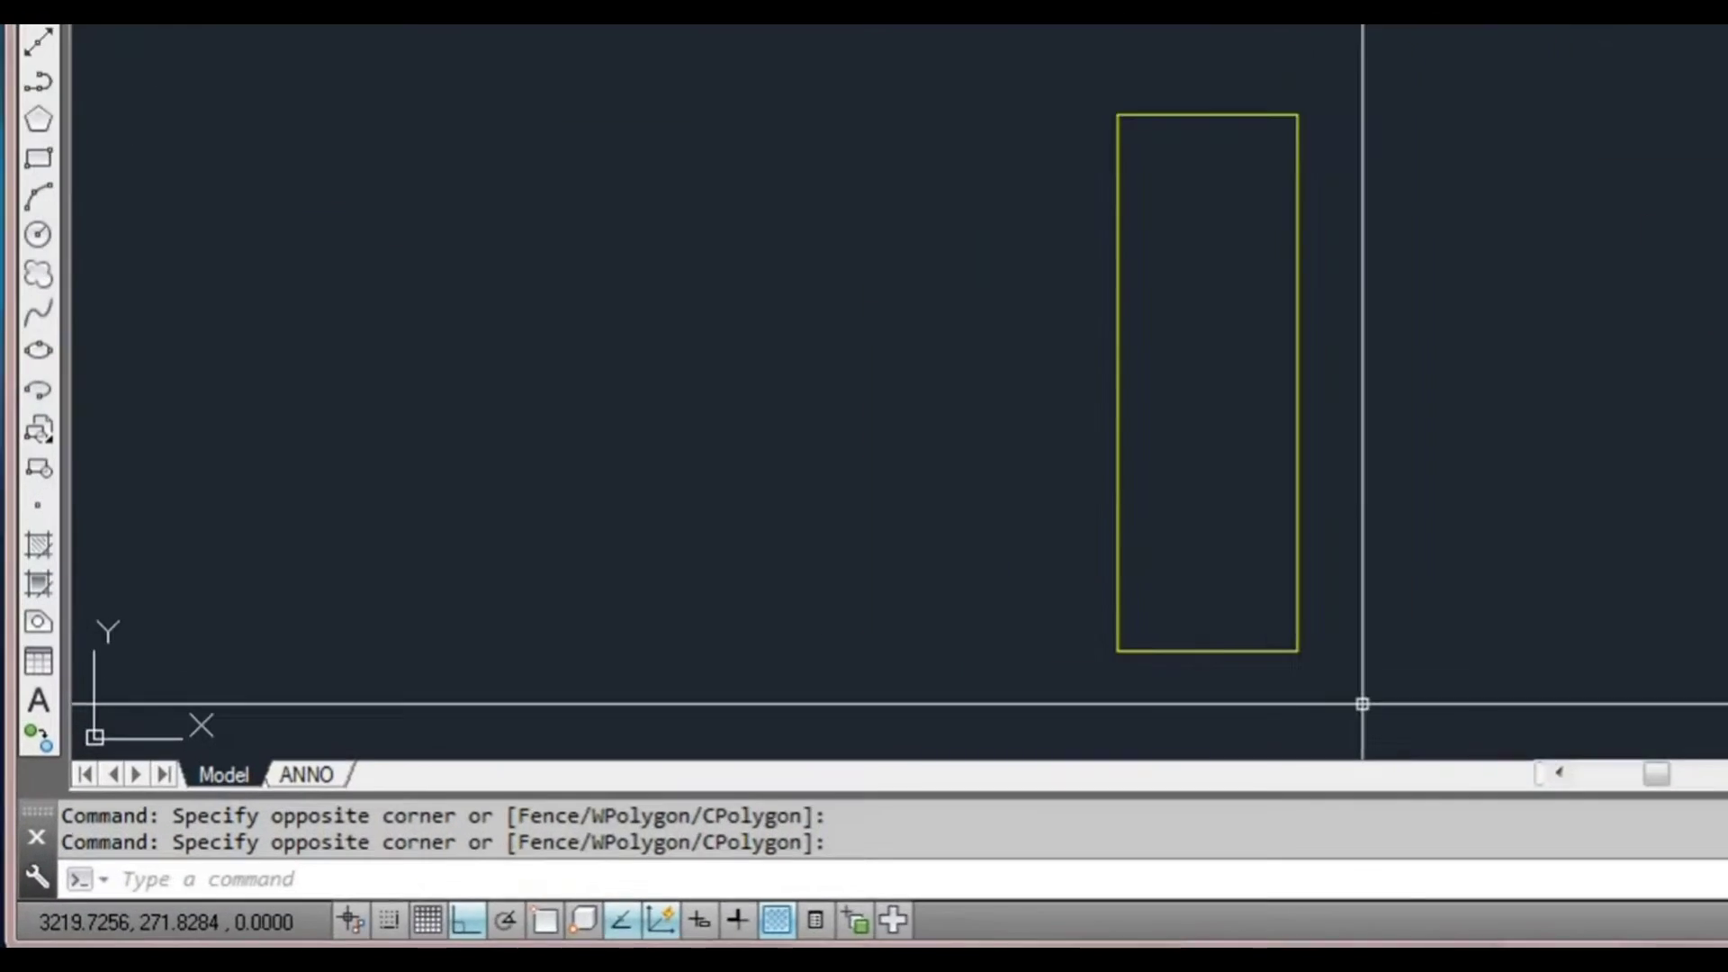
- In the Text Style dialog (ST), delete the TEST style and set Standard current
{"action": "type", "text": "st"}
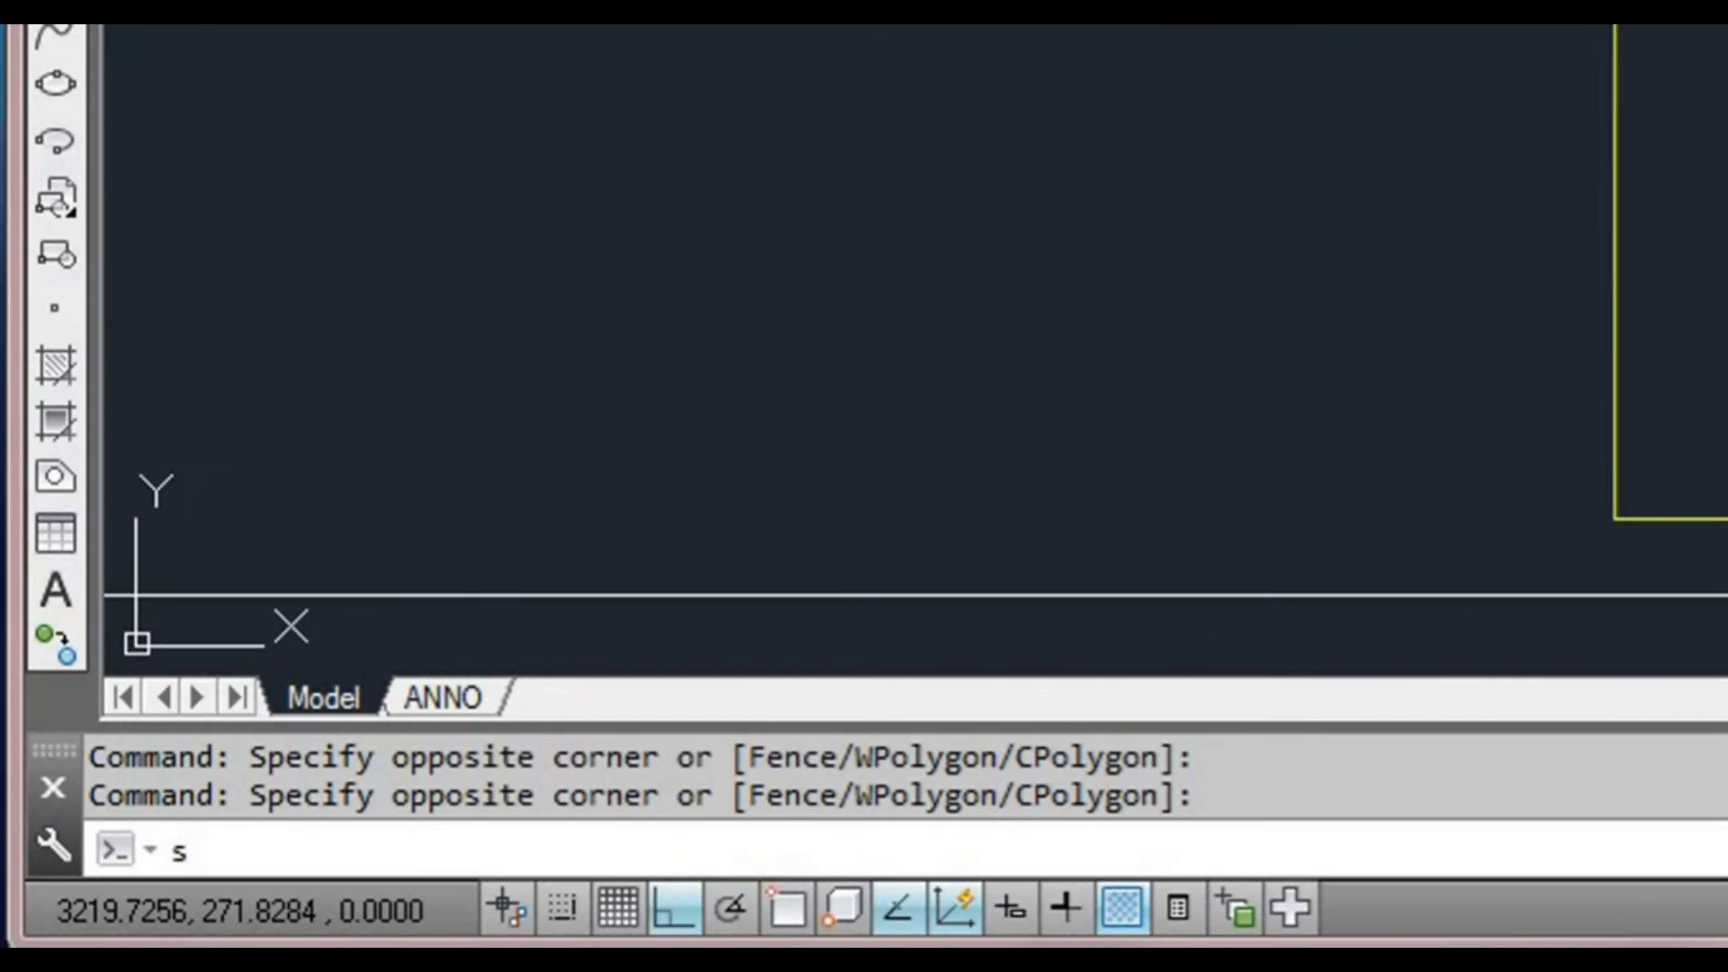
{"action": "key", "text": "Return"}
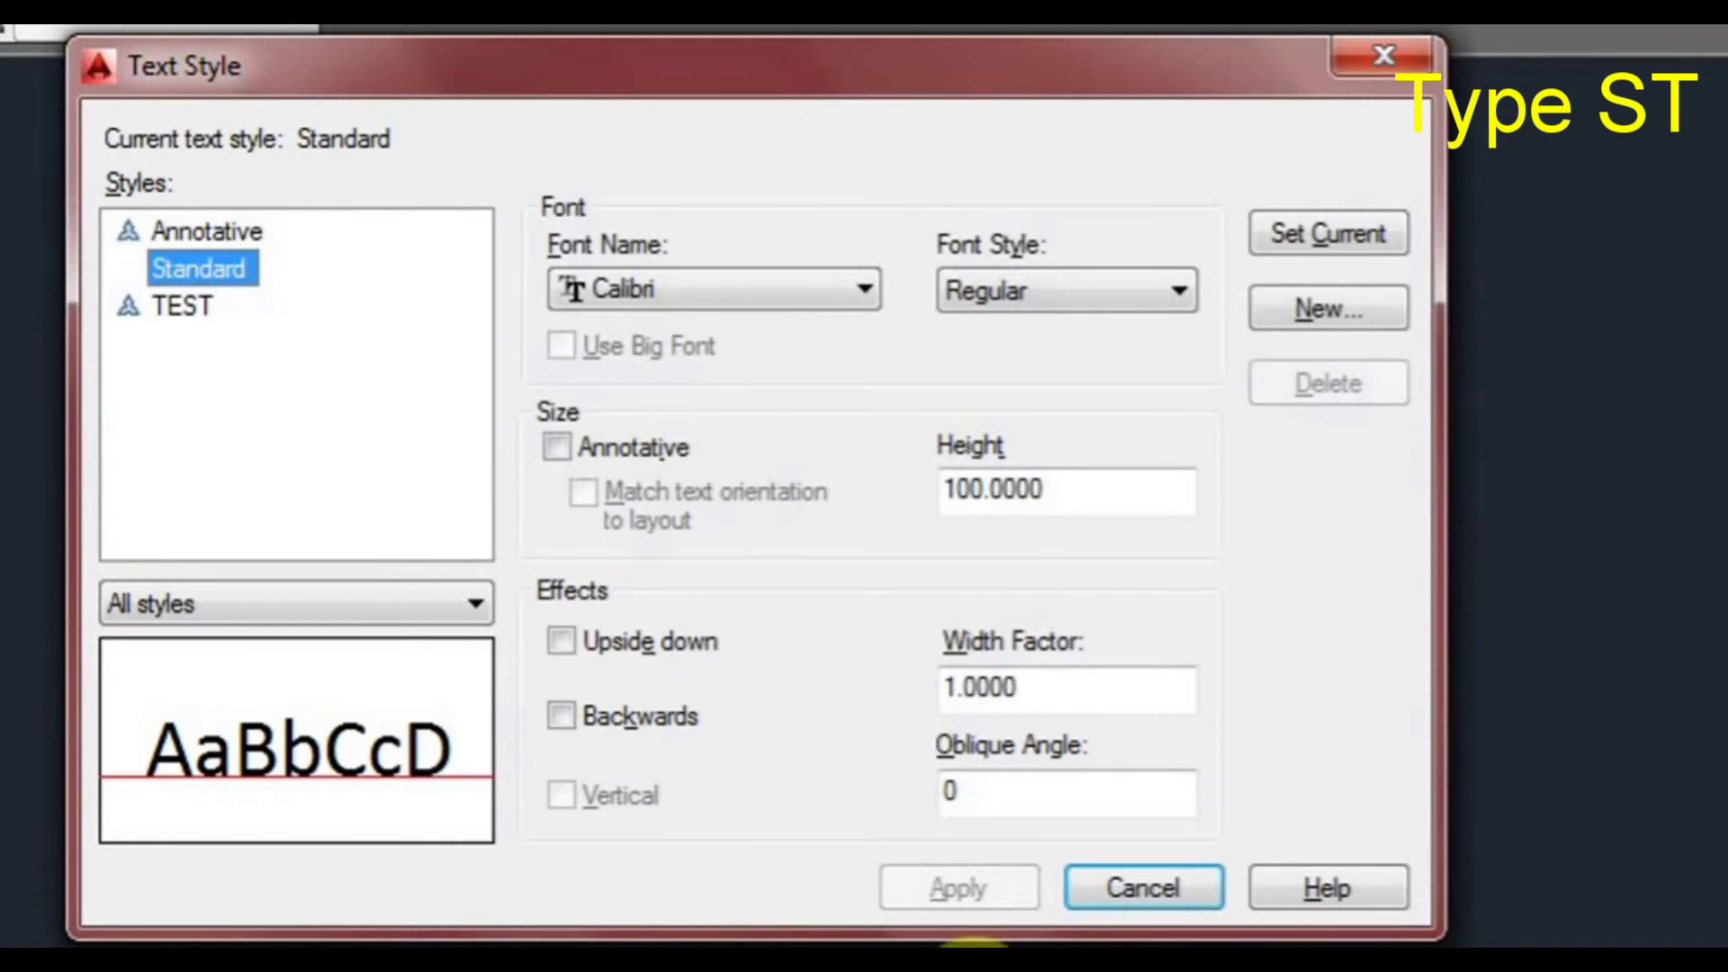
{"action": "left_click", "coordinate": [188, 306]}
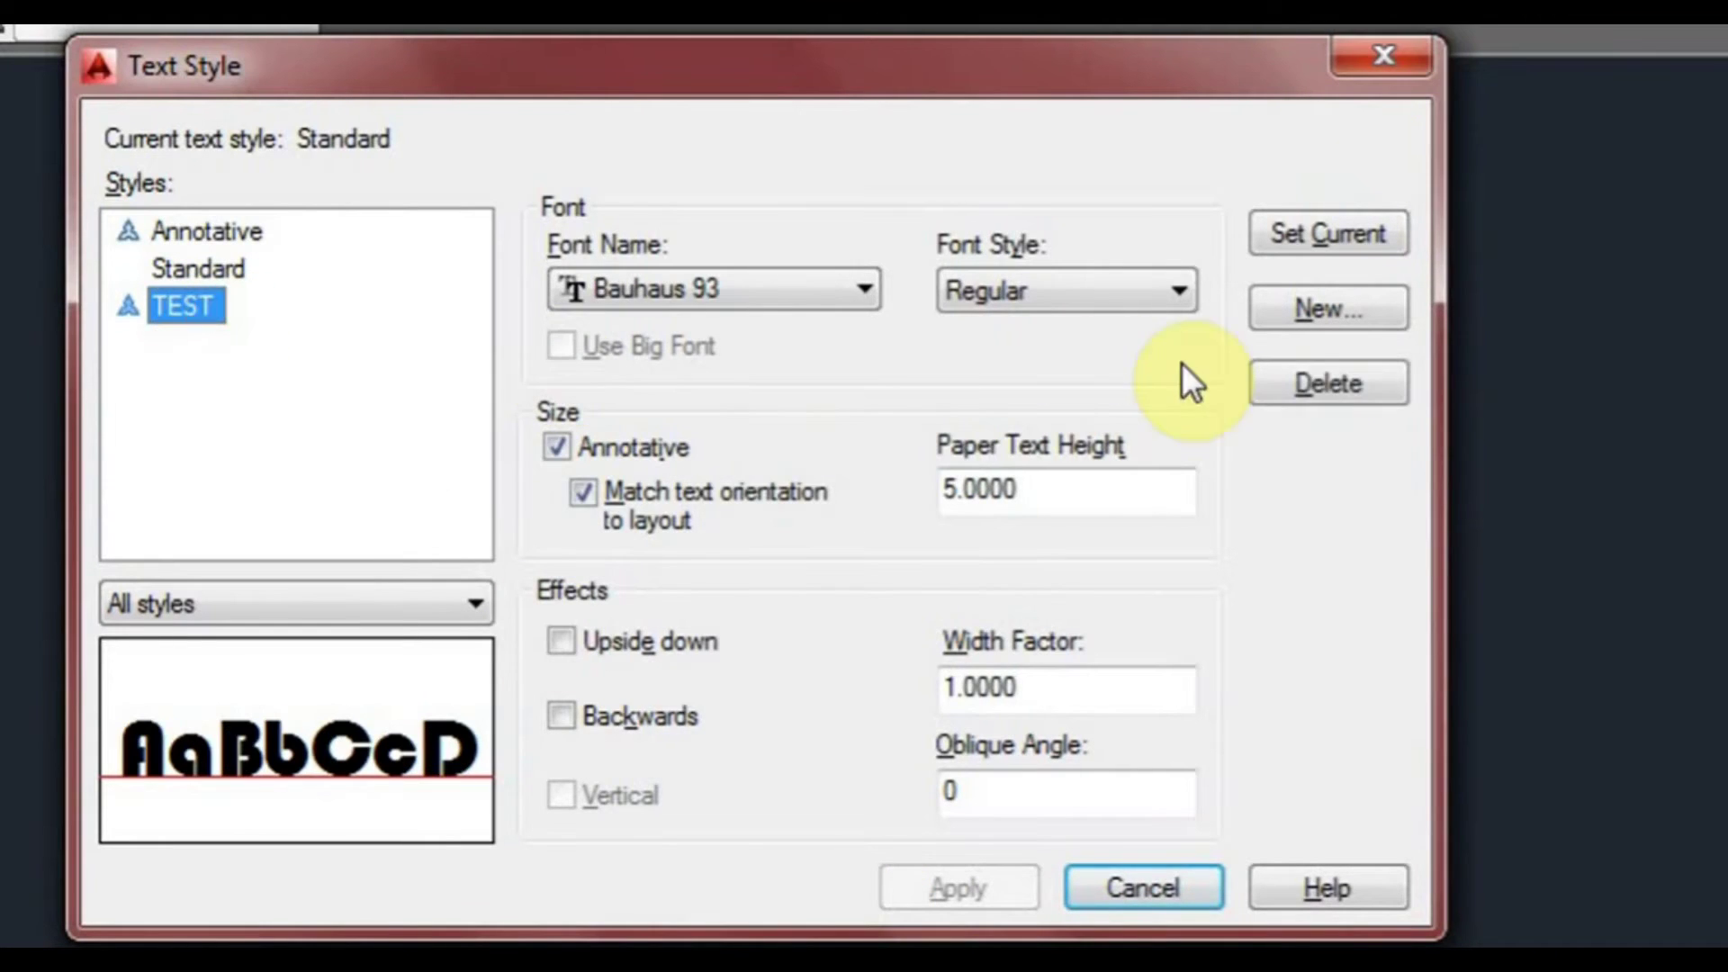
{"action": "left_click", "coordinate": [1299, 392]}
{"action": "left_click", "coordinate": [708, 623]}
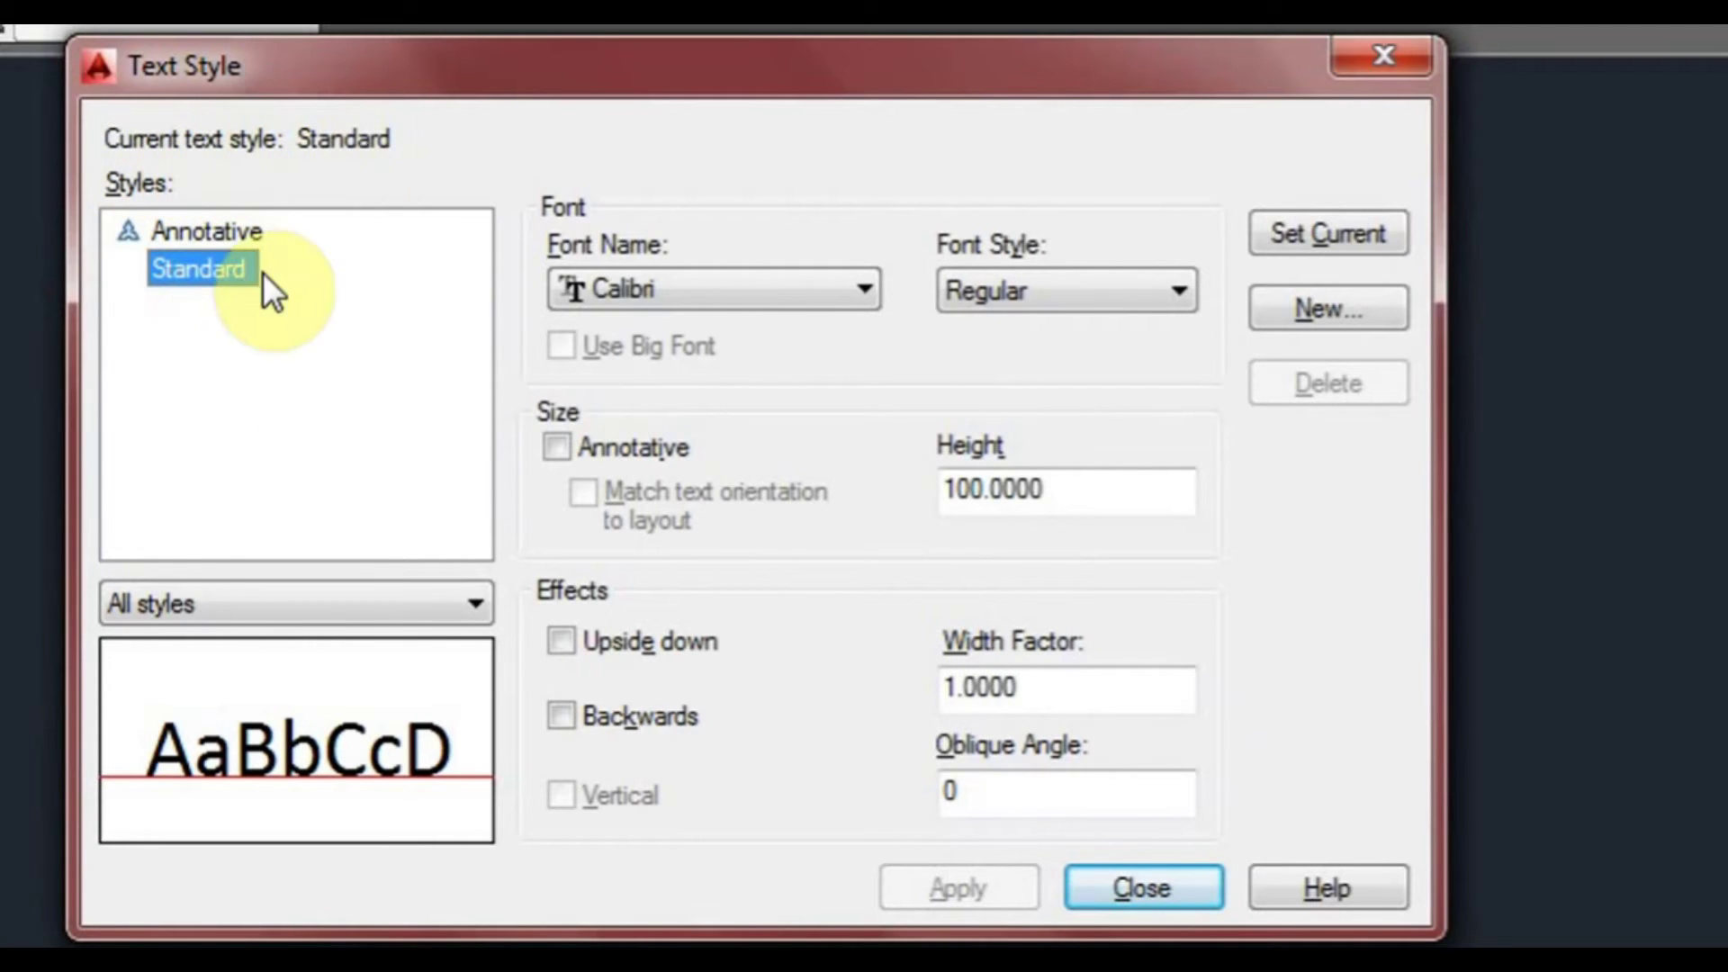
{"action": "left_click", "coordinate": [1300, 232]}
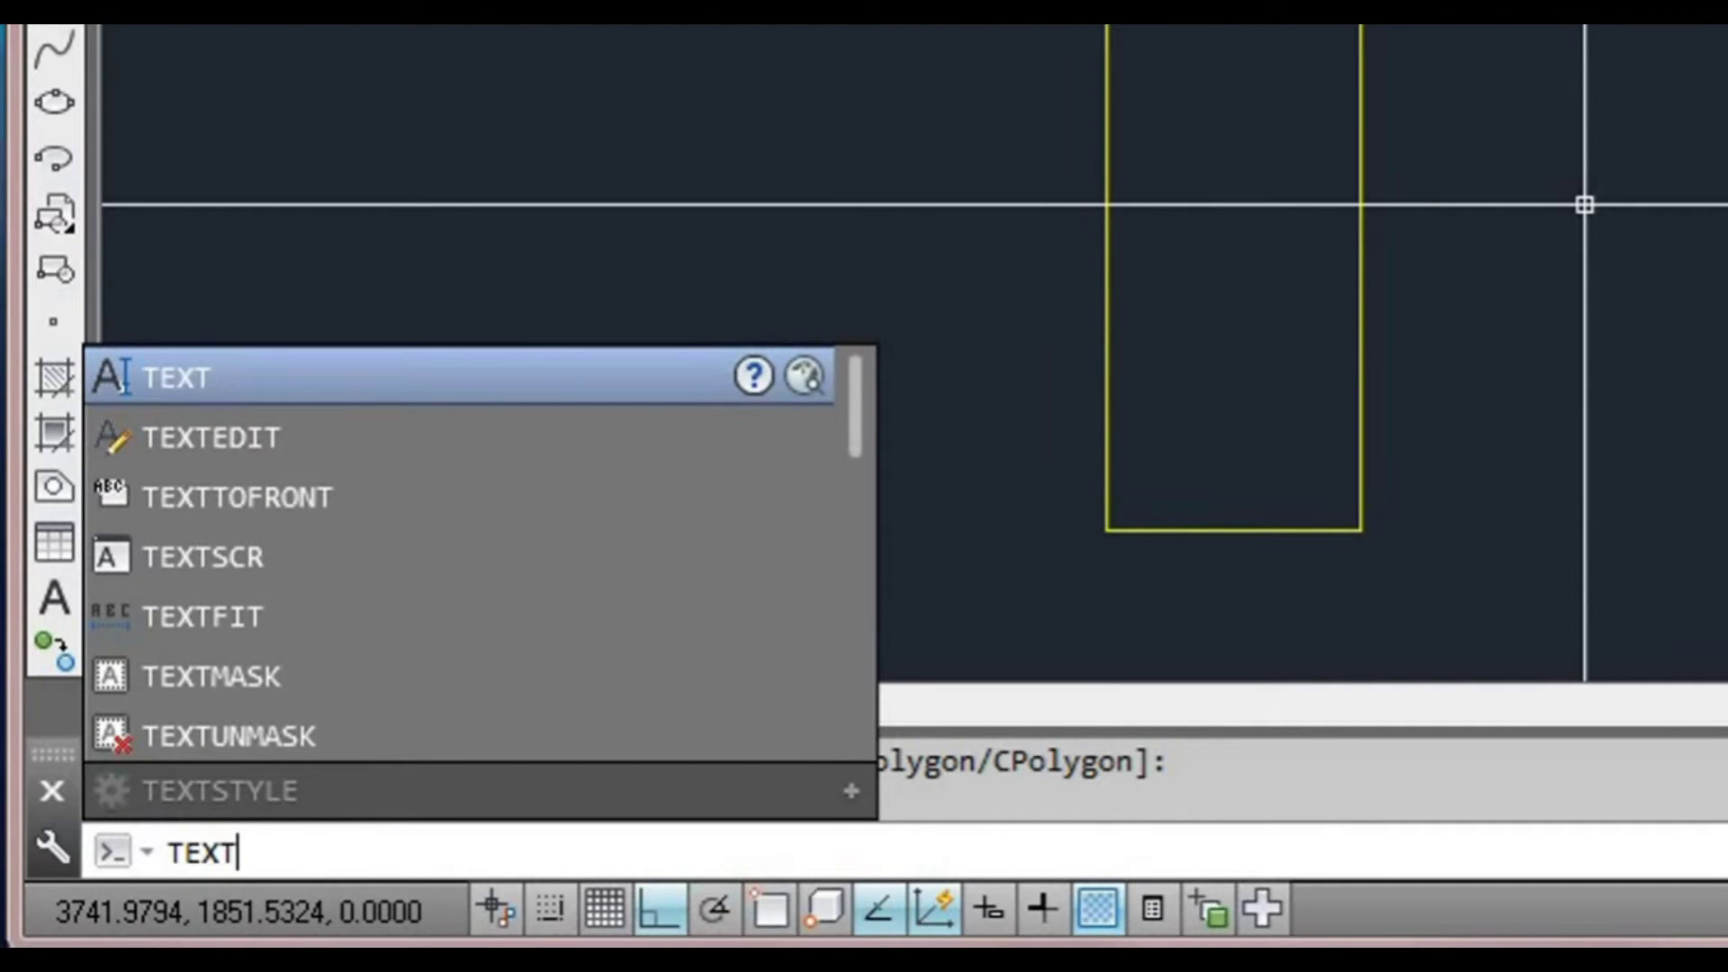
- Start single-line TEXT and choose Left justification via the Justify option
{"action": "key", "text": "Return"}
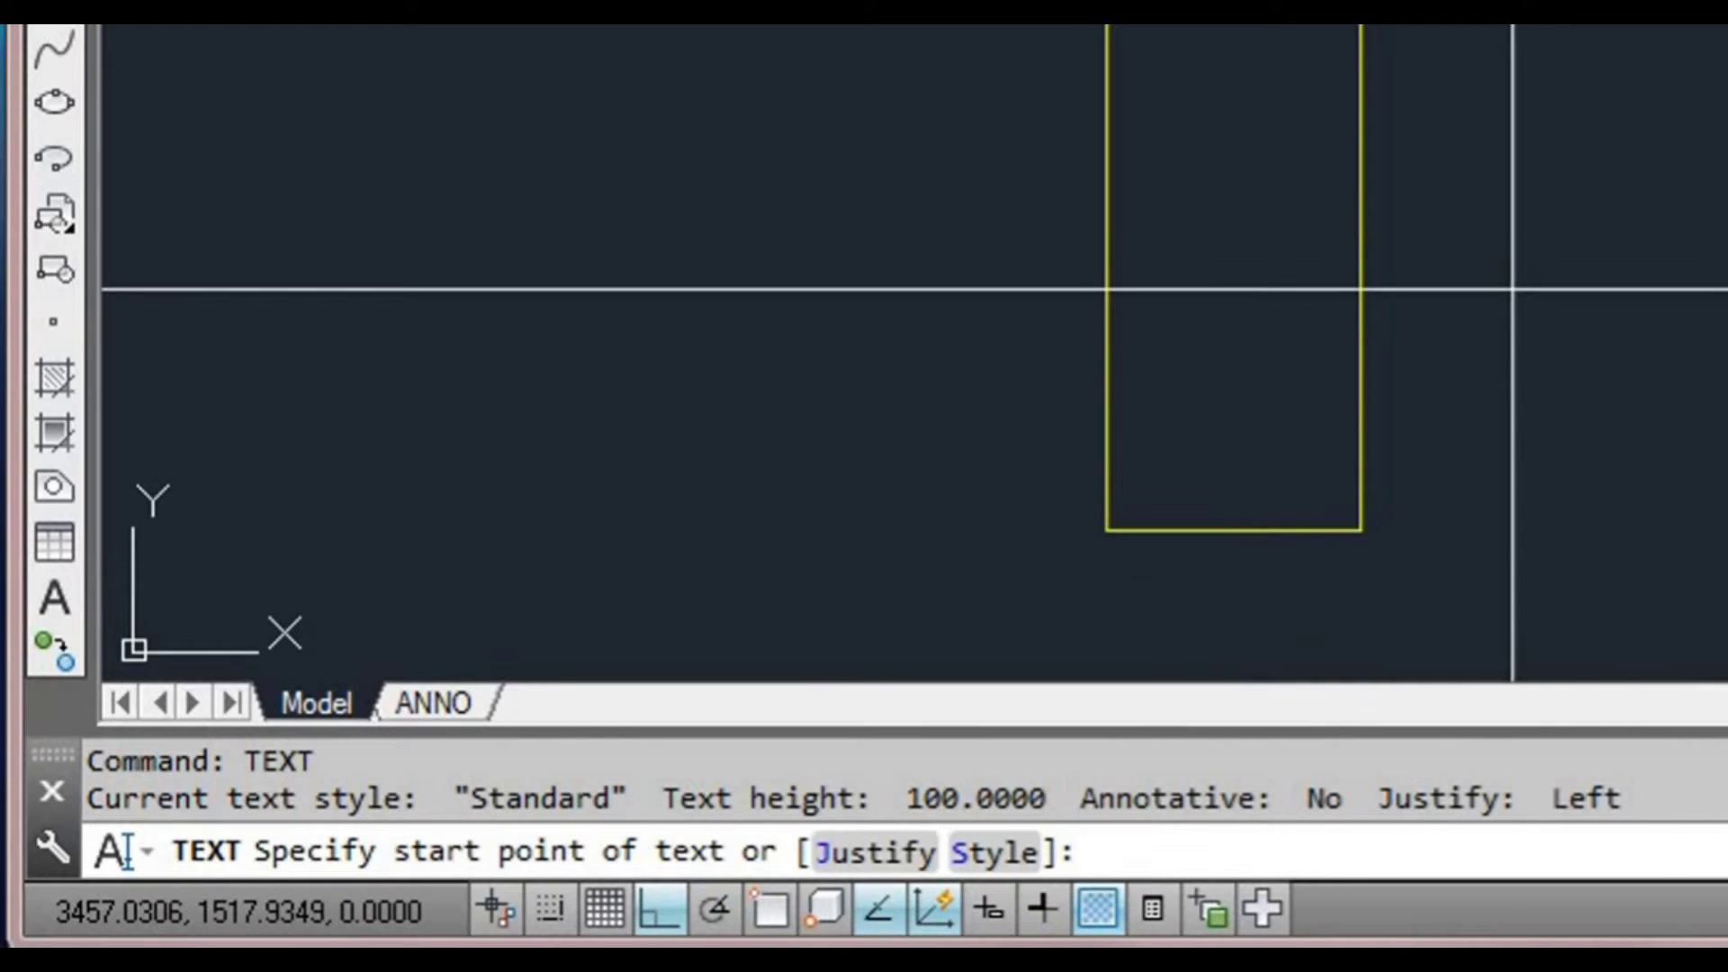
{"action": "type", "text": "j"}
{"action": "key", "text": "Return"}
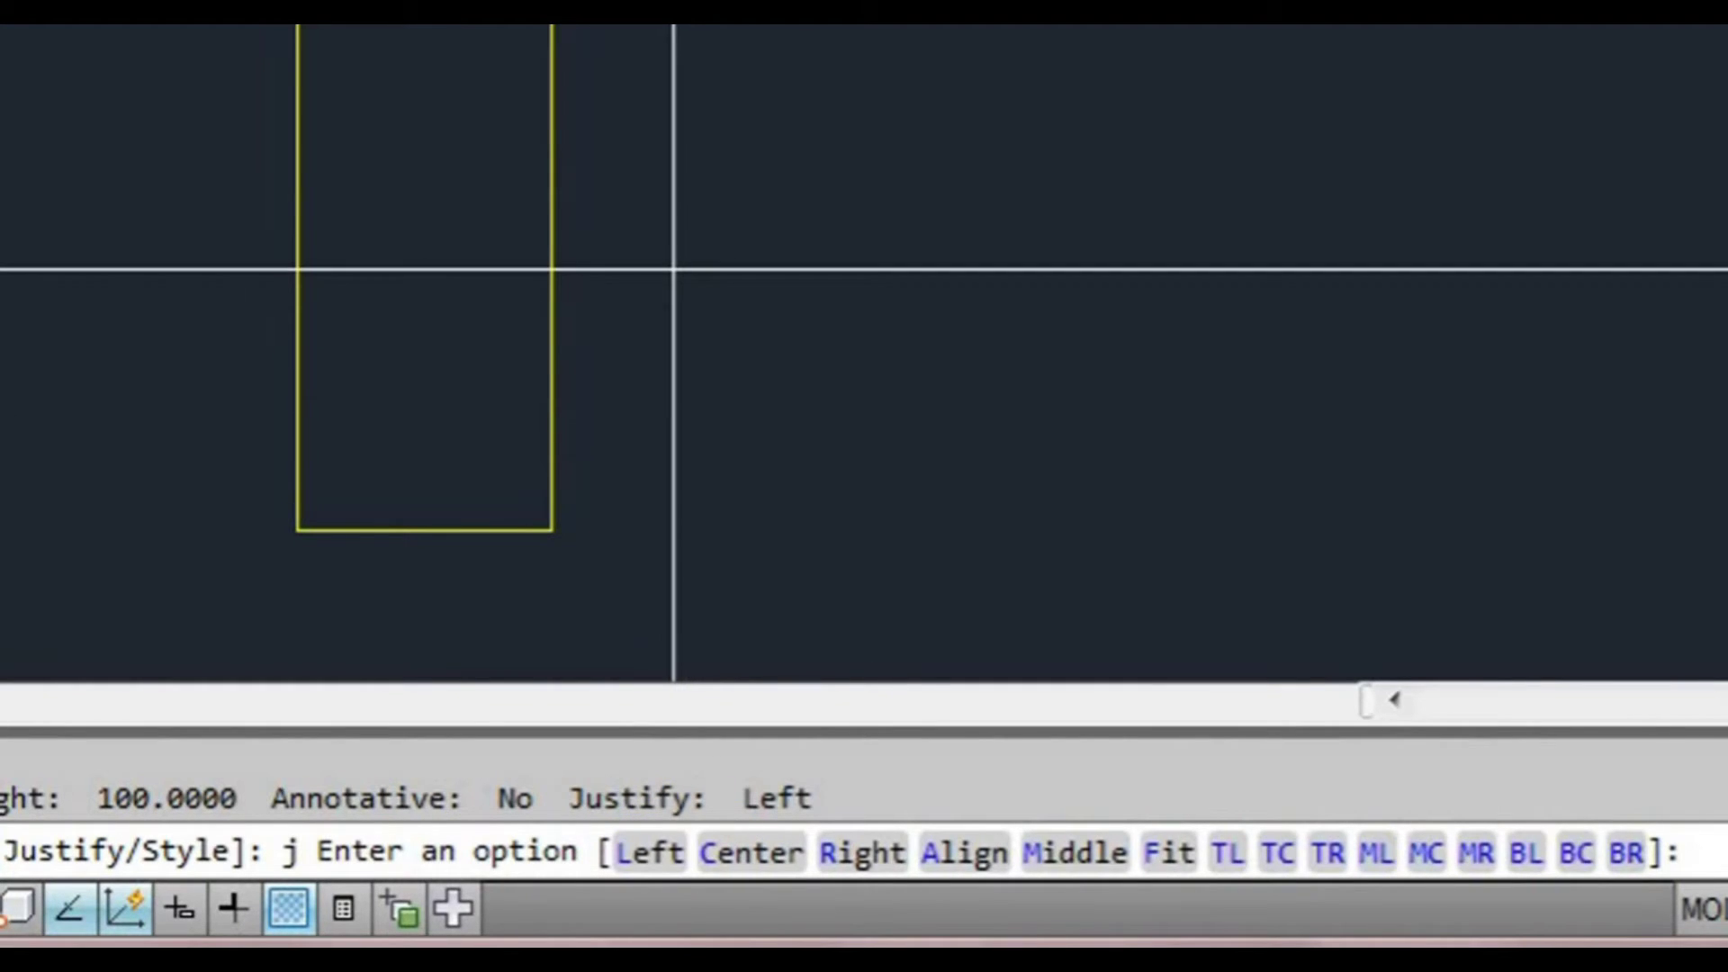
{"action": "type", "text": "l"}
{"action": "key", "text": "Return"}
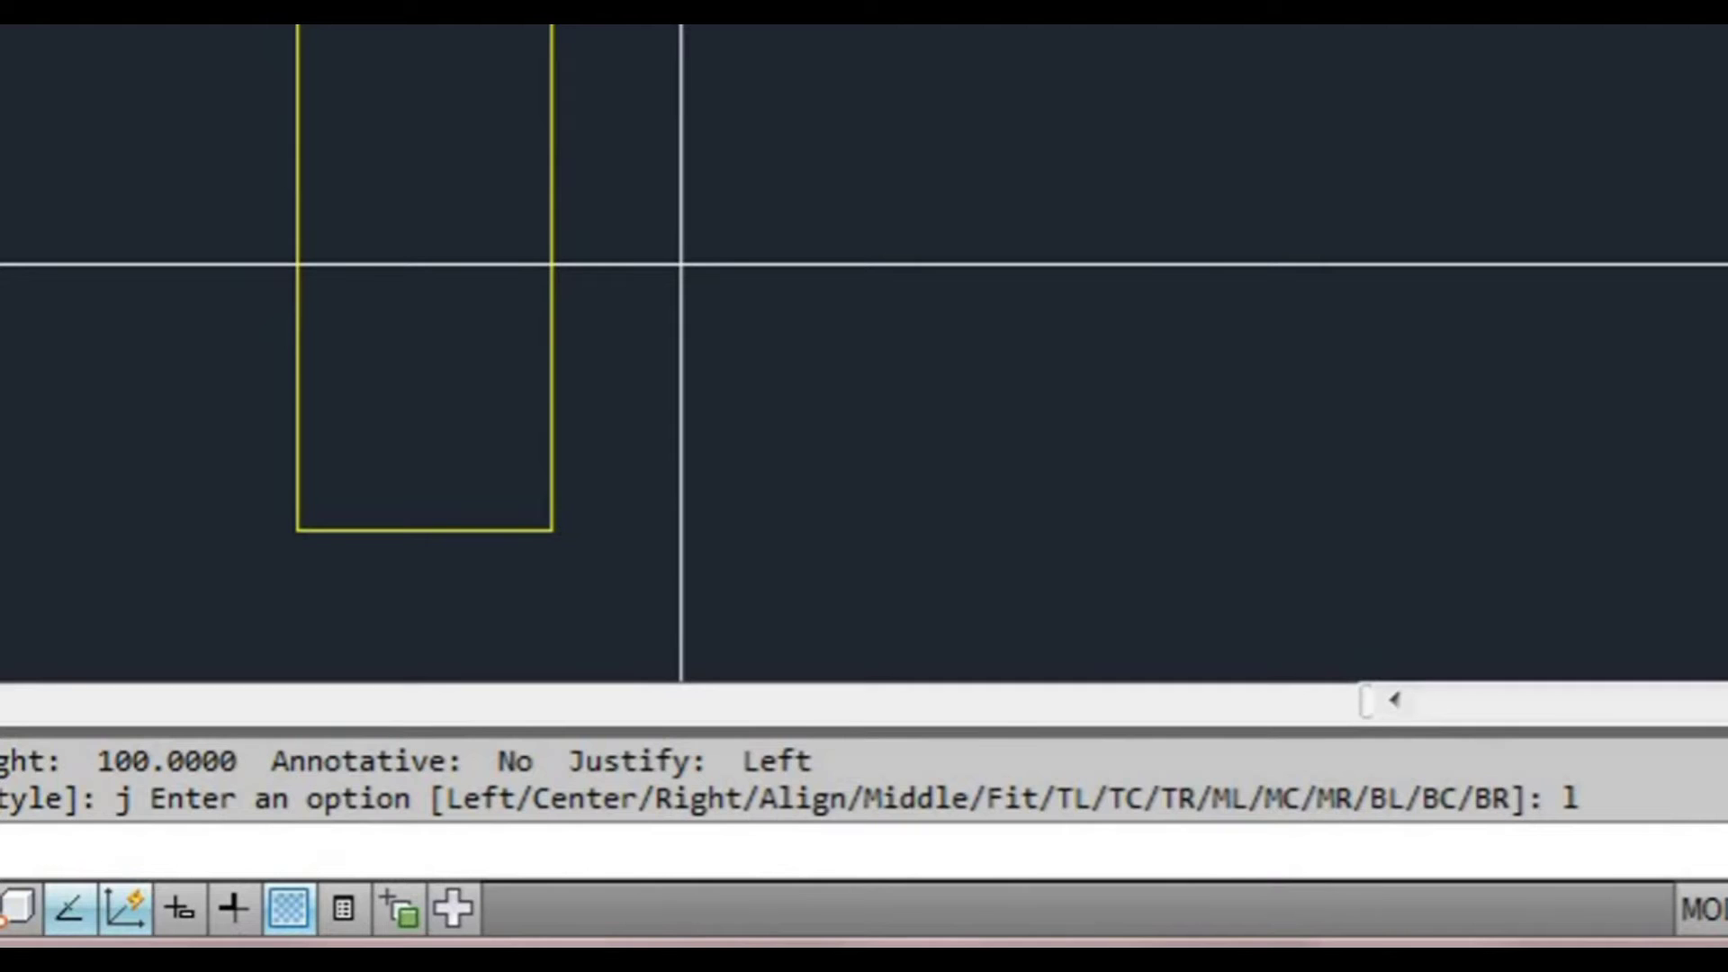
- Place the text 'standard left' at 0° rotation right of the yellow rectangle
{"action": "left_click", "coordinate": [681, 264]}
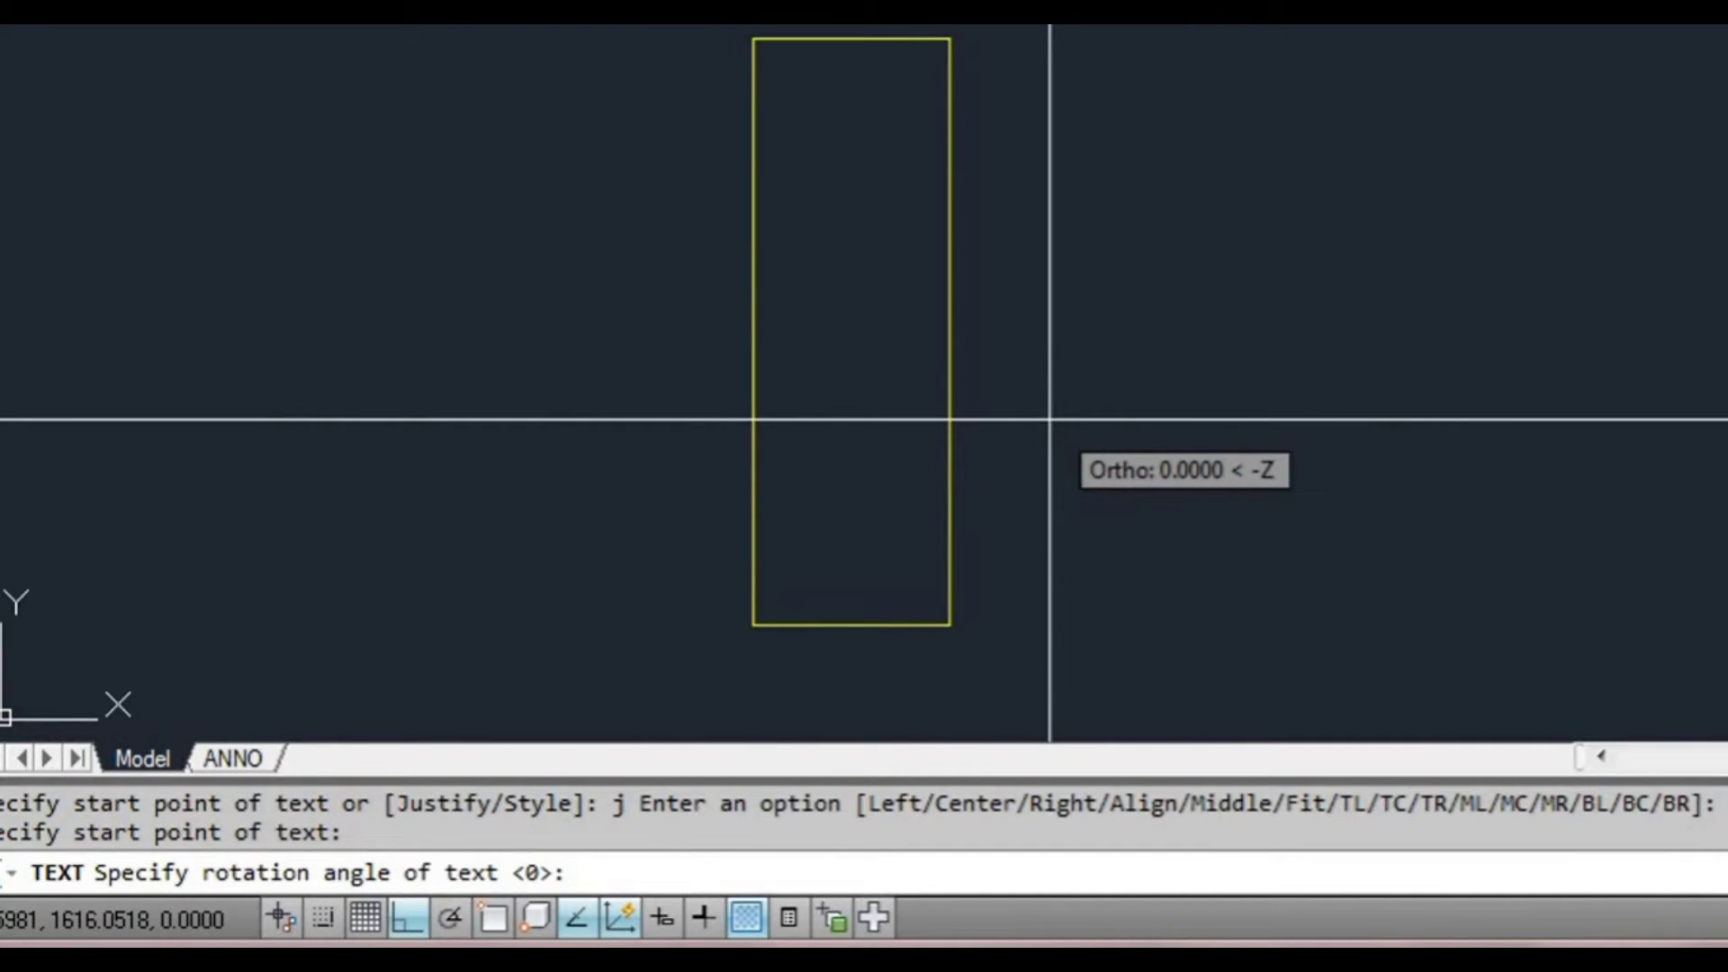
{"action": "left_click", "coordinate": [1049, 420]}
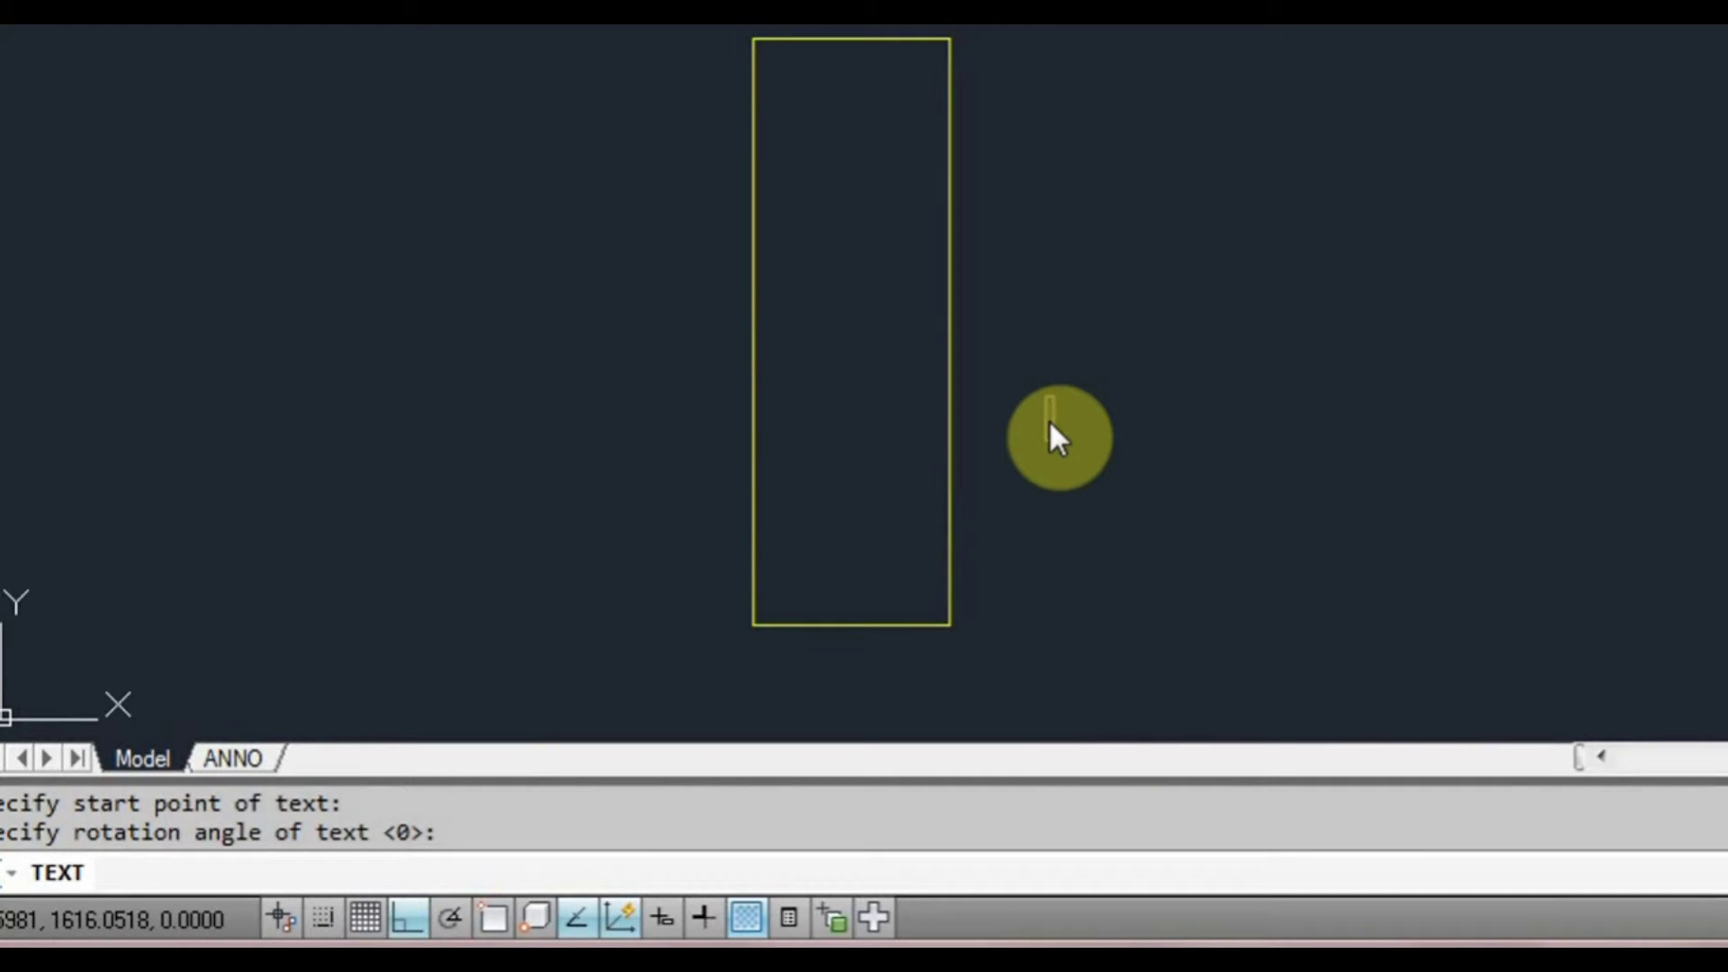
{"action": "type", "text": "andard ;le"}
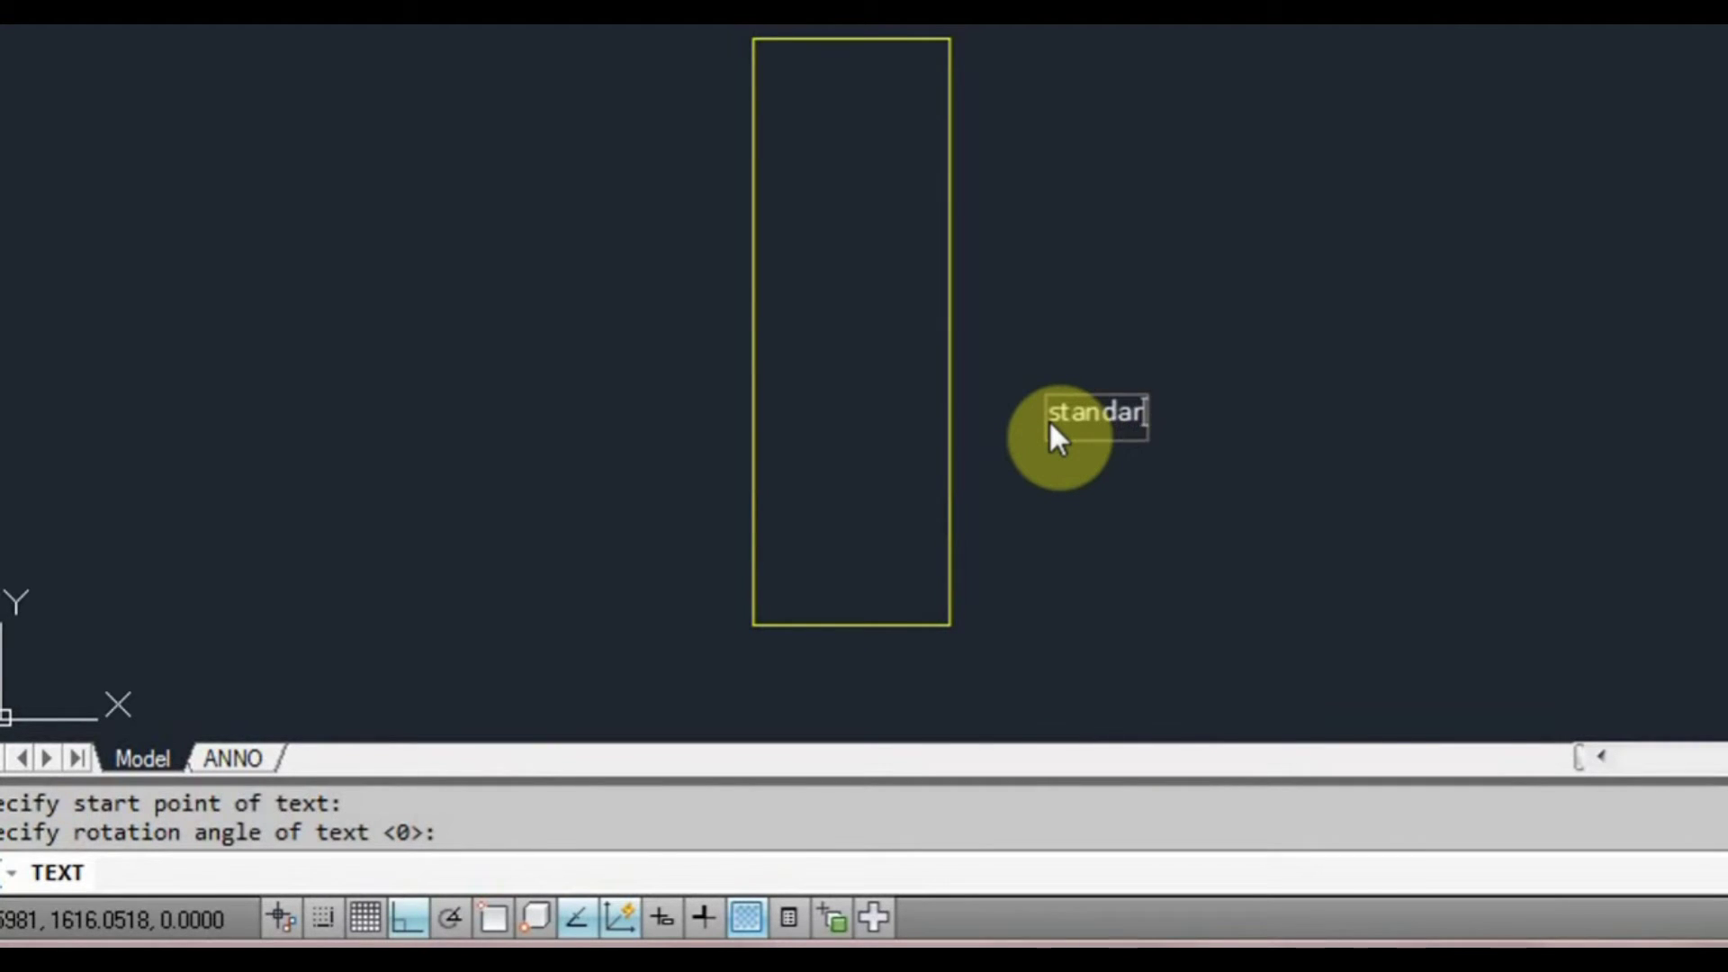
{"action": "key", "text": "BackSpace"}
{"action": "key", "text": "BackSpace"}
{"action": "key", "text": "BackSpace"}
{"action": "key", "text": "BackSpace"}
{"action": "type", "text": "left"}
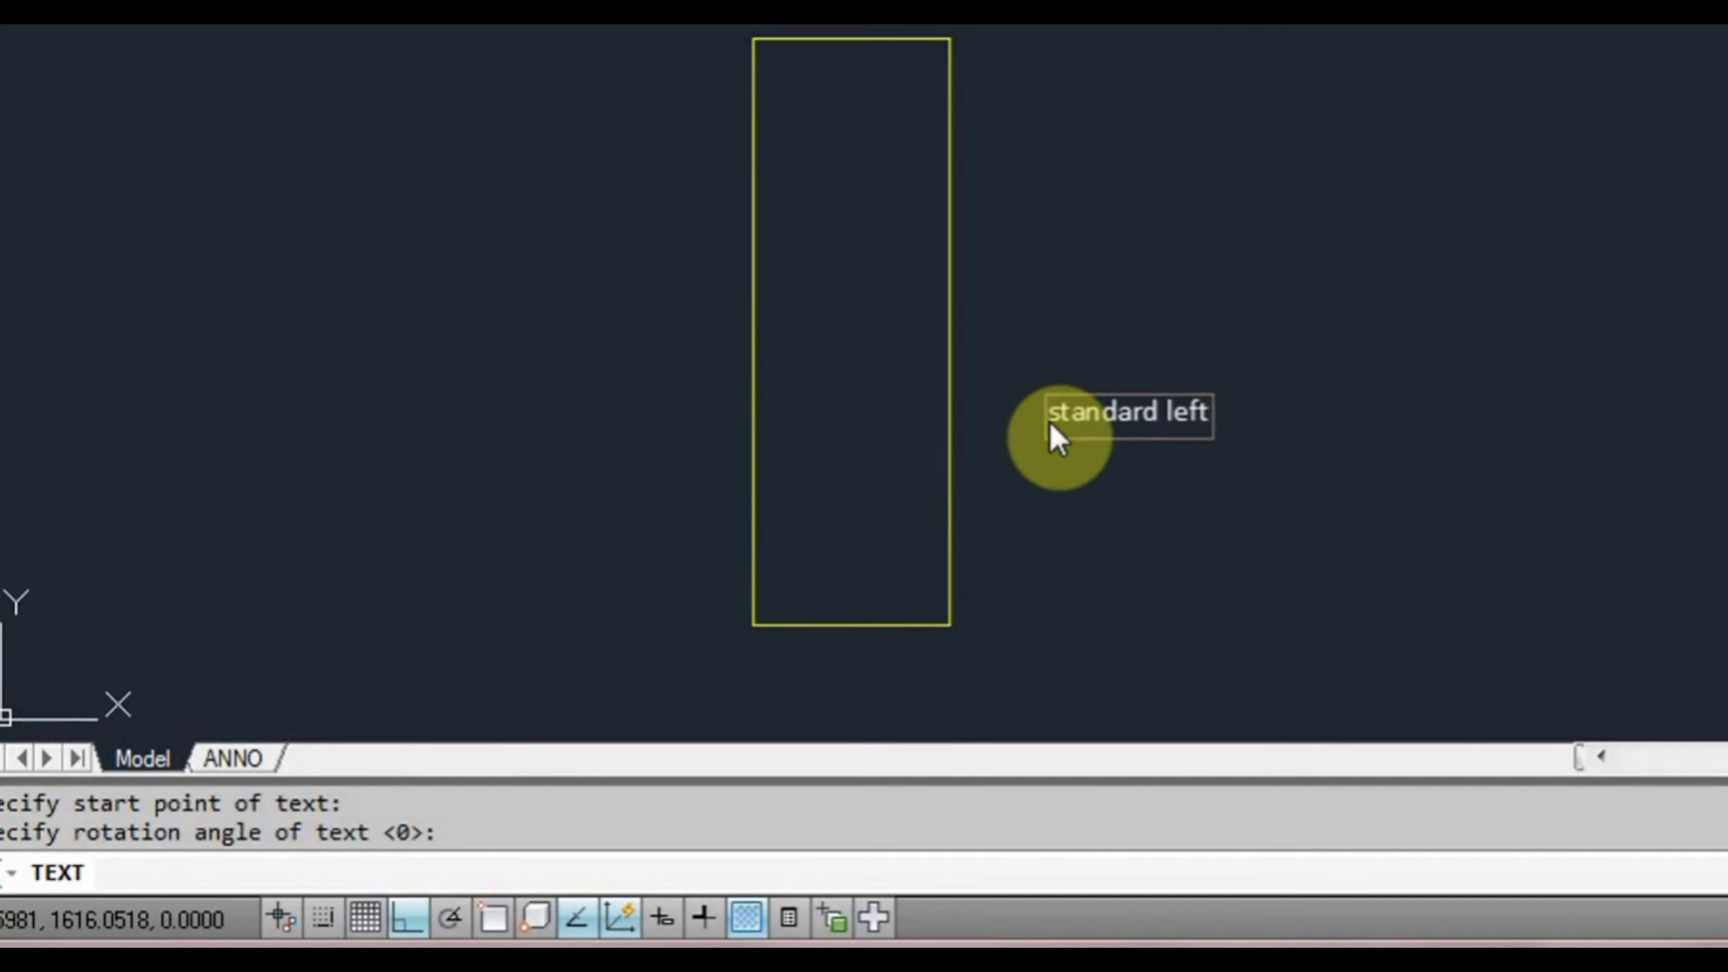
{"action": "key", "text": "Return"}
{"action": "key", "text": "Return"}
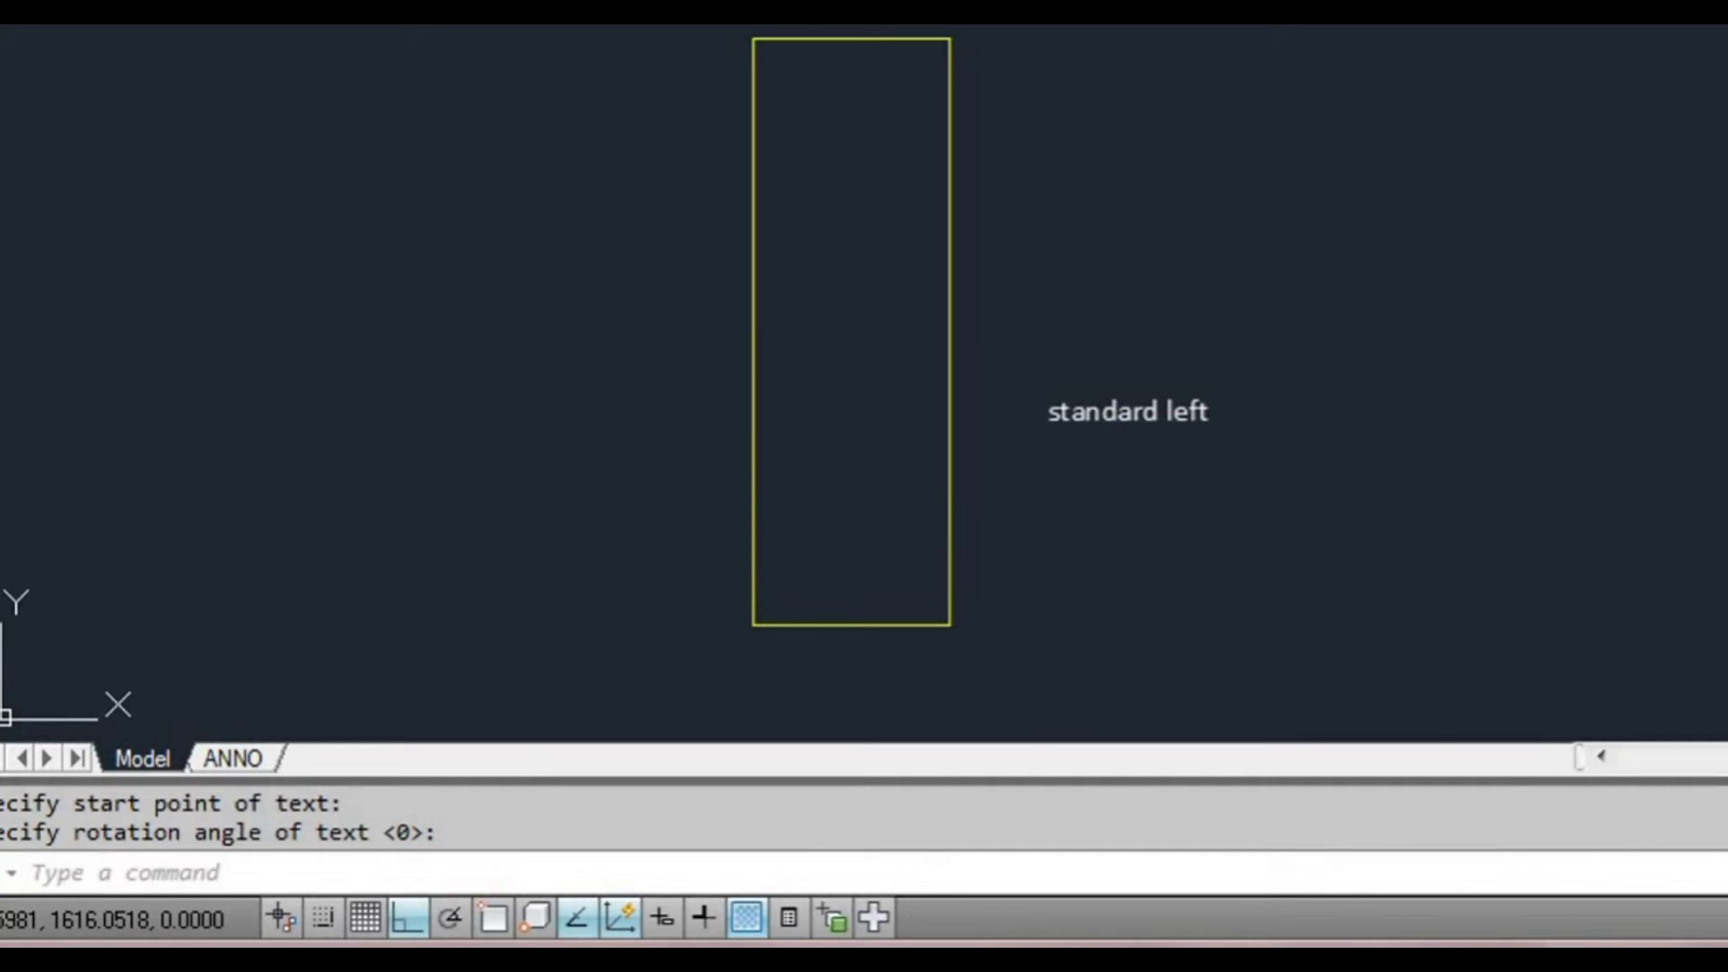
- Window-select the 'standard left' text
{"action": "scroll", "coordinate": [1164, 432], "scroll_direction": "up", "scroll_amount": 2}
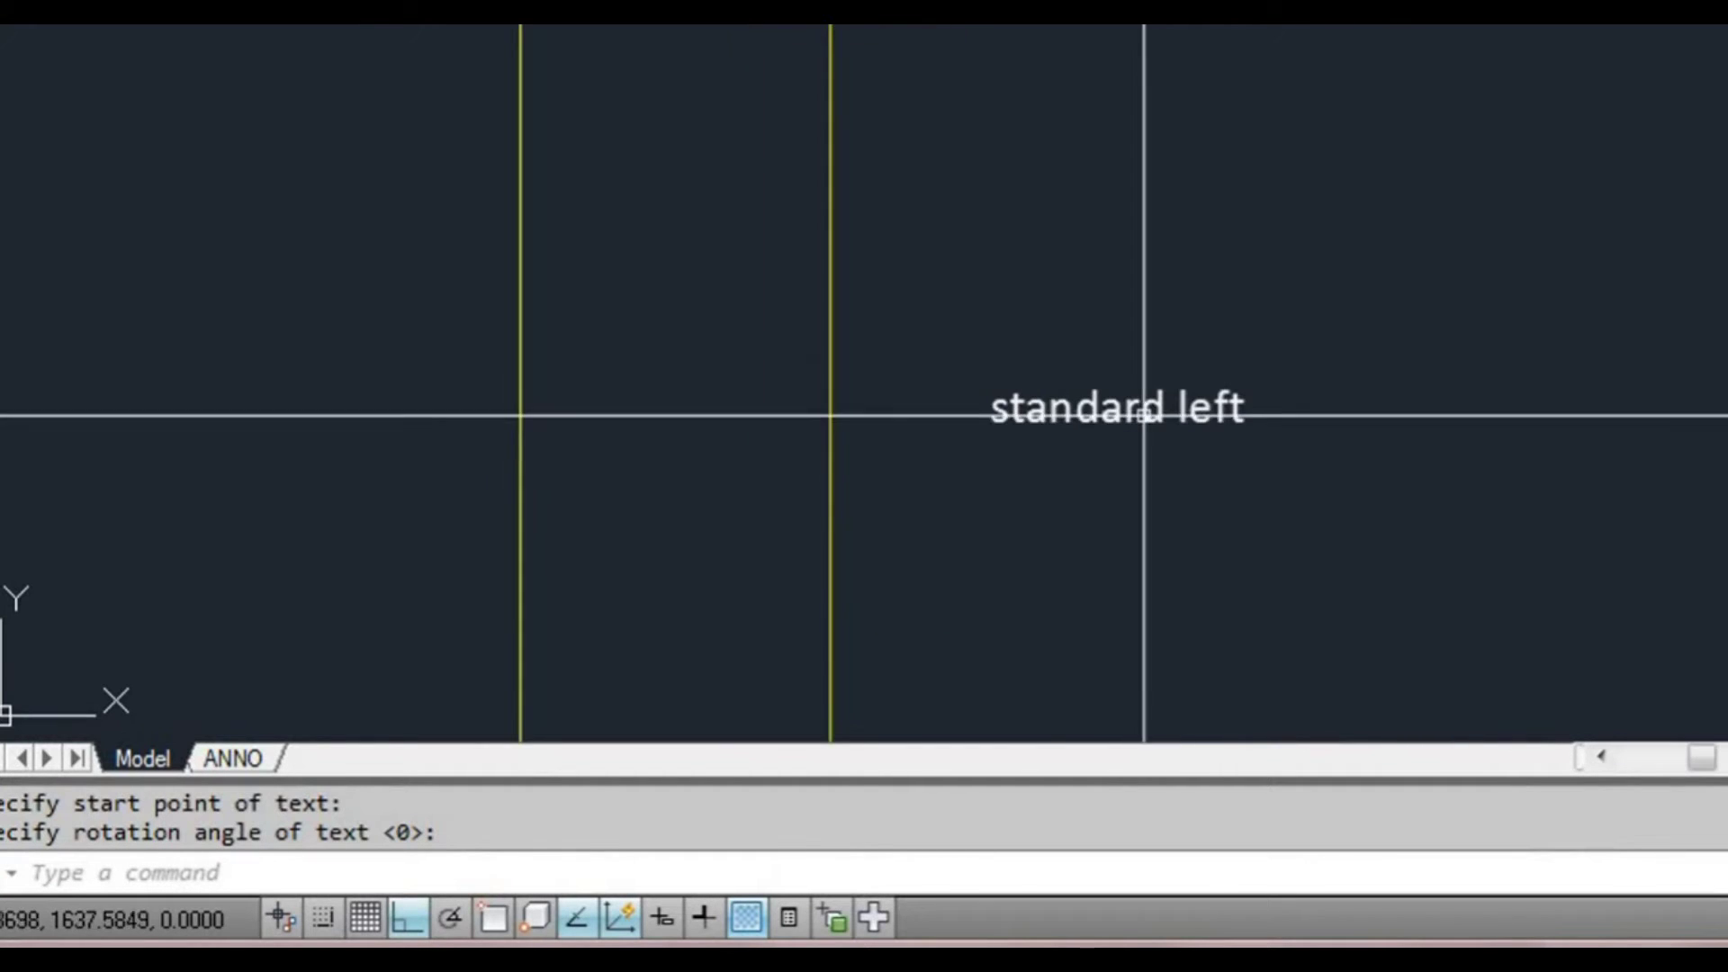
{"action": "left_click", "coordinate": [1241, 447]}
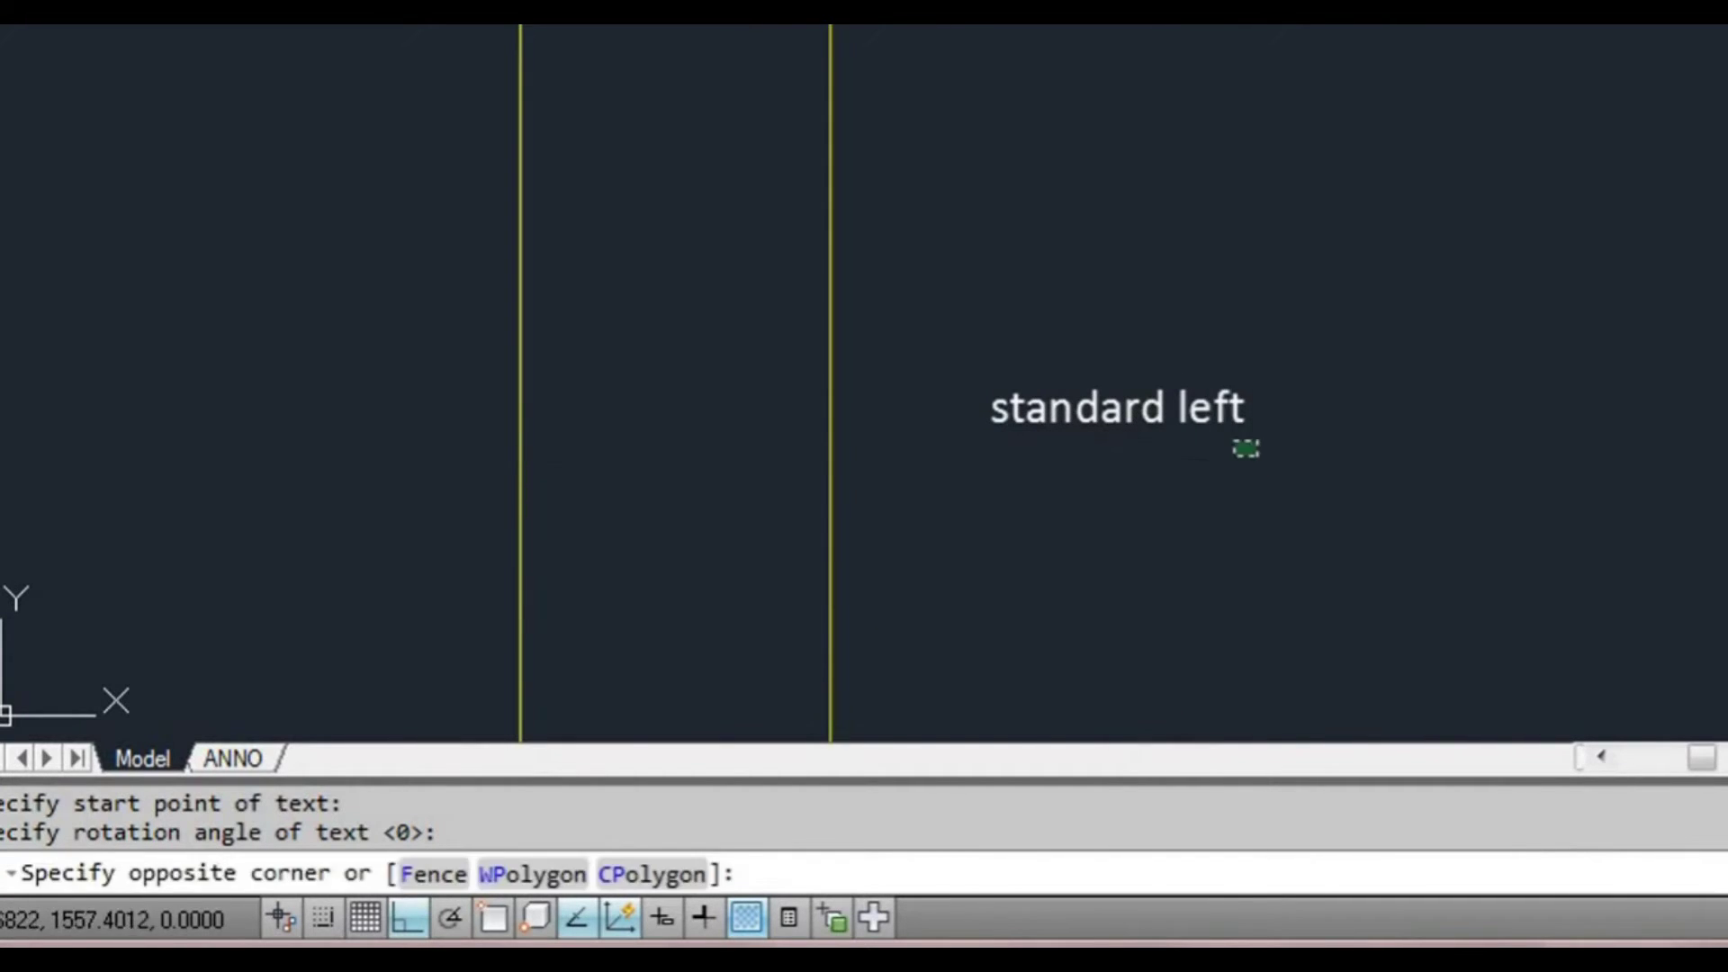
{"action": "left_click", "coordinate": [1186, 393]}
{"action": "scroll", "coordinate": [1035, 441], "scroll_direction": "up", "scroll_amount": 2}
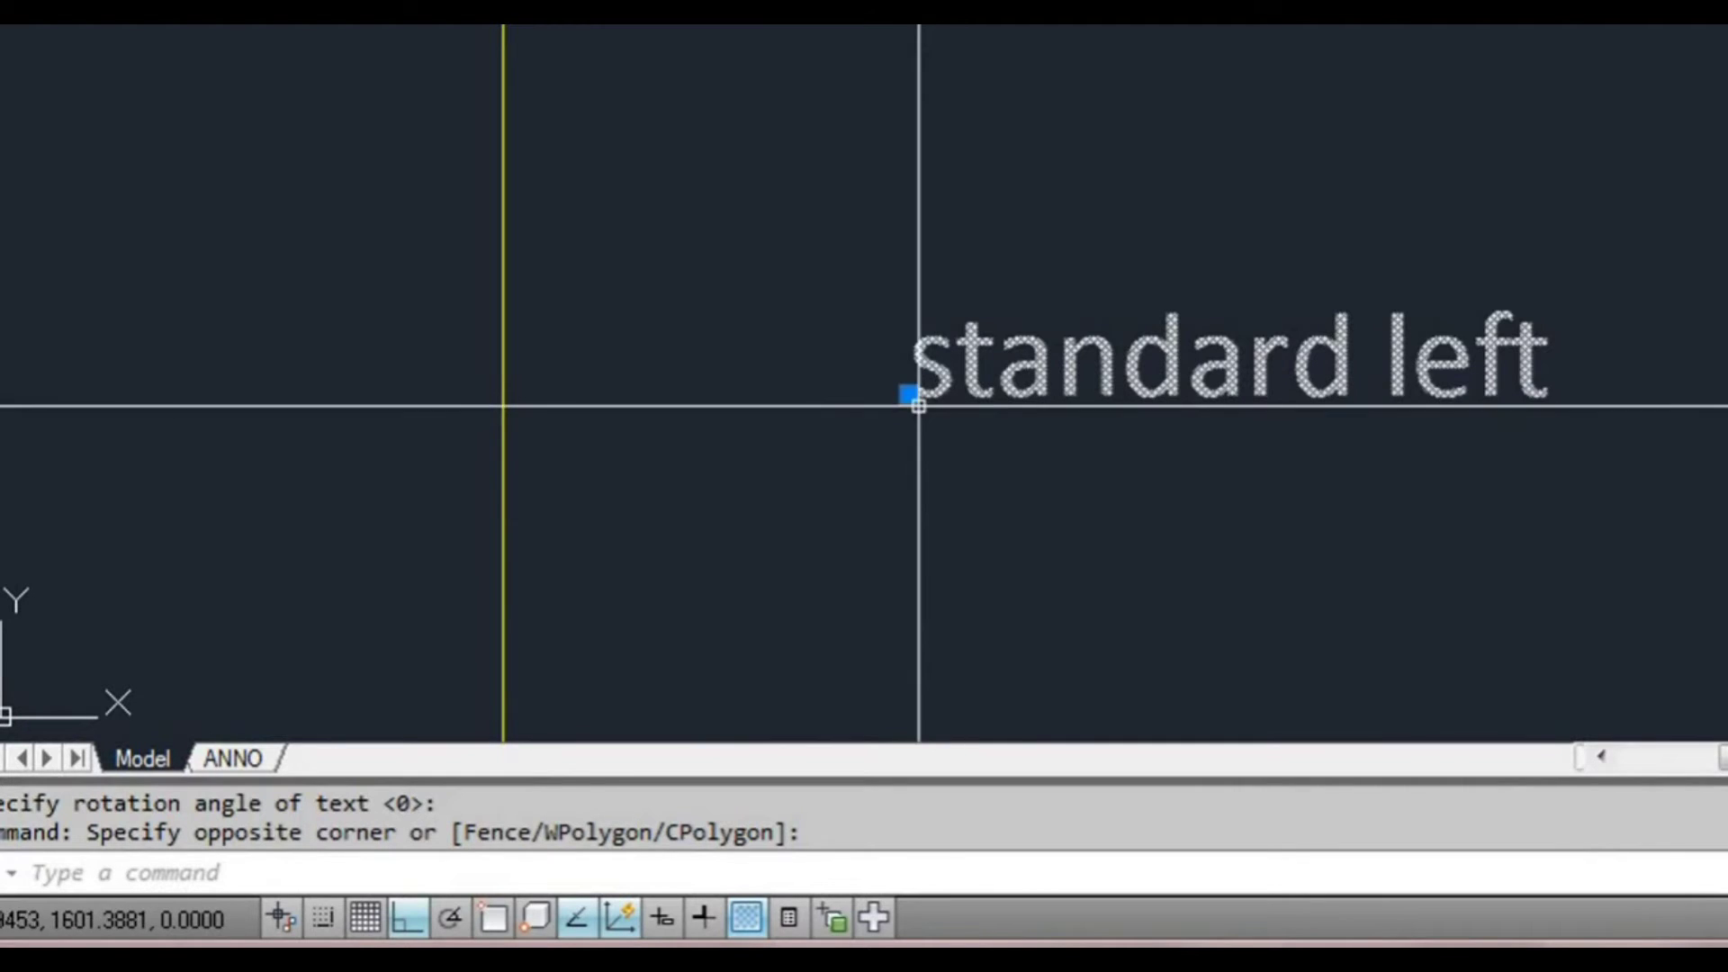
{"action": "scroll", "coordinate": [947, 406], "scroll_direction": "down", "scroll_amount": 2}
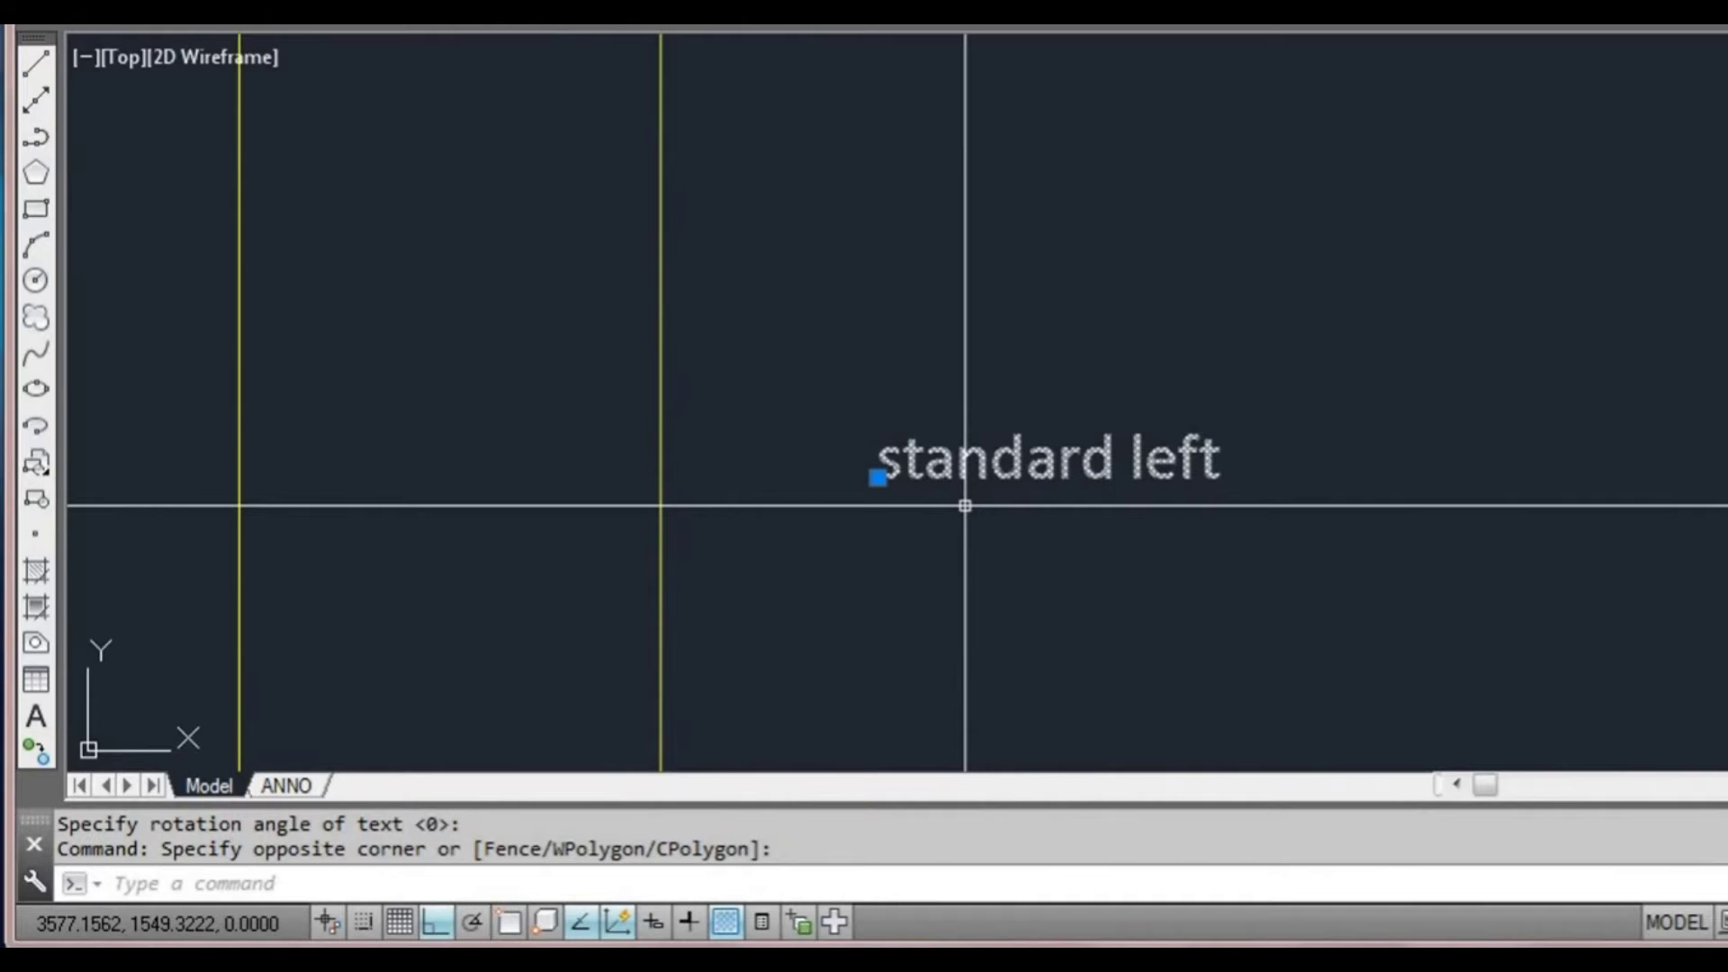
- In Properties, try Center and then Middle justification on the text
{"action": "key", "text": "ctrl+1"}
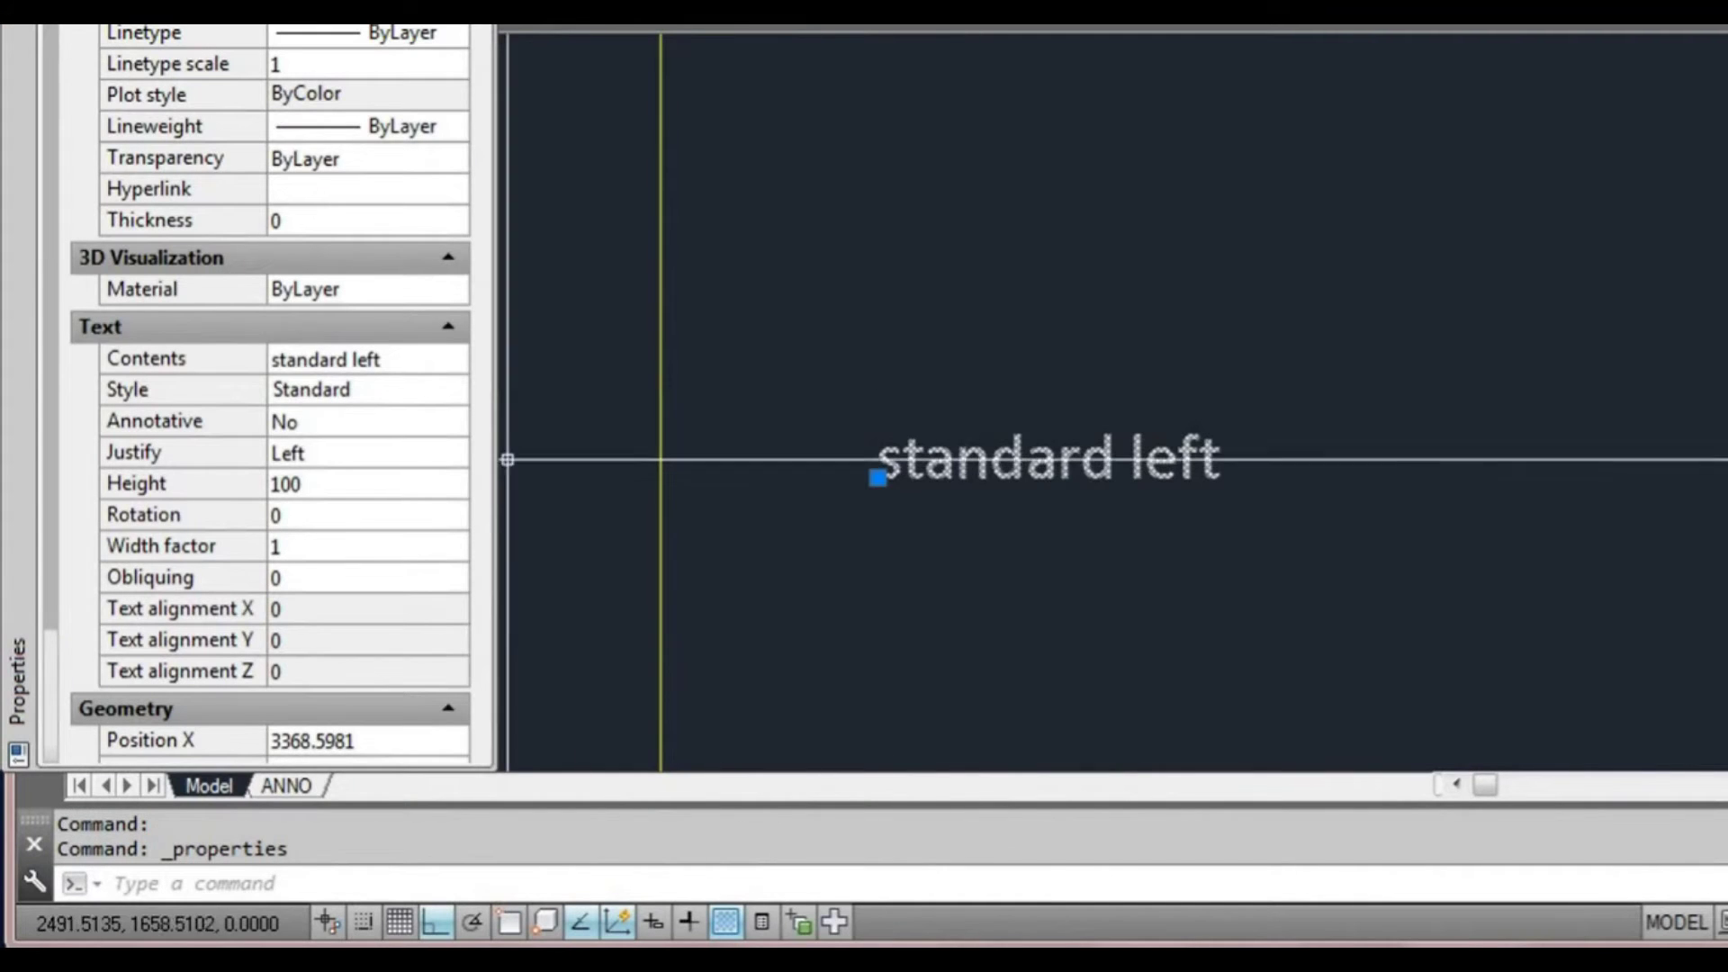
{"action": "left_click", "coordinate": [347, 454]}
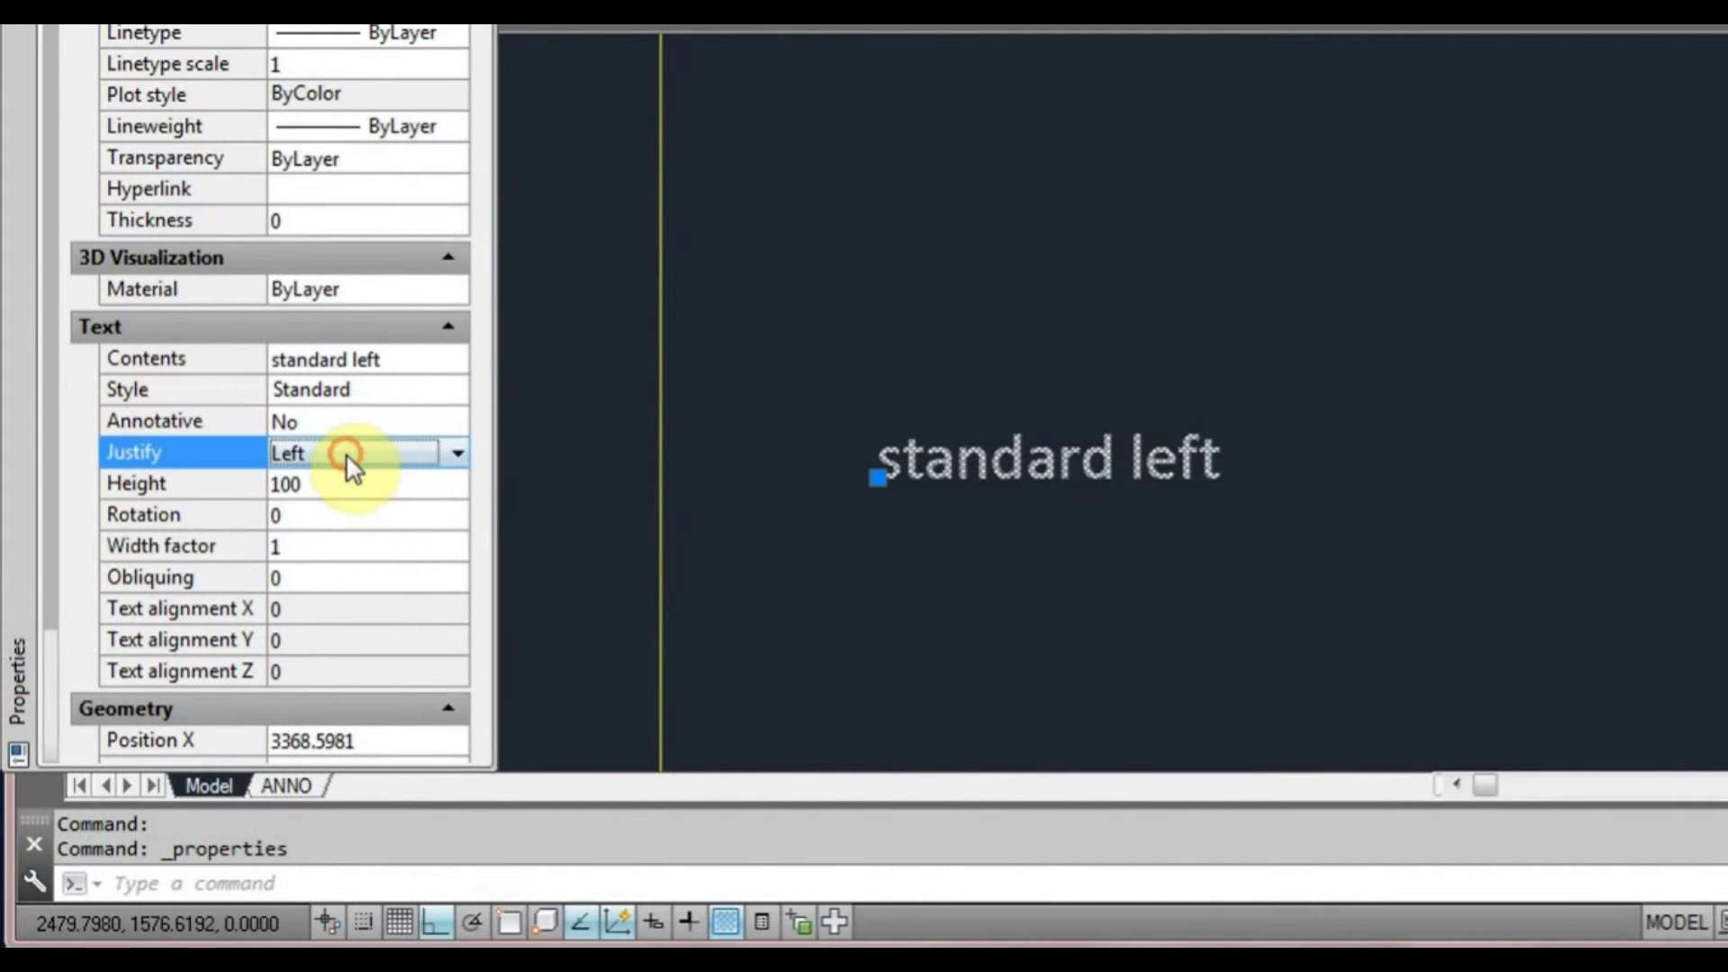
{"action": "left_click", "coordinate": [455, 453]}
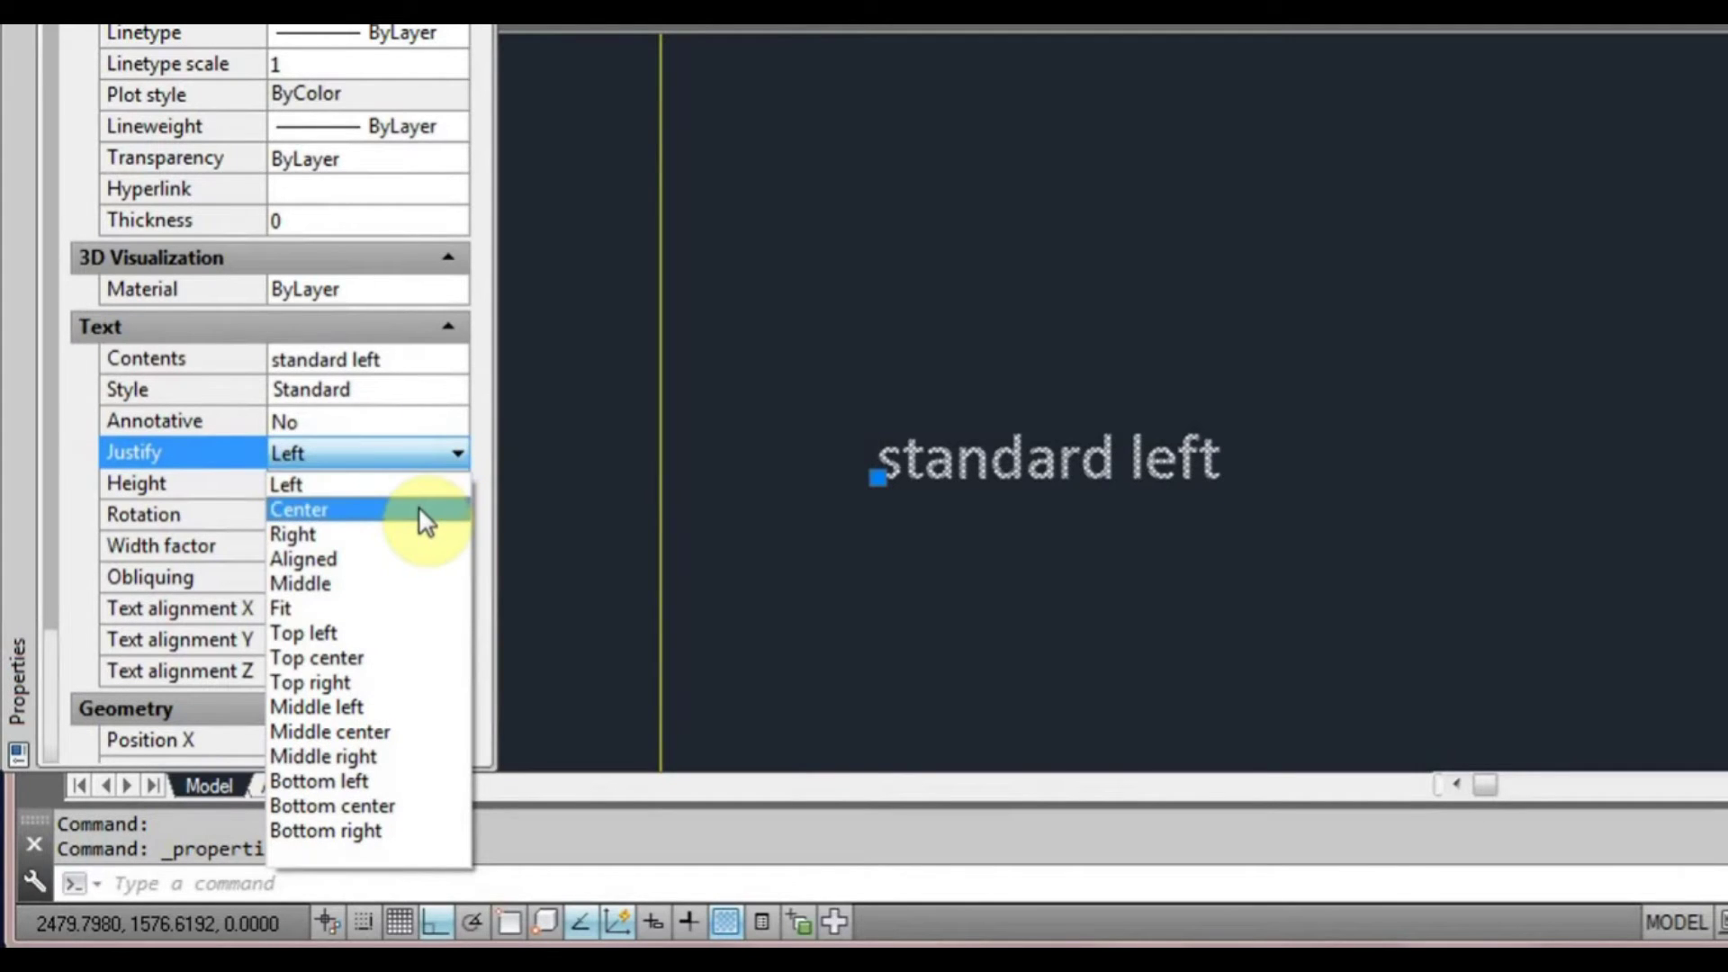
{"action": "left_click", "coordinate": [419, 506]}
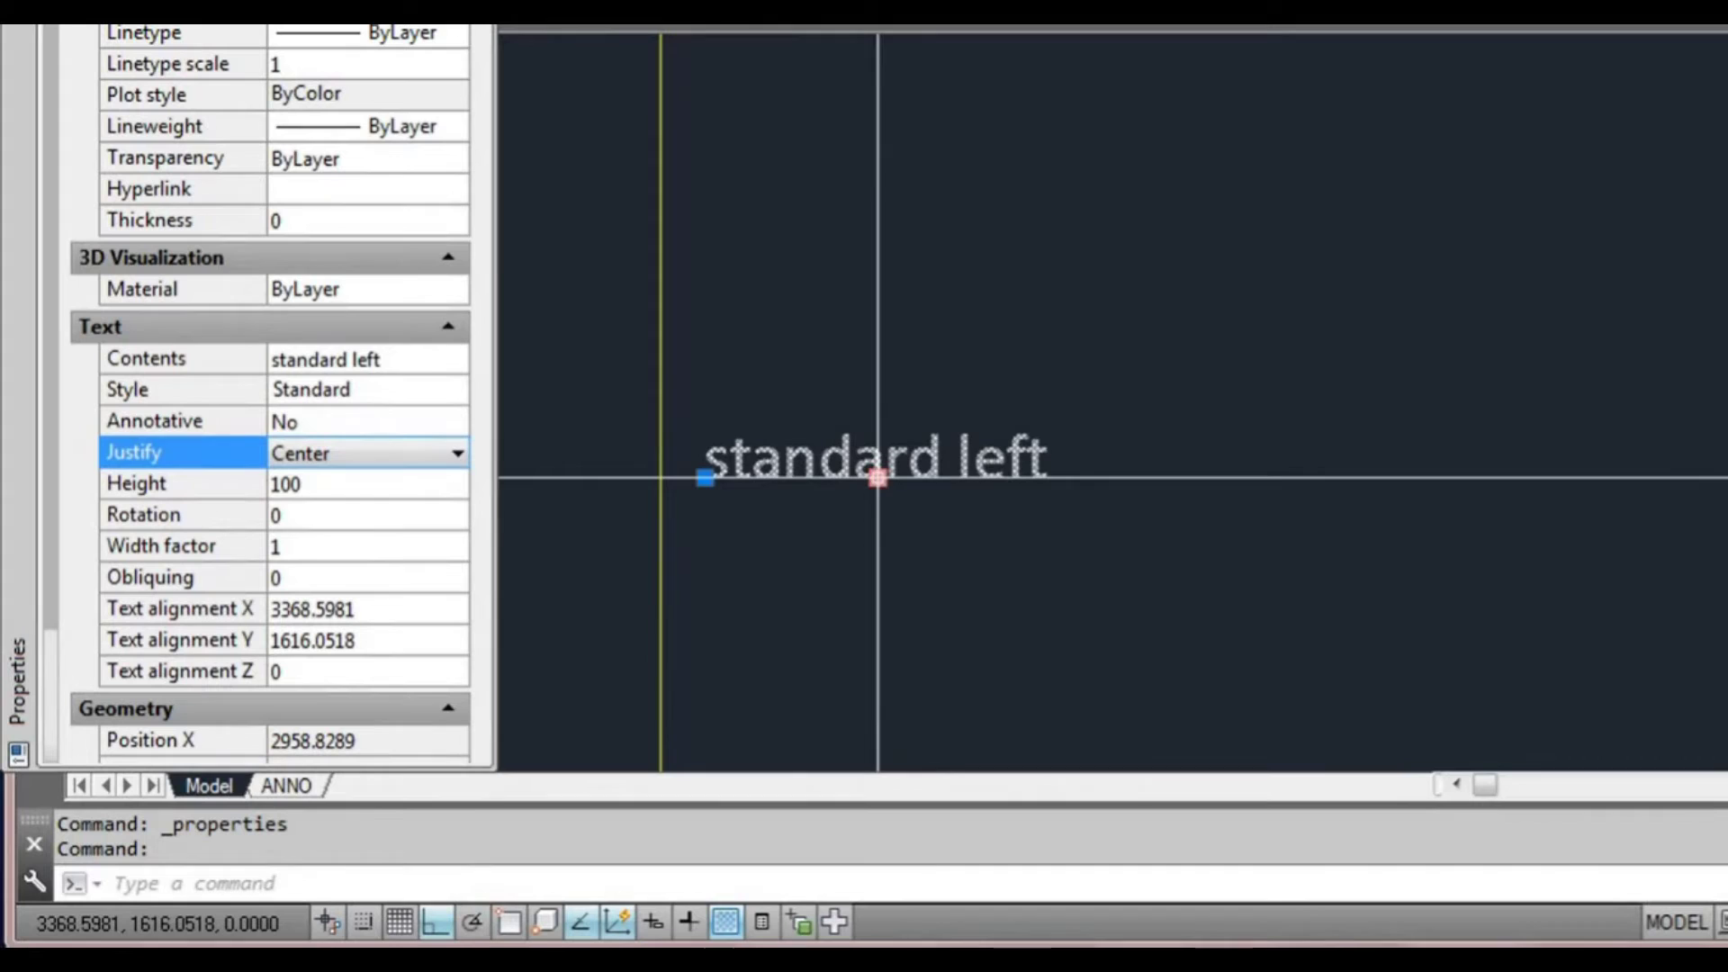
{"action": "left_click", "coordinate": [461, 453]}
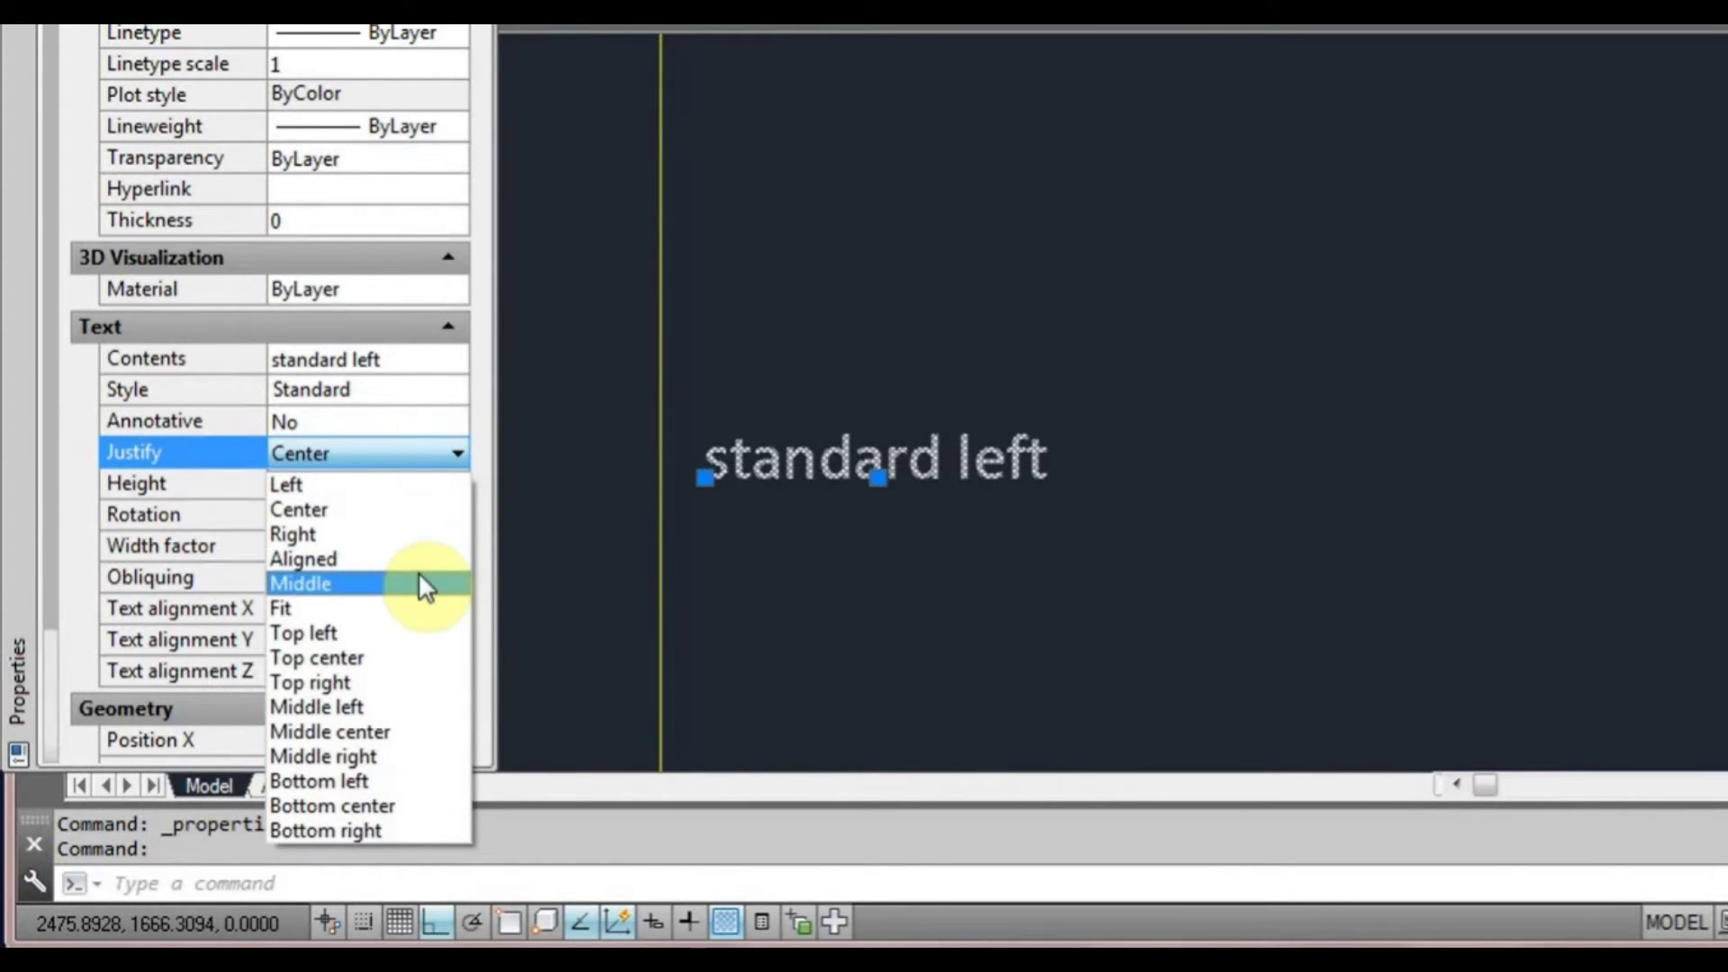
{"action": "left_click", "coordinate": [419, 580]}
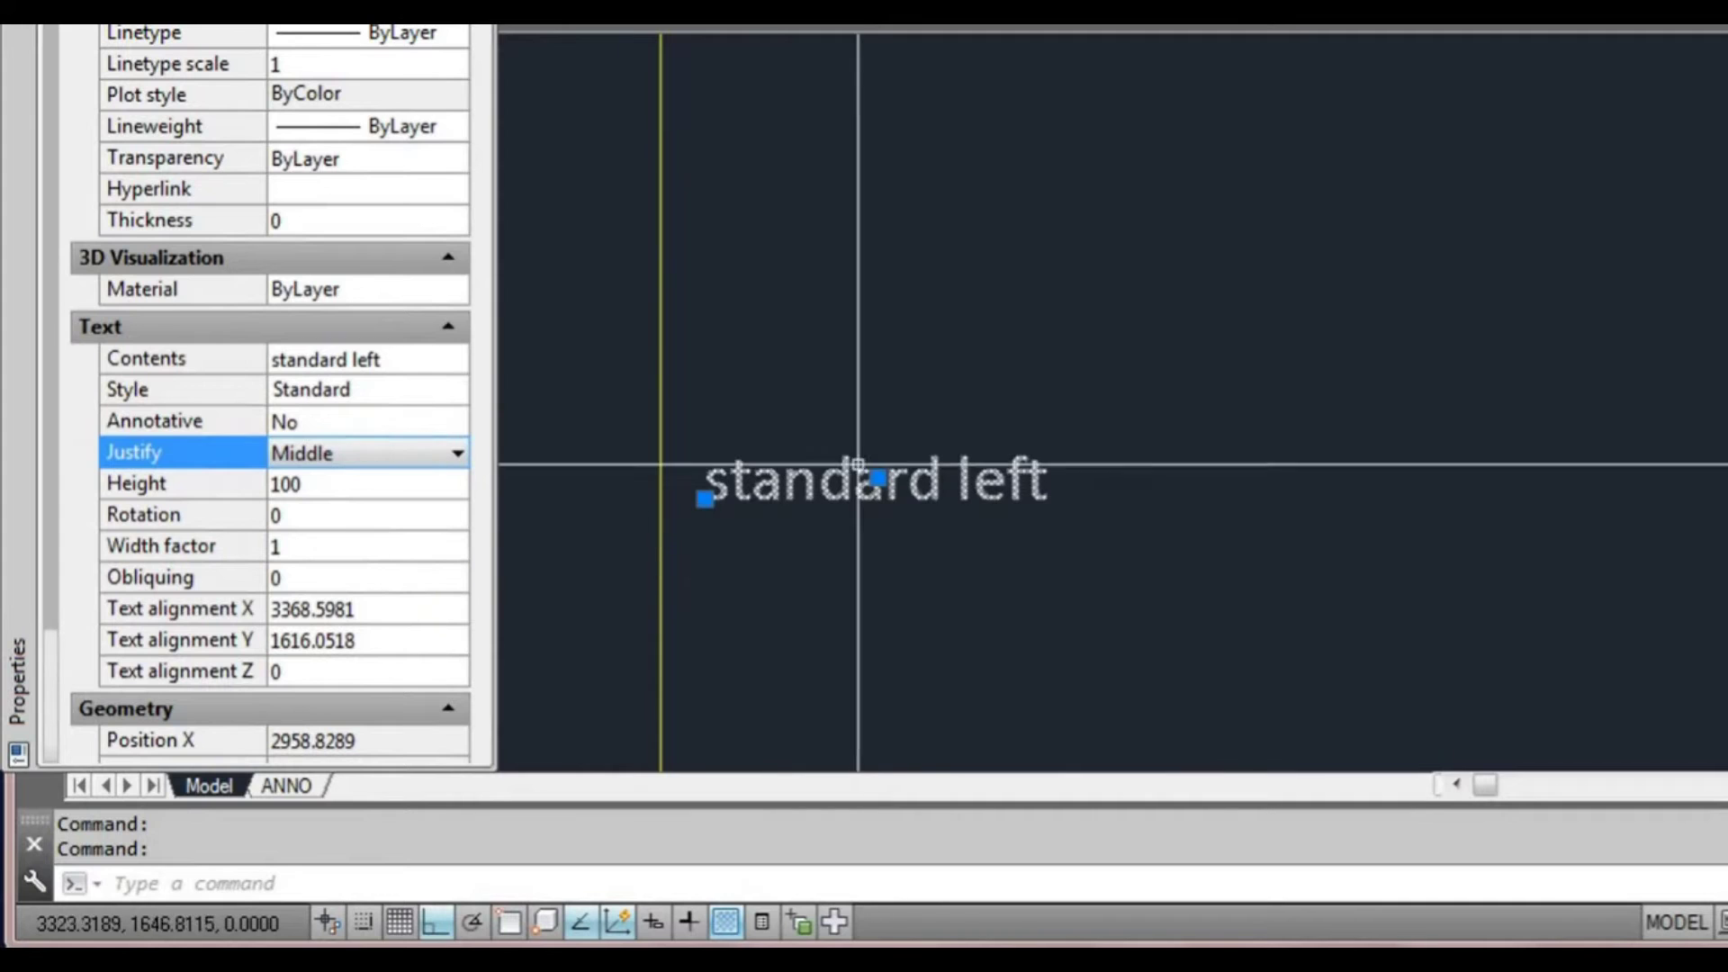
- Try Top left and Middle center justification, settling on Top left
{"action": "left_click", "coordinate": [459, 454]}
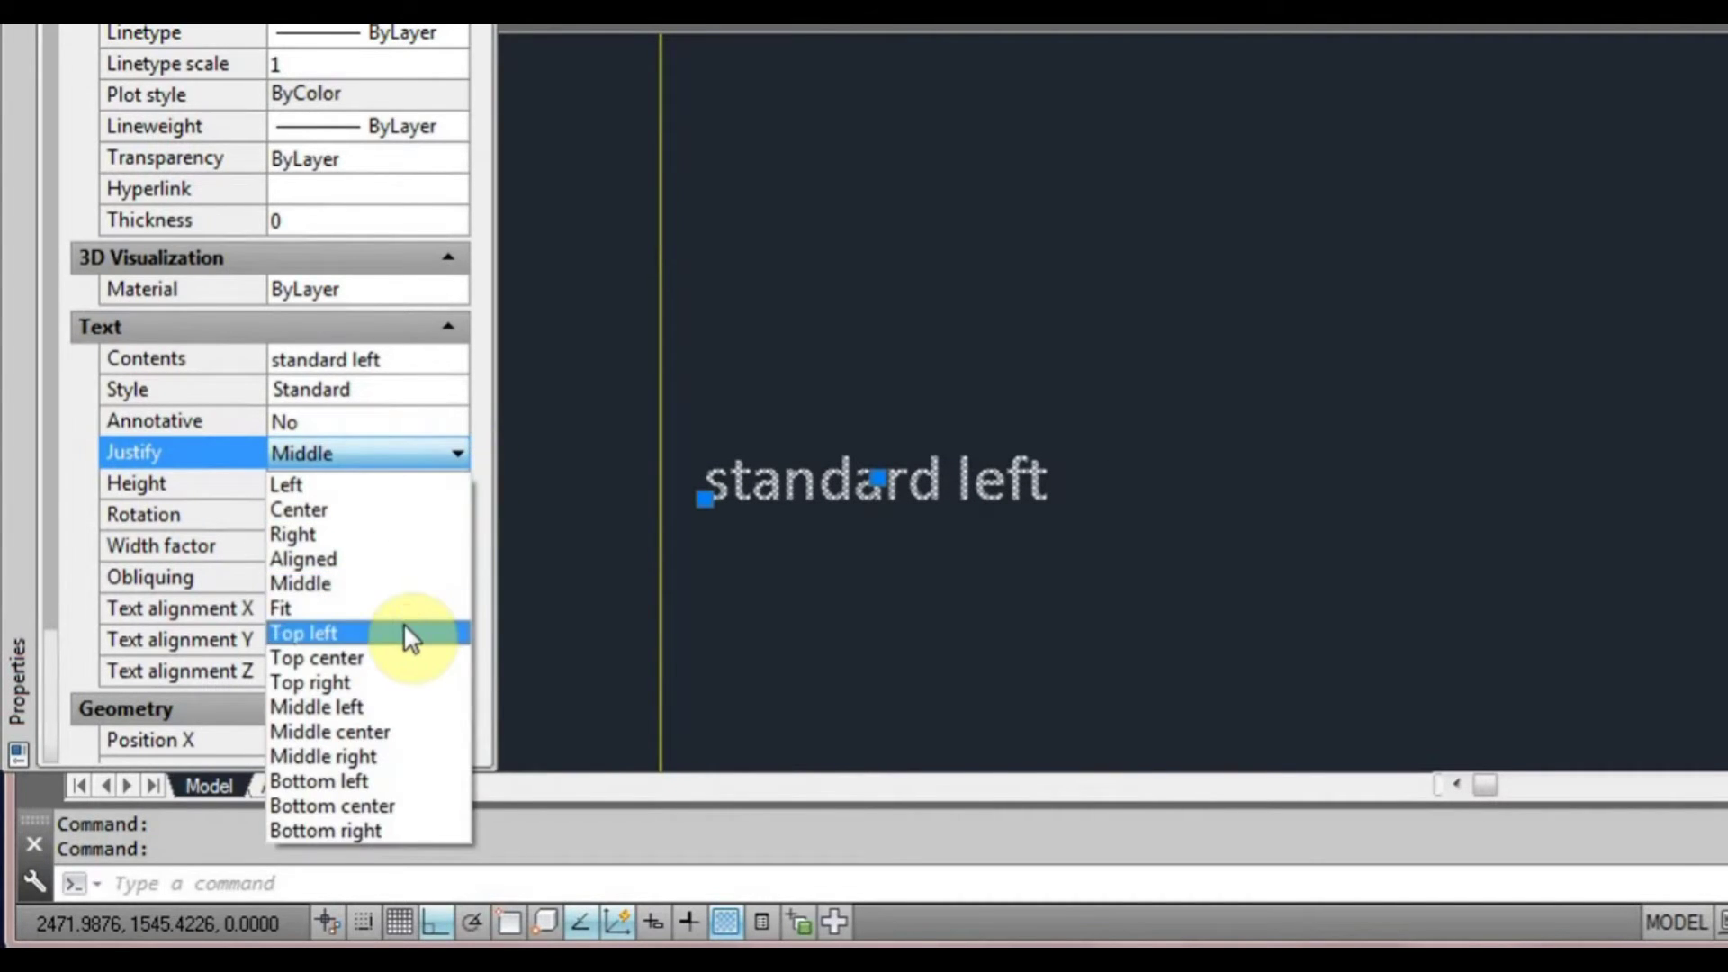
{"action": "left_click", "coordinate": [403, 632]}
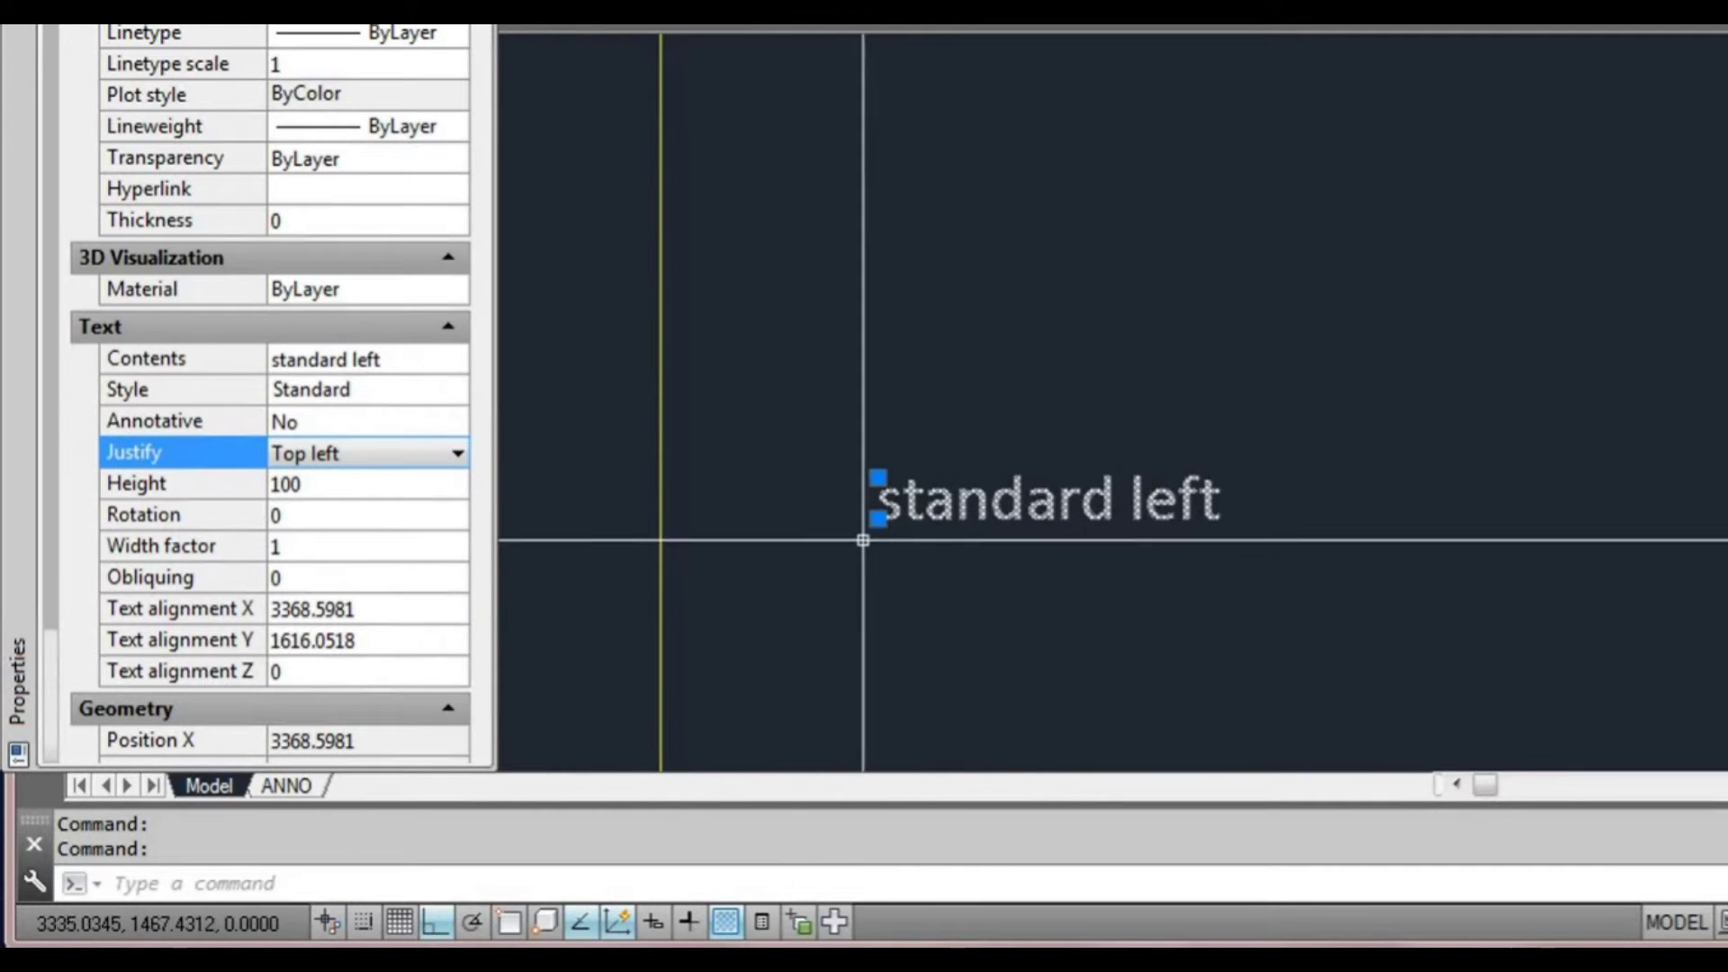
{"action": "left_click", "coordinate": [459, 453]}
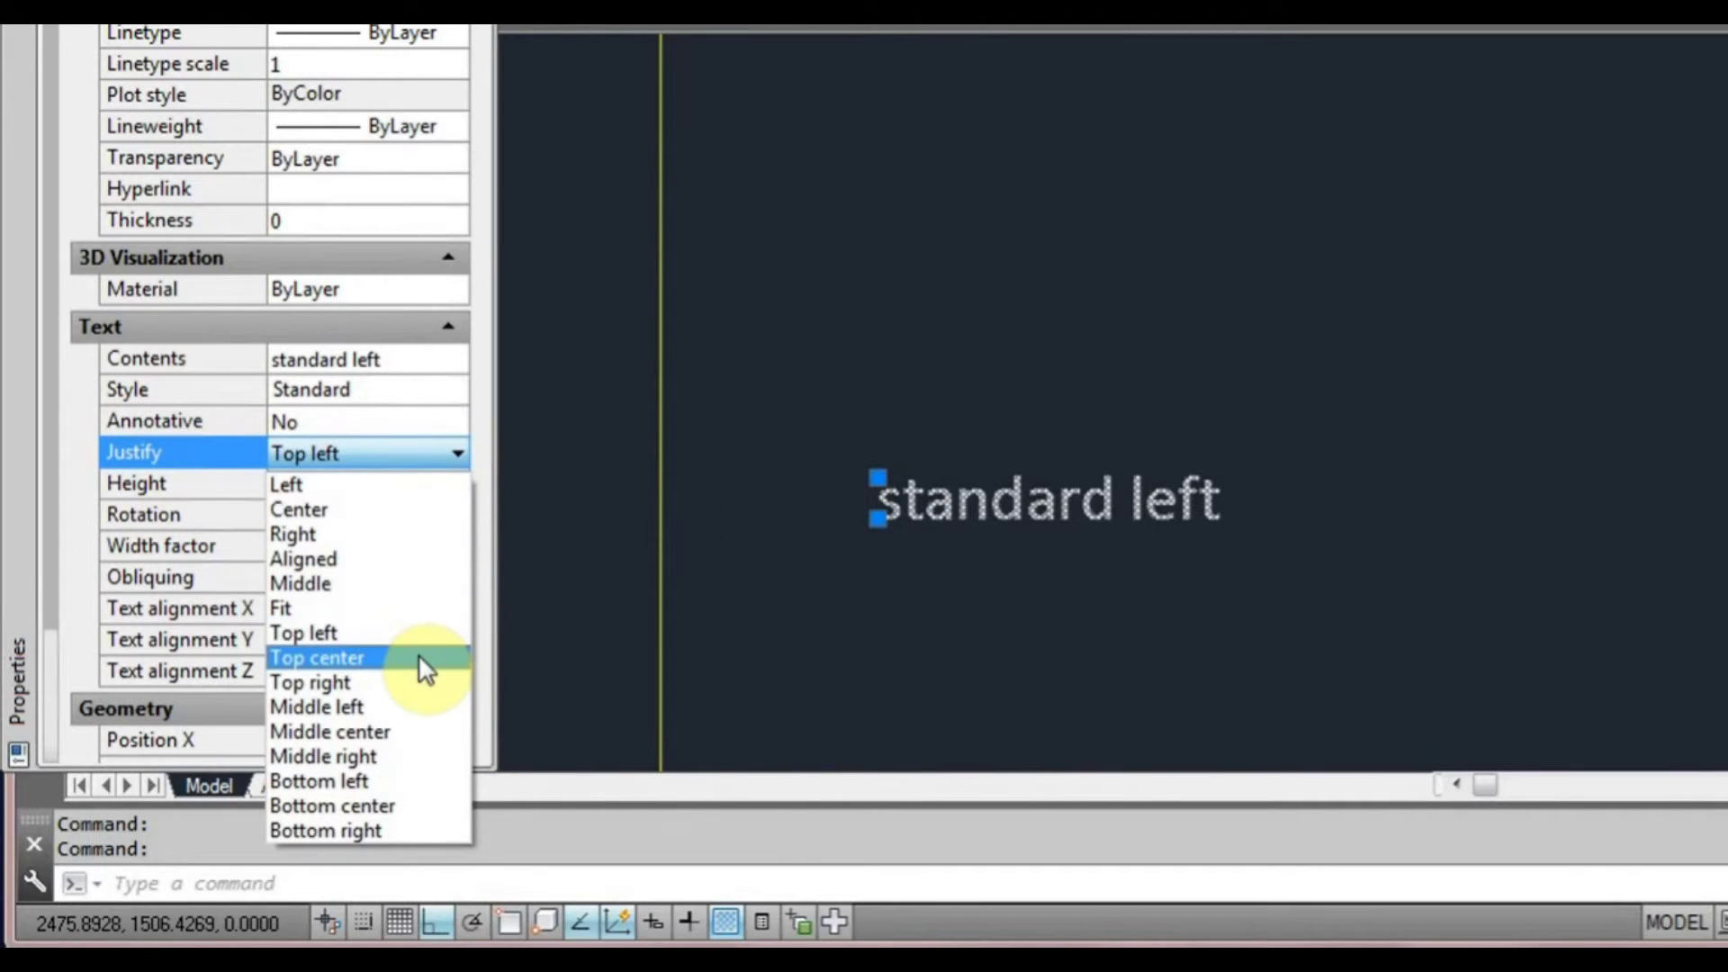
{"action": "left_click", "coordinate": [407, 729]}
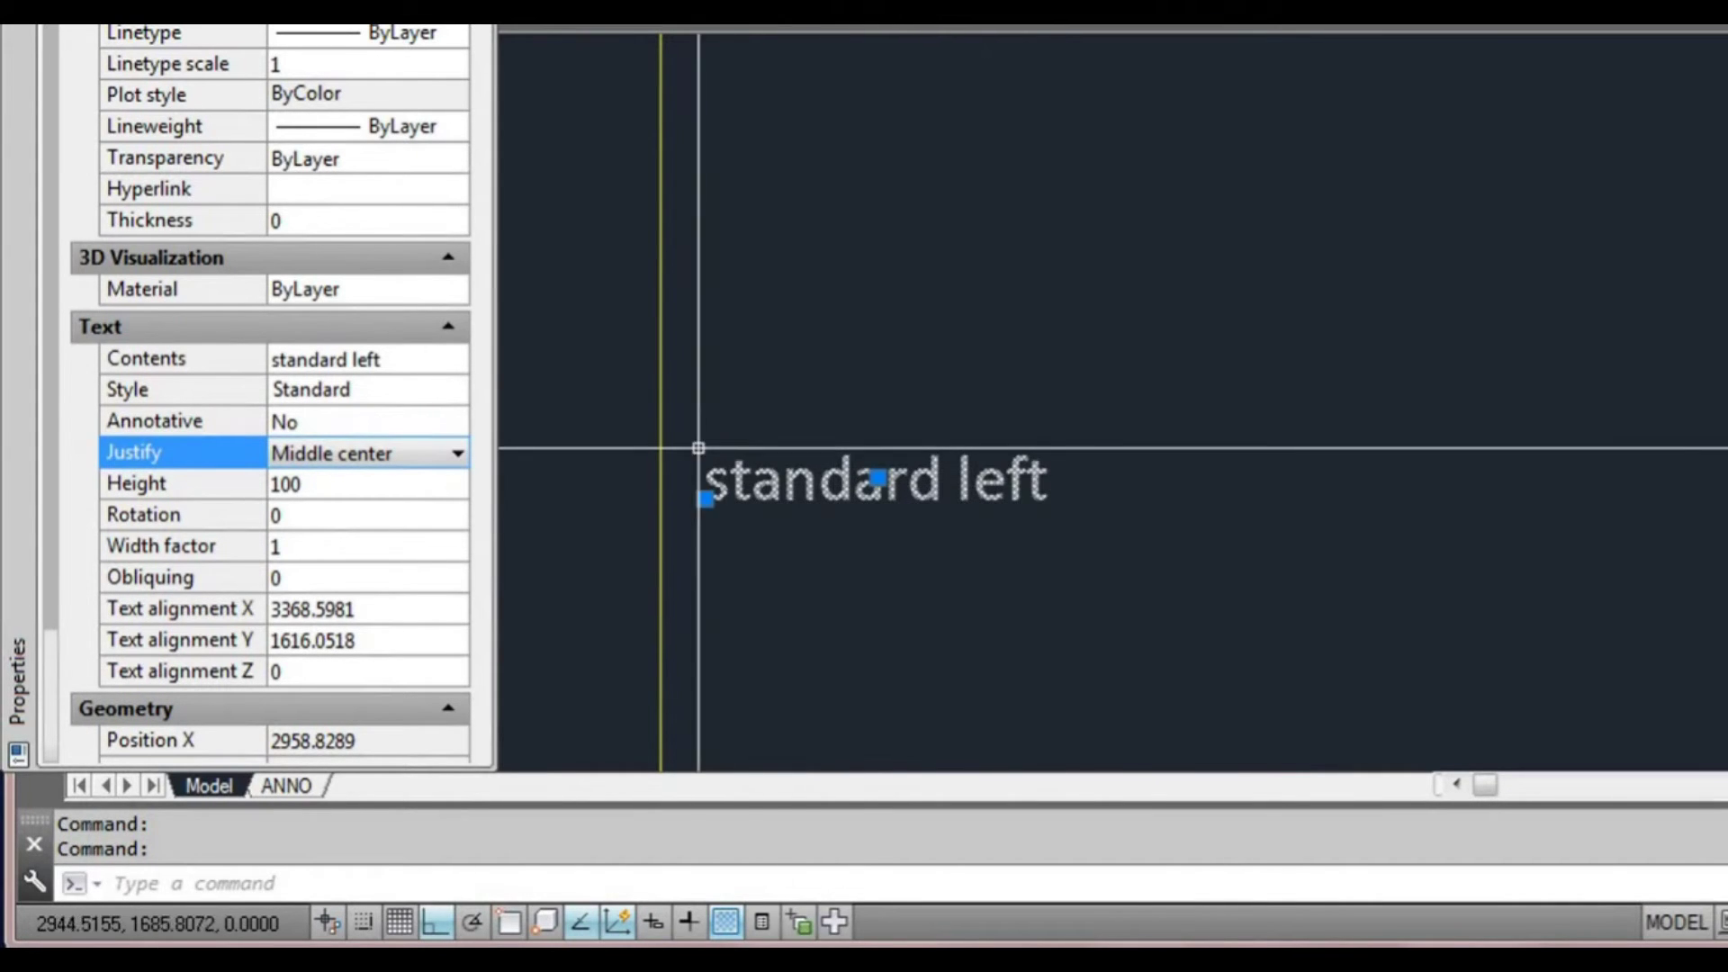
{"action": "left_click", "coordinate": [458, 453]}
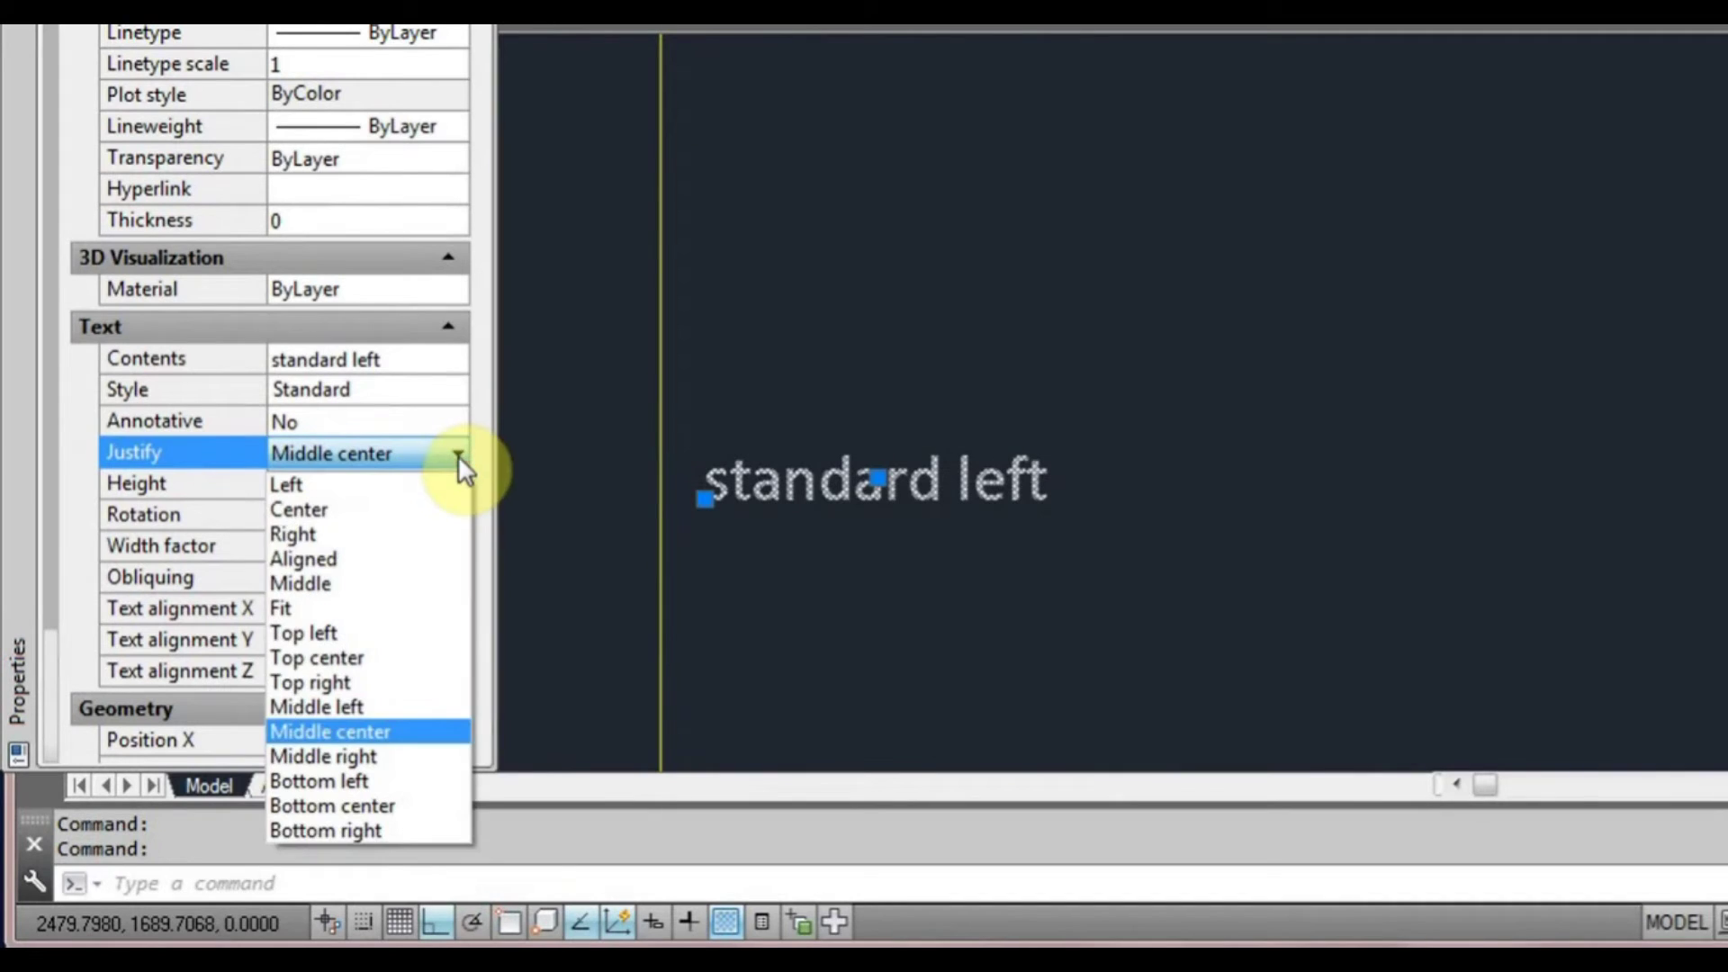
{"action": "left_click", "coordinate": [393, 632]}
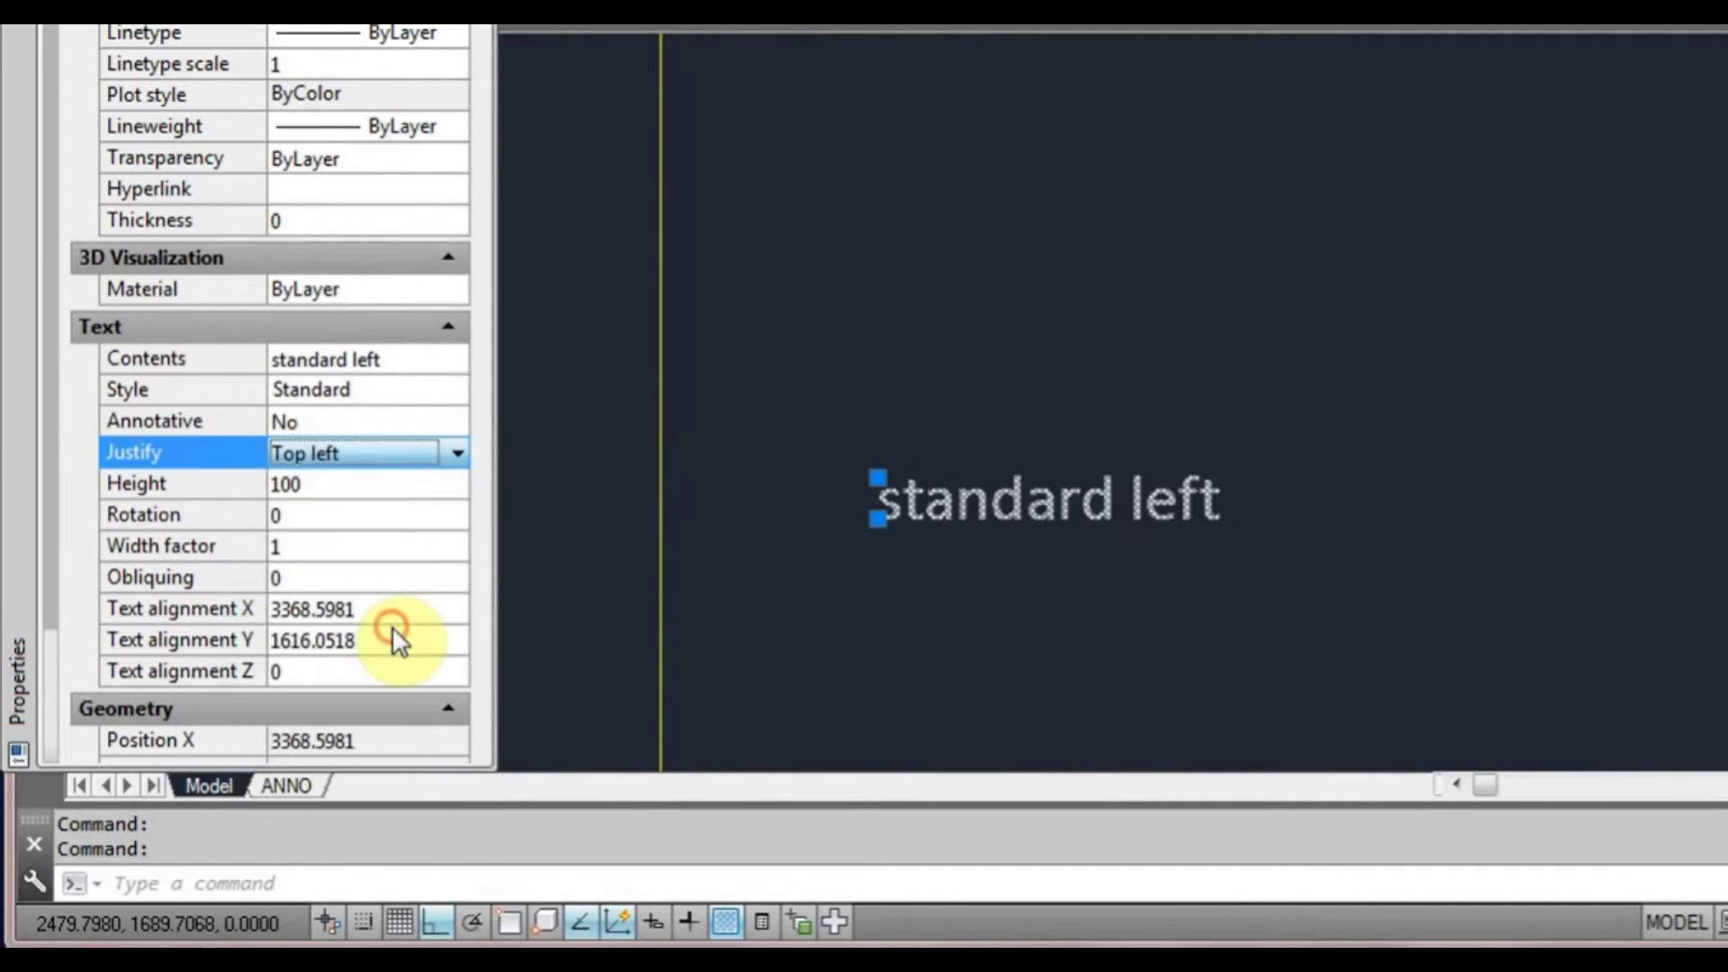
{"action": "left_click", "coordinate": [458, 454]}
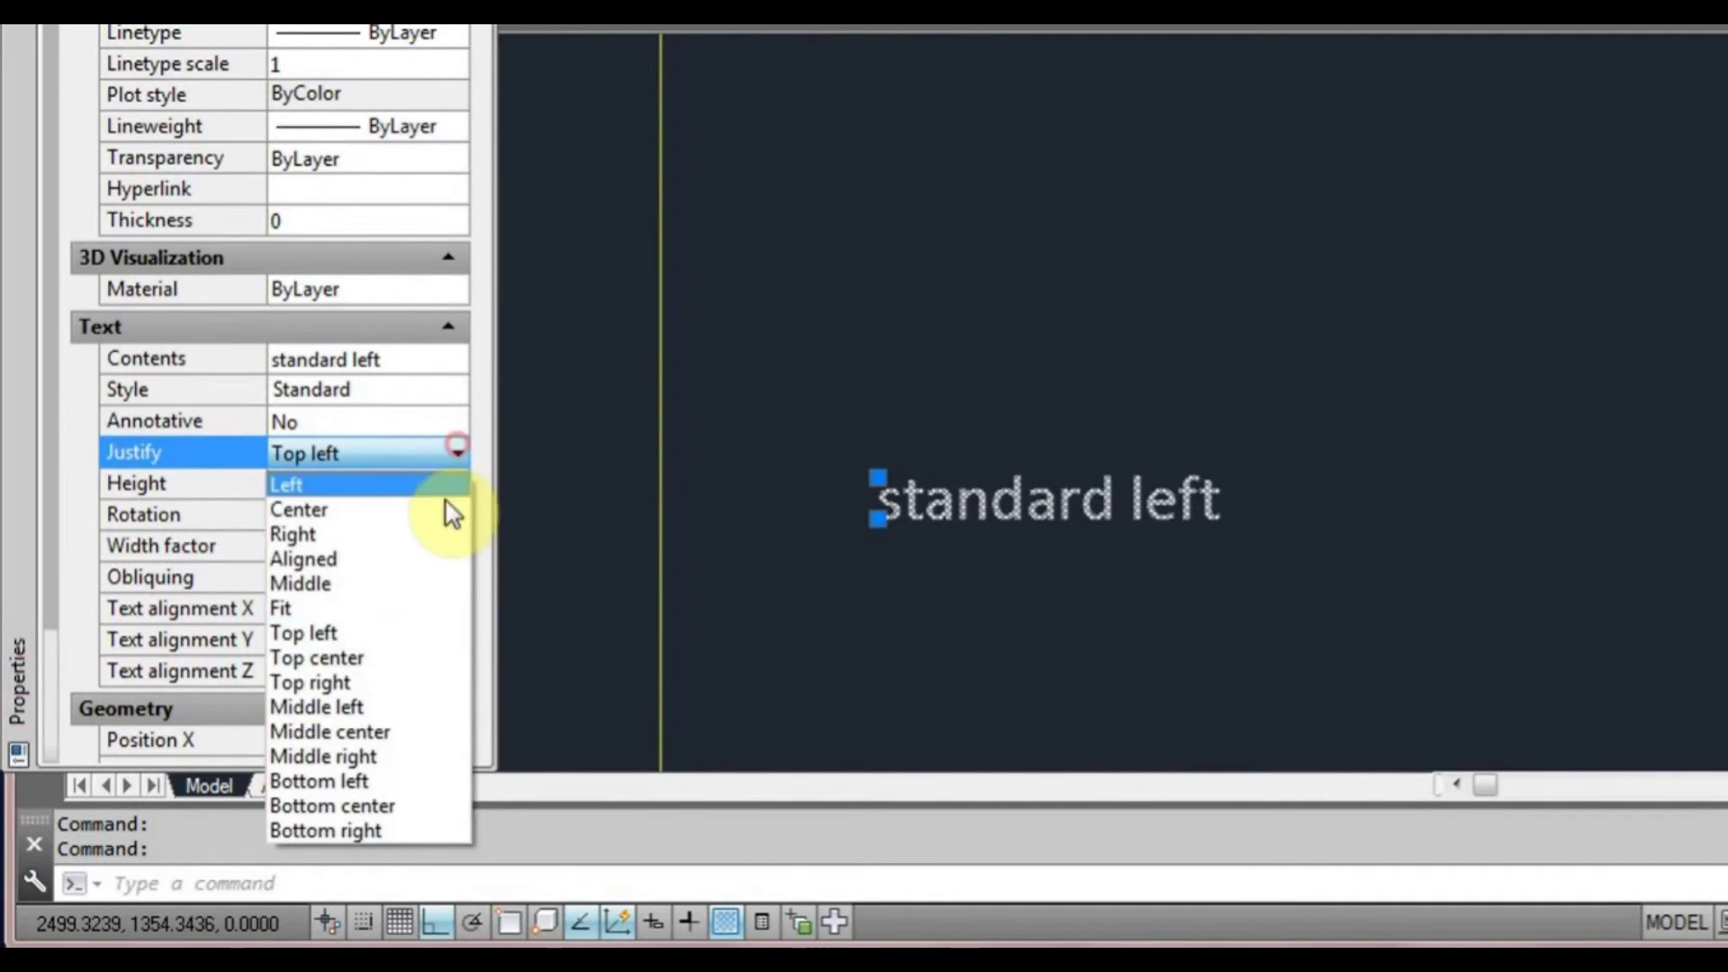
- Set the text's justification to Middle center
{"action": "left_click", "coordinate": [405, 747]}
{"action": "scroll", "coordinate": [926, 513], "scroll_direction": "down", "scroll_amount": 5}
{"action": "middle_click_drag", "start_coordinate": [926, 513], "coordinate": [1033, 501]}
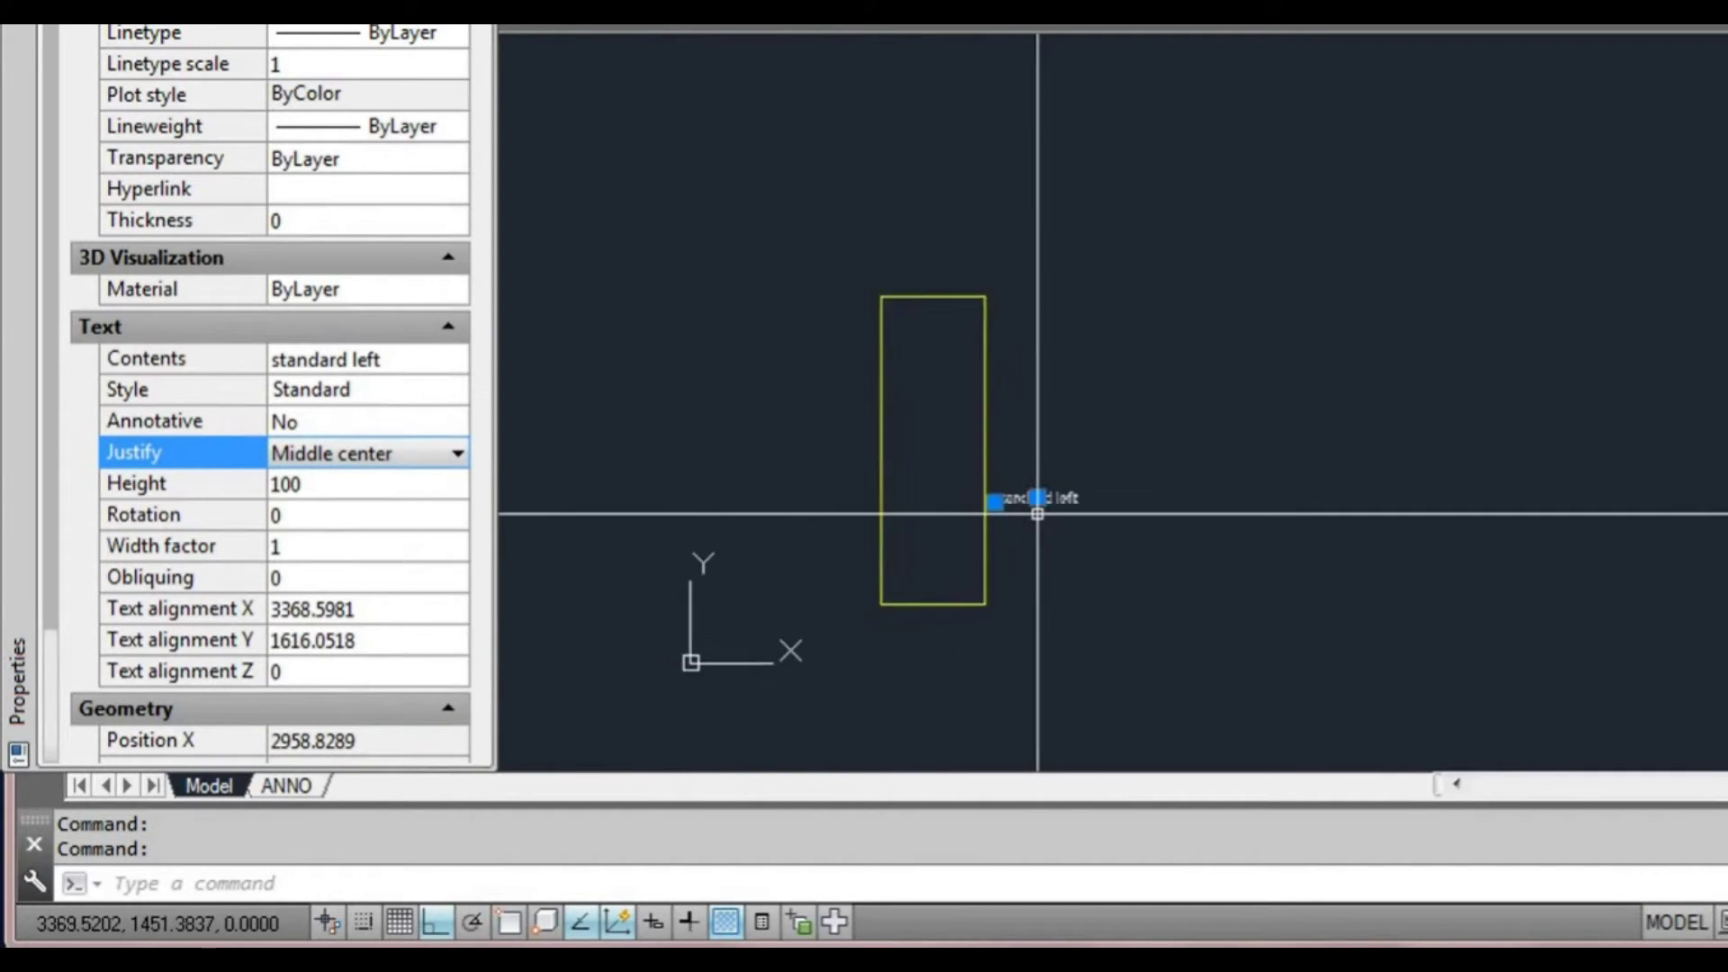
{"action": "scroll", "coordinate": [1032, 486], "scroll_direction": "up", "scroll_amount": 2}
- With Osnap on, grip-move the text to the centre of the yellow rectangle
{"action": "left_click", "coordinate": [1031, 486]}
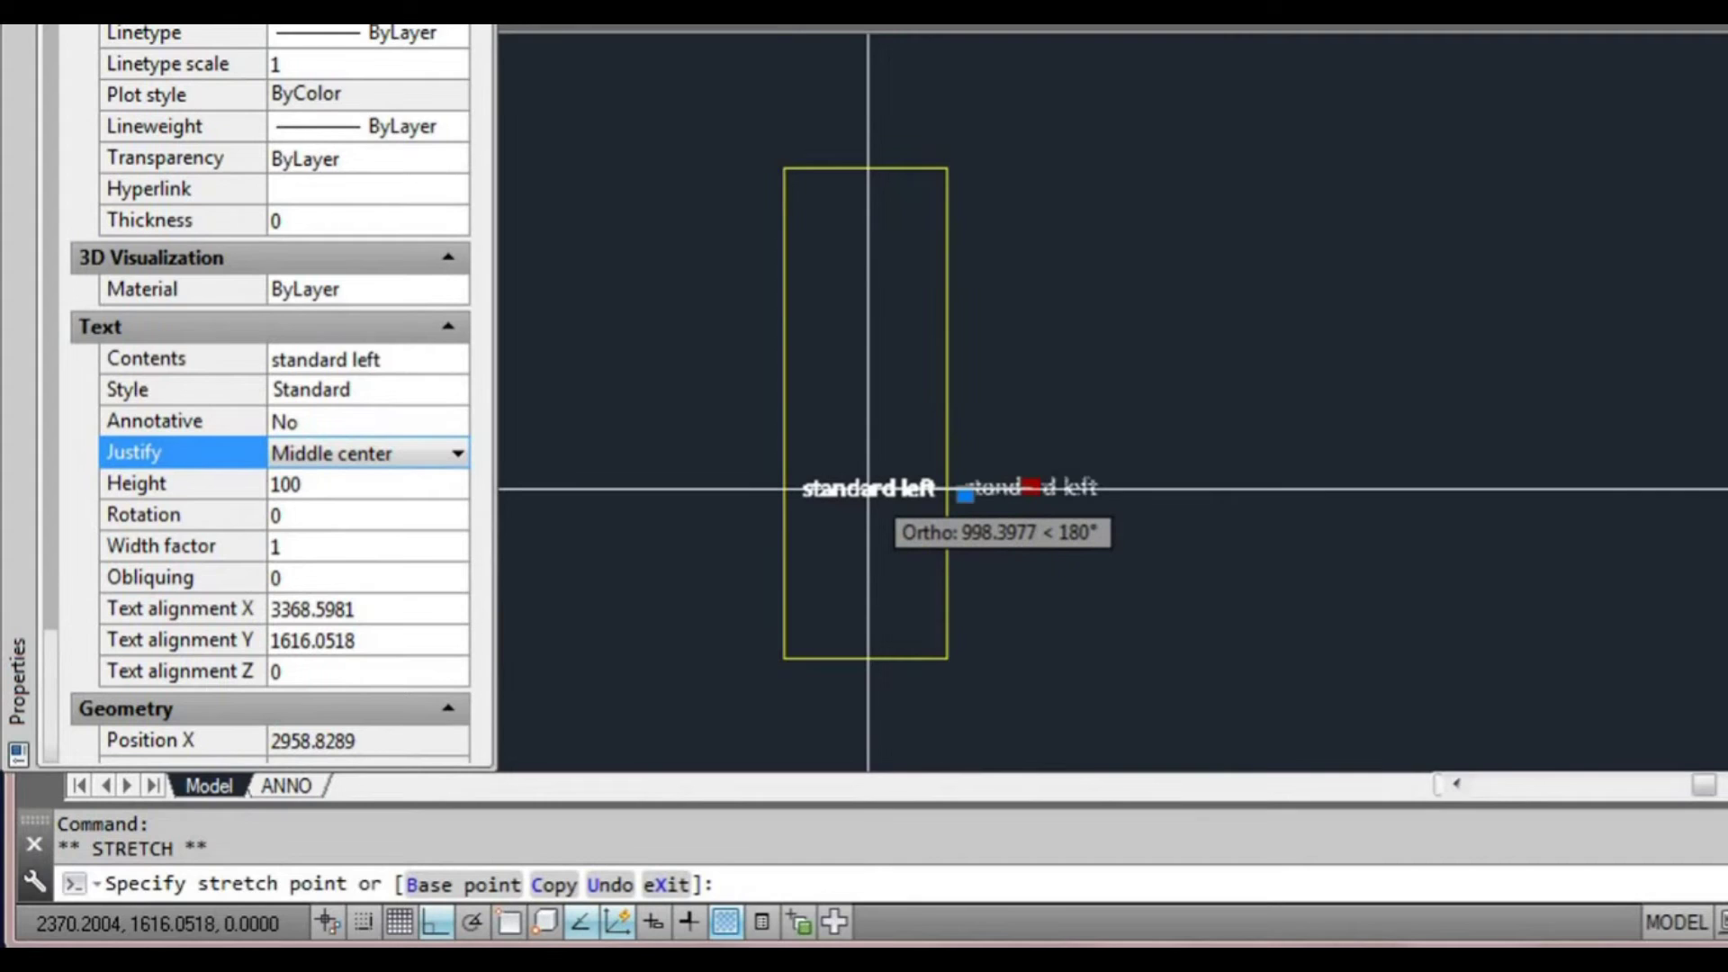
{"action": "key", "text": "F3"}
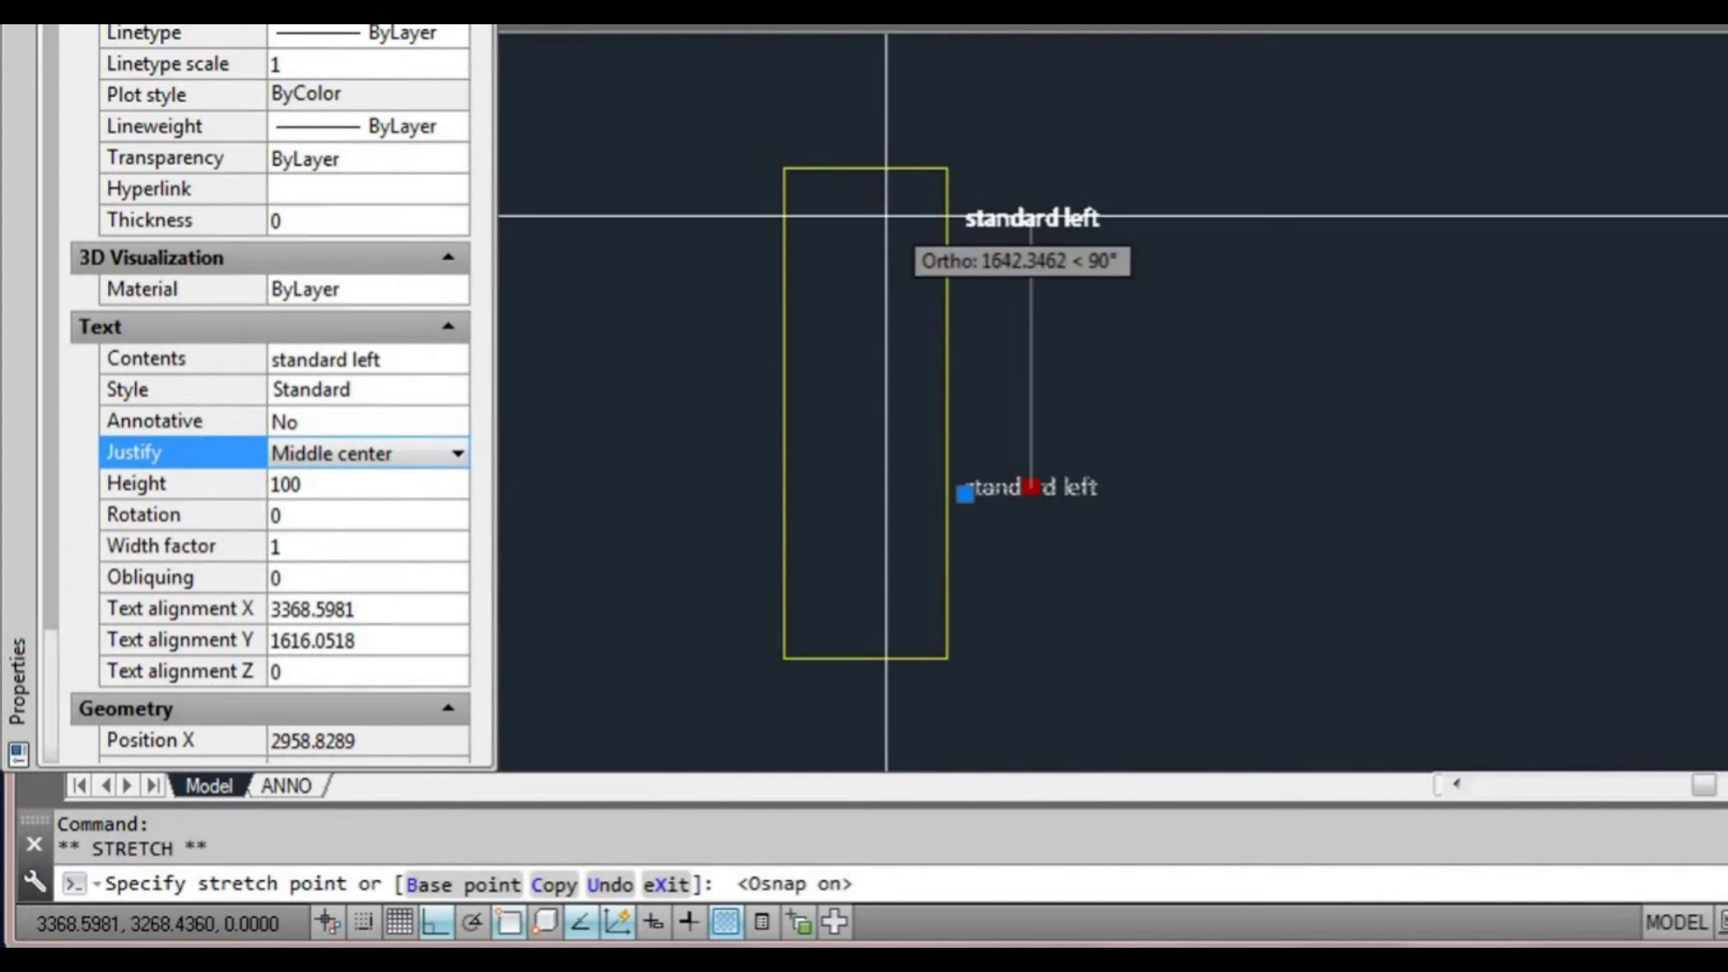
{"action": "left_click", "coordinate": [866, 167]}
{"action": "left_click", "coordinate": [865, 168]}
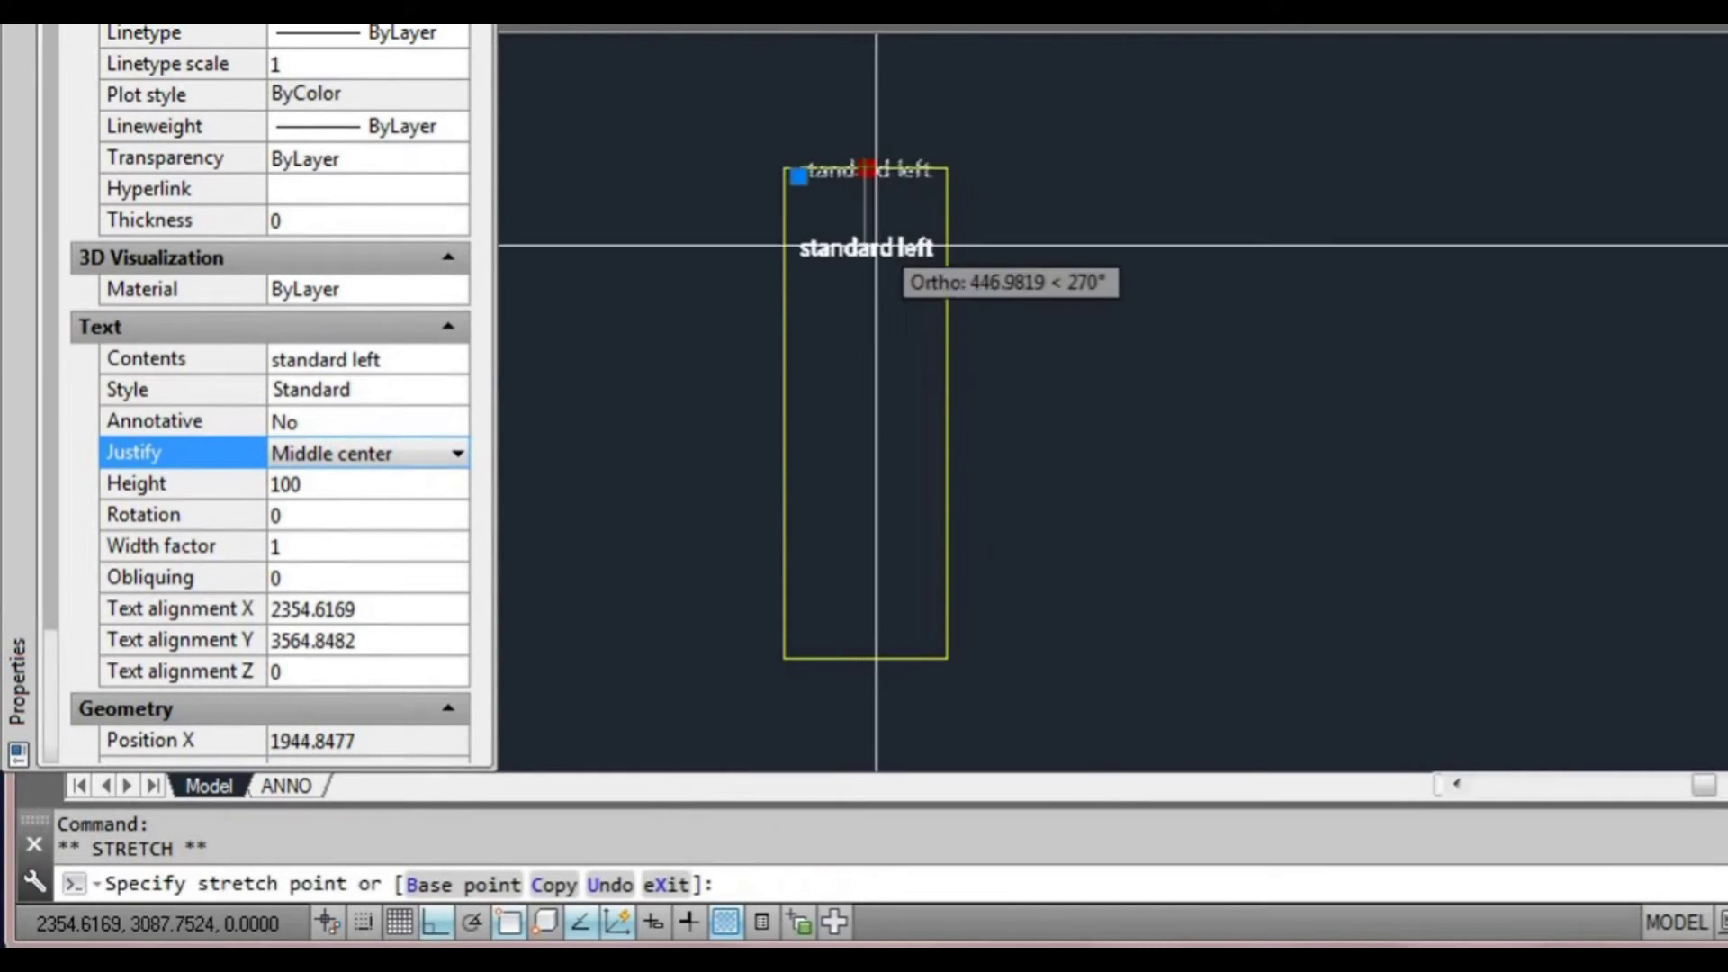
{"action": "left_click", "coordinate": [865, 168]}
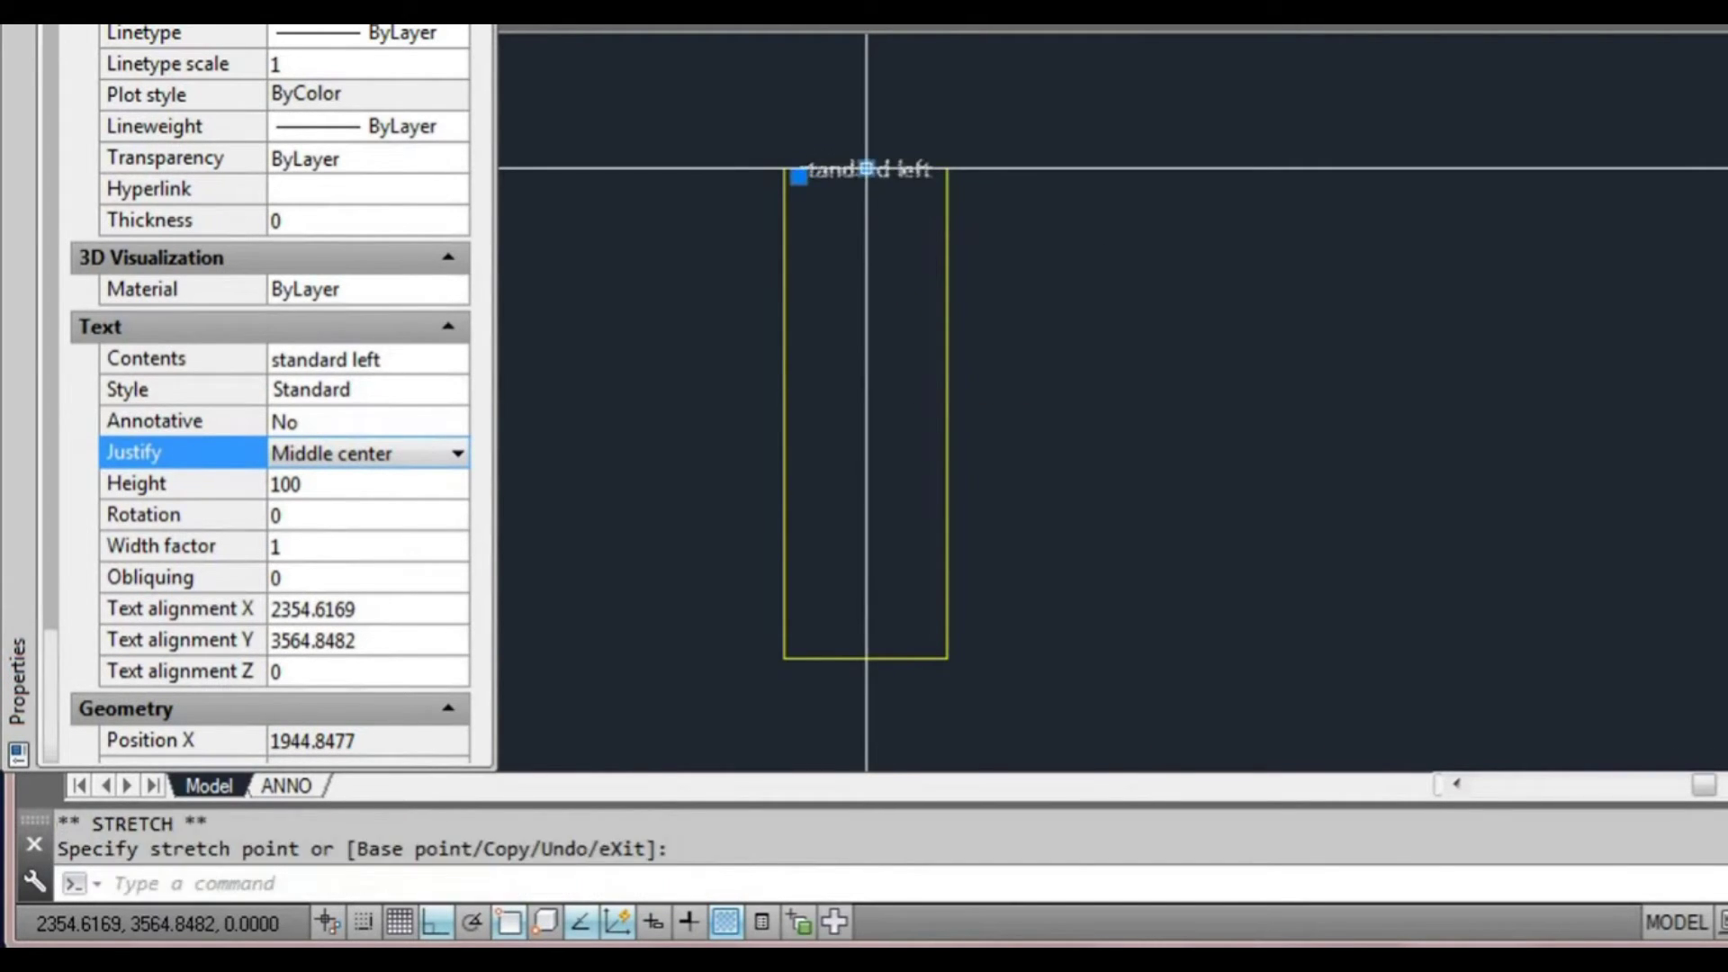
{"action": "left_click", "coordinate": [866, 168]}
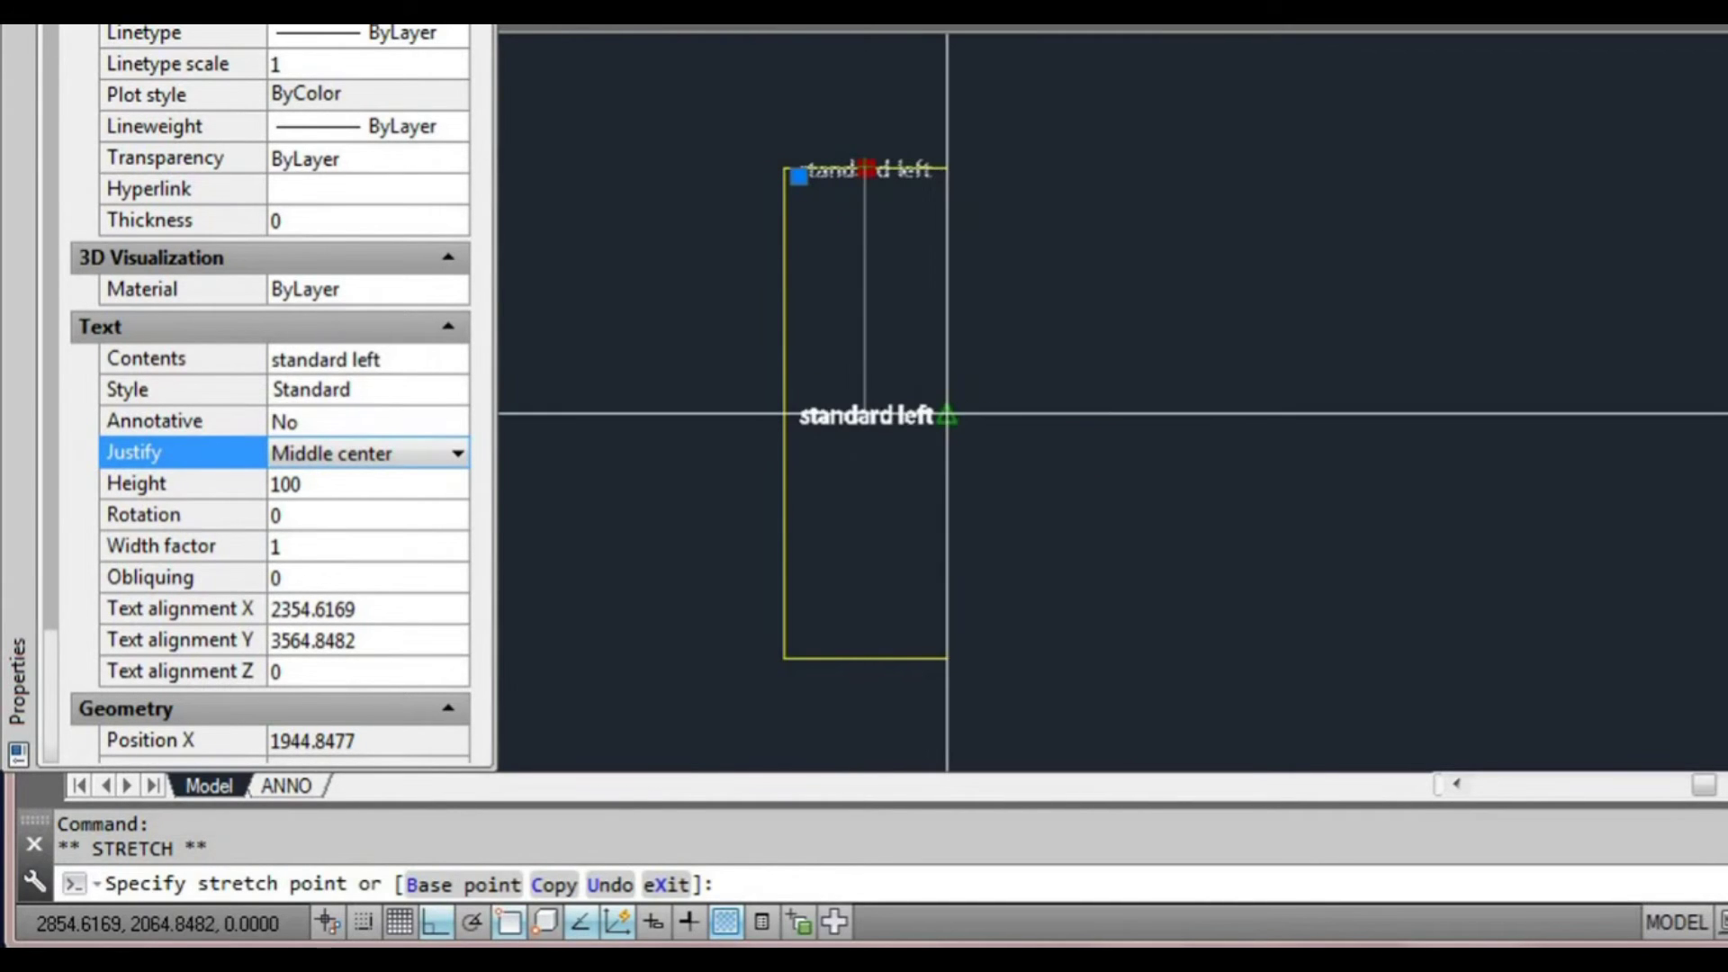
{"action": "left_click", "coordinate": [894, 412]}
{"action": "key", "text": "Escape"}
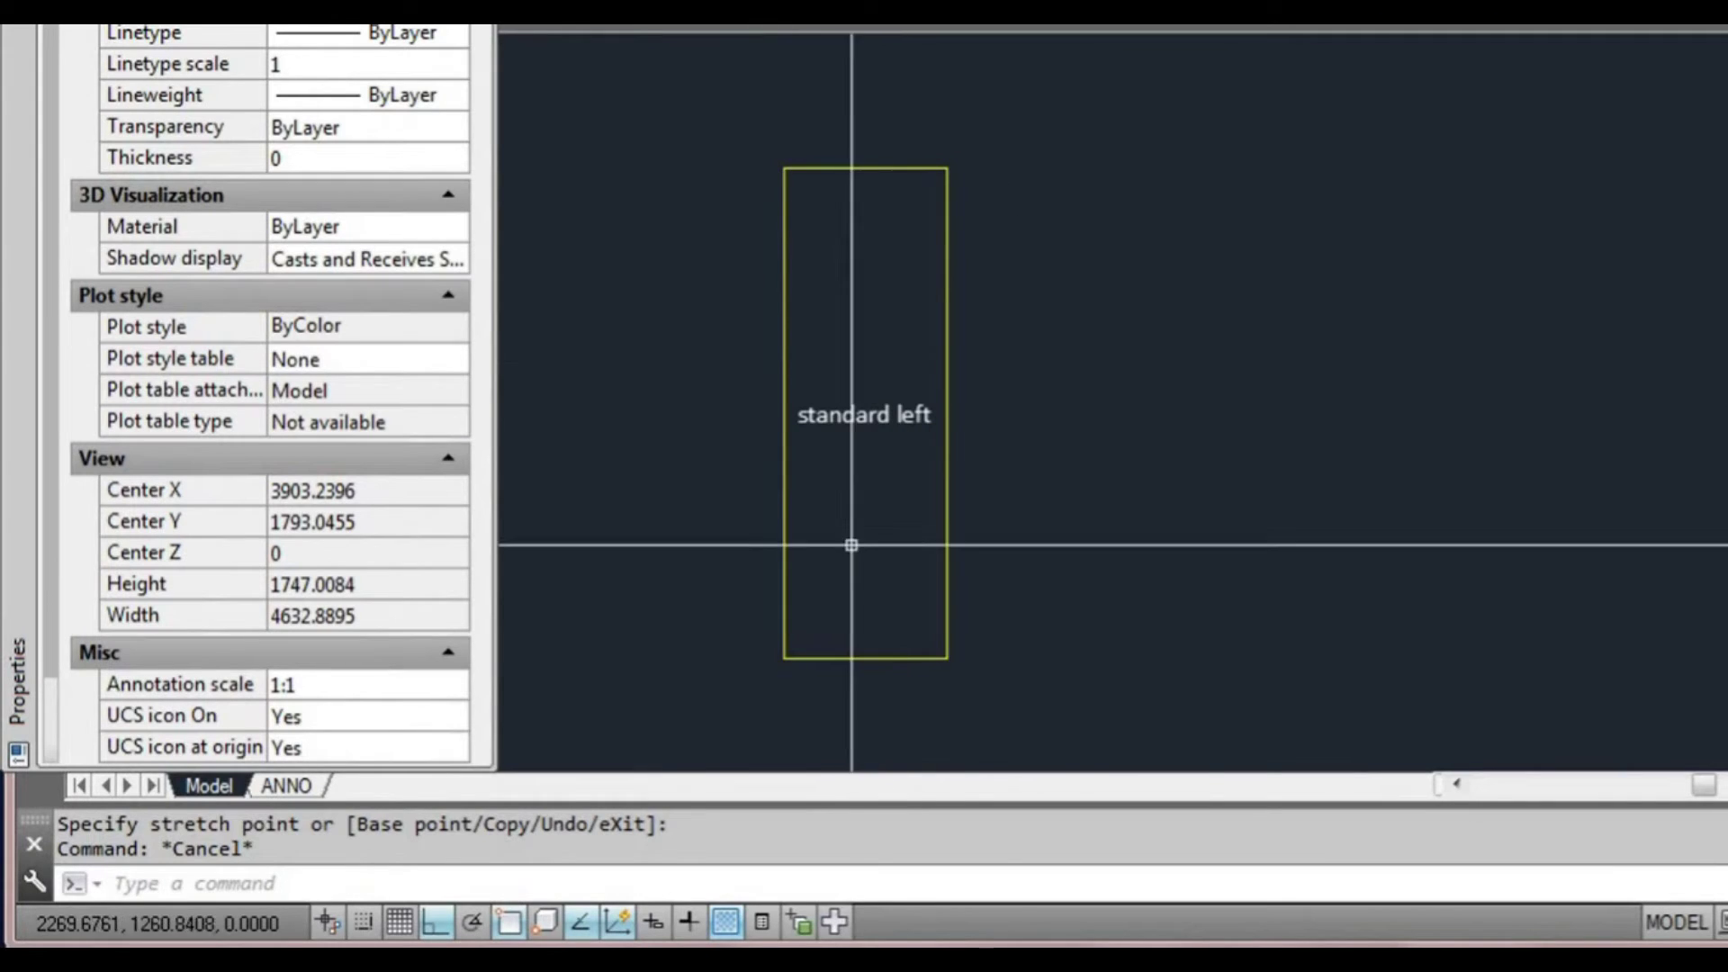
- Select the centred text to check its properties, then clear the selection
{"action": "scroll", "coordinate": [875, 423], "scroll_direction": "up", "scroll_amount": 2}
{"action": "left_click", "coordinate": [871, 423]}
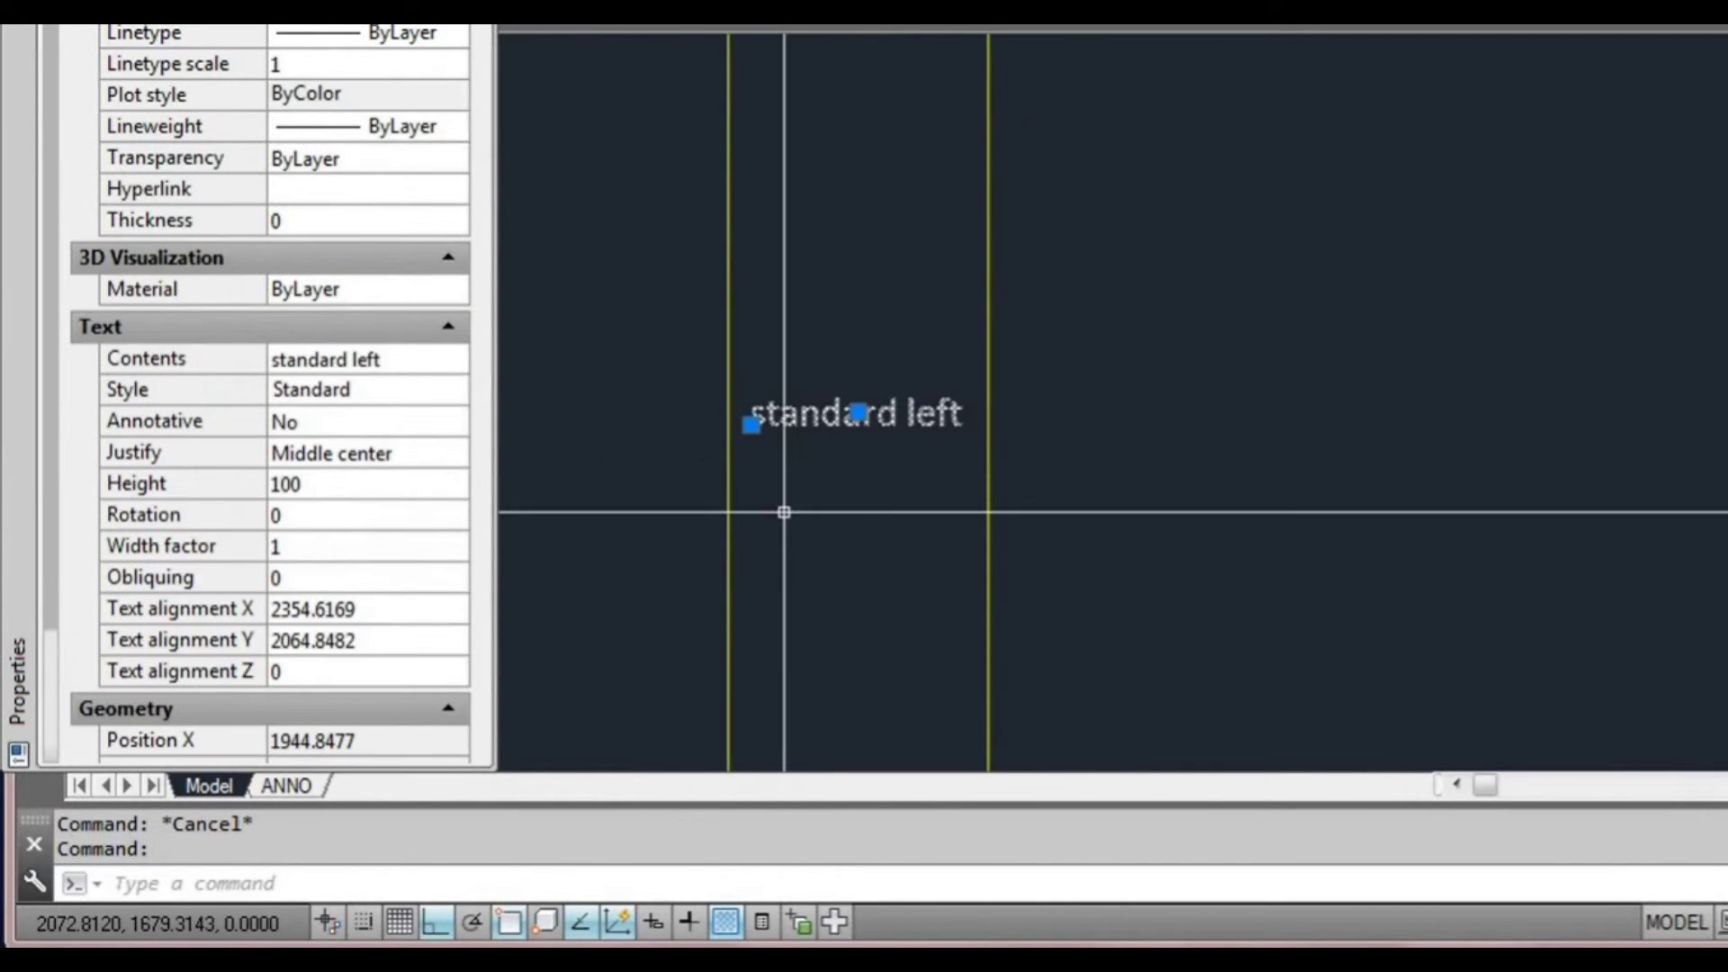
{"action": "key", "text": "Escape"}
{"action": "scroll", "coordinate": [889, 452], "scroll_direction": "down", "scroll_amount": 2}
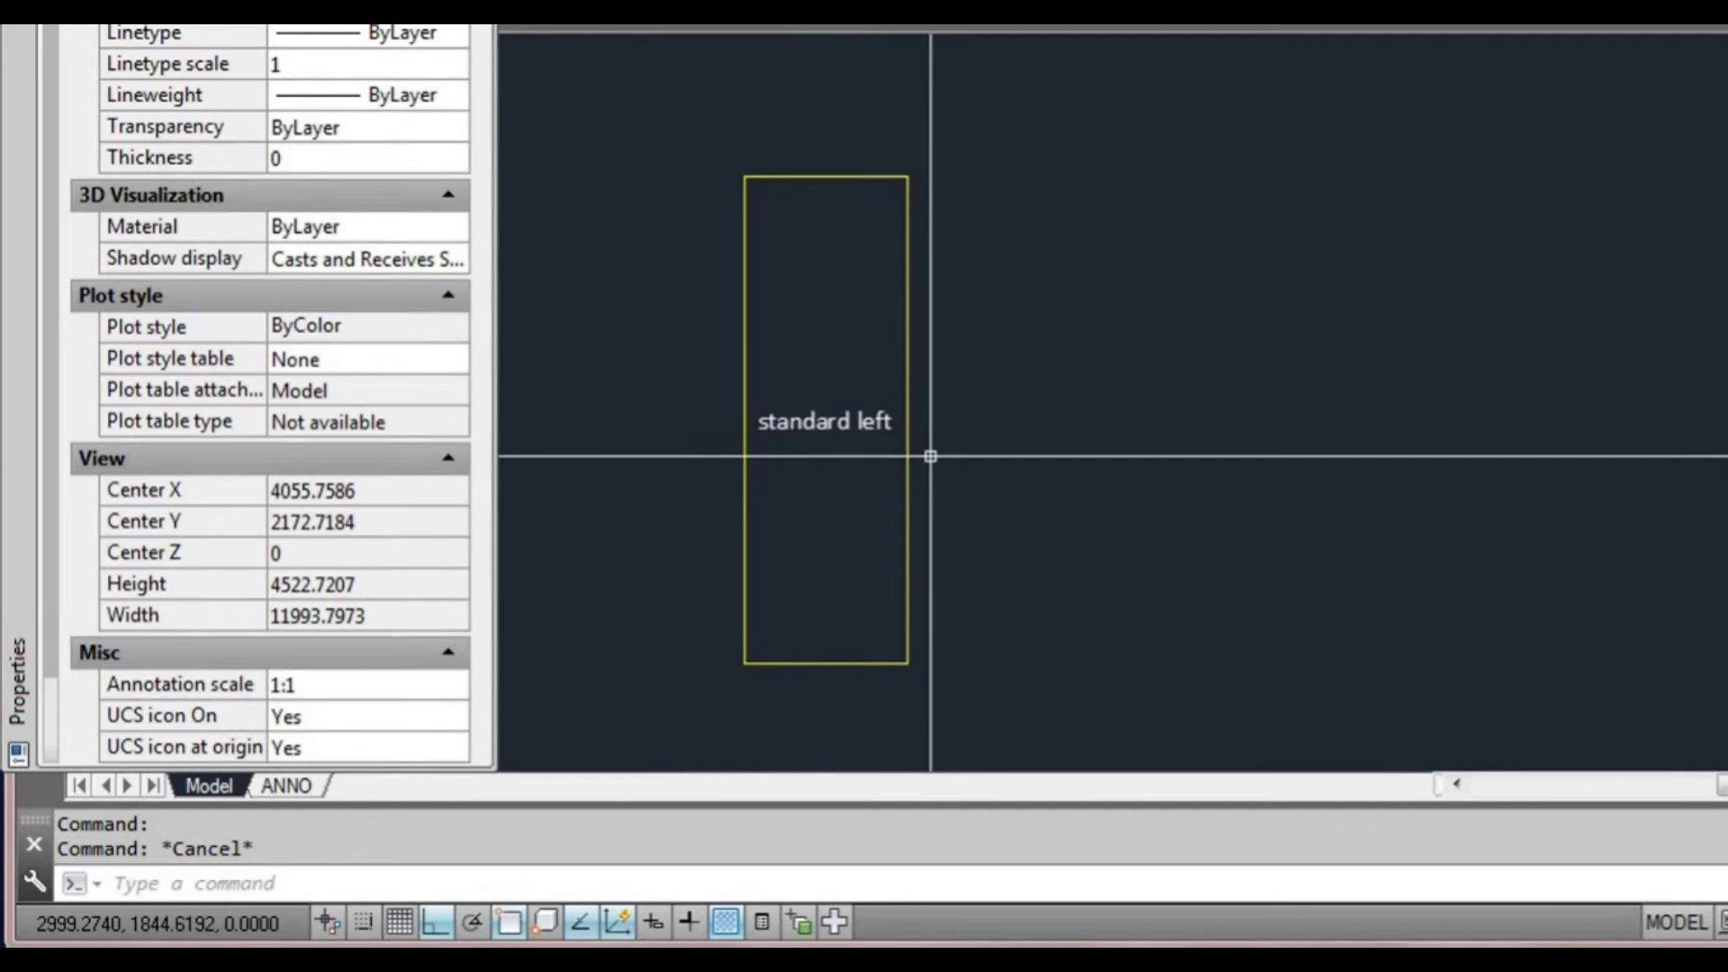
- Use DTEXT to place 'standrad 90degrees' at 90° rotation beside the rectangle
{"action": "type", "text": "dte"}
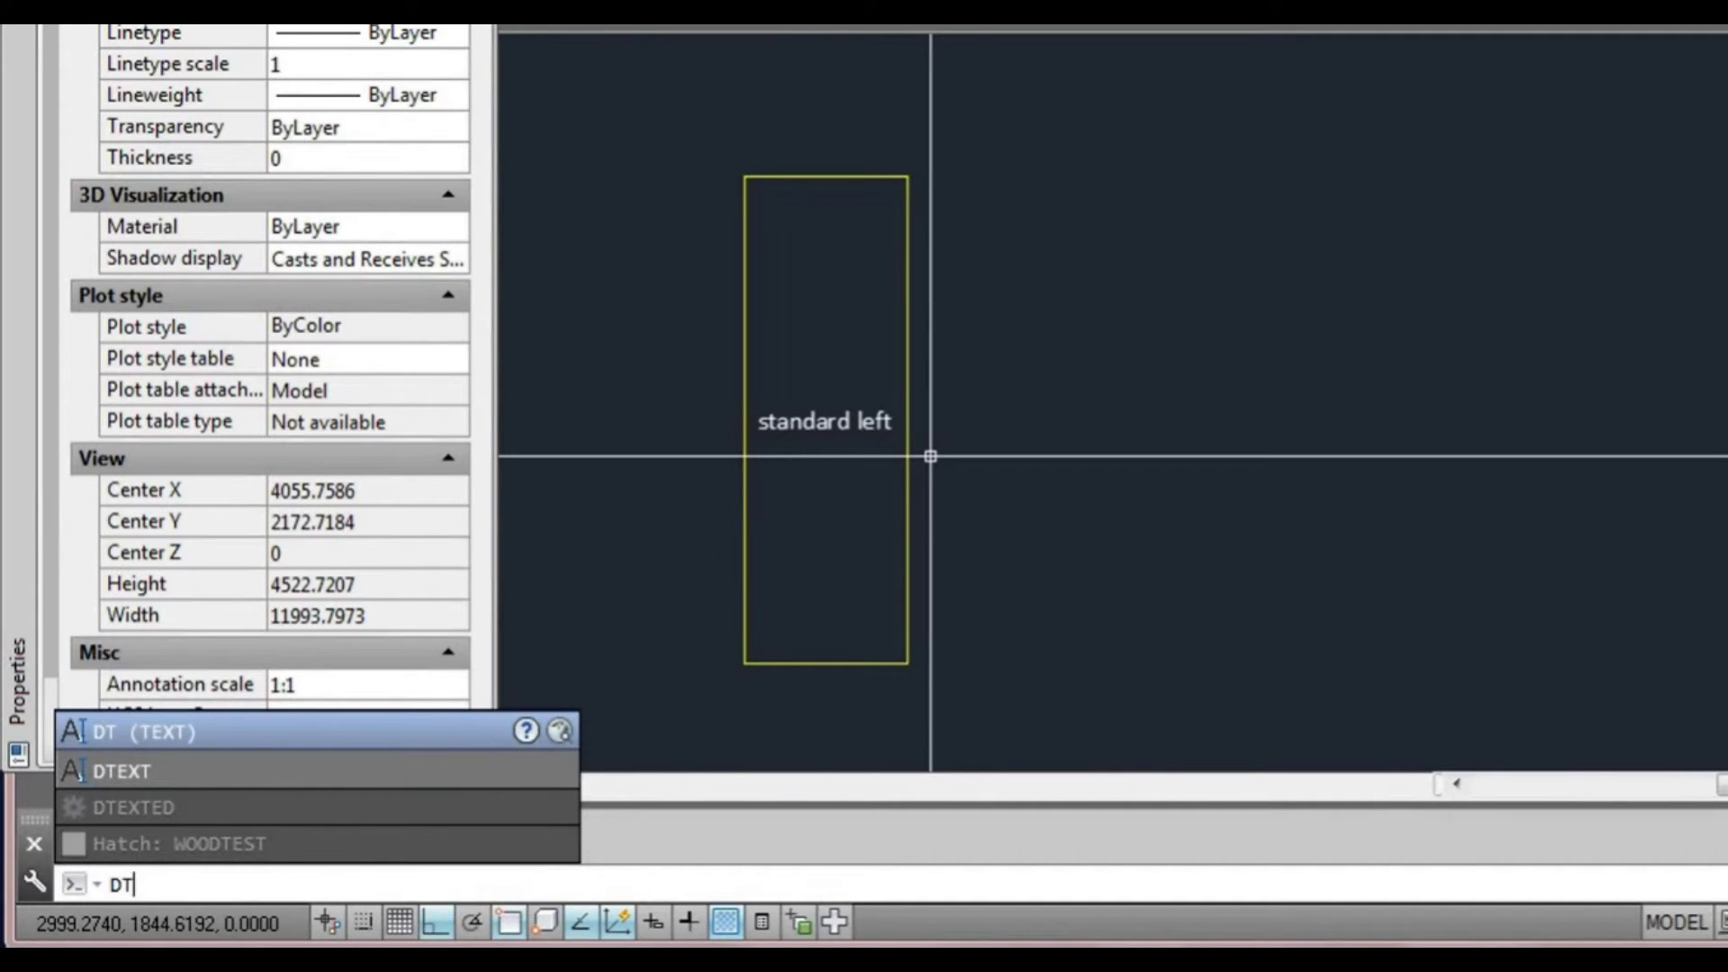
{"action": "key", "text": "Return"}
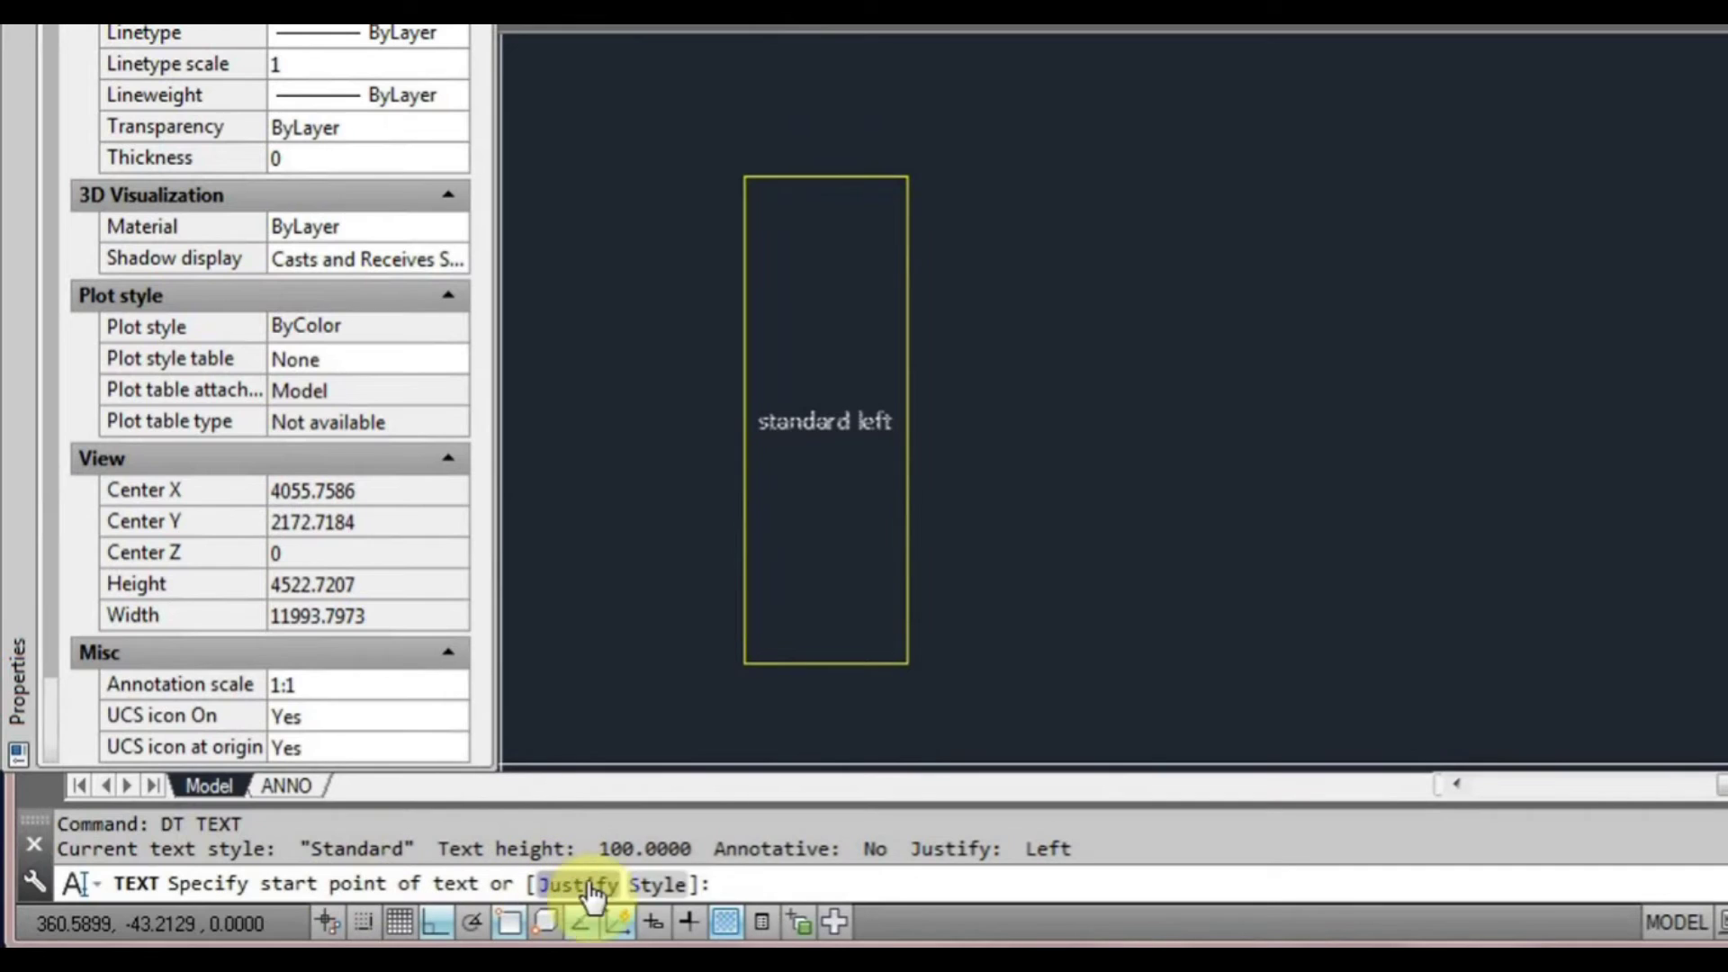
{"action": "left_click", "coordinate": [968, 433]}
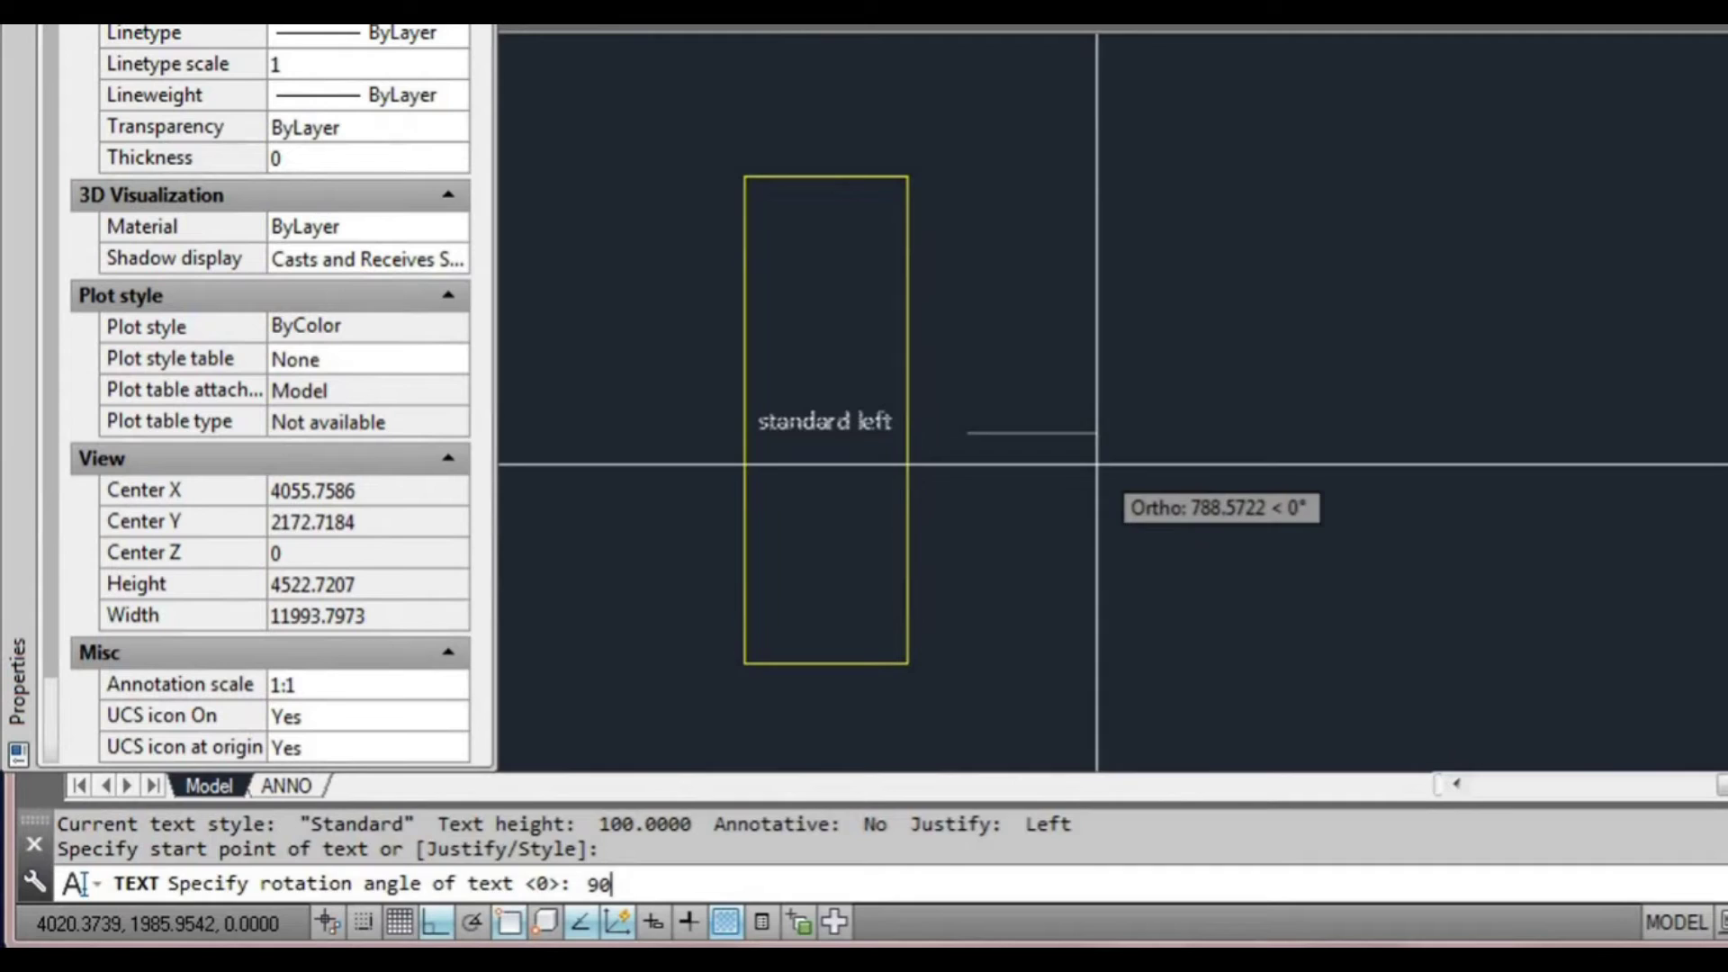
{"action": "key", "text": "Return"}
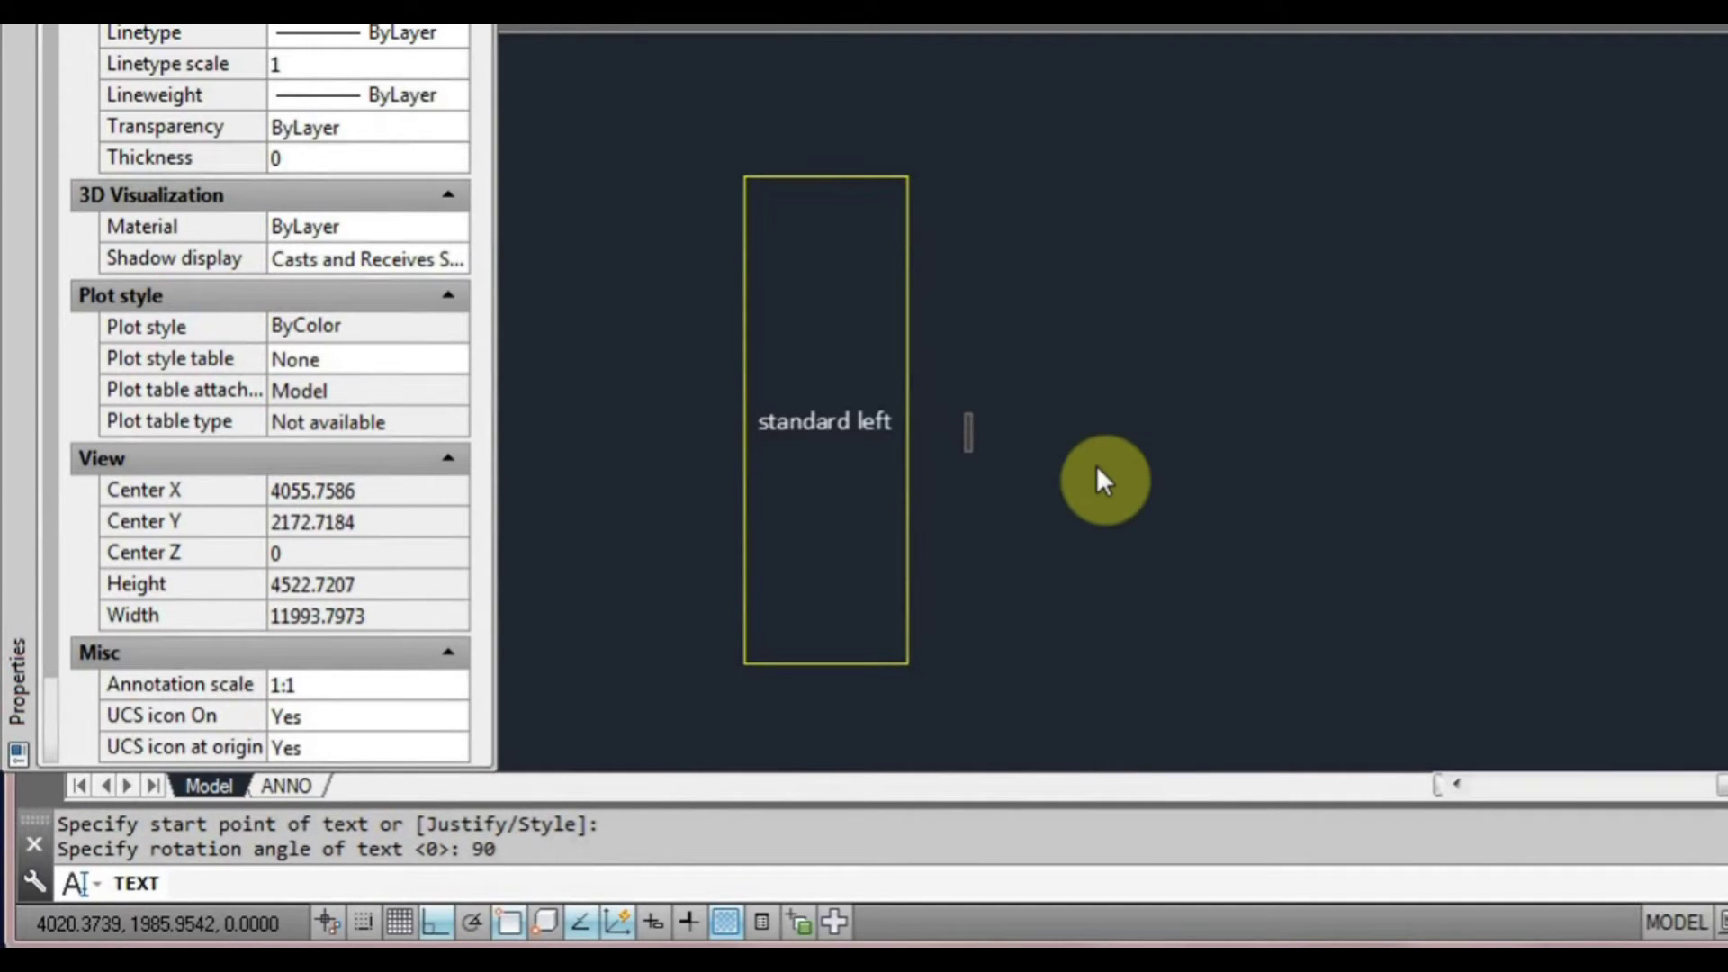
{"action": "type", "text": "stand"}
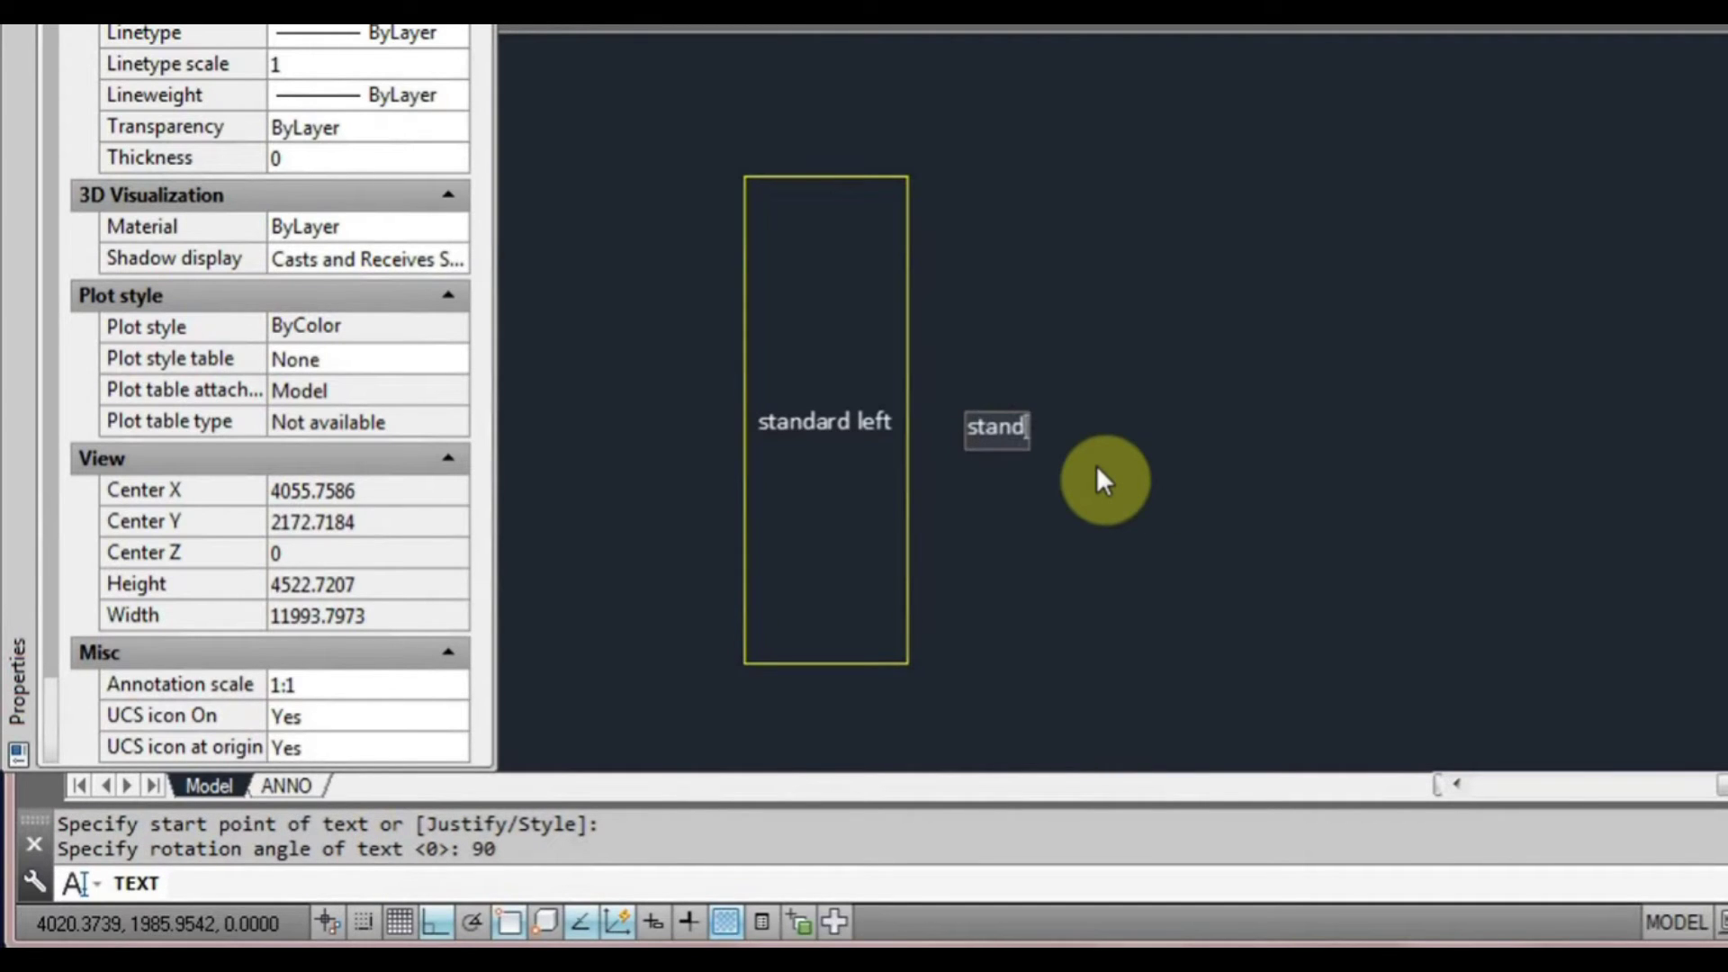
{"action": "type", "text": "rad 90deg"}
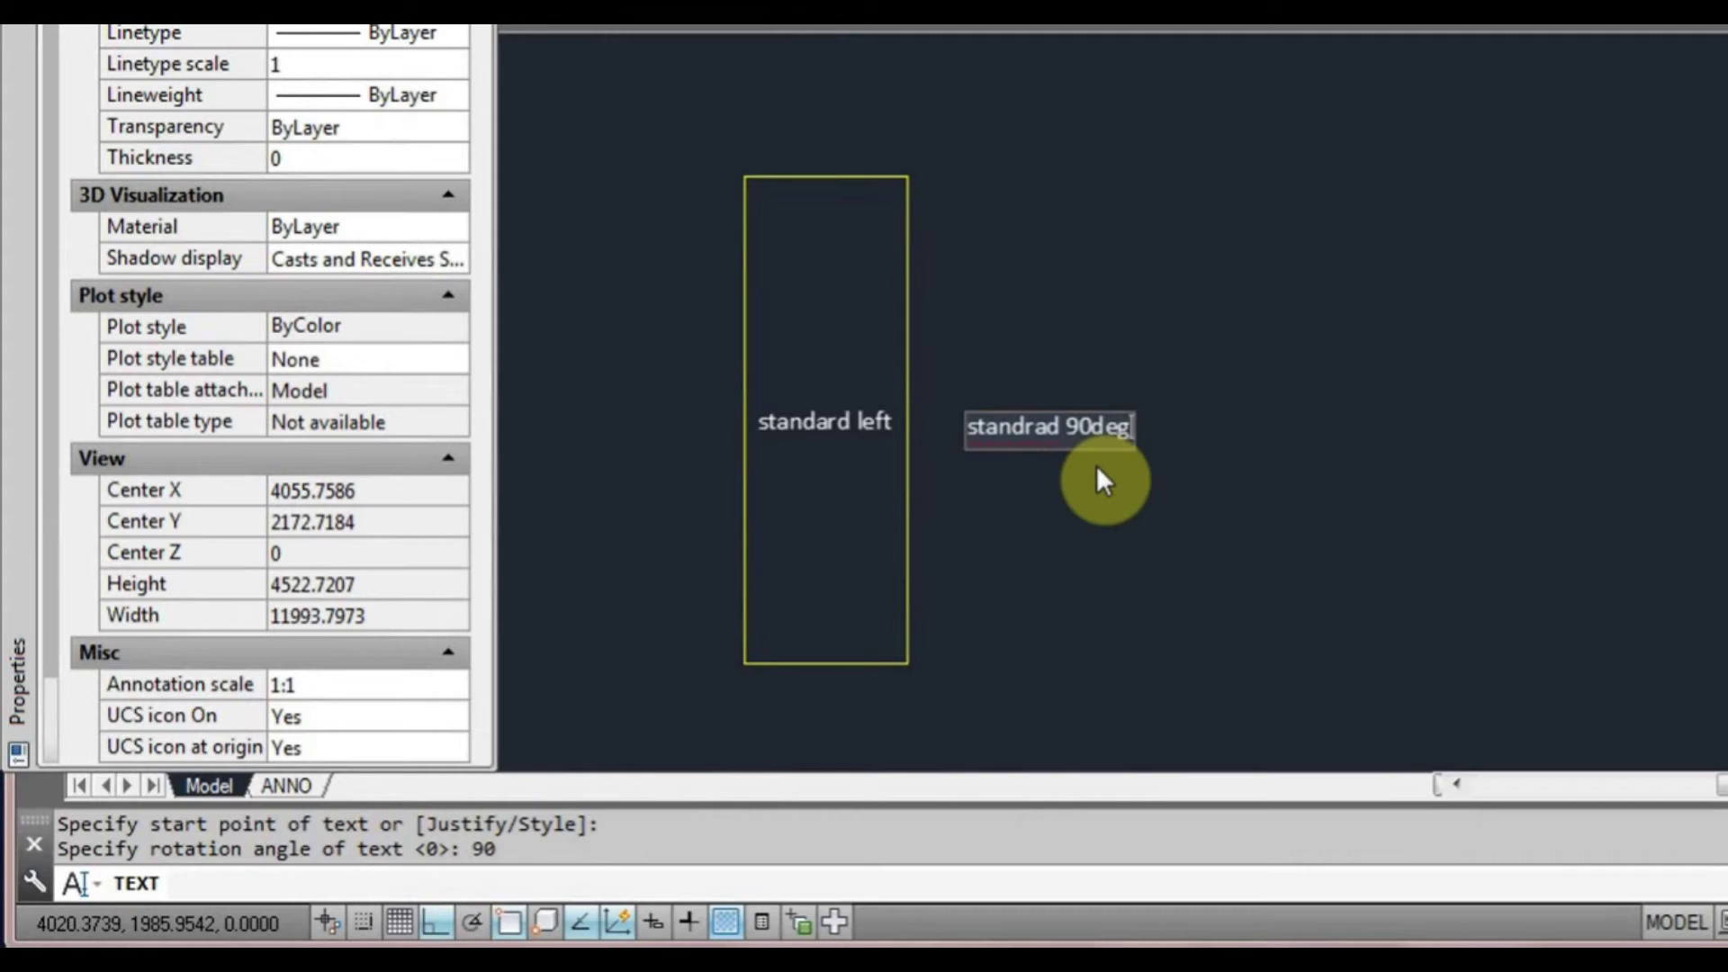
{"action": "type", "text": "rees"}
{"action": "key", "text": "Return"}
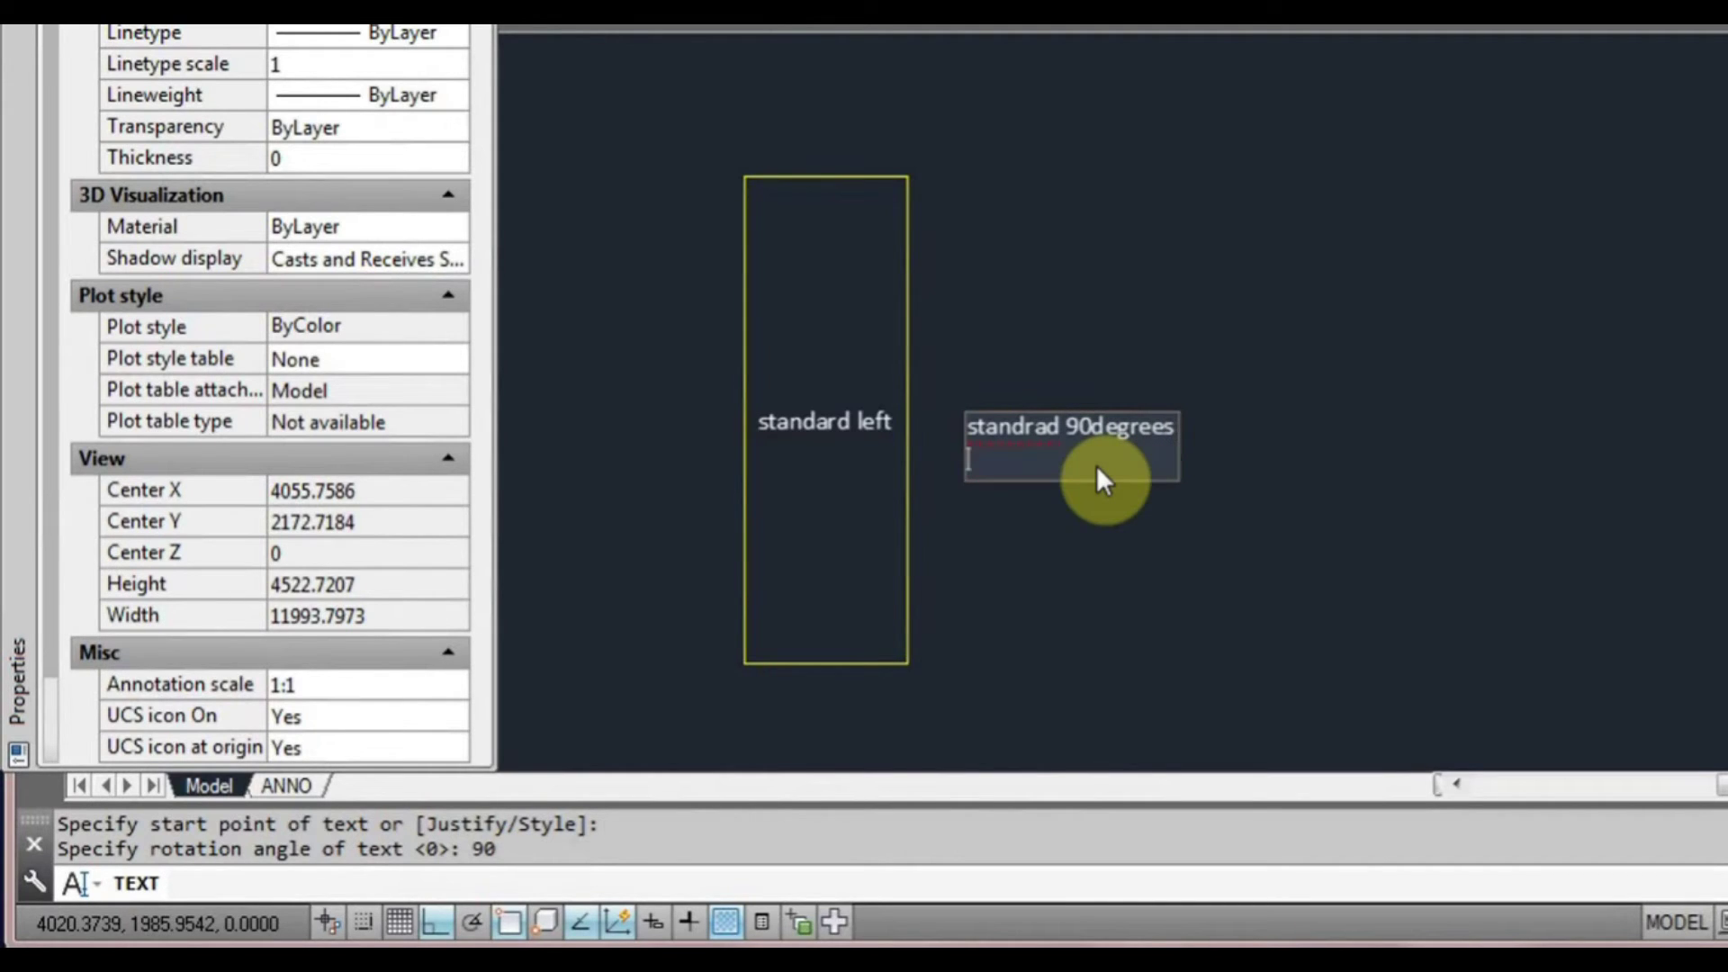
{"action": "key", "text": "Return"}
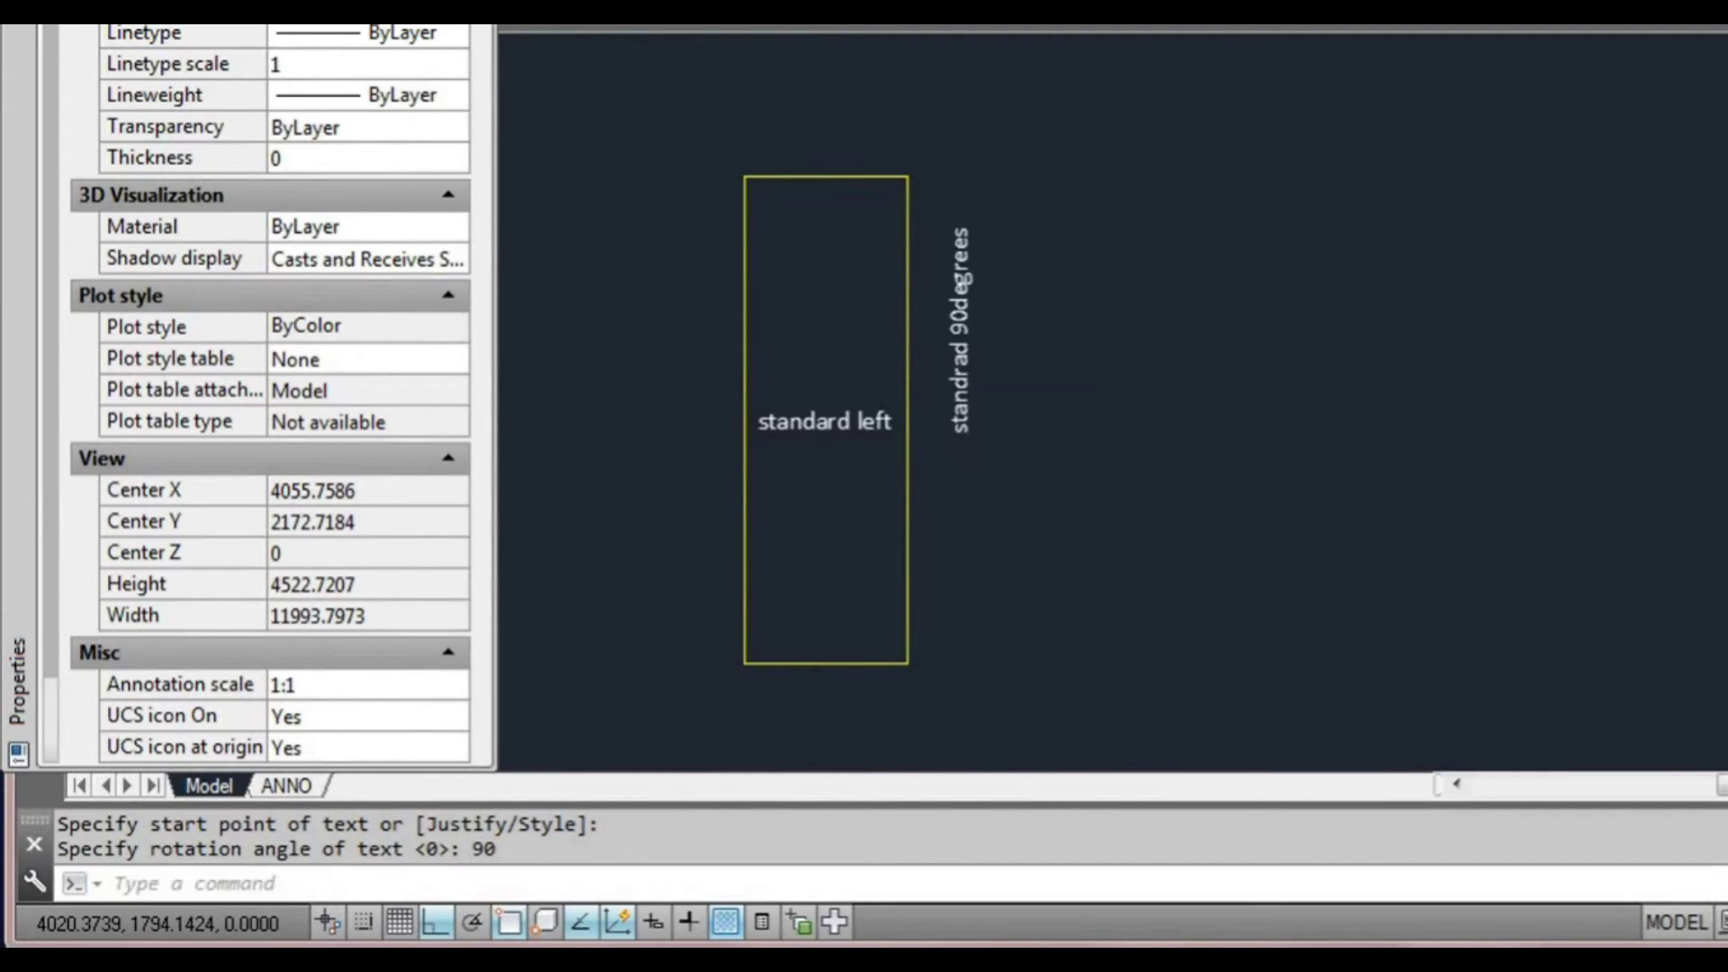
{"action": "scroll", "coordinate": [968, 400], "scroll_direction": "up", "scroll_amount": 2}
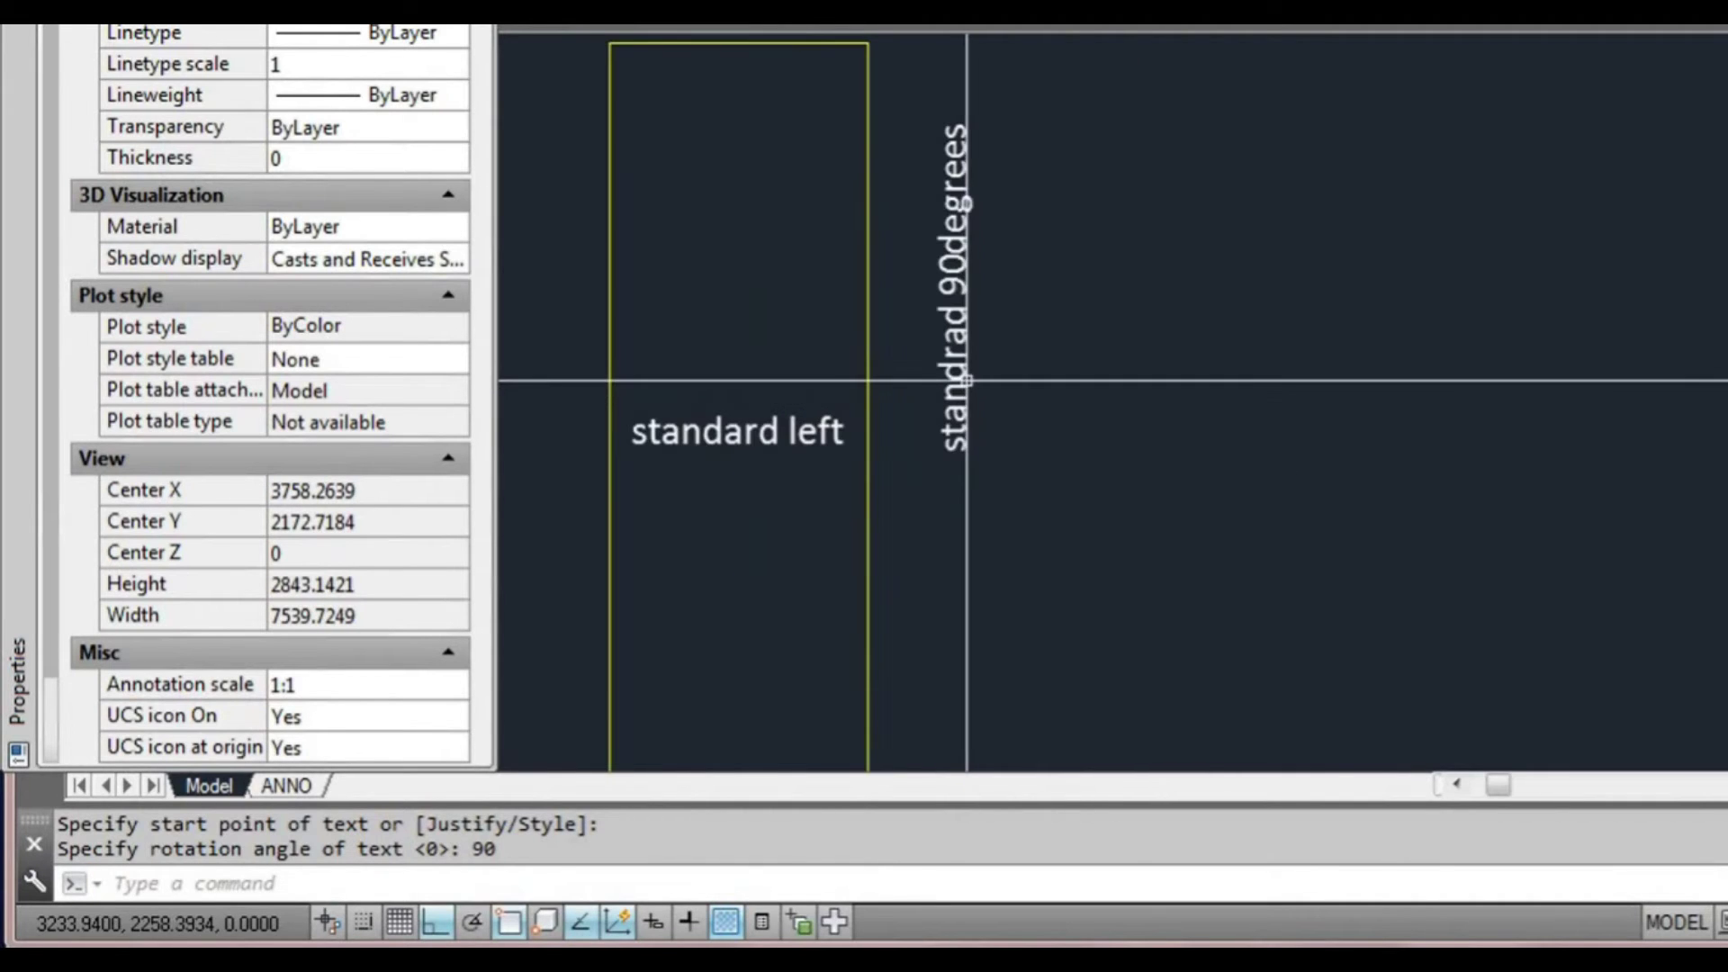
{"action": "scroll", "coordinate": [996, 308], "scroll_direction": "up", "scroll_amount": 2}
{"action": "scroll", "coordinate": [1029, 309], "scroll_direction": "down", "scroll_amount": 2}
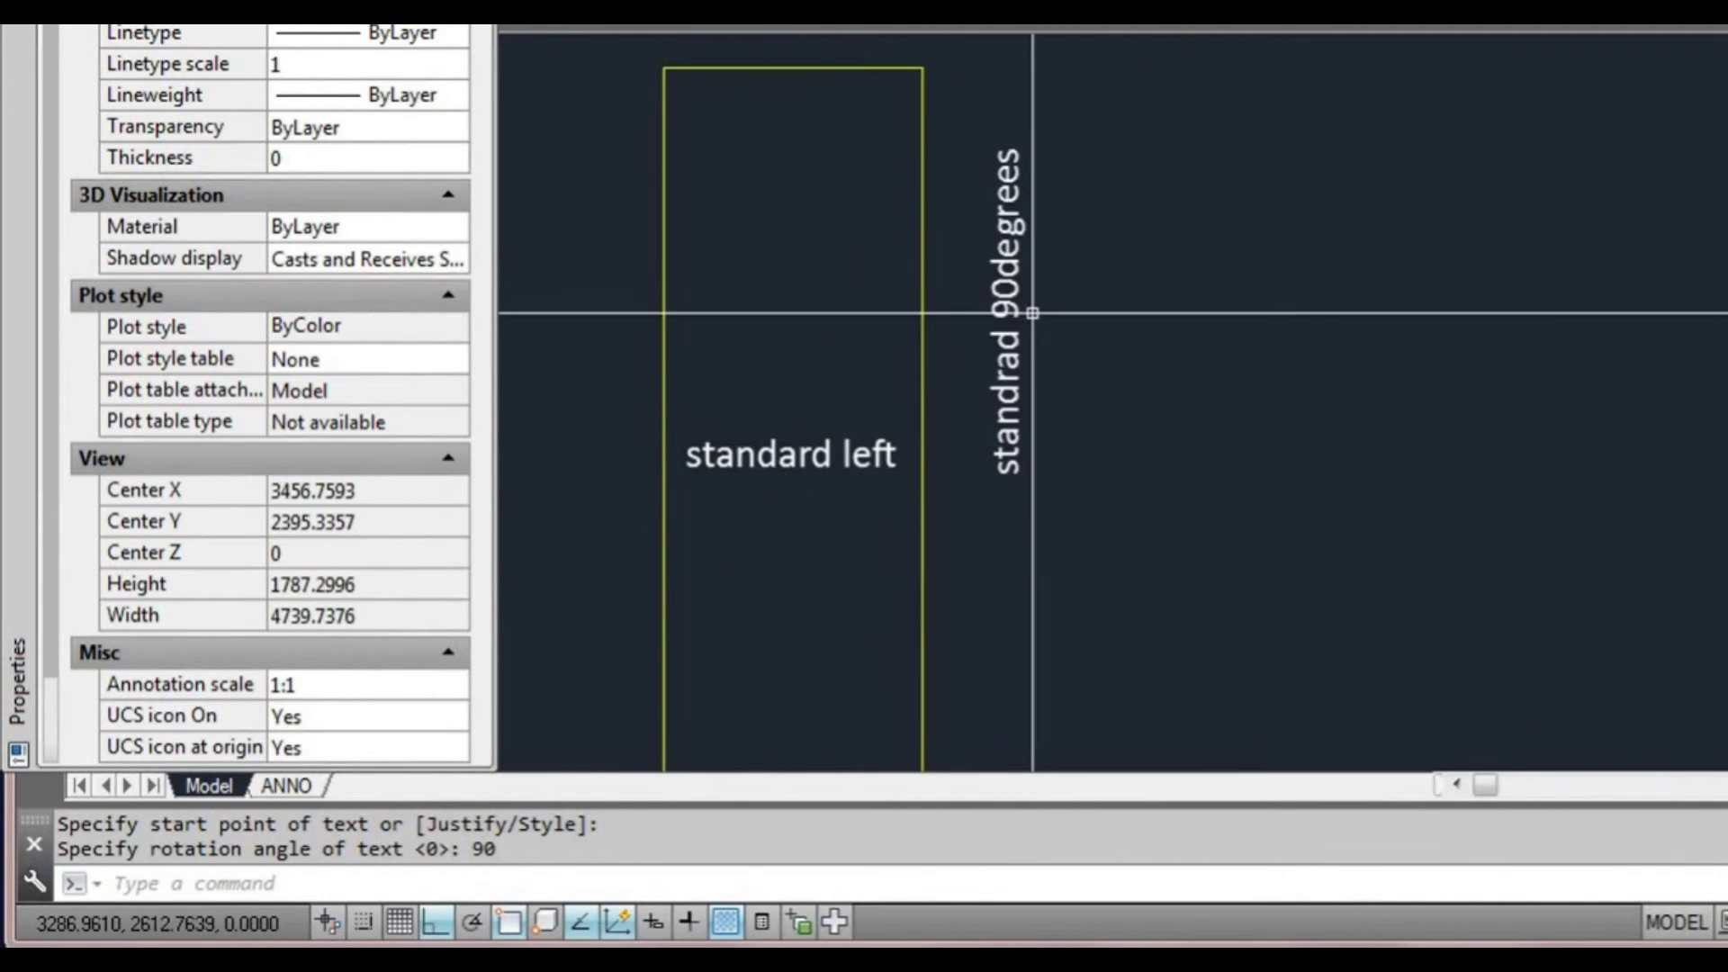
- Change the 'standrad 90degrees' text's Rotation to 0 in Properties
{"action": "left_click", "coordinate": [1019, 296]}
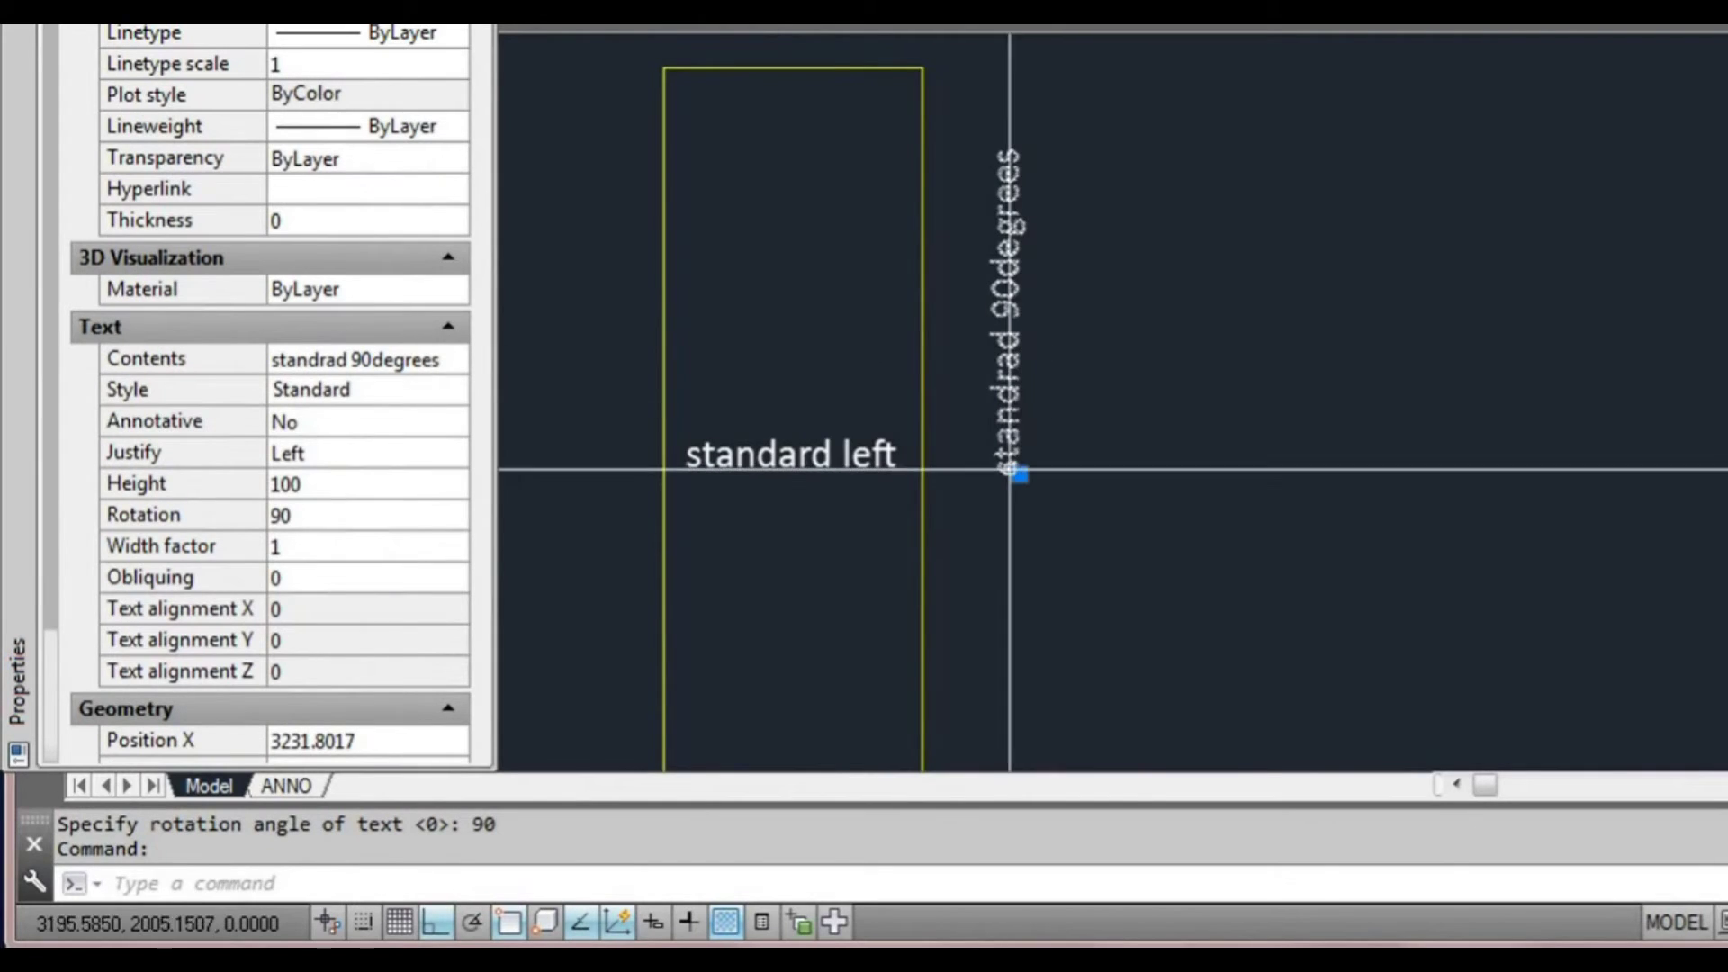
{"action": "left_click", "coordinate": [336, 516]}
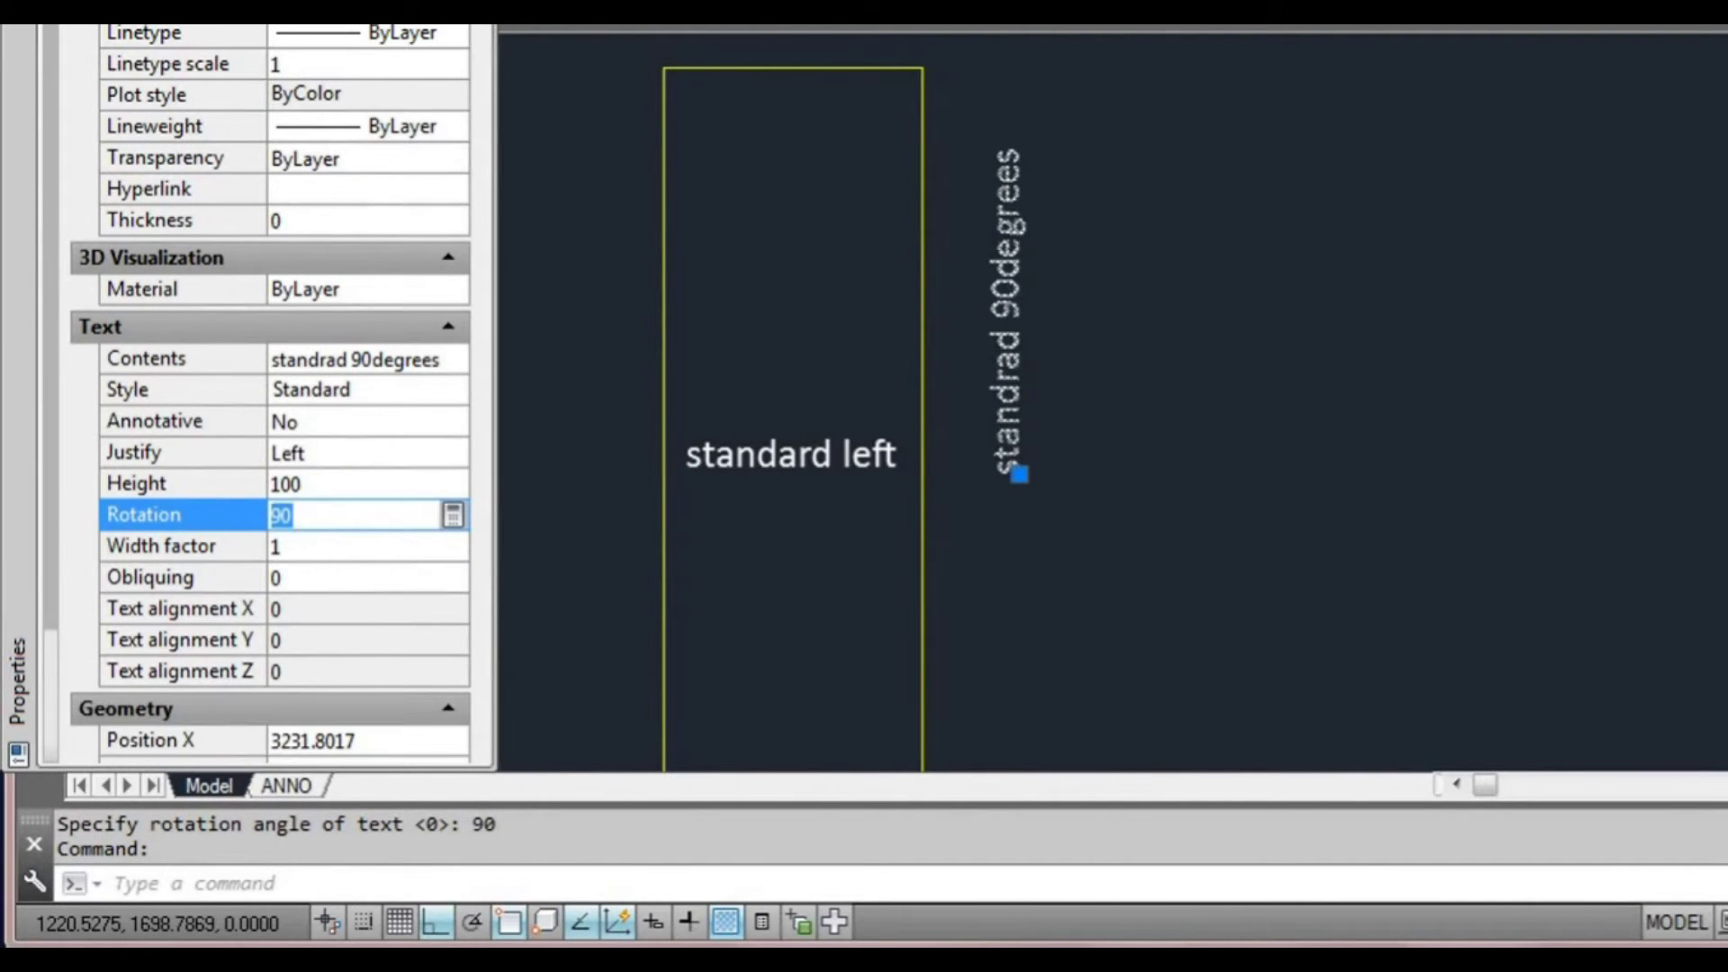
{"action": "type", "text": "0"}
{"action": "key", "text": "Tab"}
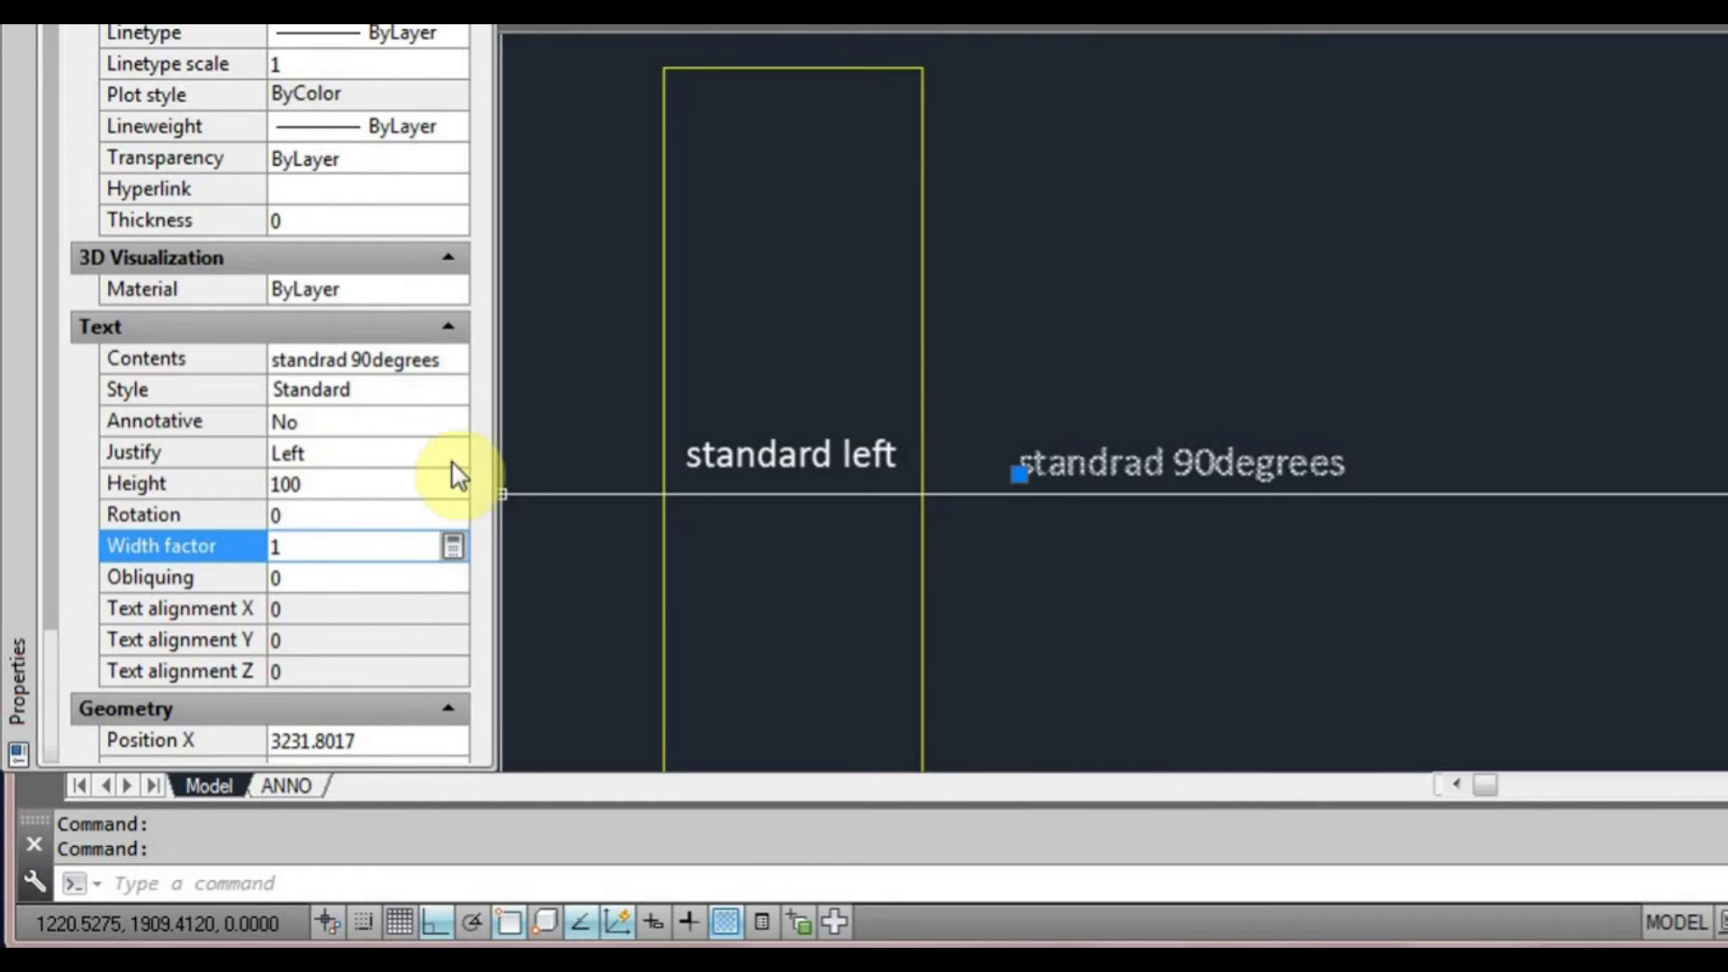
{"action": "scroll", "coordinate": [1044, 490], "scroll_direction": "down", "scroll_amount": 2}
- Erase the 'standrad 90degrees' text
{"action": "left_click", "coordinate": [1065, 423]}
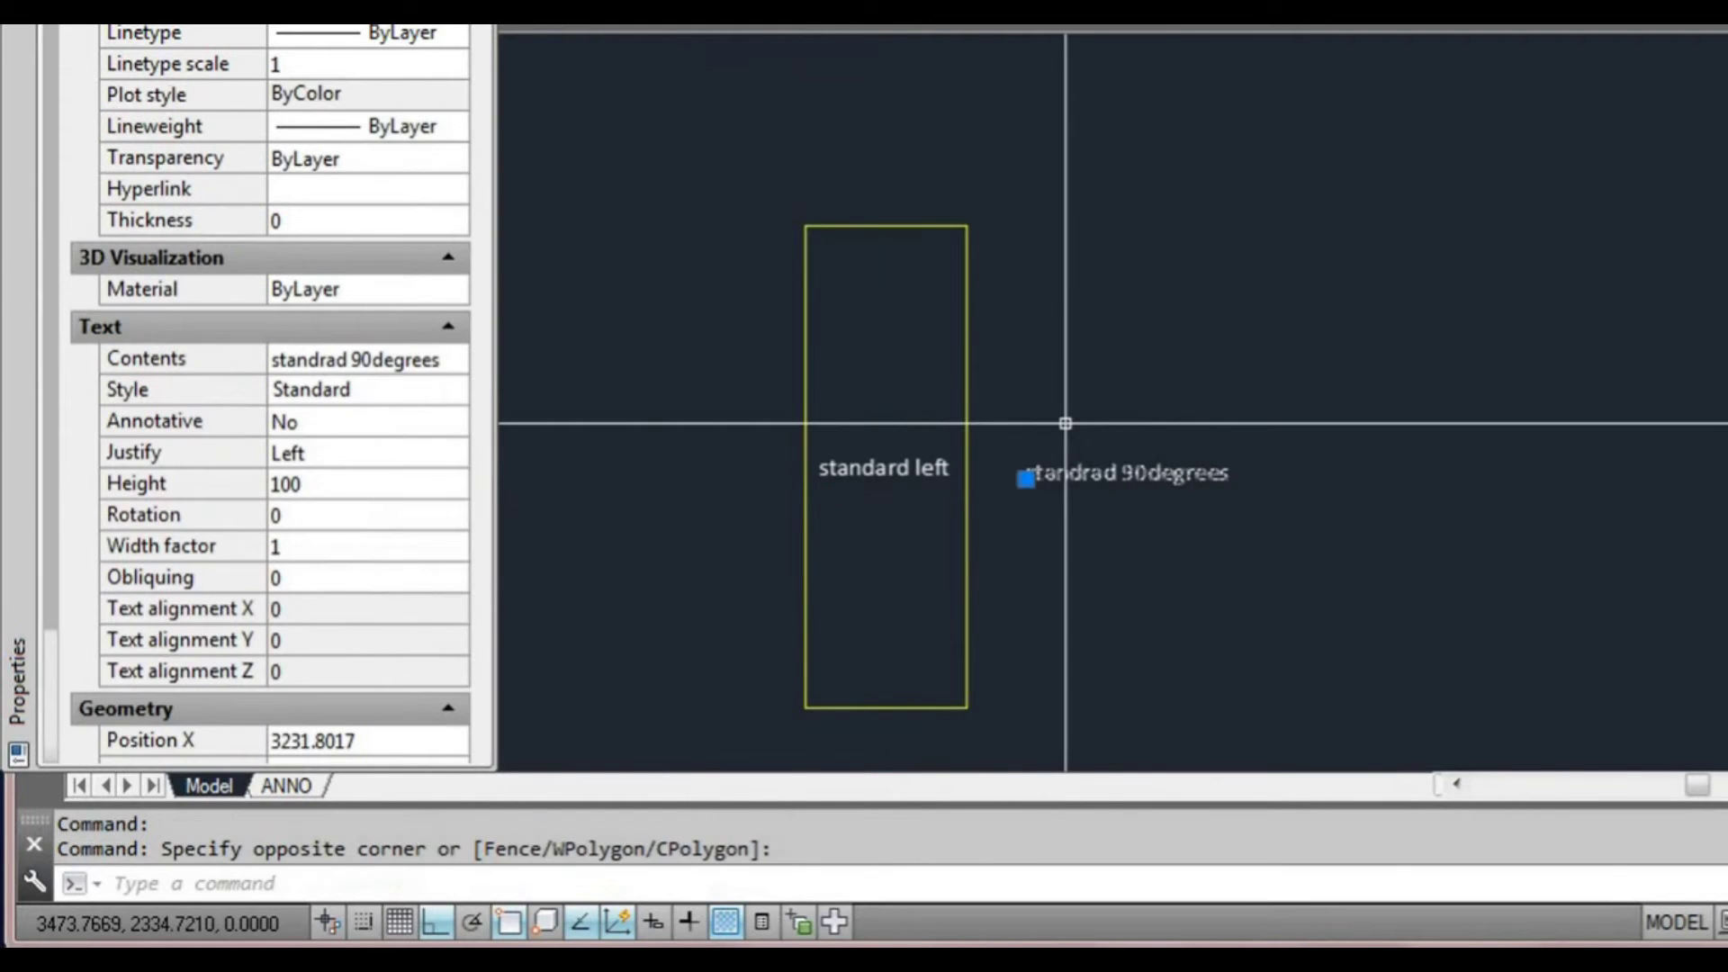
{"action": "type", "text": "e"}
{"action": "key", "text": "Return"}
- Start MTEXT and set the text box's first corner right of the rectangle
{"action": "type", "text": "m"}
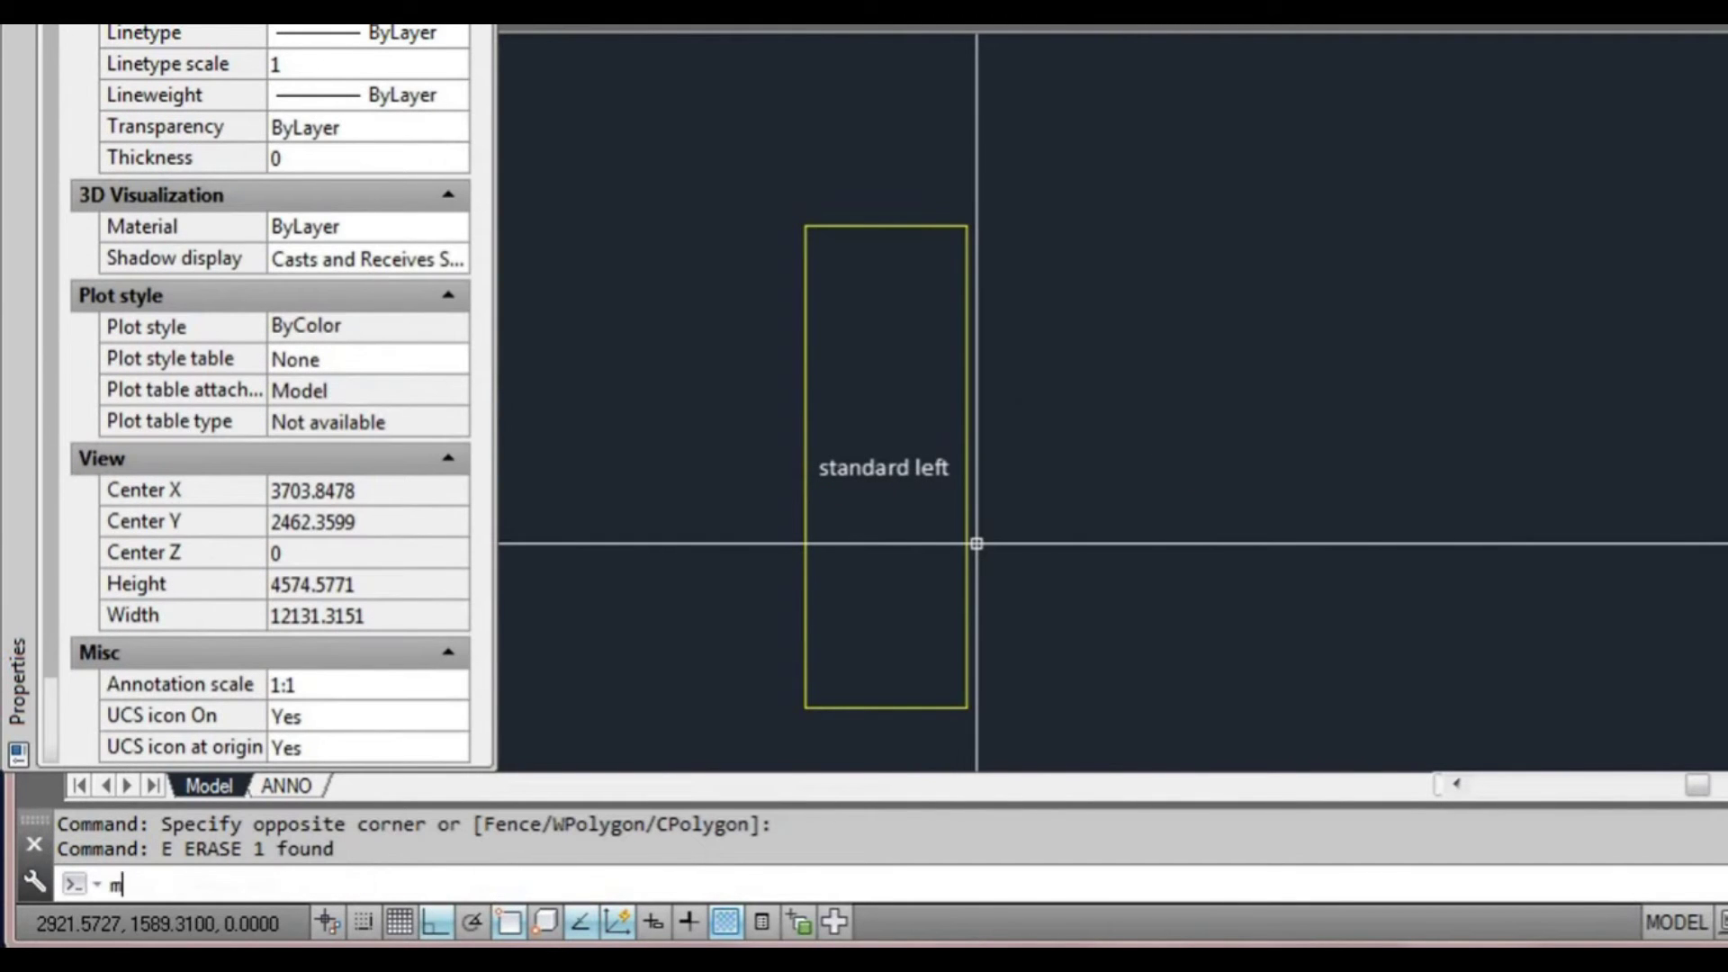
{"action": "type", "text": "t"}
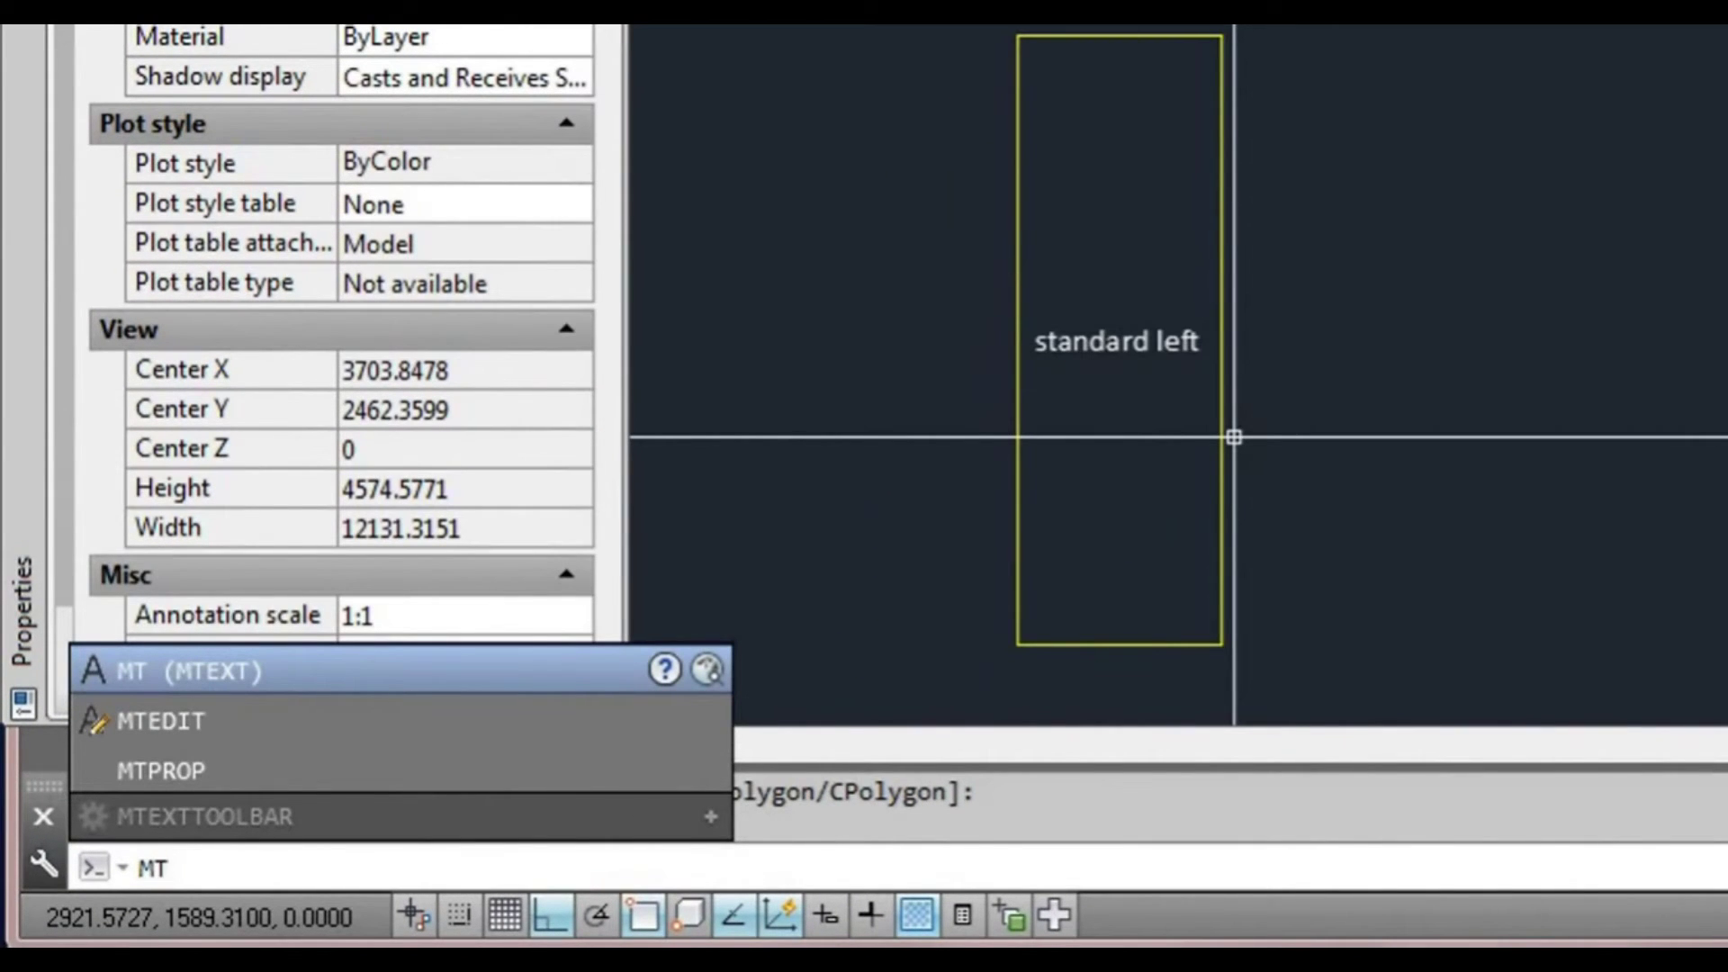
{"action": "key", "text": "Return"}
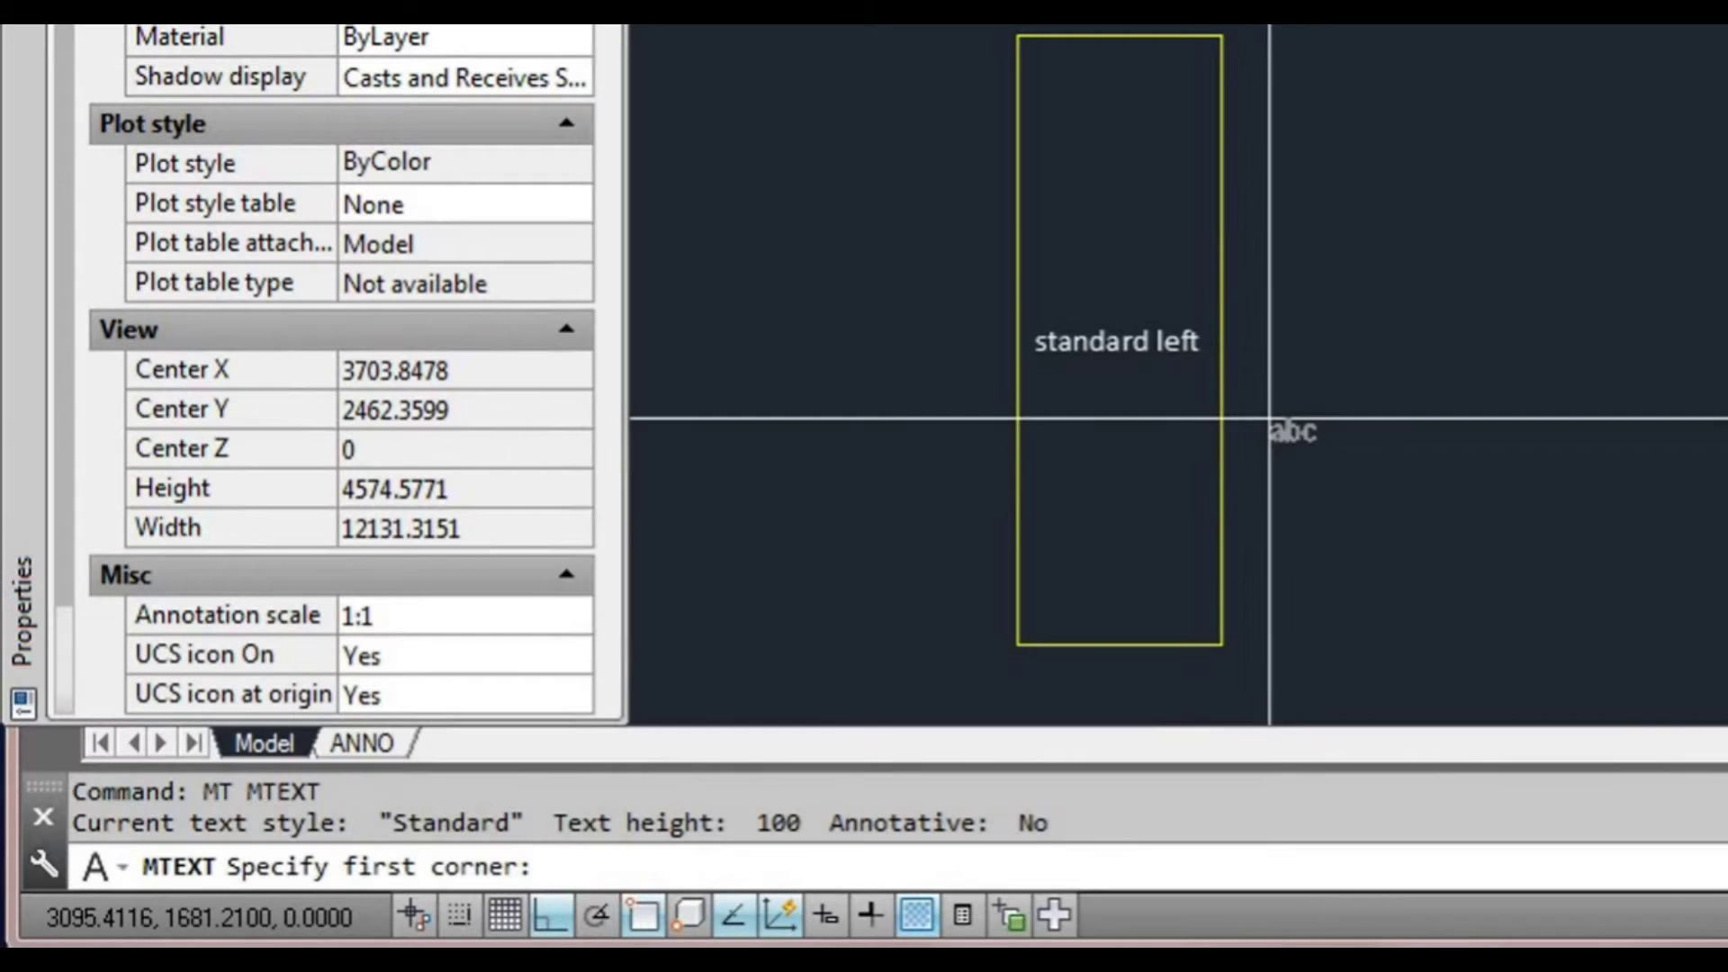
{"action": "scroll", "coordinate": [1235, 385], "scroll_direction": "up", "scroll_amount": 2}
{"action": "middle_click_drag", "start_coordinate": [1296, 376], "coordinate": [1164, 412]}
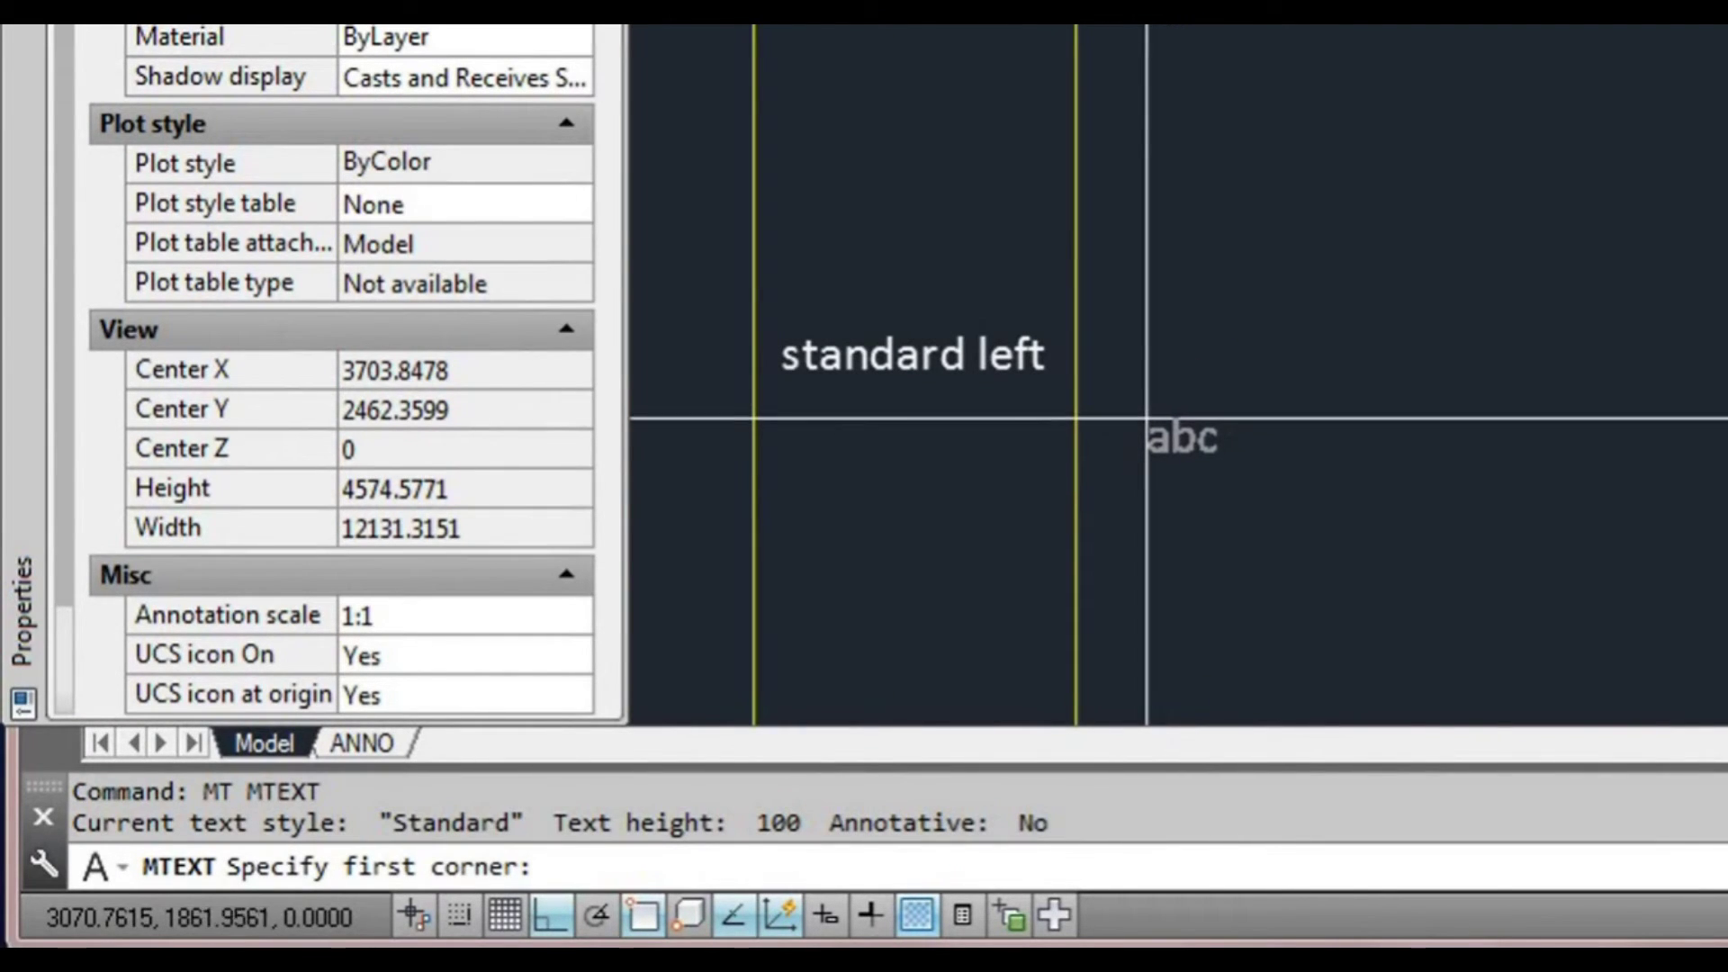
{"action": "left_click", "coordinate": [1131, 426]}
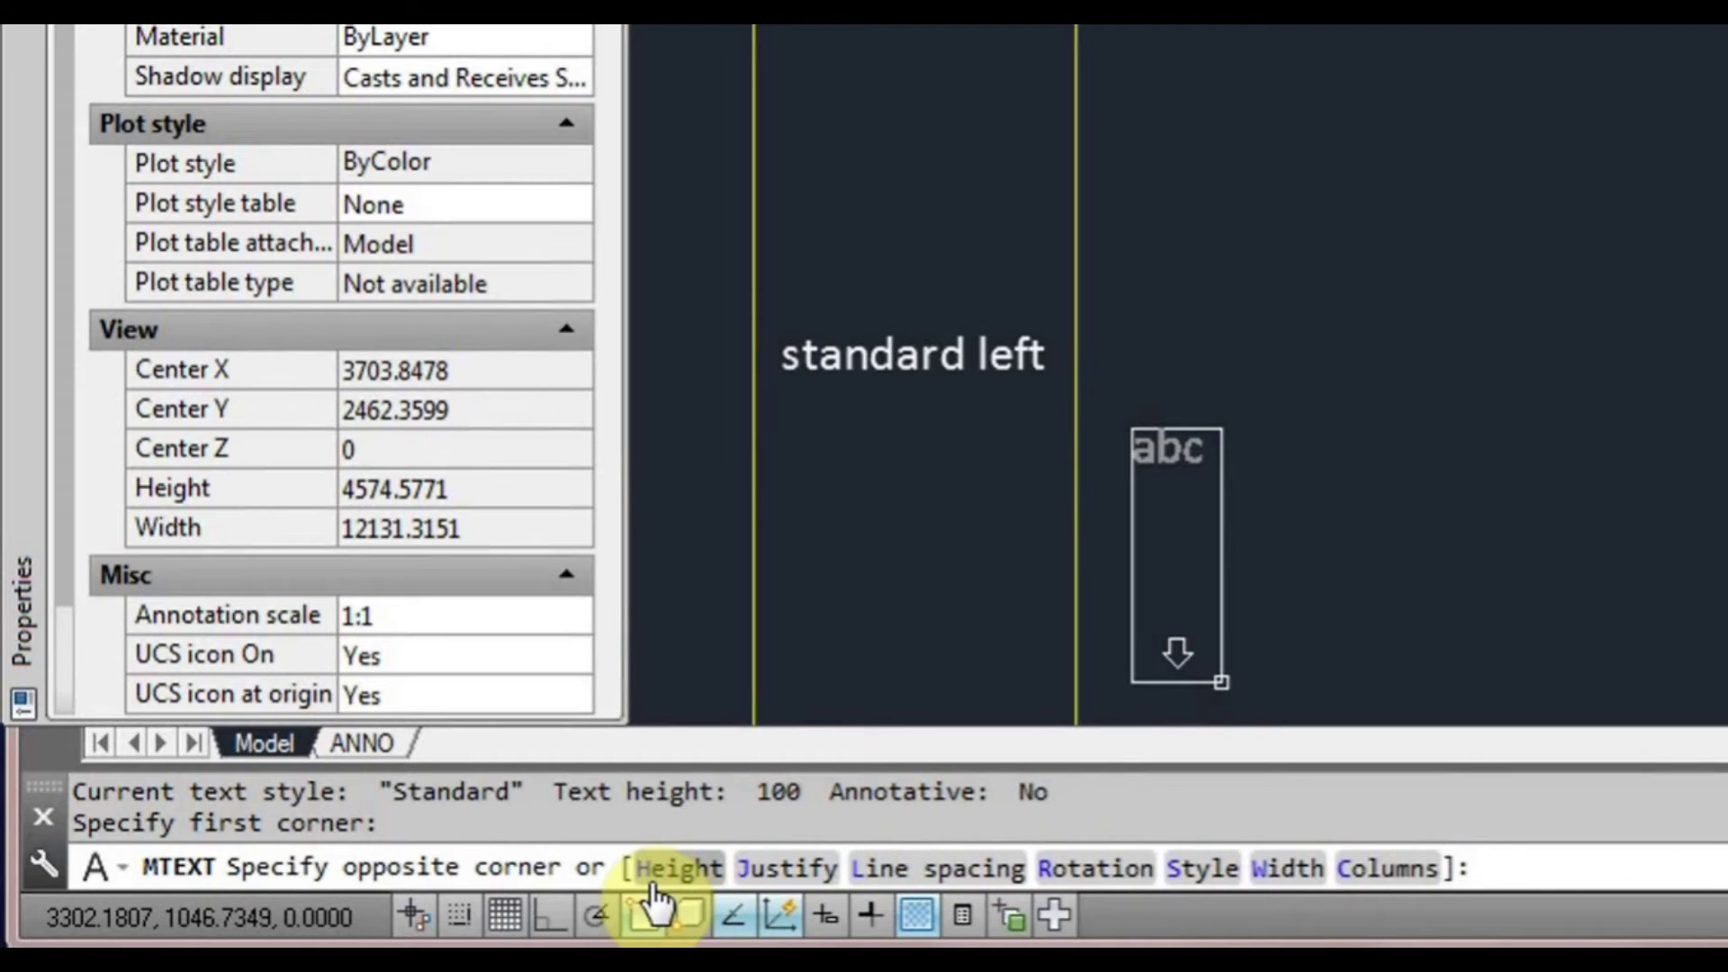
{"action": "left_click", "coordinate": [790, 916]}
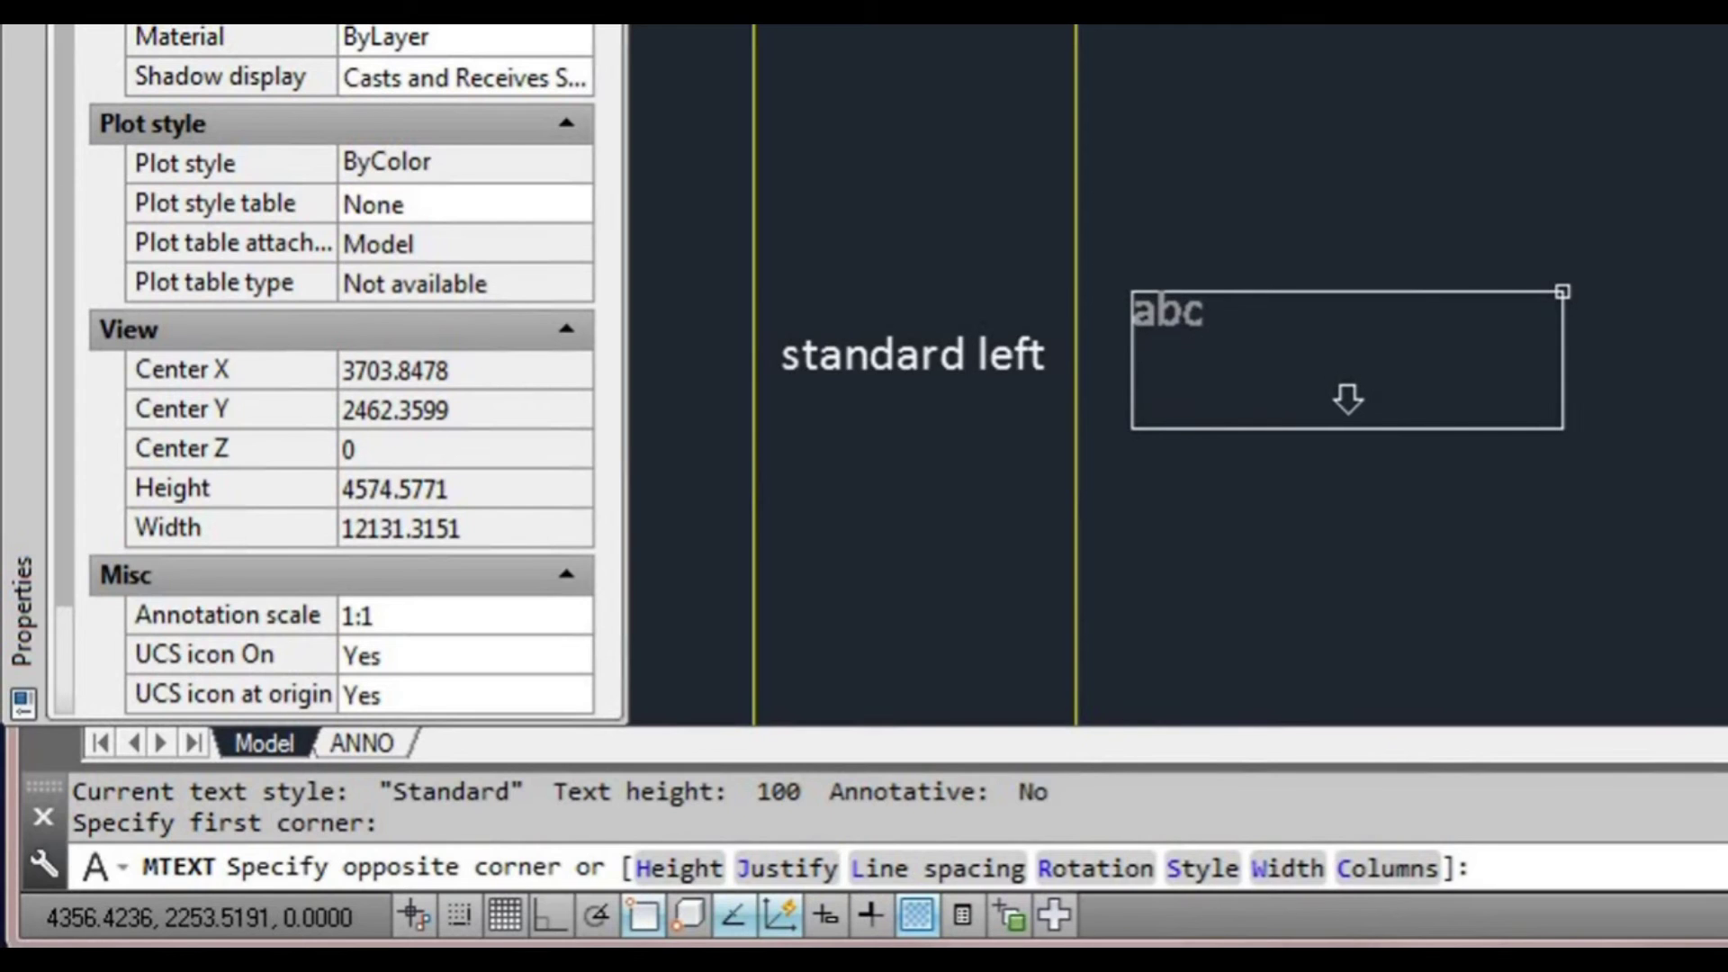
- Set the box's opposite corner and type 'multi line text', adding blank lines below
{"action": "left_click", "coordinate": [1562, 292]}
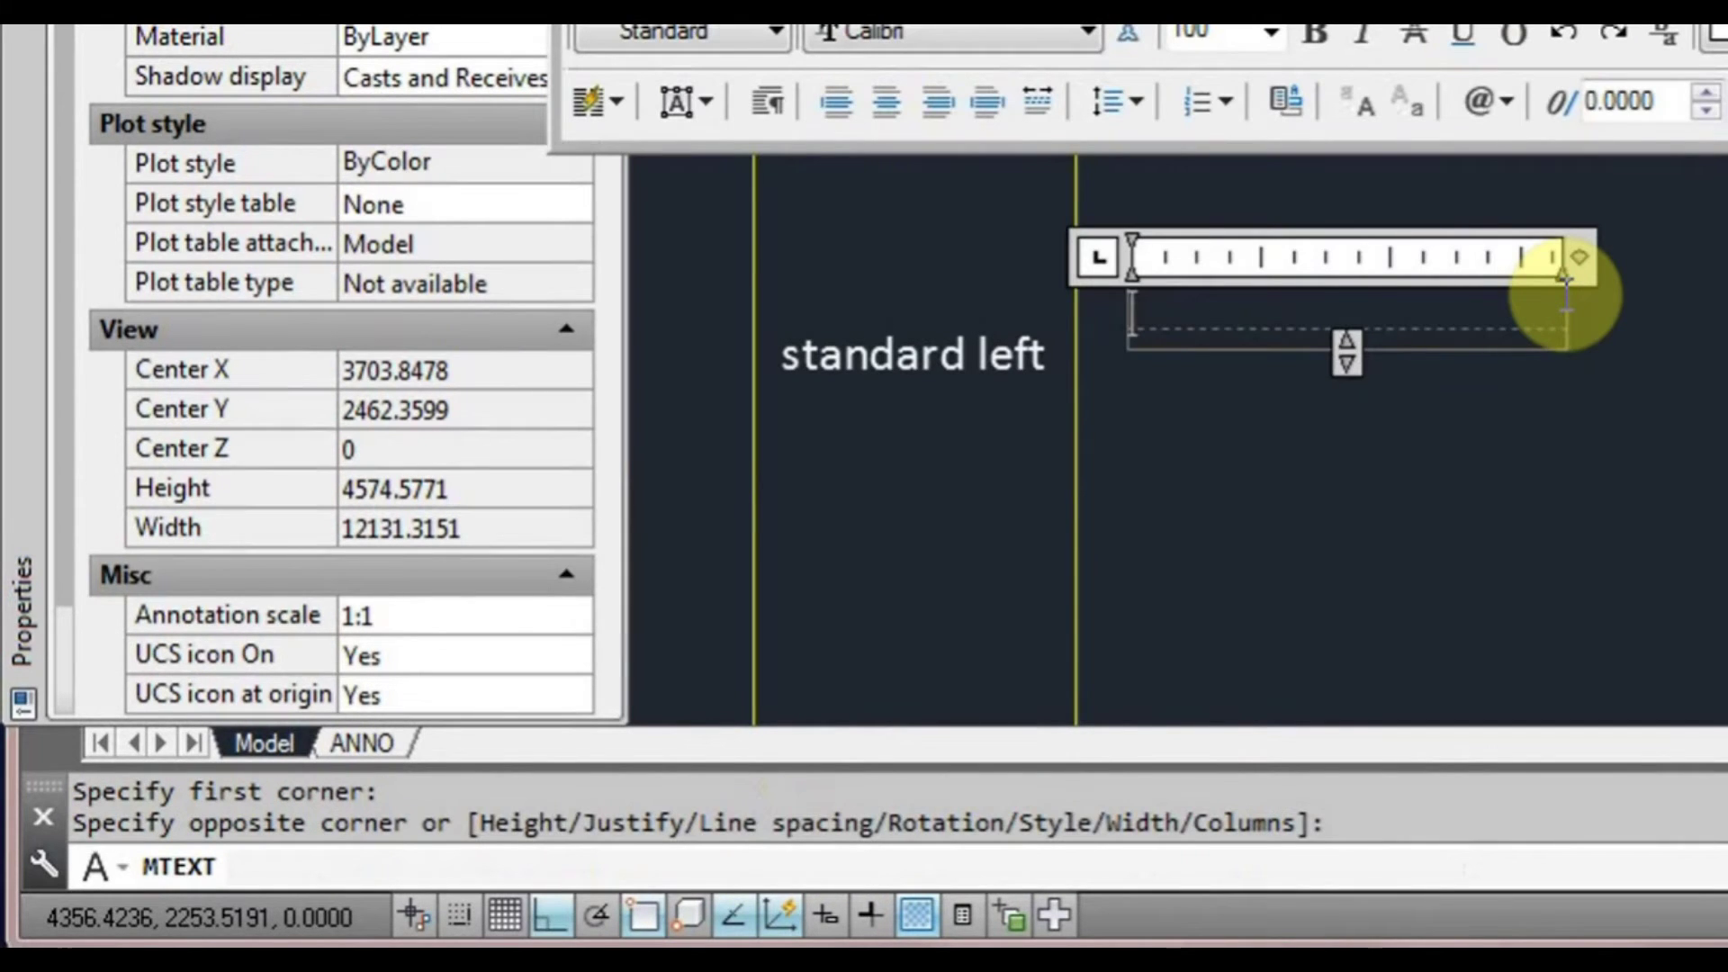
{"action": "type", "text": "m"}
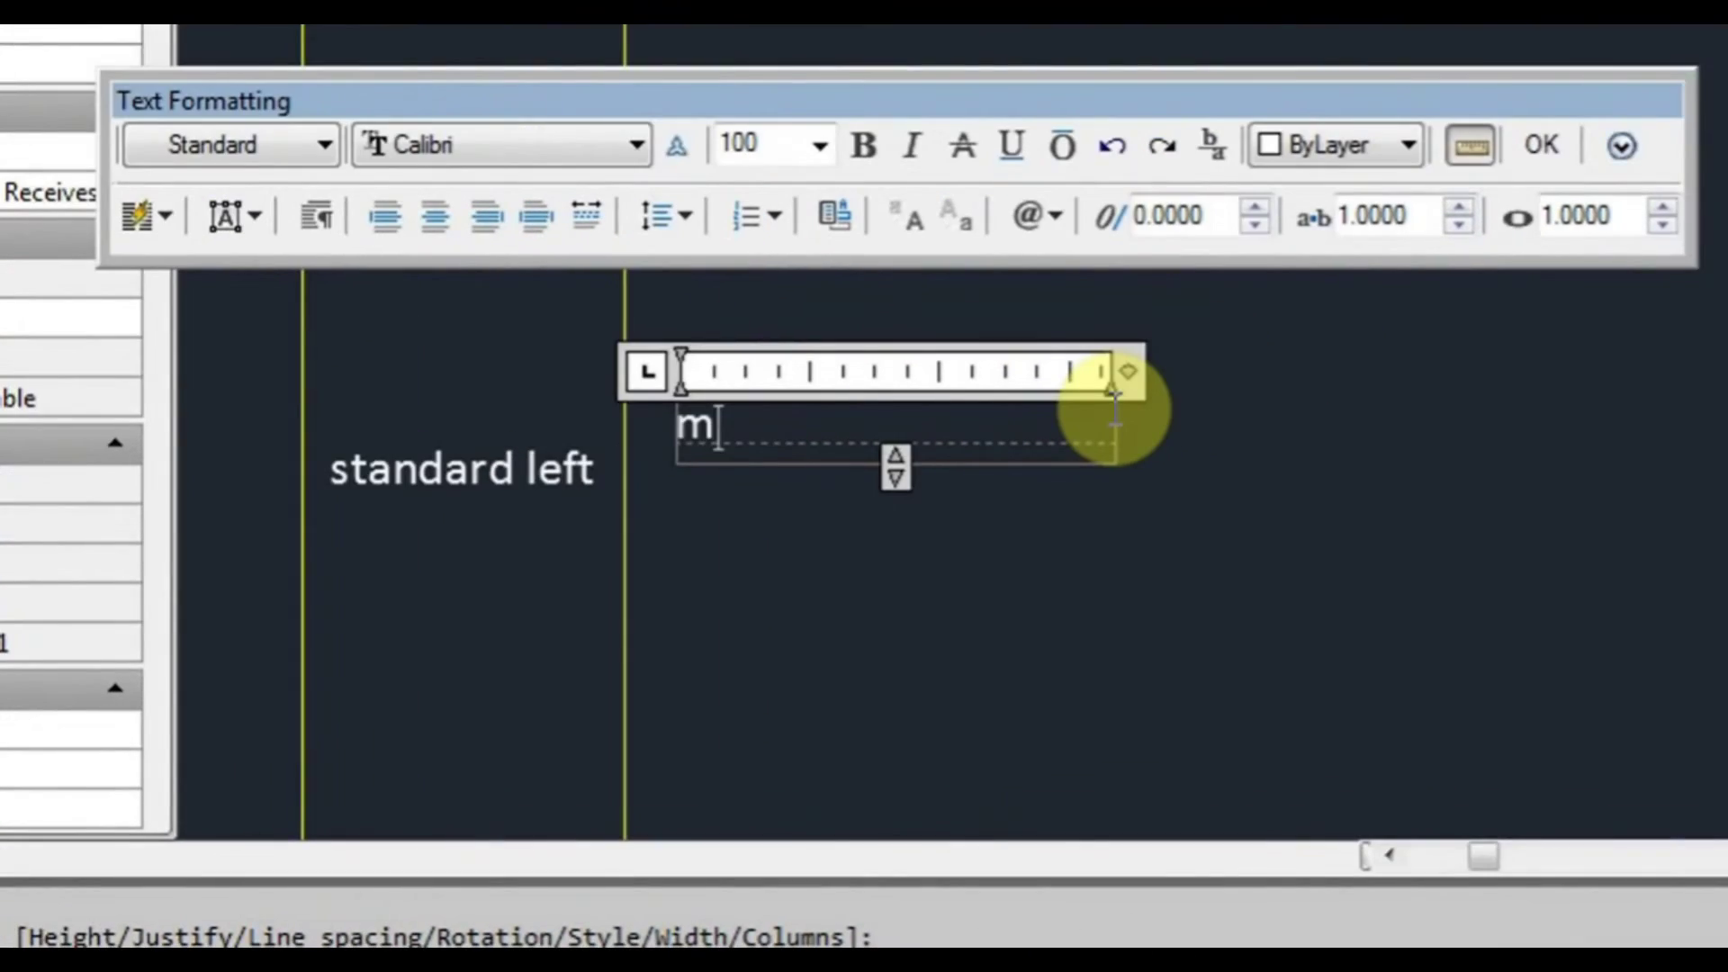
{"action": "type", "text": "ulti line text"}
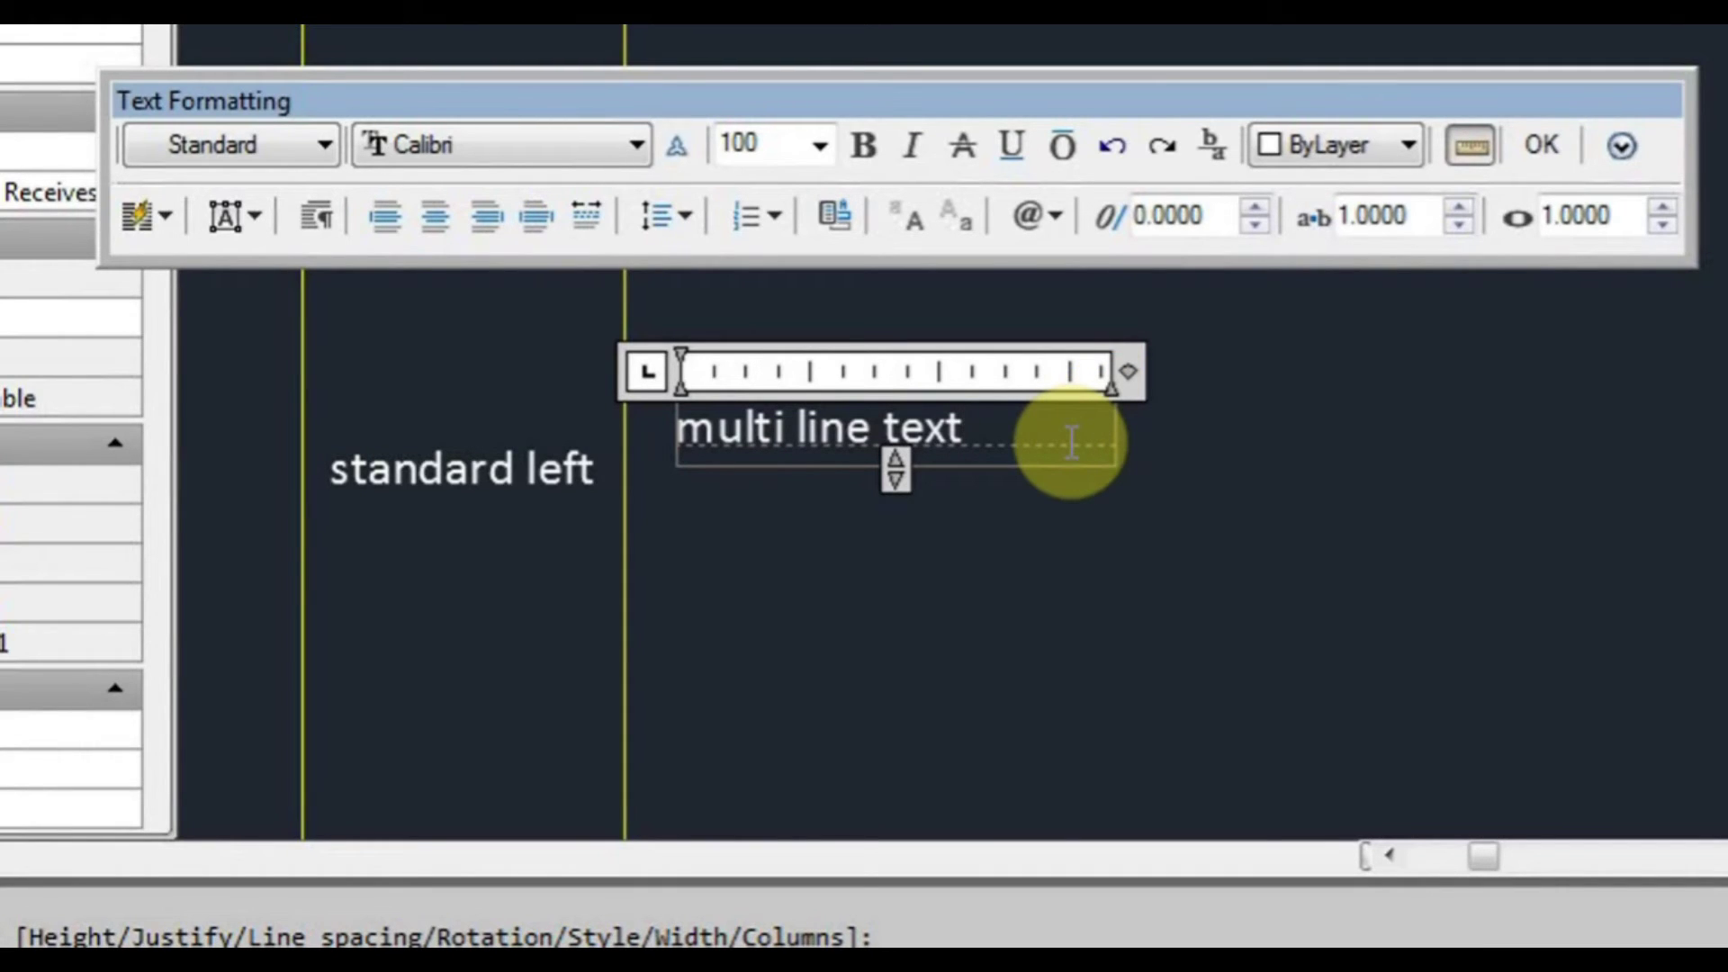
{"action": "key", "text": "Return"}
{"action": "key", "text": "Return"}
{"action": "key", "text": "Return"}
{"action": "key", "text": "Return"}
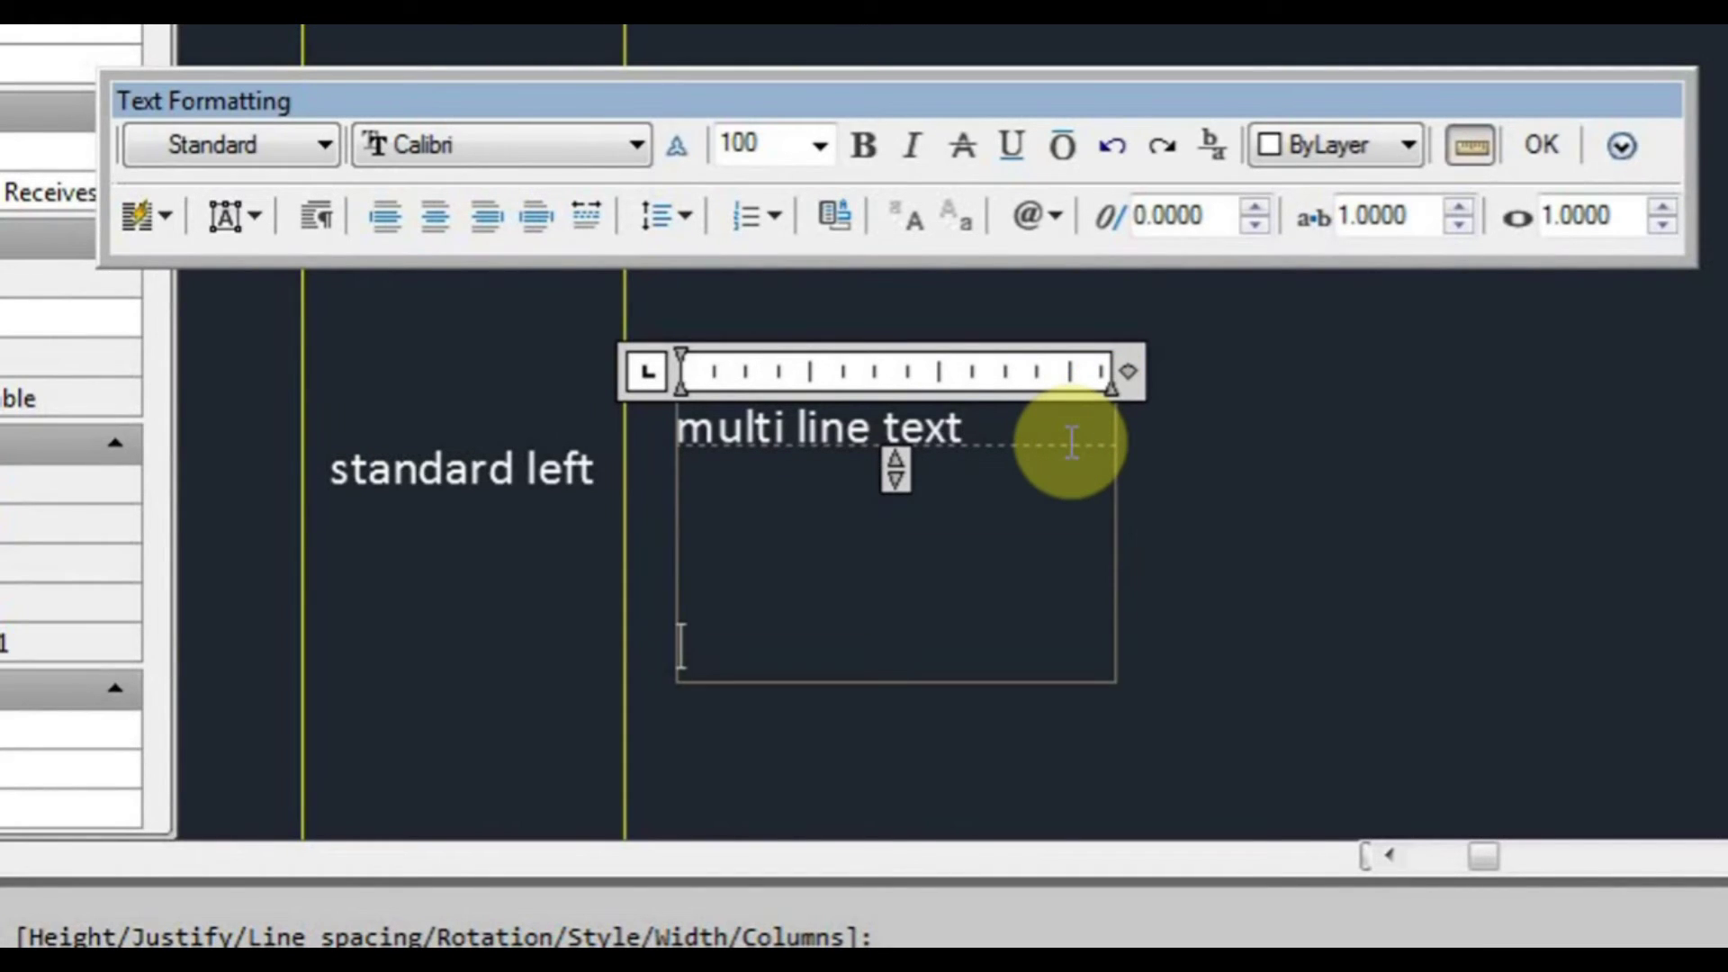
{"action": "key", "text": "BackSpace"}
{"action": "key", "text": "BackSpace"}
{"action": "key", "text": "BackSpace"}
{"action": "key", "text": "BackSpace"}
{"action": "key", "text": "Return"}
{"action": "key", "text": "Return"}
{"action": "key", "text": "Return"}
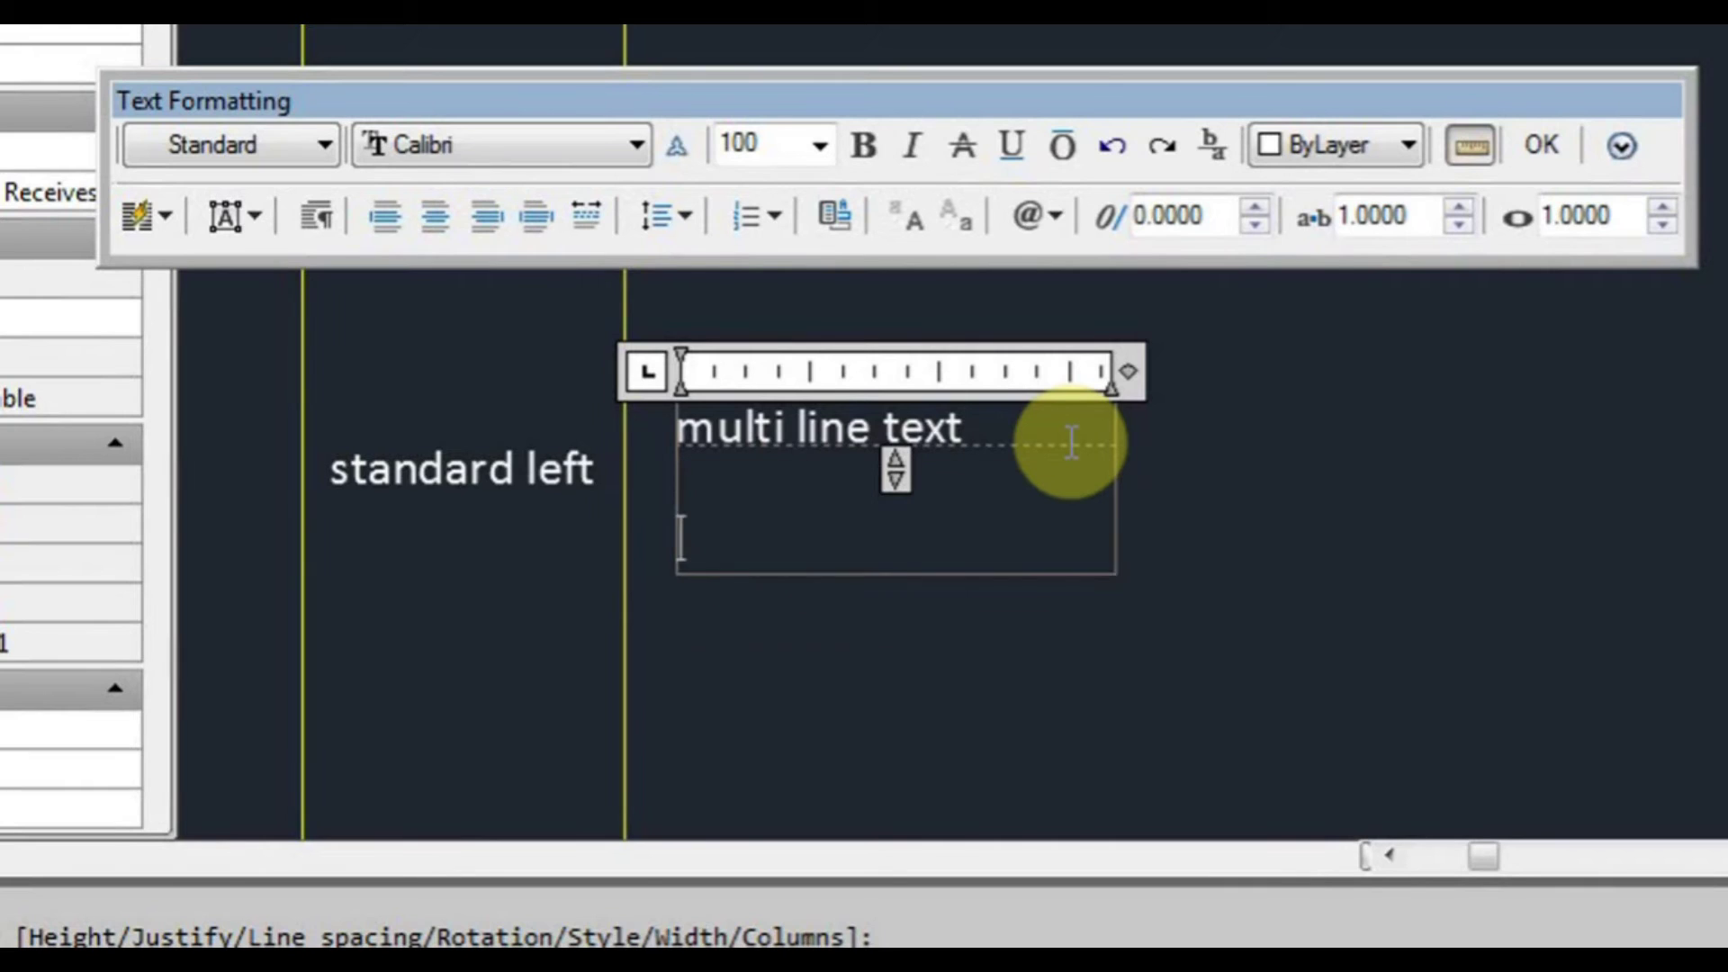
{"action": "key", "text": "BackSpace"}
{"action": "key", "text": "BackSpace"}
{"action": "key", "text": "BackSpace"}
{"action": "key", "text": "Return"}
{"action": "key", "text": "Return"}
{"action": "key", "text": "Return"}
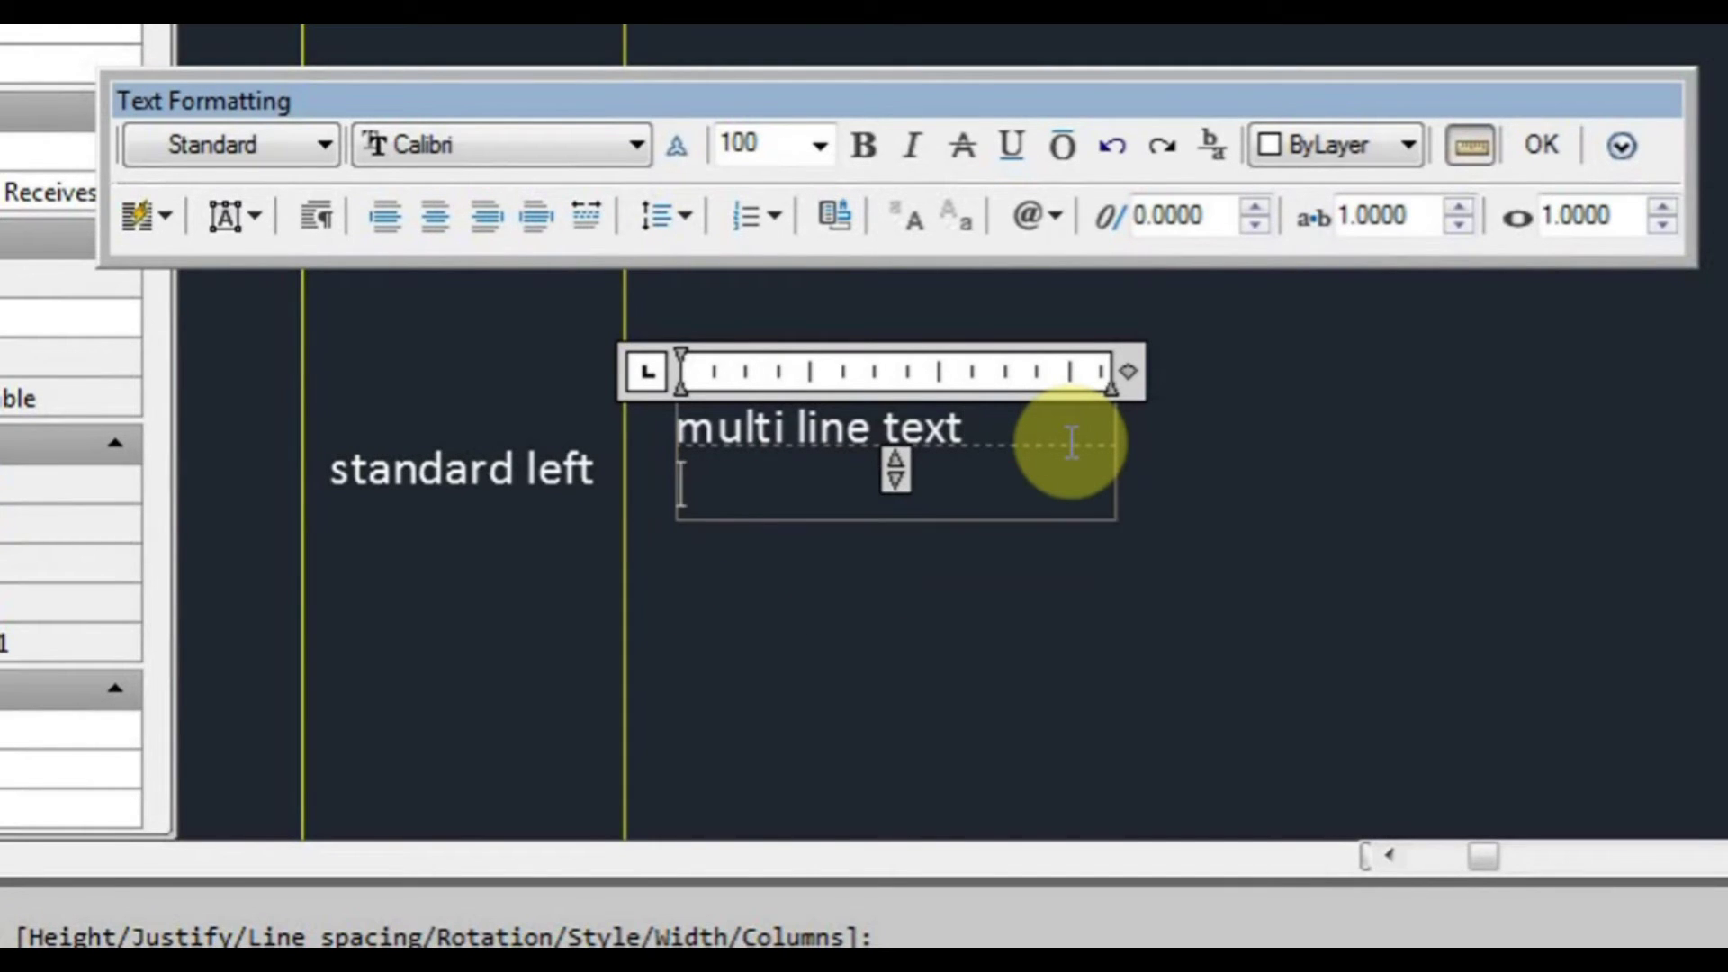
- Adjust the blank lines and type 'line' on a lower line
{"action": "key", "text": "Return"}
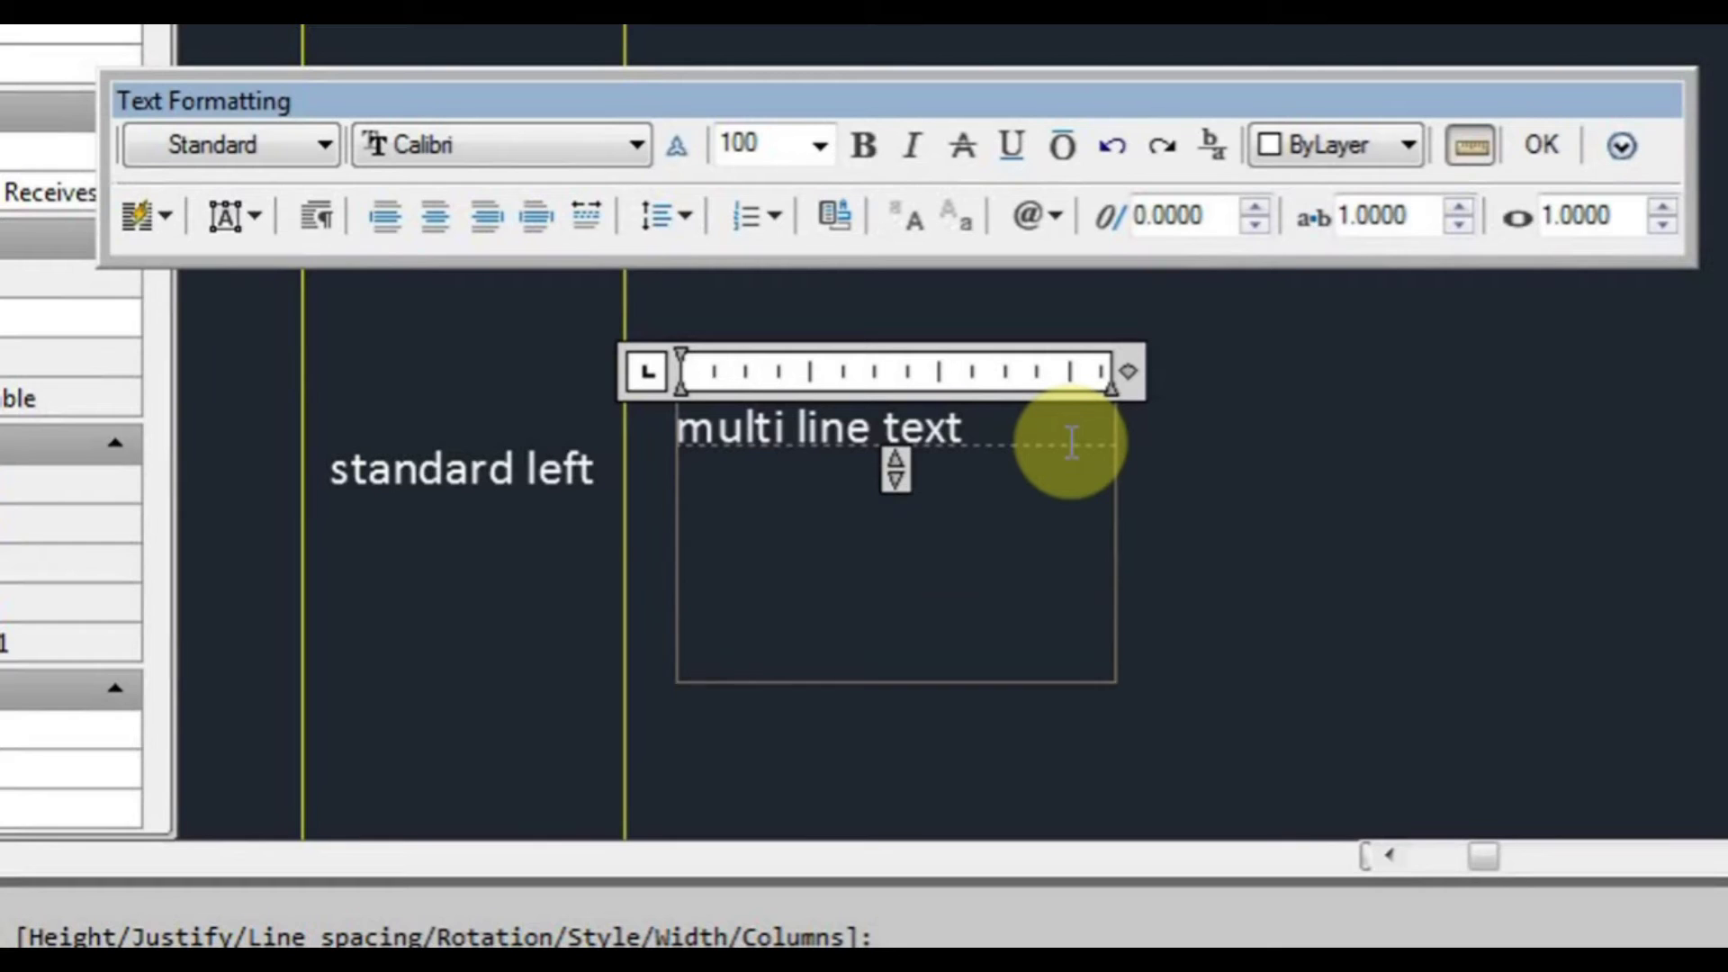
{"action": "key", "text": "BackSpace"}
{"action": "key", "text": "BackSpace"}
{"action": "key", "text": "BackSpace"}
{"action": "key", "text": "Return"}
{"action": "key", "text": "Return"}
{"action": "key", "text": "Return"}
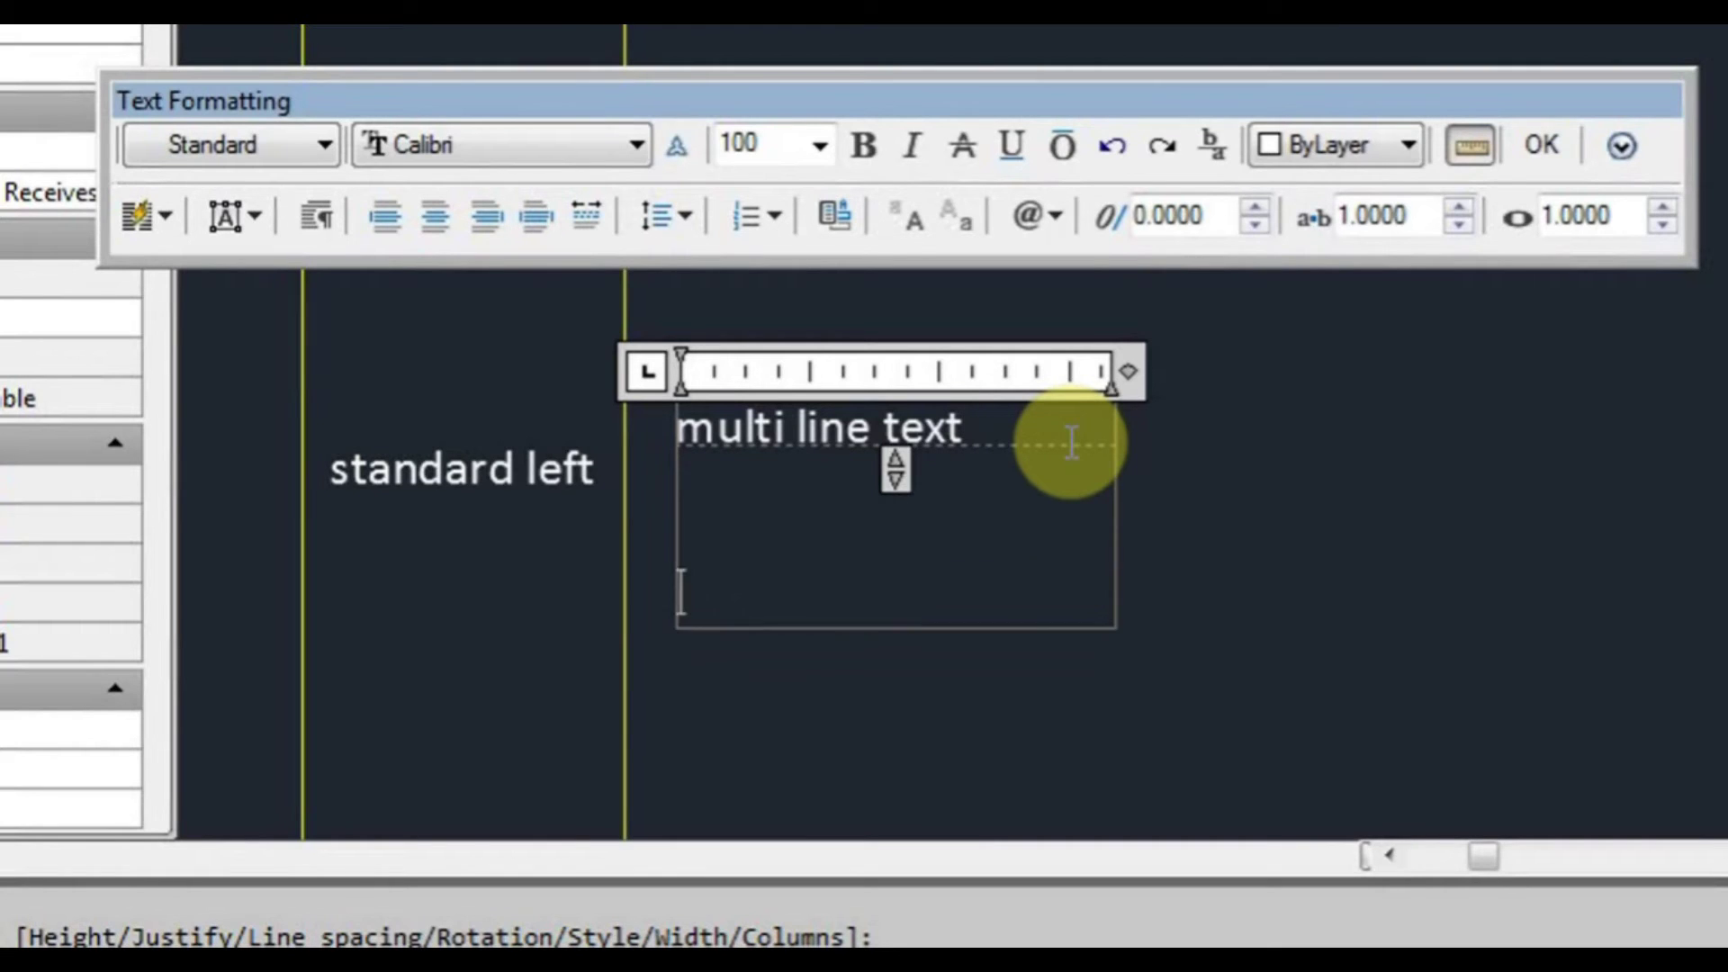
{"action": "key", "text": "Return"}
{"action": "key", "text": "BackSpace"}
{"action": "key", "text": "BackSpace"}
{"action": "key", "text": "BackSpace"}
{"action": "key", "text": "BackSpace"}
{"action": "key", "text": "Return"}
{"action": "key", "text": "Return"}
{"action": "key", "text": "Return"}
{"action": "type", "text": "line"}
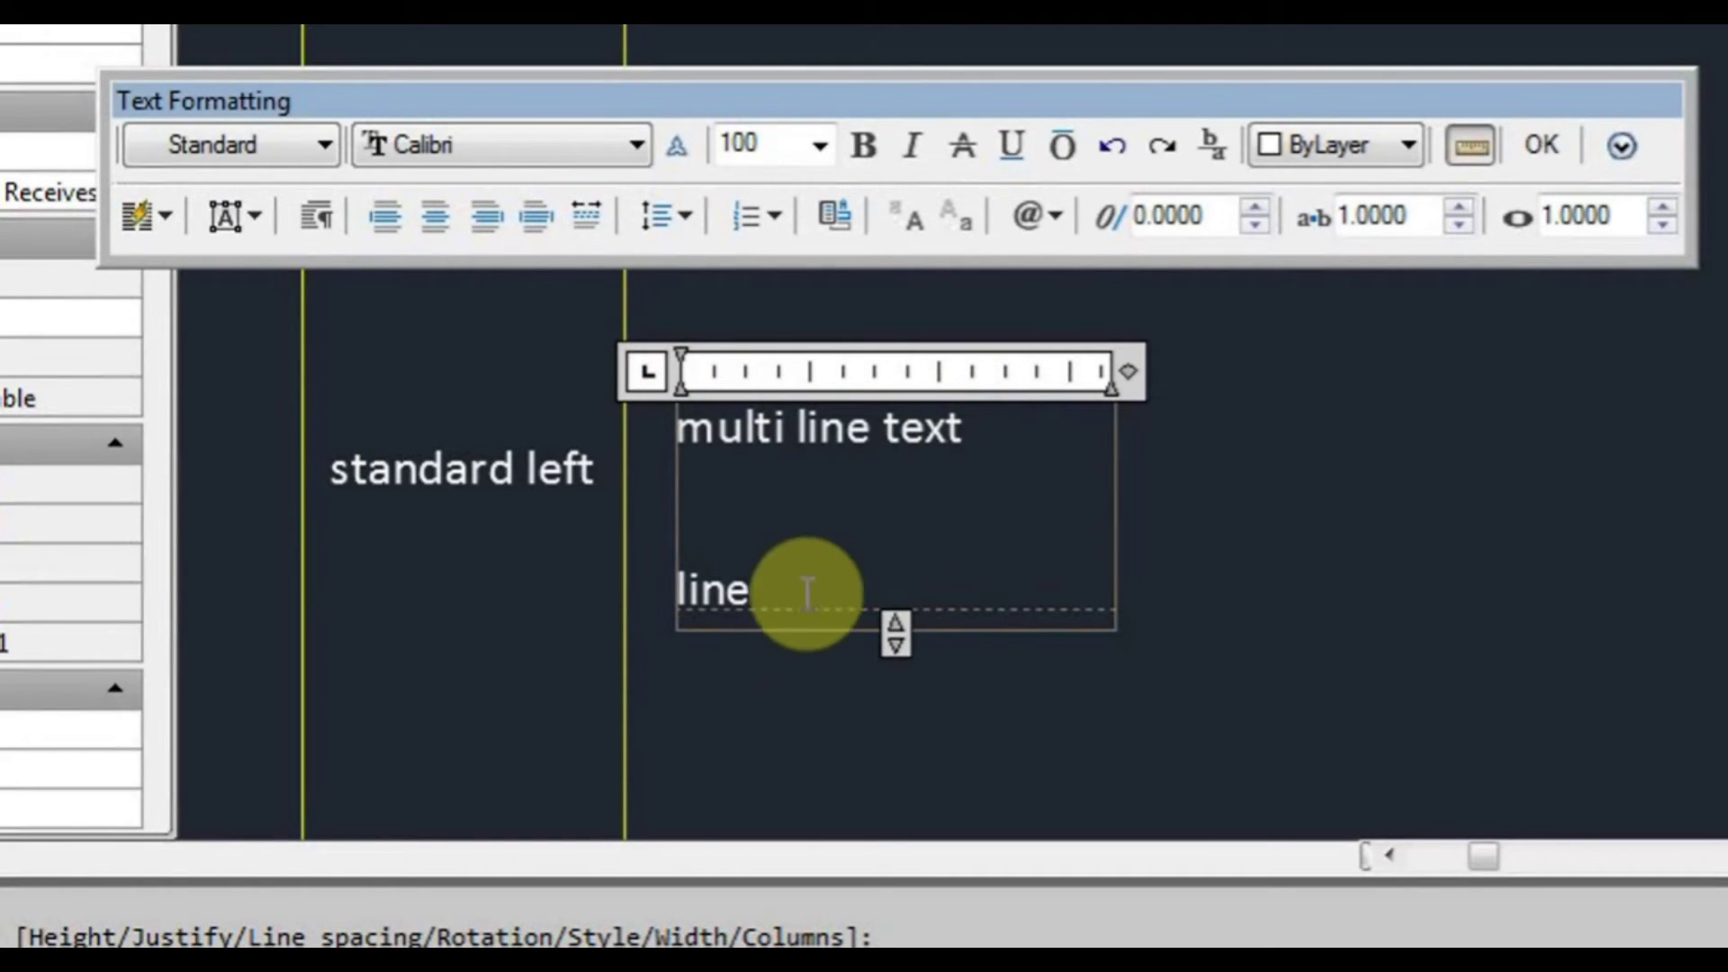
- Select the first line and apply bold, italic, strikethrough, underline and overline
{"action": "left_click_drag", "start_coordinate": [1037, 412], "coordinate": [694, 424]}
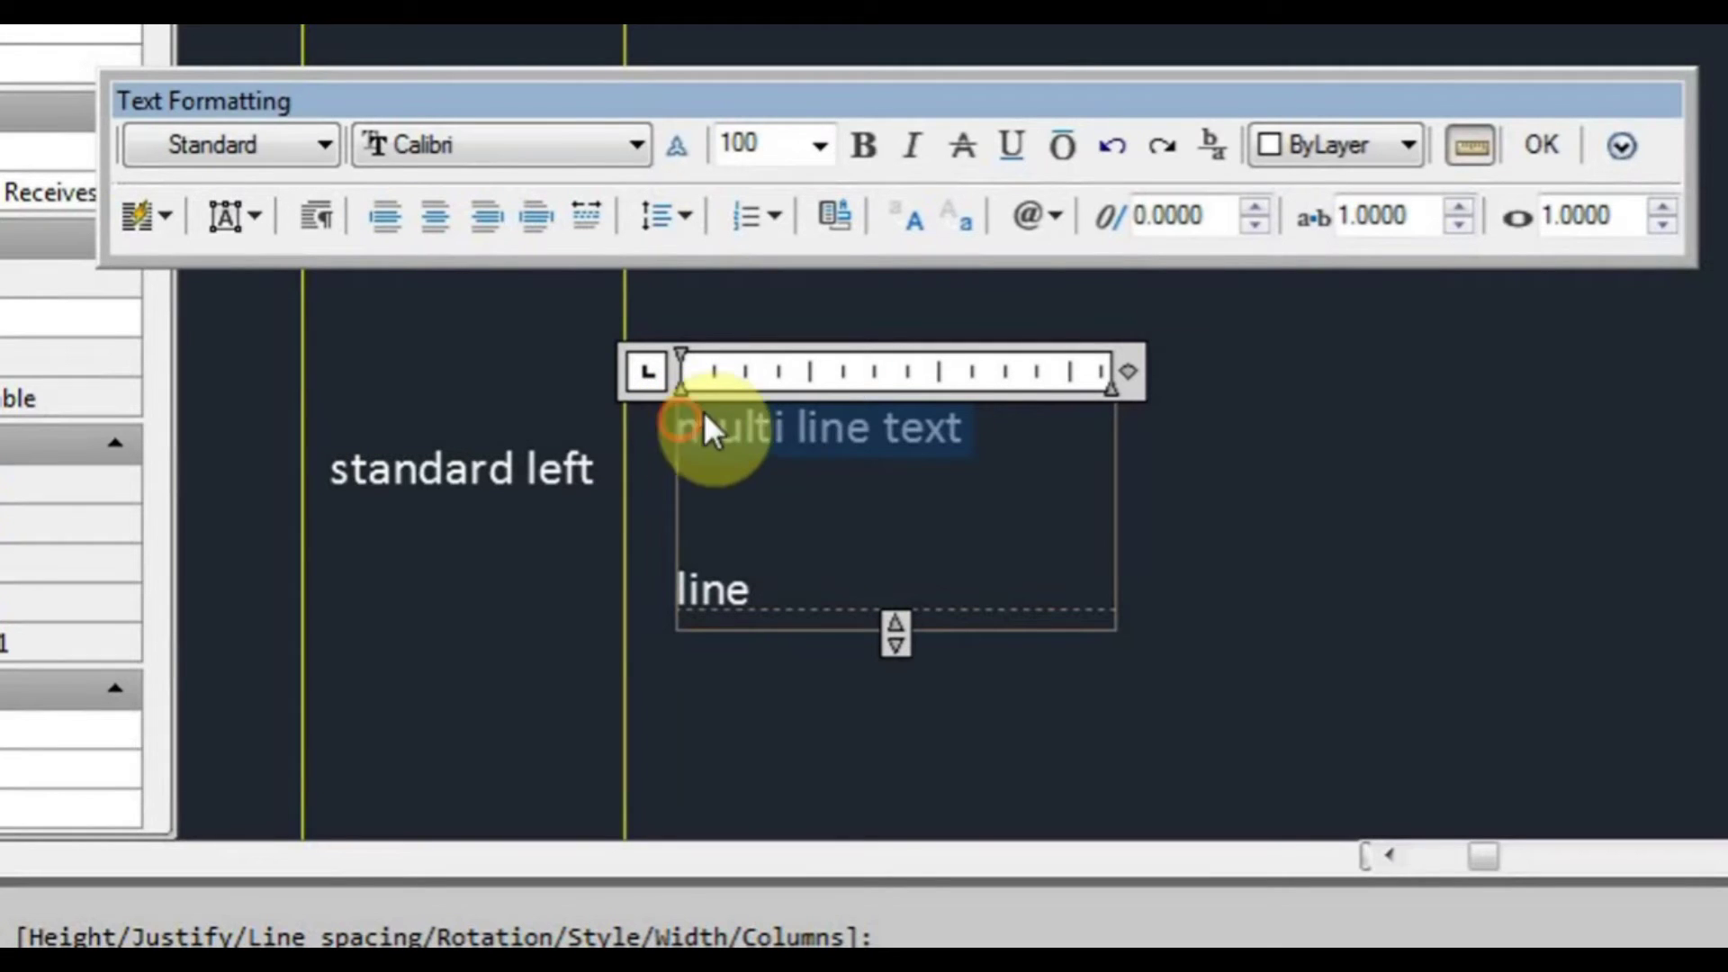
{"action": "left_click", "coordinate": [864, 146]}
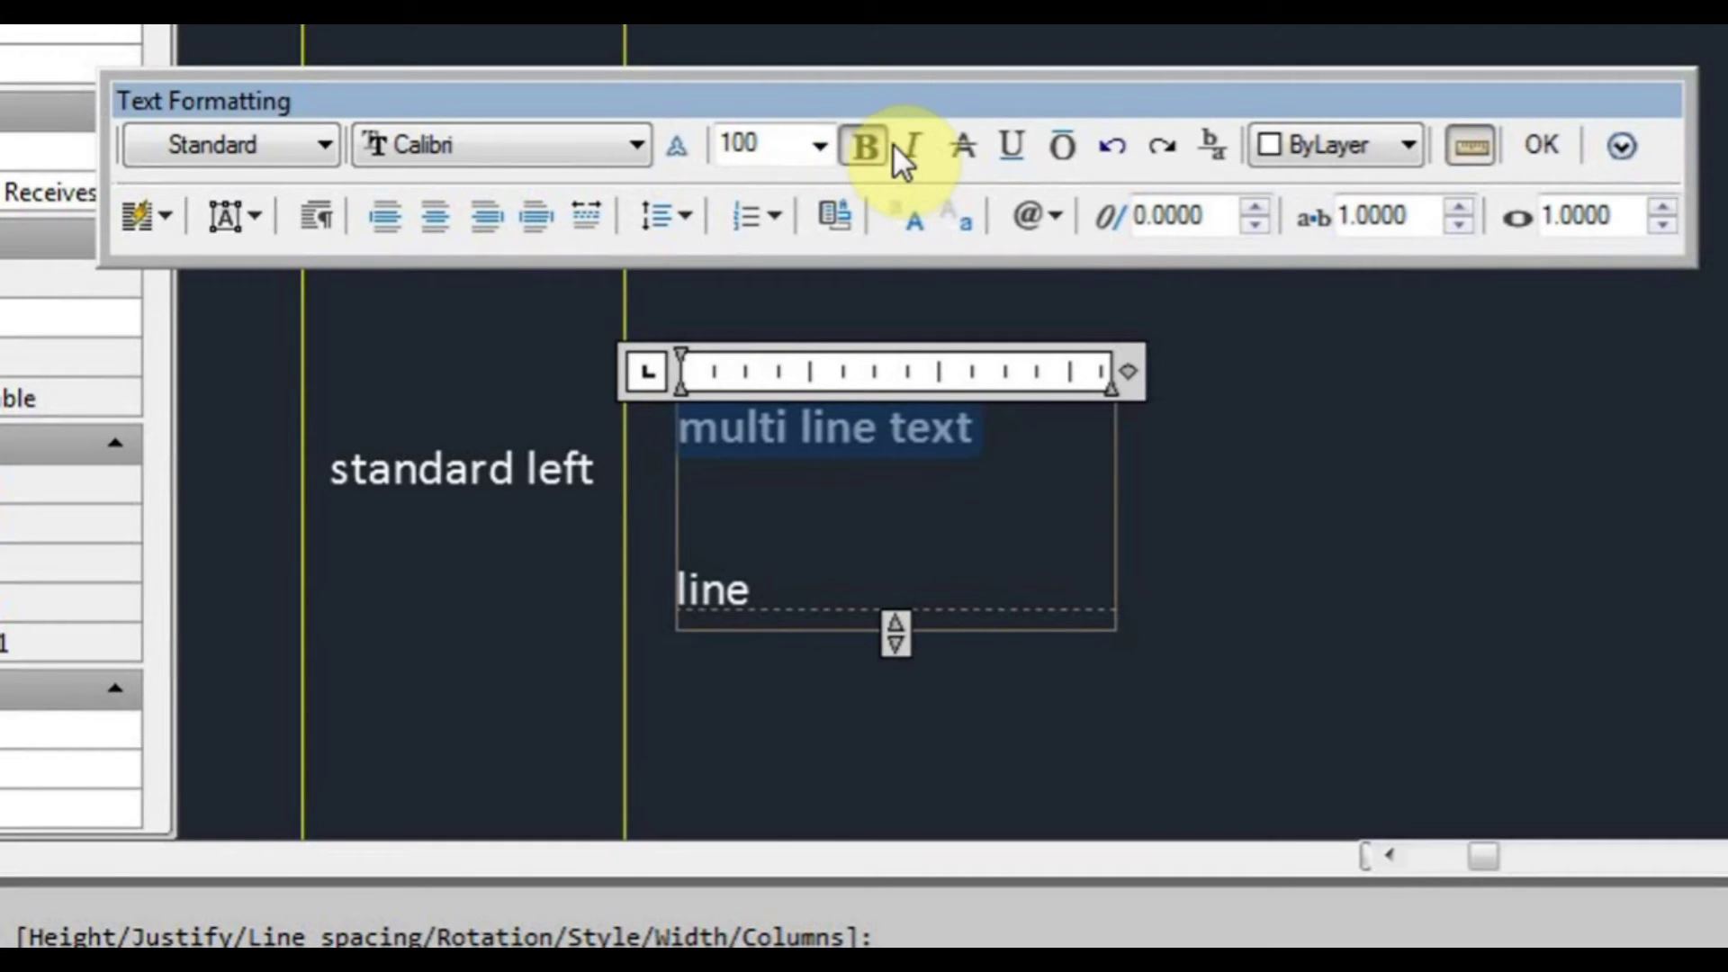
{"action": "left_click", "coordinate": [903, 147]}
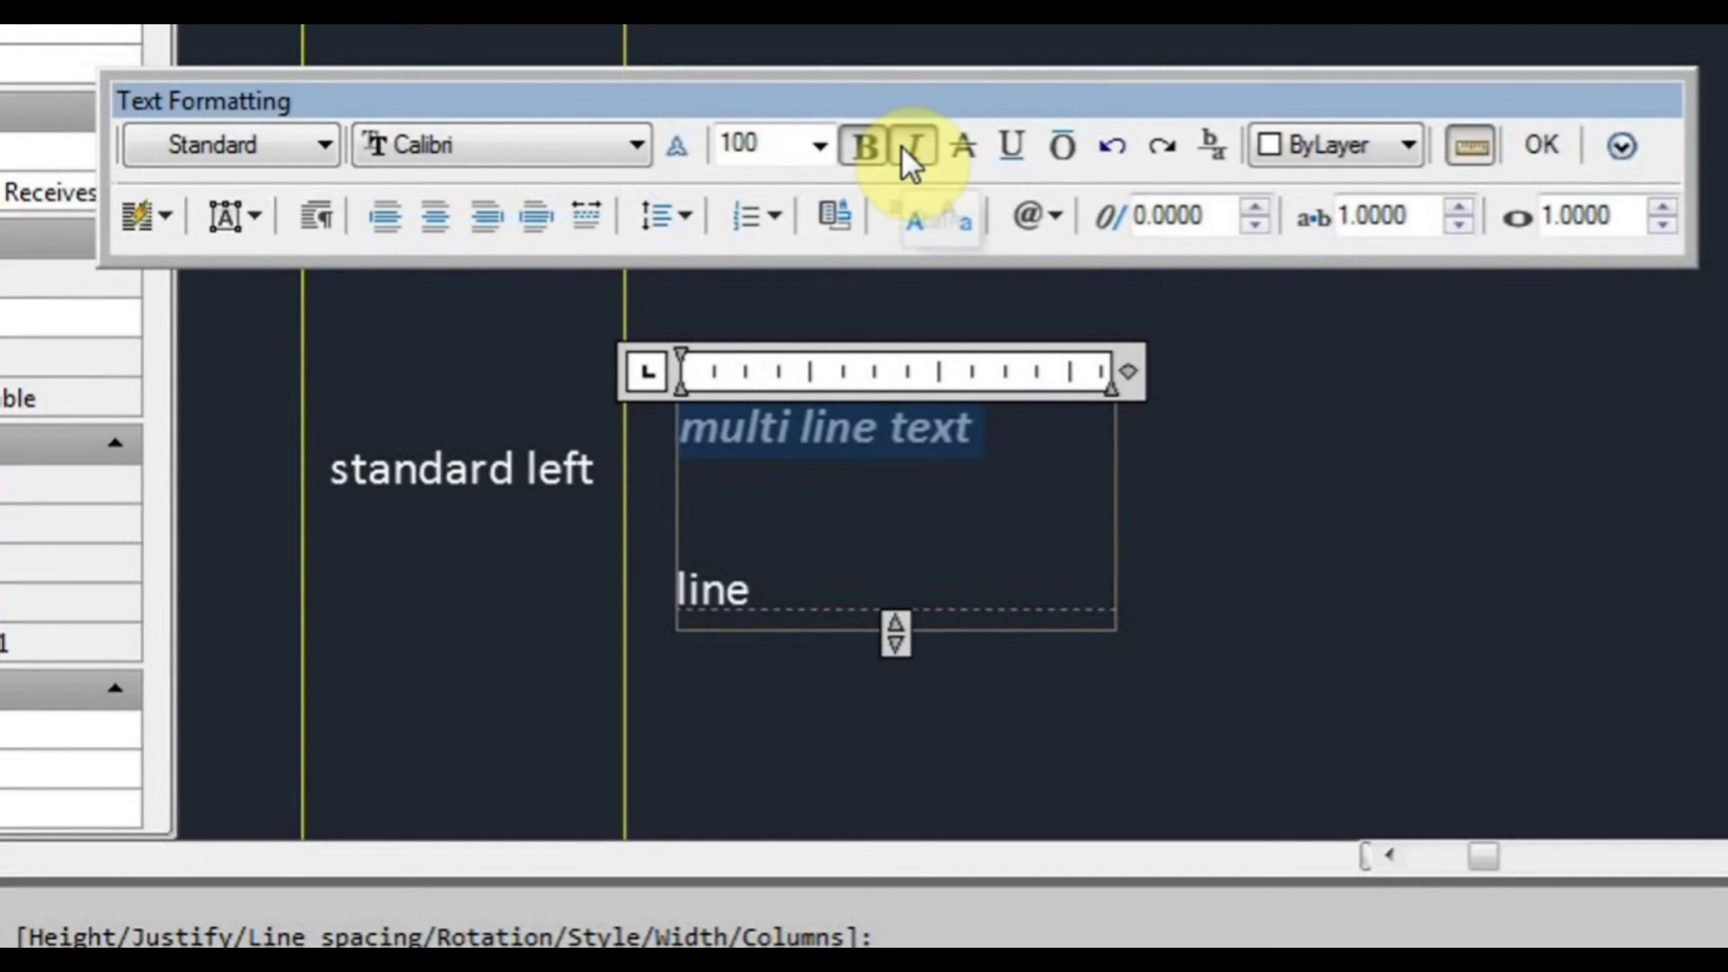
{"action": "left_click", "coordinate": [968, 145]}
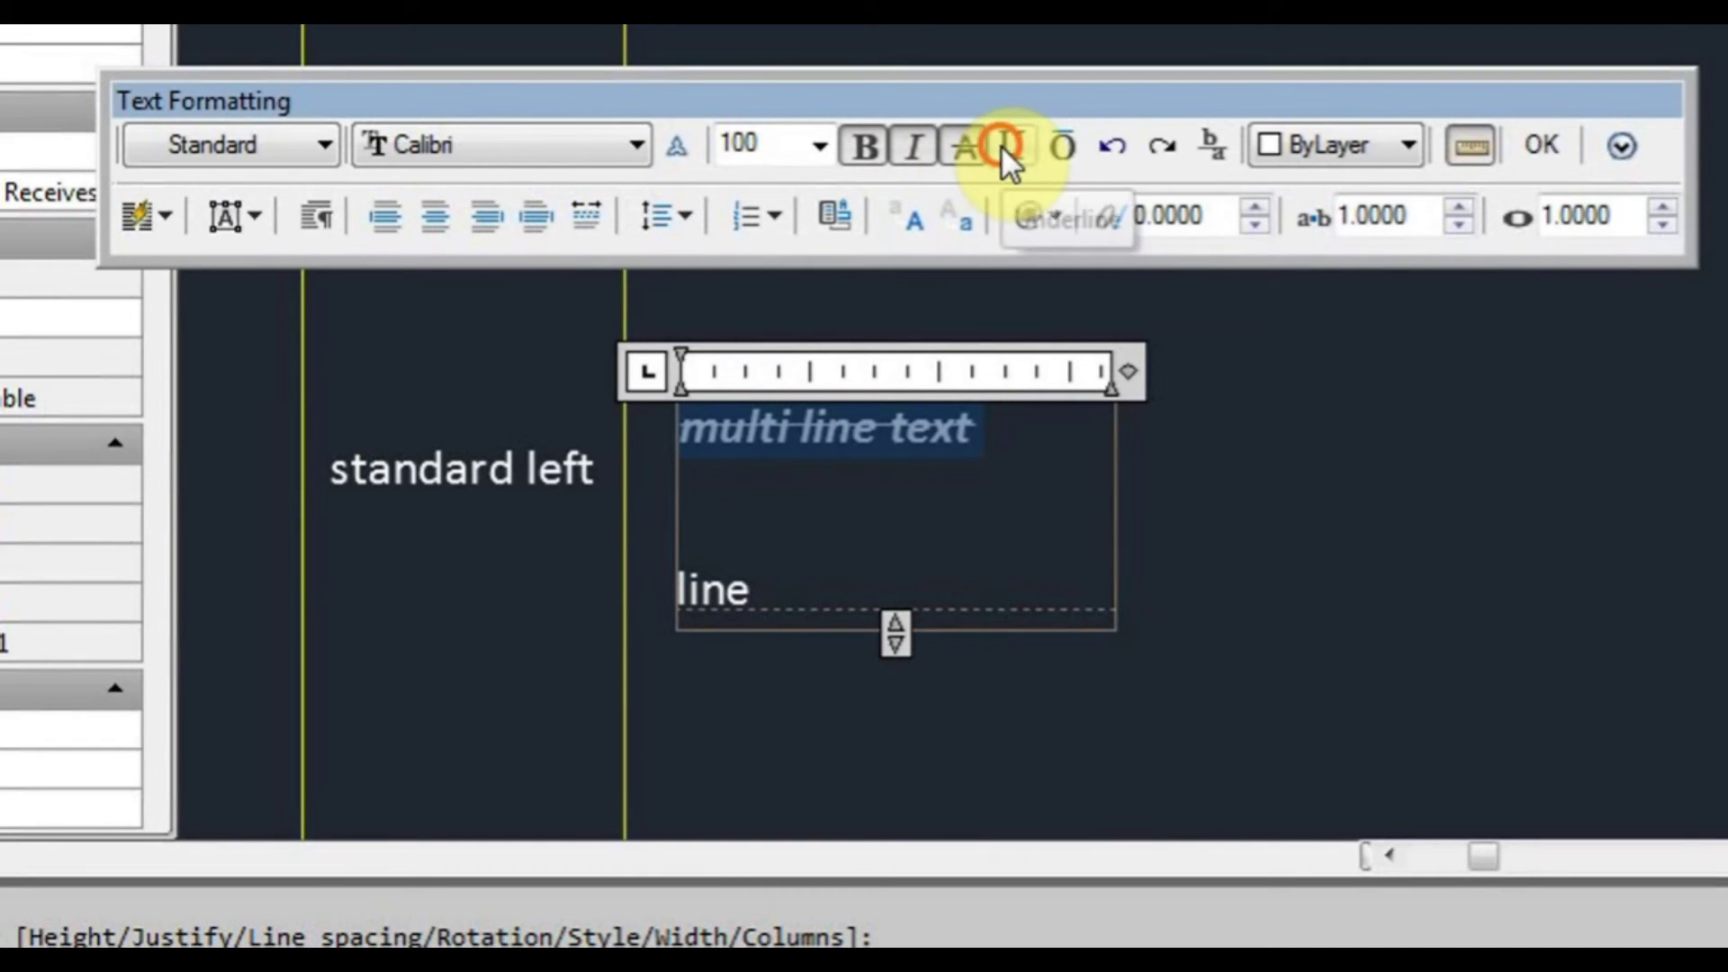
{"action": "left_click", "coordinate": [1004, 150]}
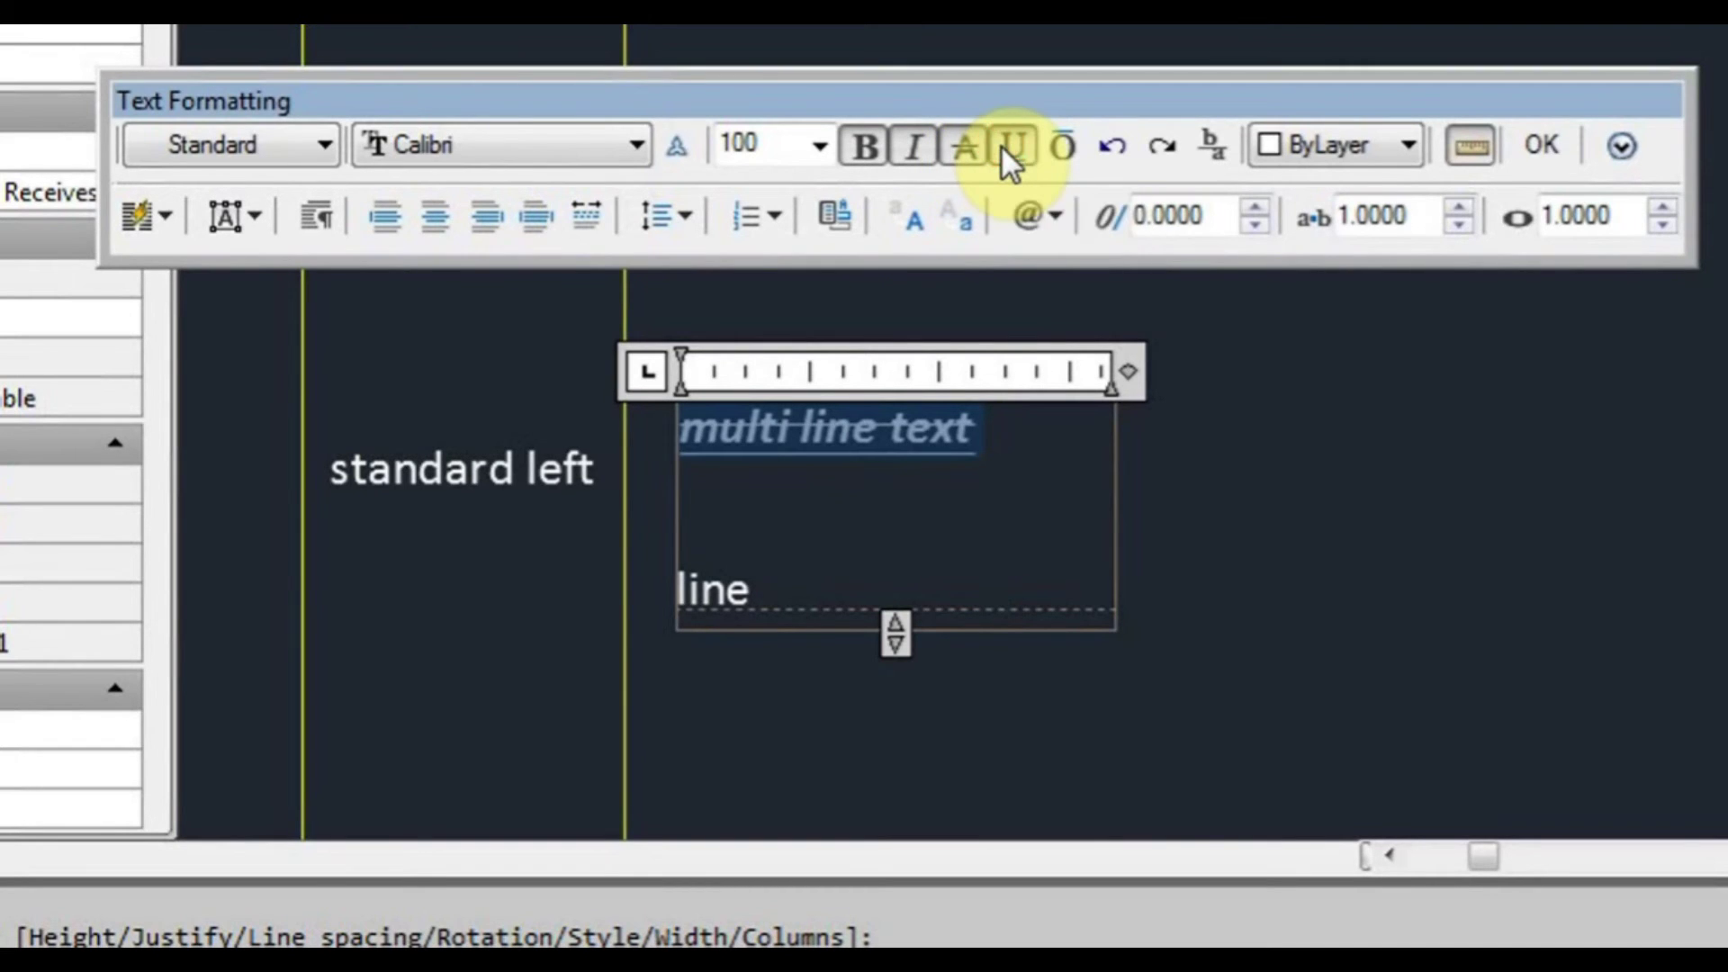
{"action": "left_click", "coordinate": [1058, 146]}
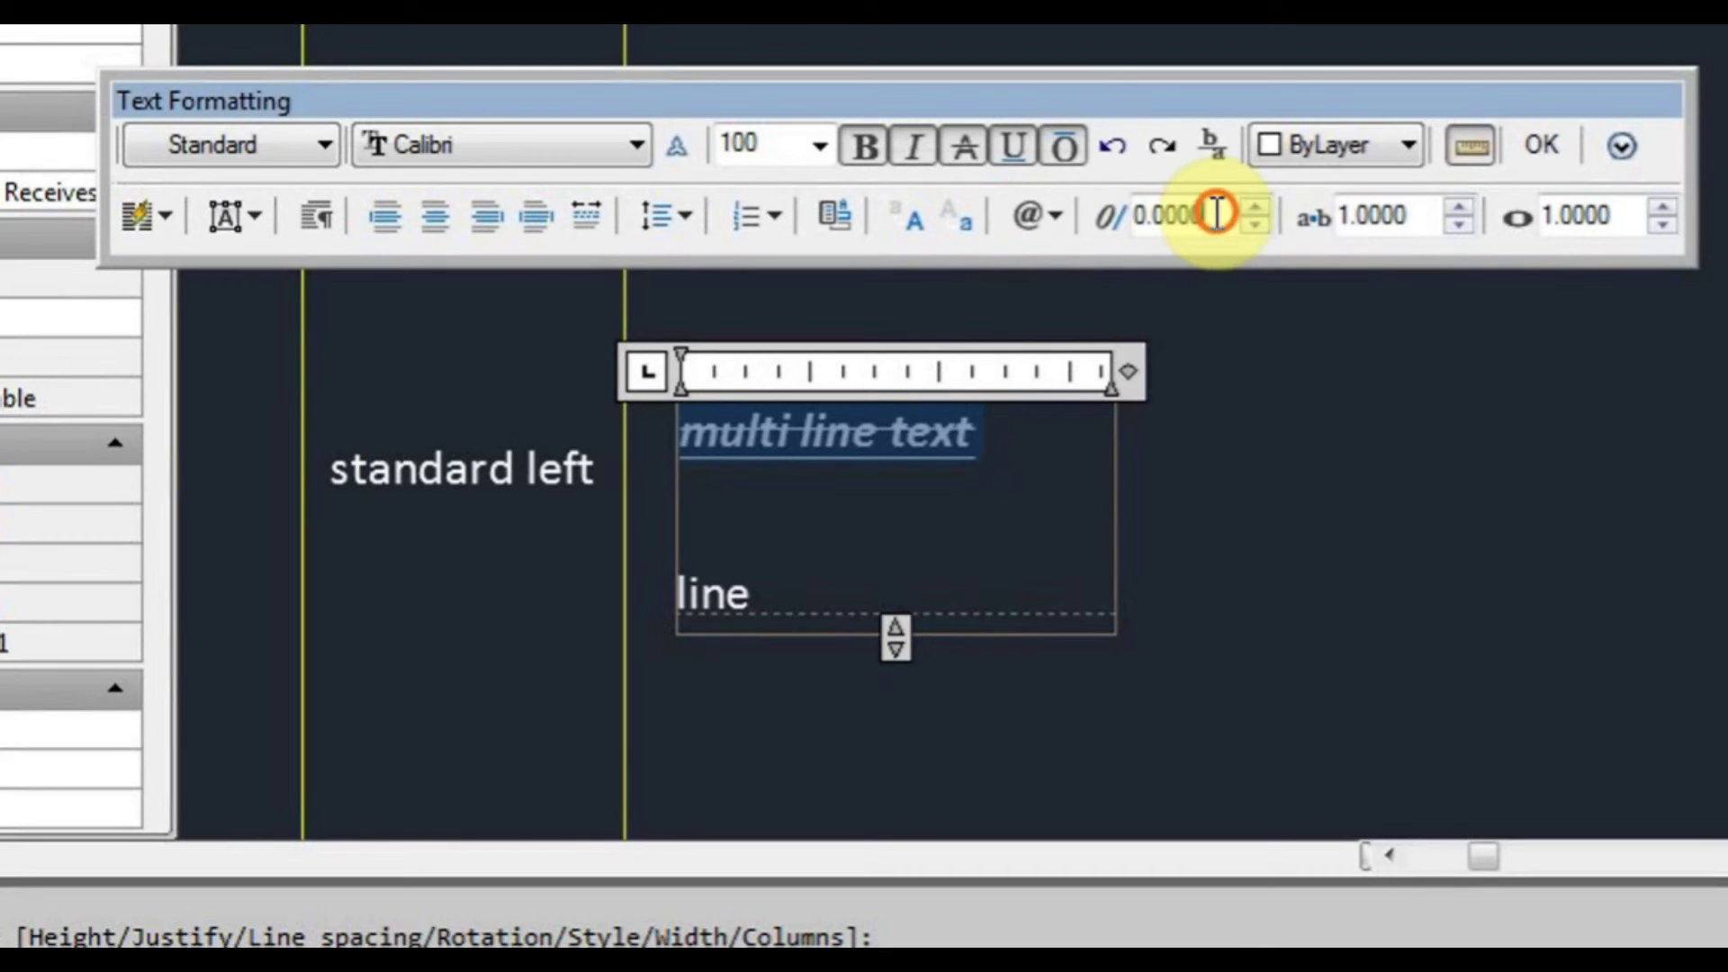
- Set the oblique angle to 55, then back to 0
{"action": "left_click_drag", "start_coordinate": [1216, 215], "coordinate": [1107, 216]}
{"action": "type", "text": "55"}
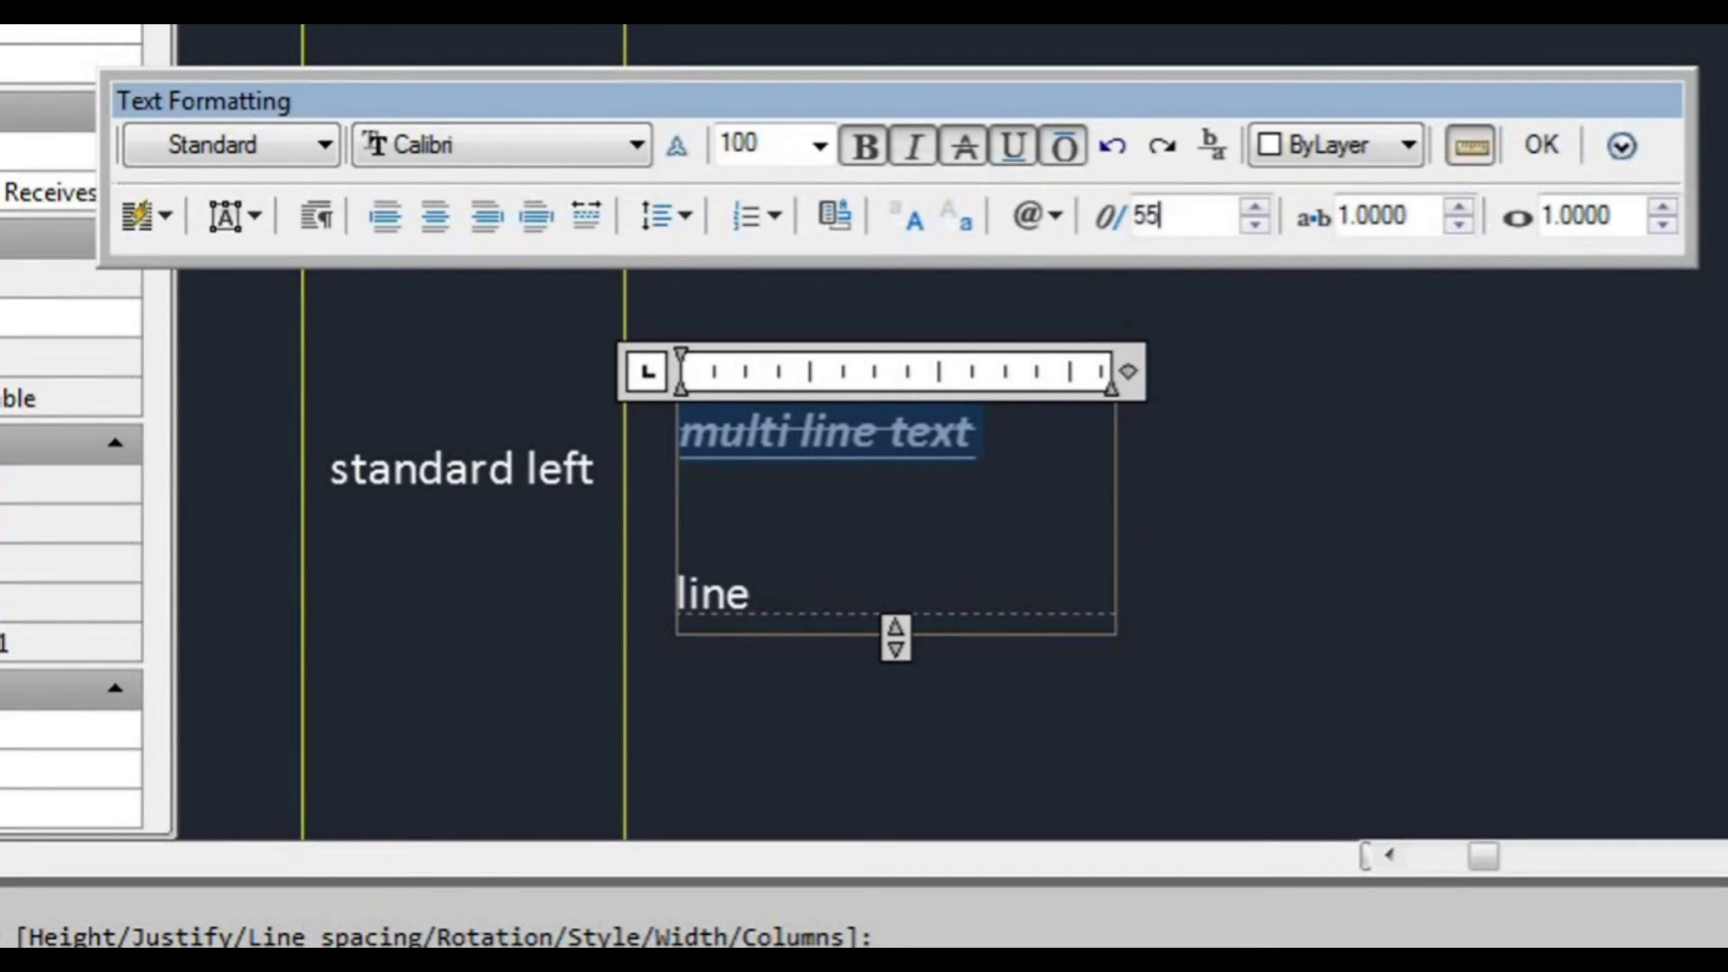
{"action": "key", "text": "Return"}
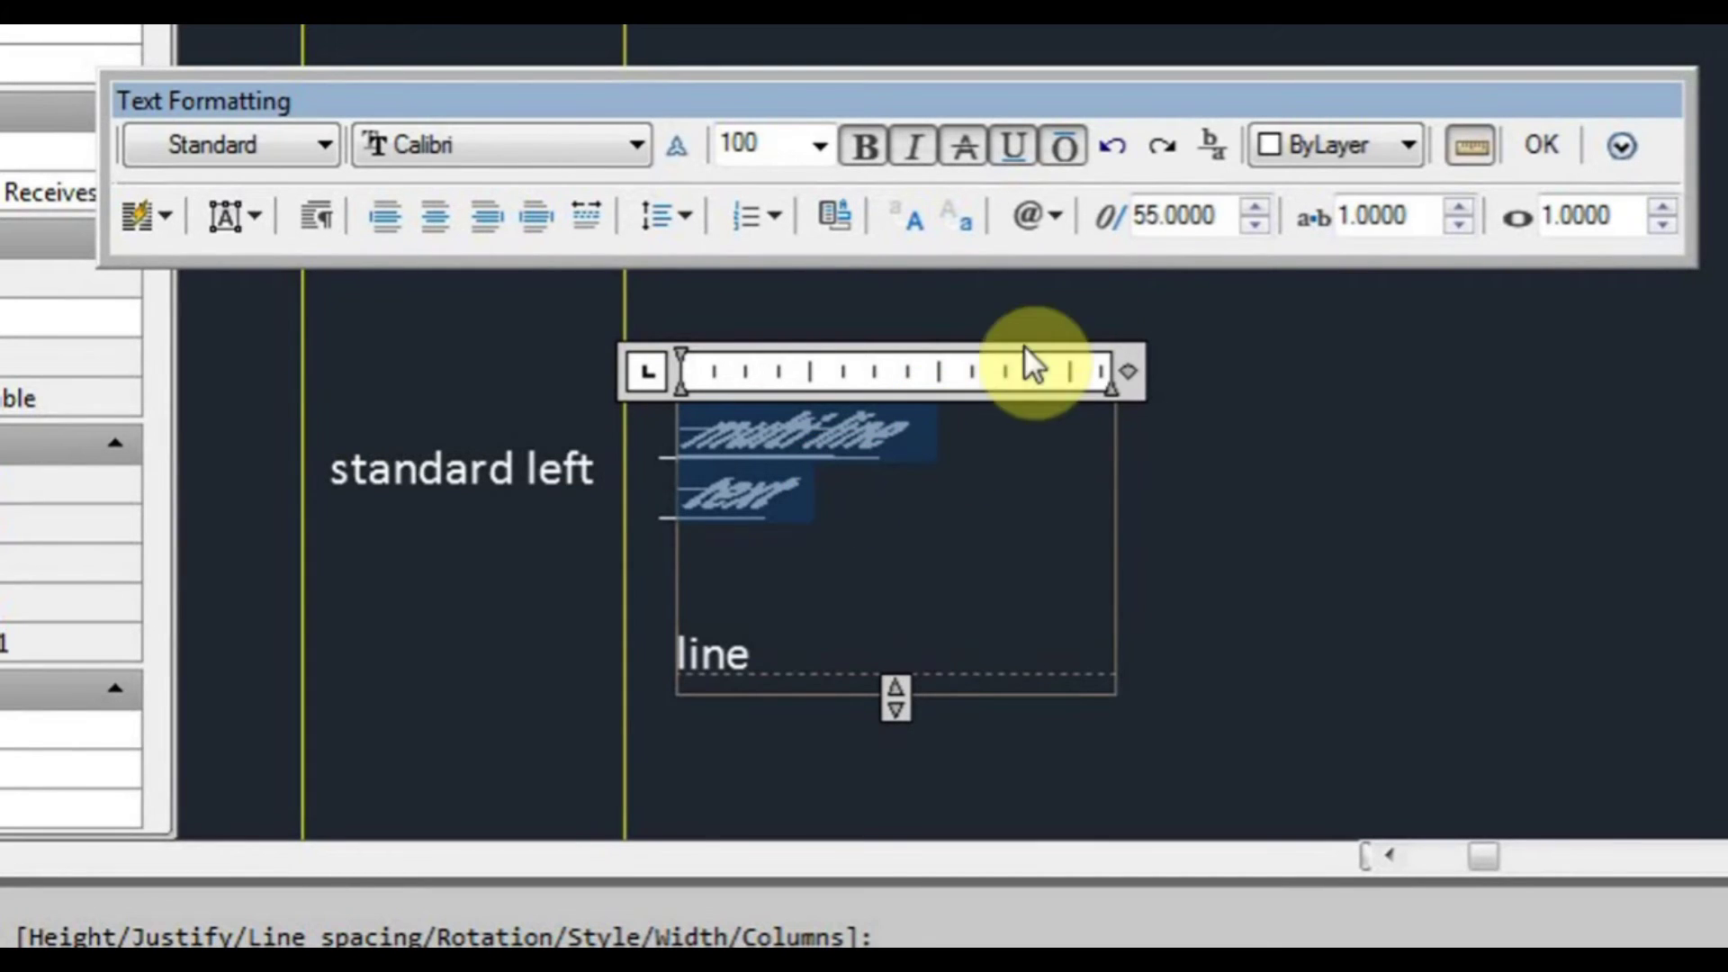
{"action": "left_click", "coordinate": [1224, 218]}
{"action": "left_click_drag", "start_coordinate": [1224, 218], "coordinate": [1095, 219]}
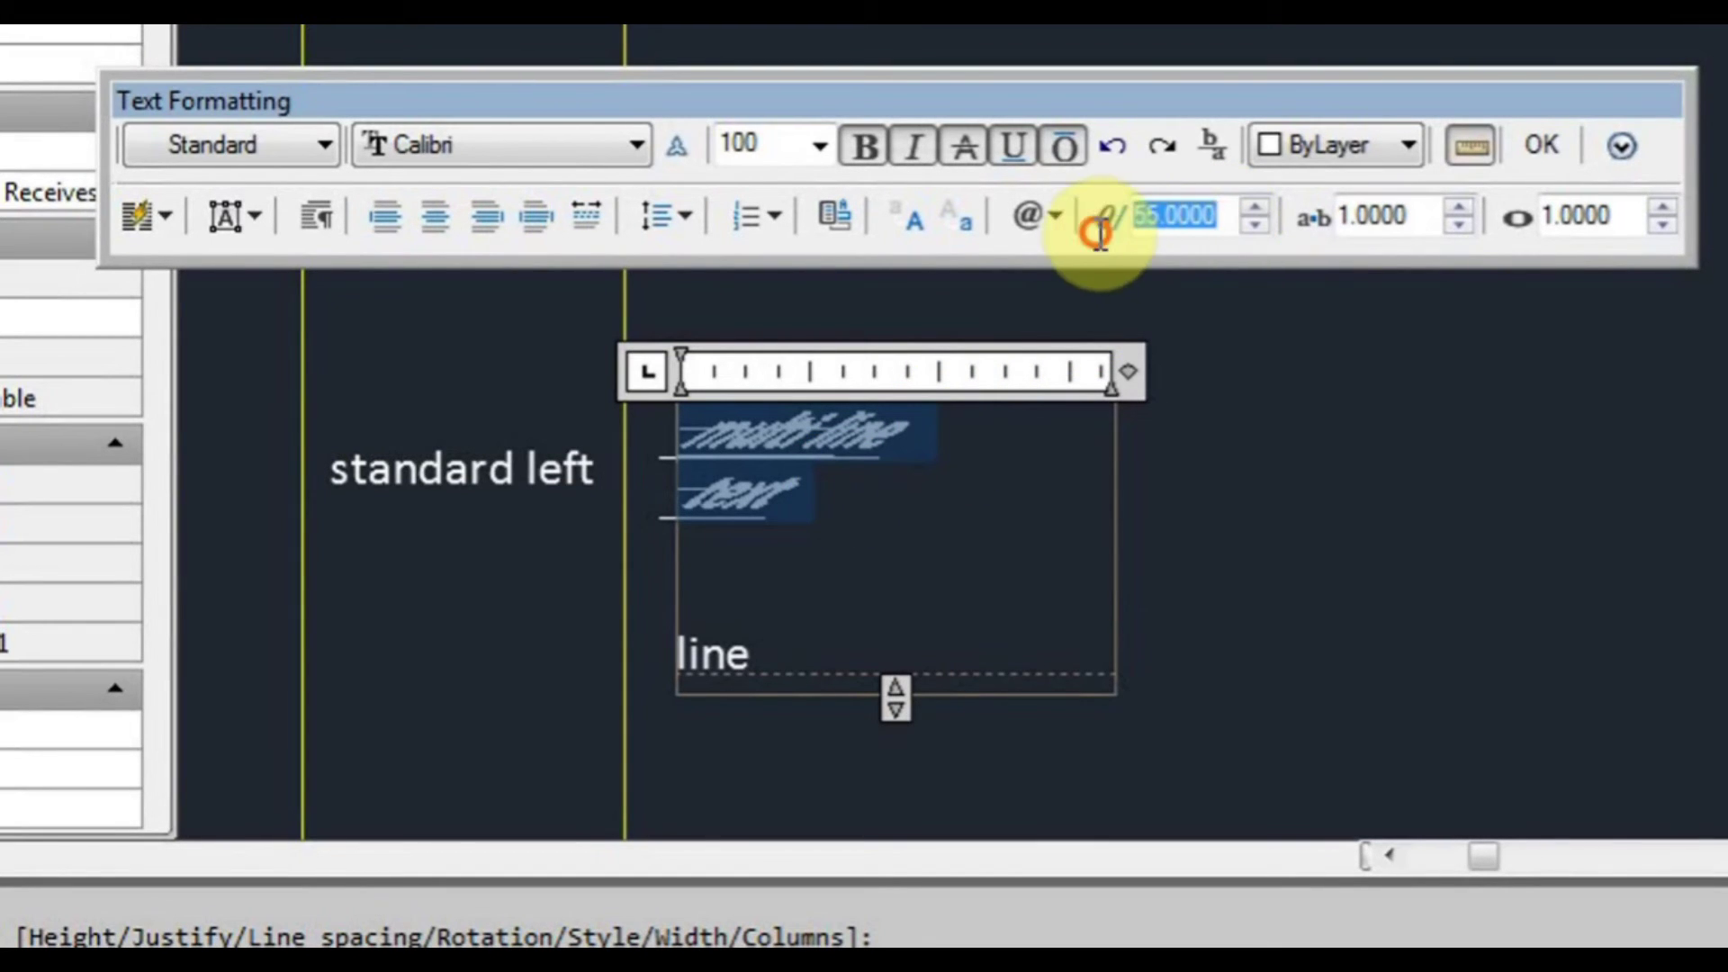
{"action": "type", "text": "0"}
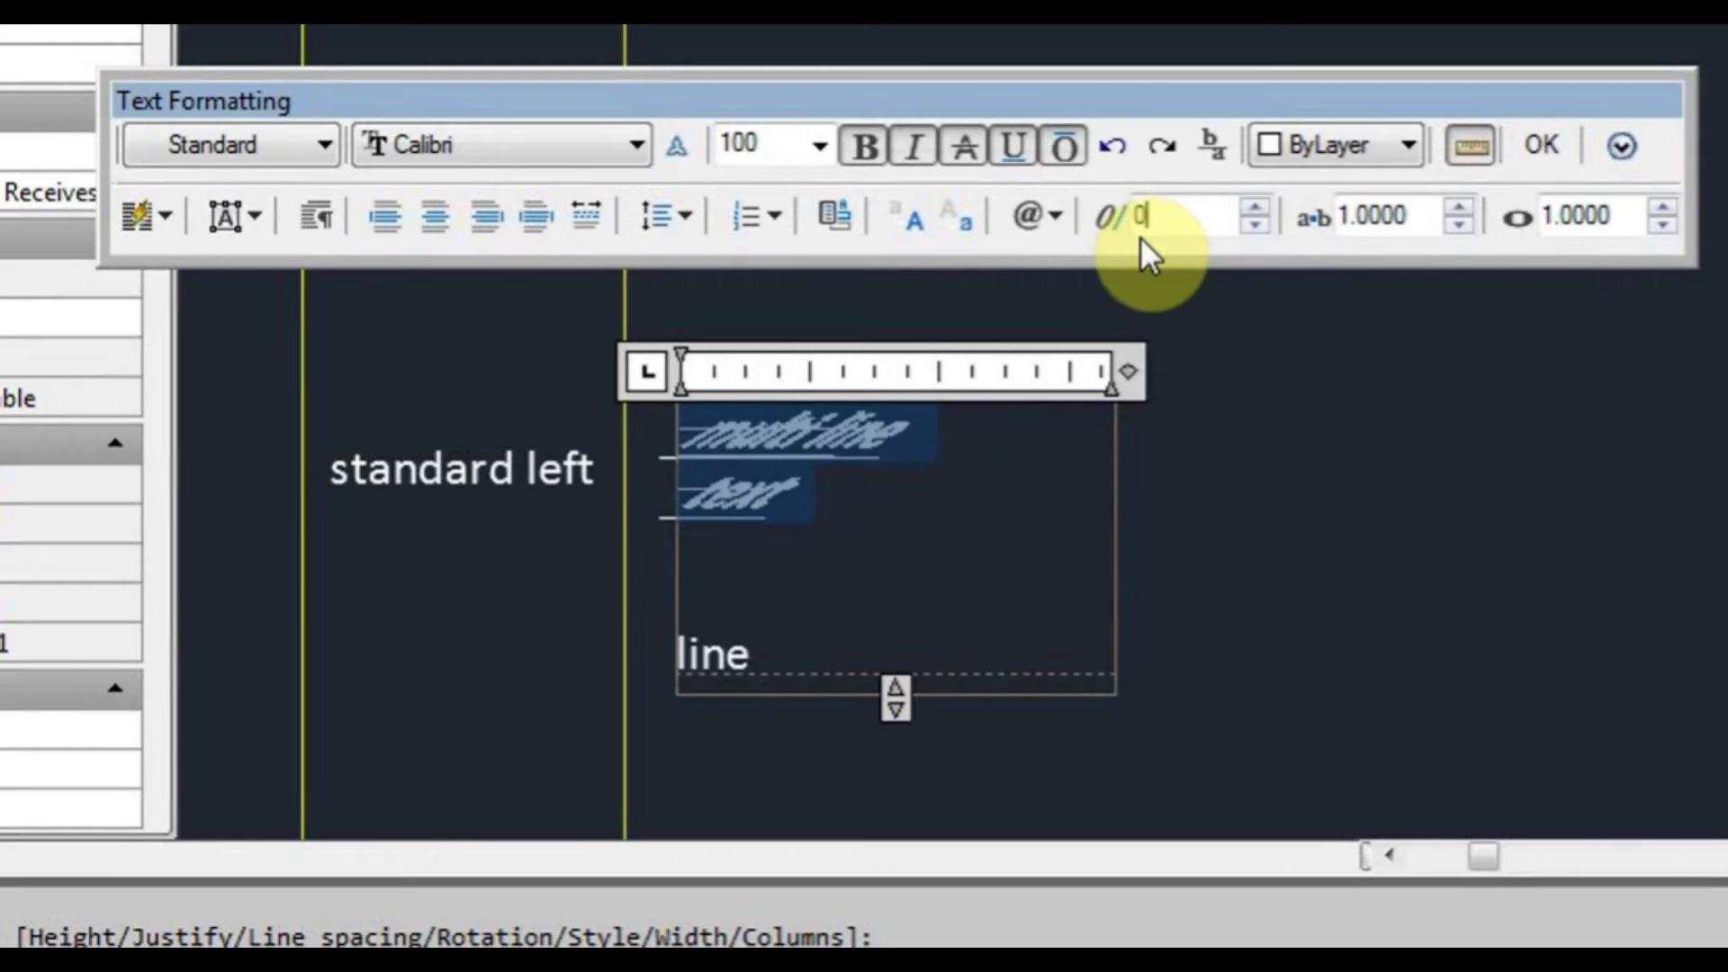
{"action": "key", "text": "Return"}
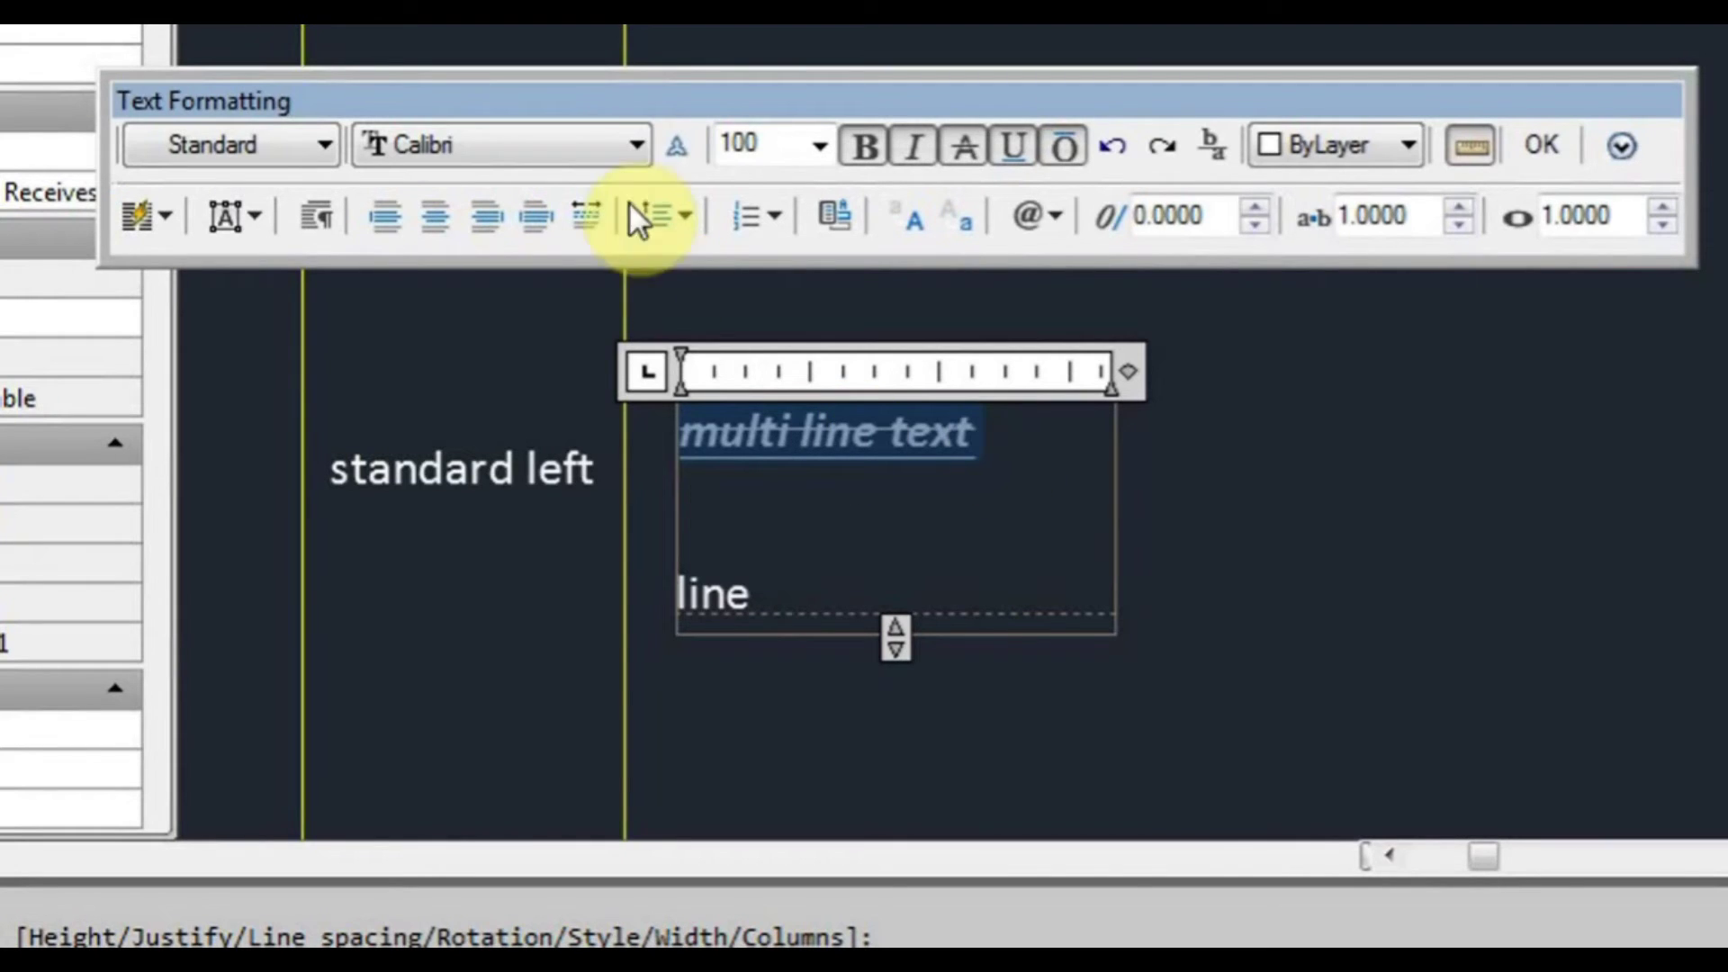
- Change the first line's font to Century Gothic, then to CountryBlueprint
{"action": "left_click", "coordinate": [638, 144]}
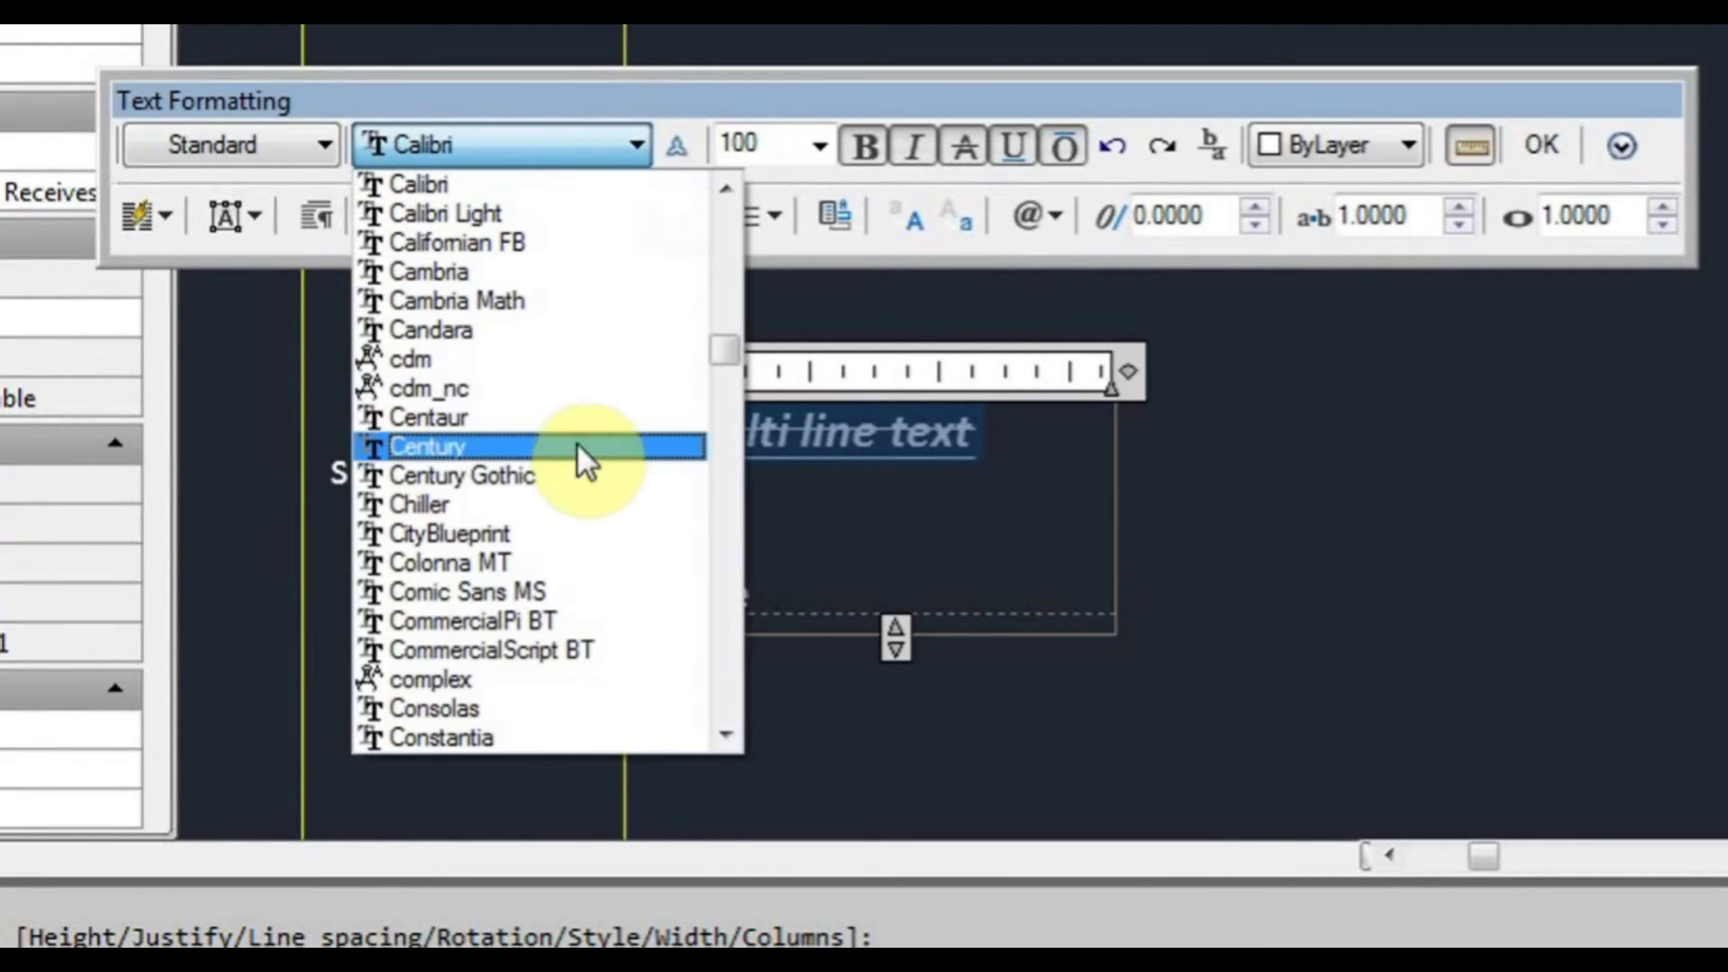
{"action": "left_click", "coordinate": [566, 477]}
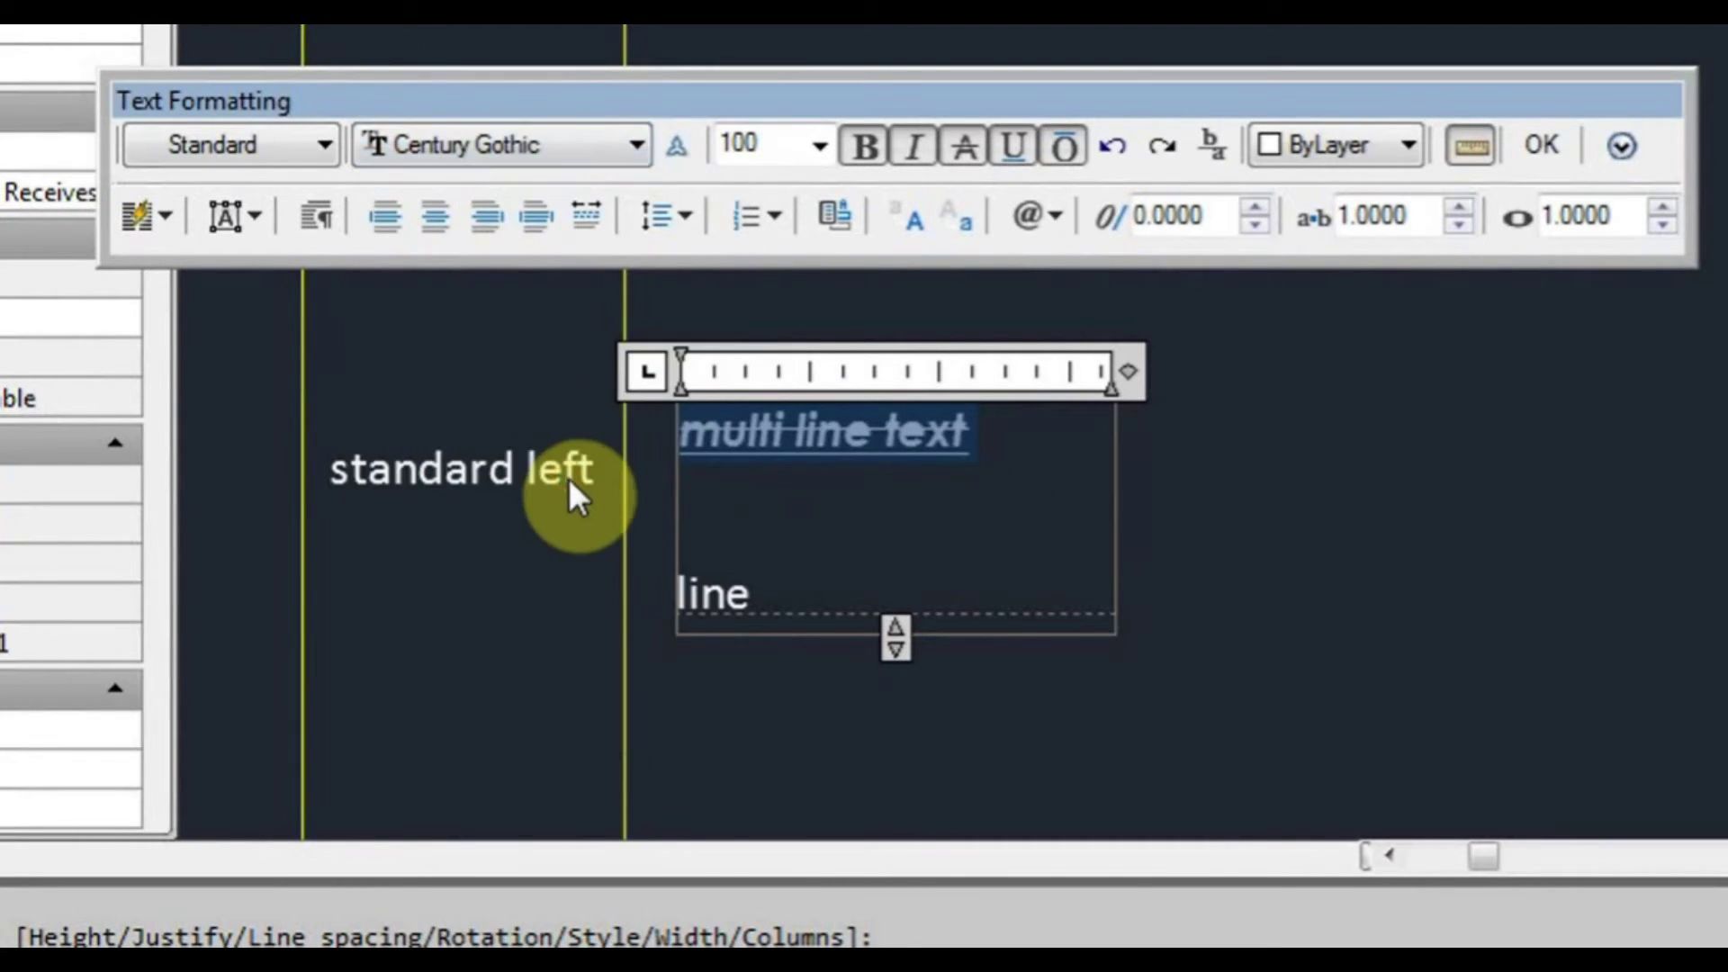
{"action": "left_click", "coordinate": [640, 151]}
{"action": "scroll", "coordinate": [732, 382], "scroll_direction": "down", "scroll_amount": 4}
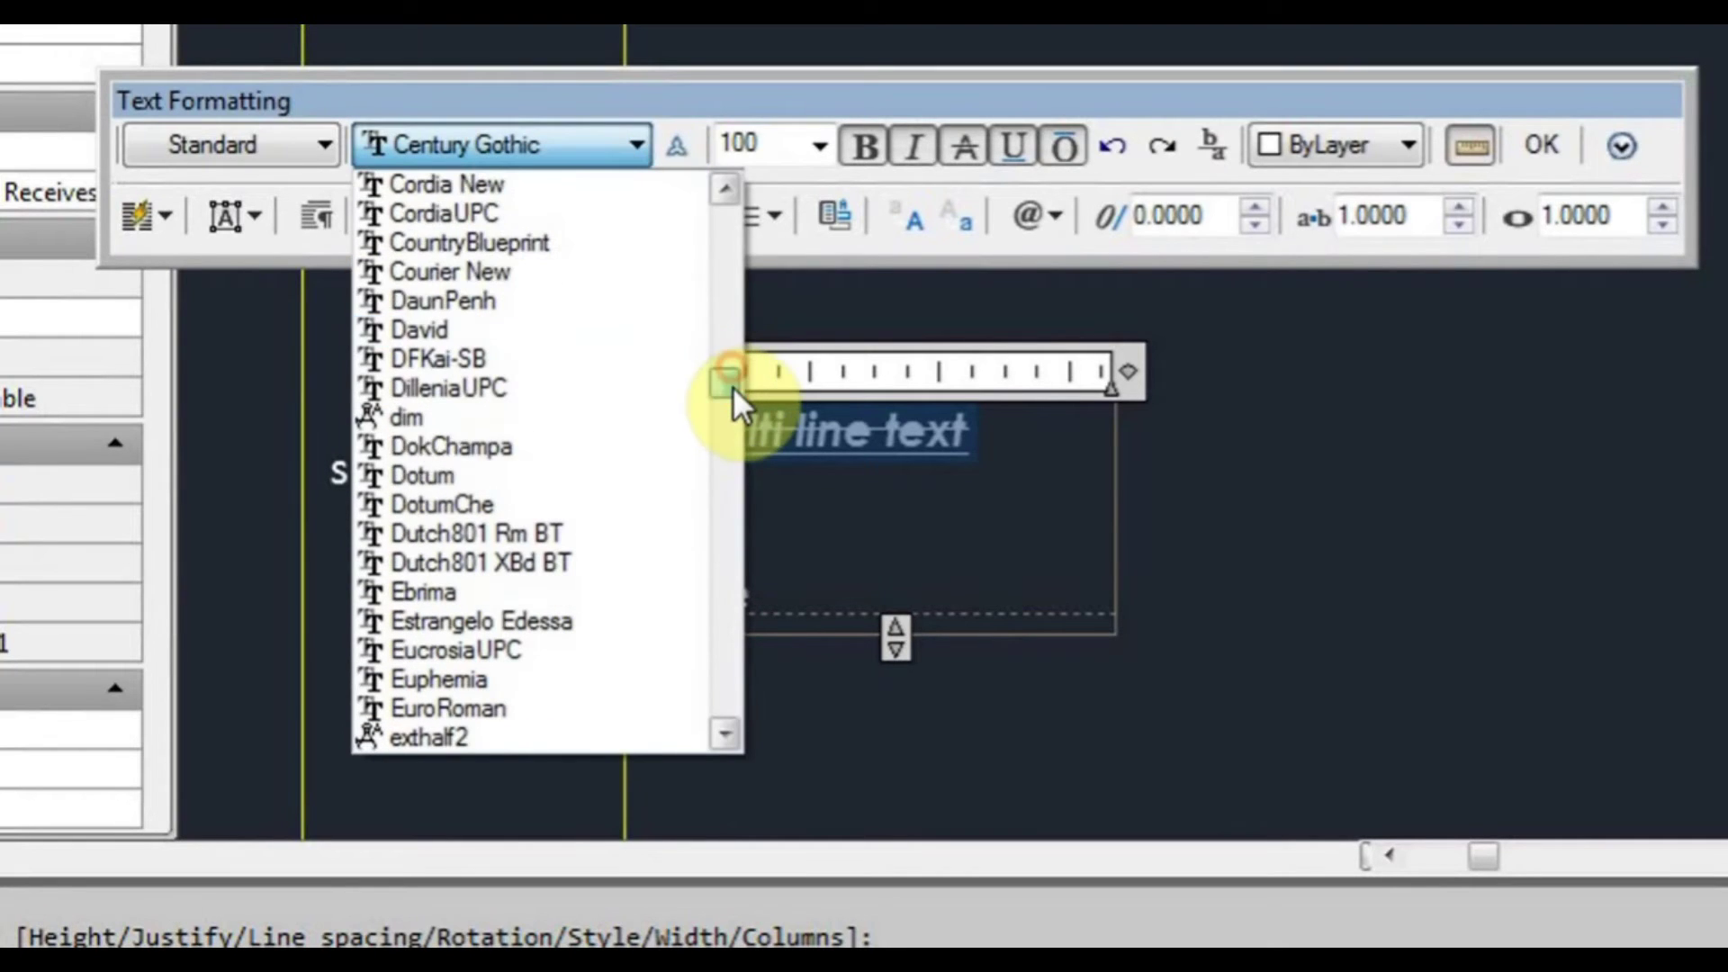
{"action": "left_click", "coordinate": [592, 242]}
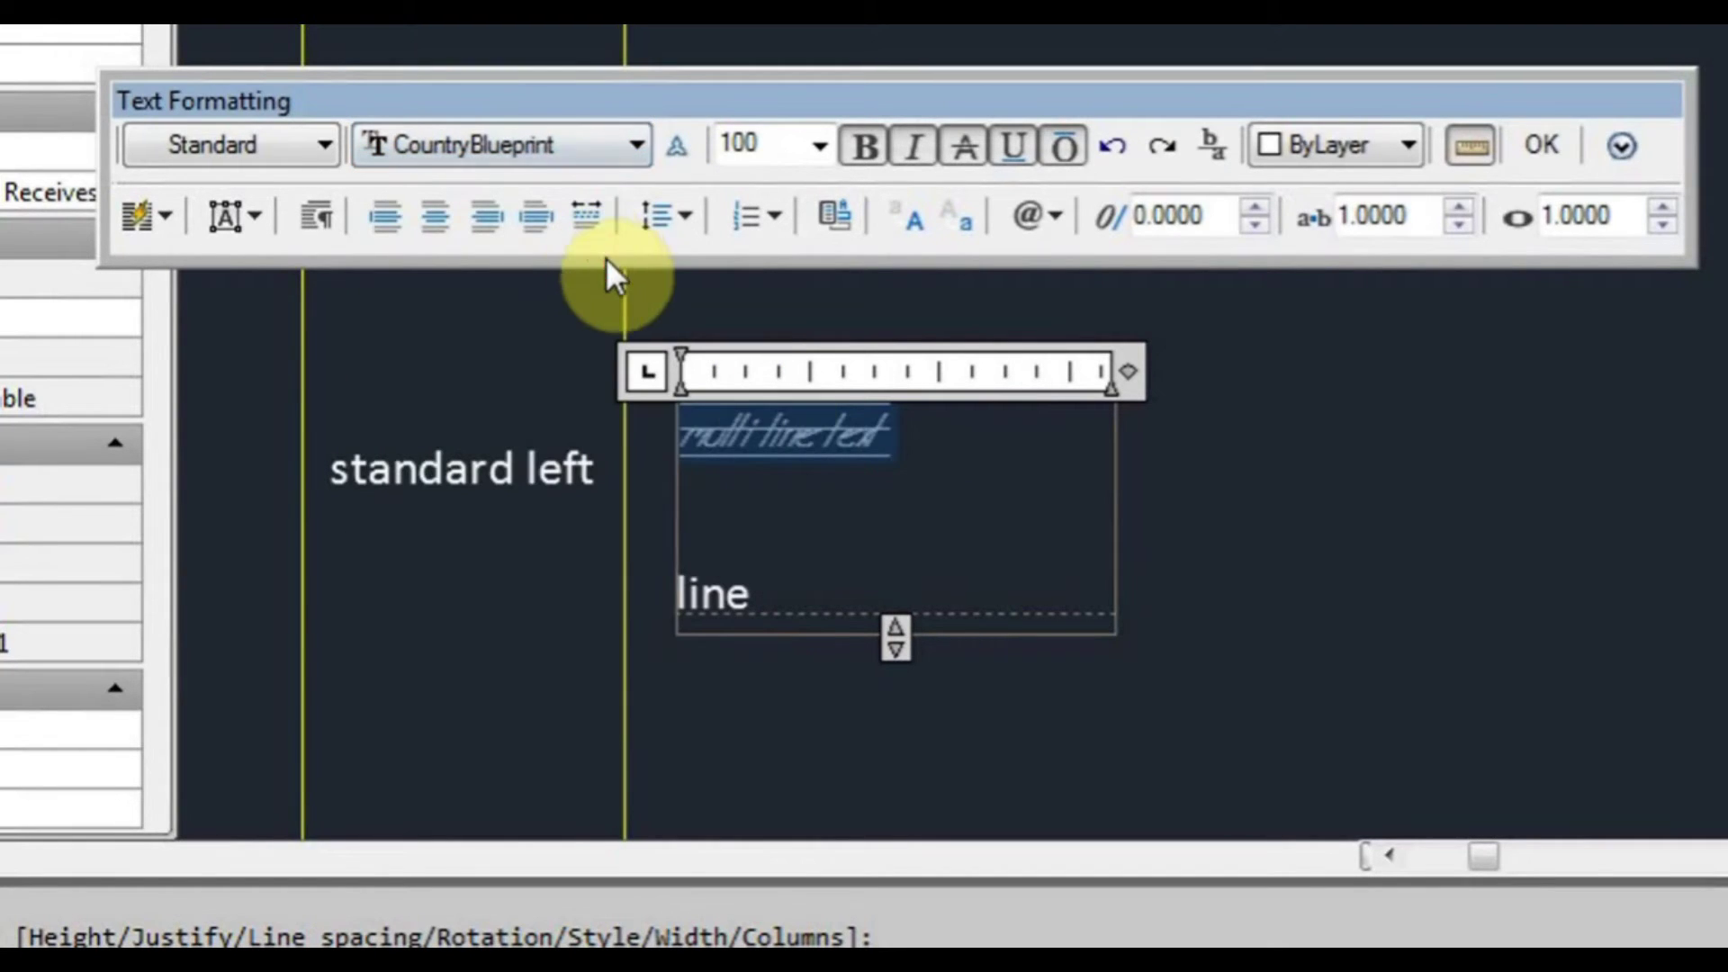
- Remove italic, strikethrough and underline, set height 200, and commit the text
{"action": "left_click", "coordinate": [926, 143]}
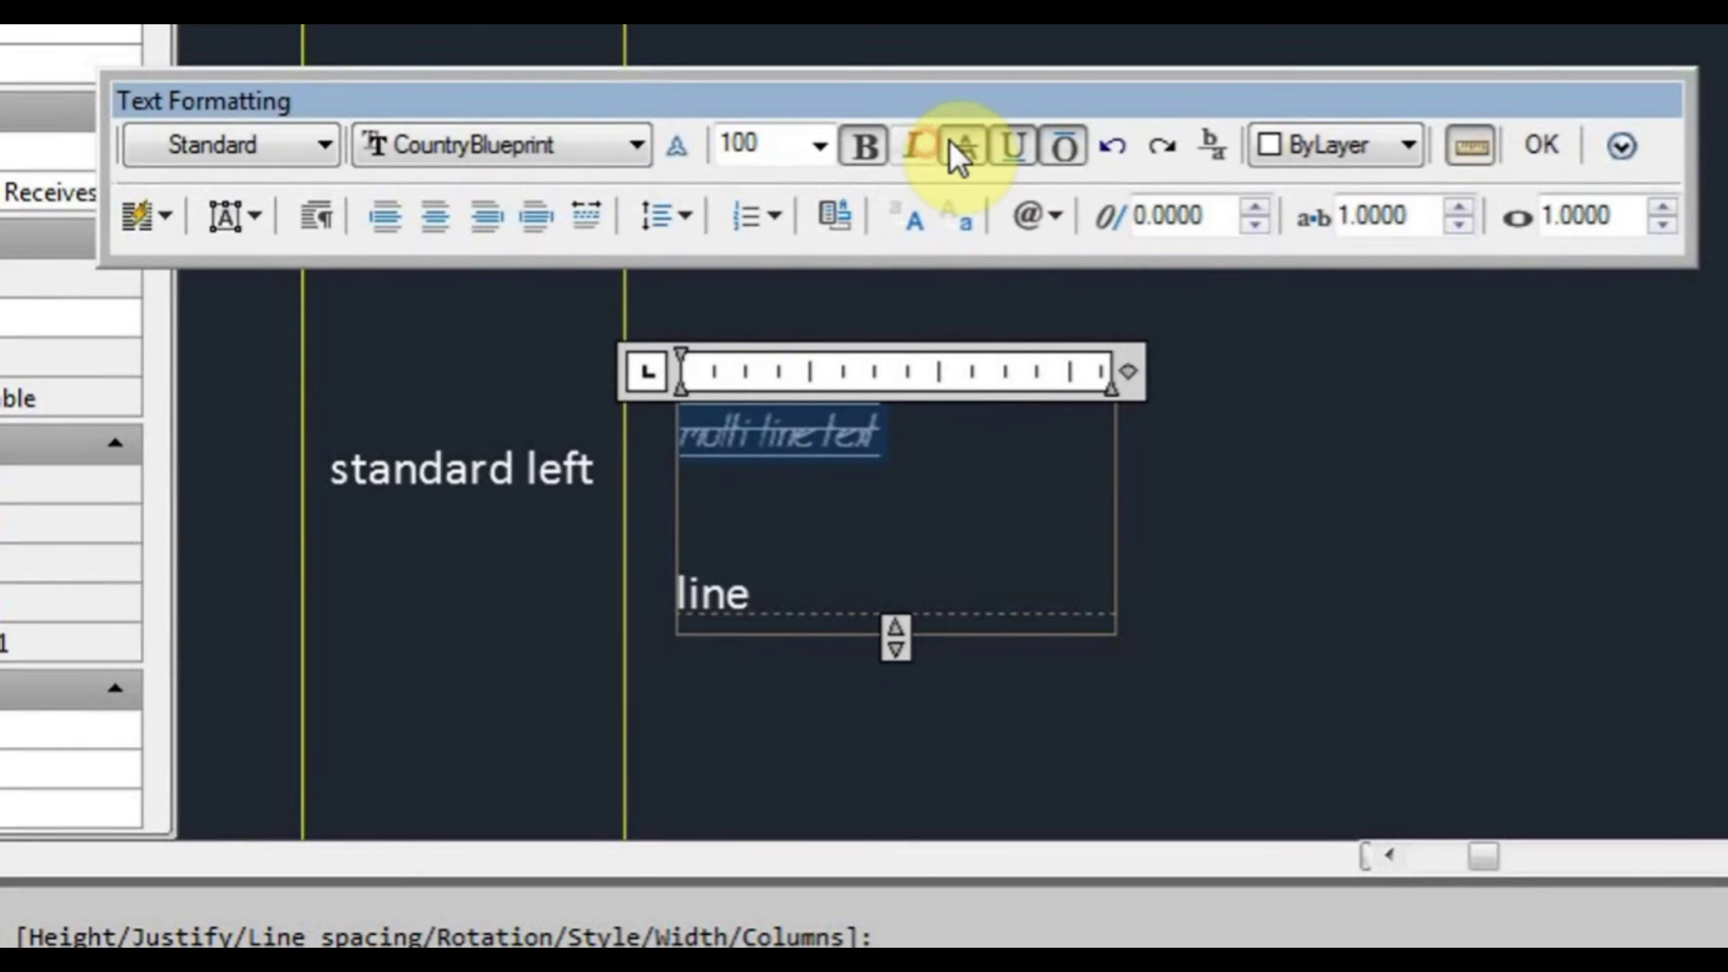
{"action": "left_click", "coordinate": [962, 144]}
{"action": "left_click", "coordinate": [1007, 139]}
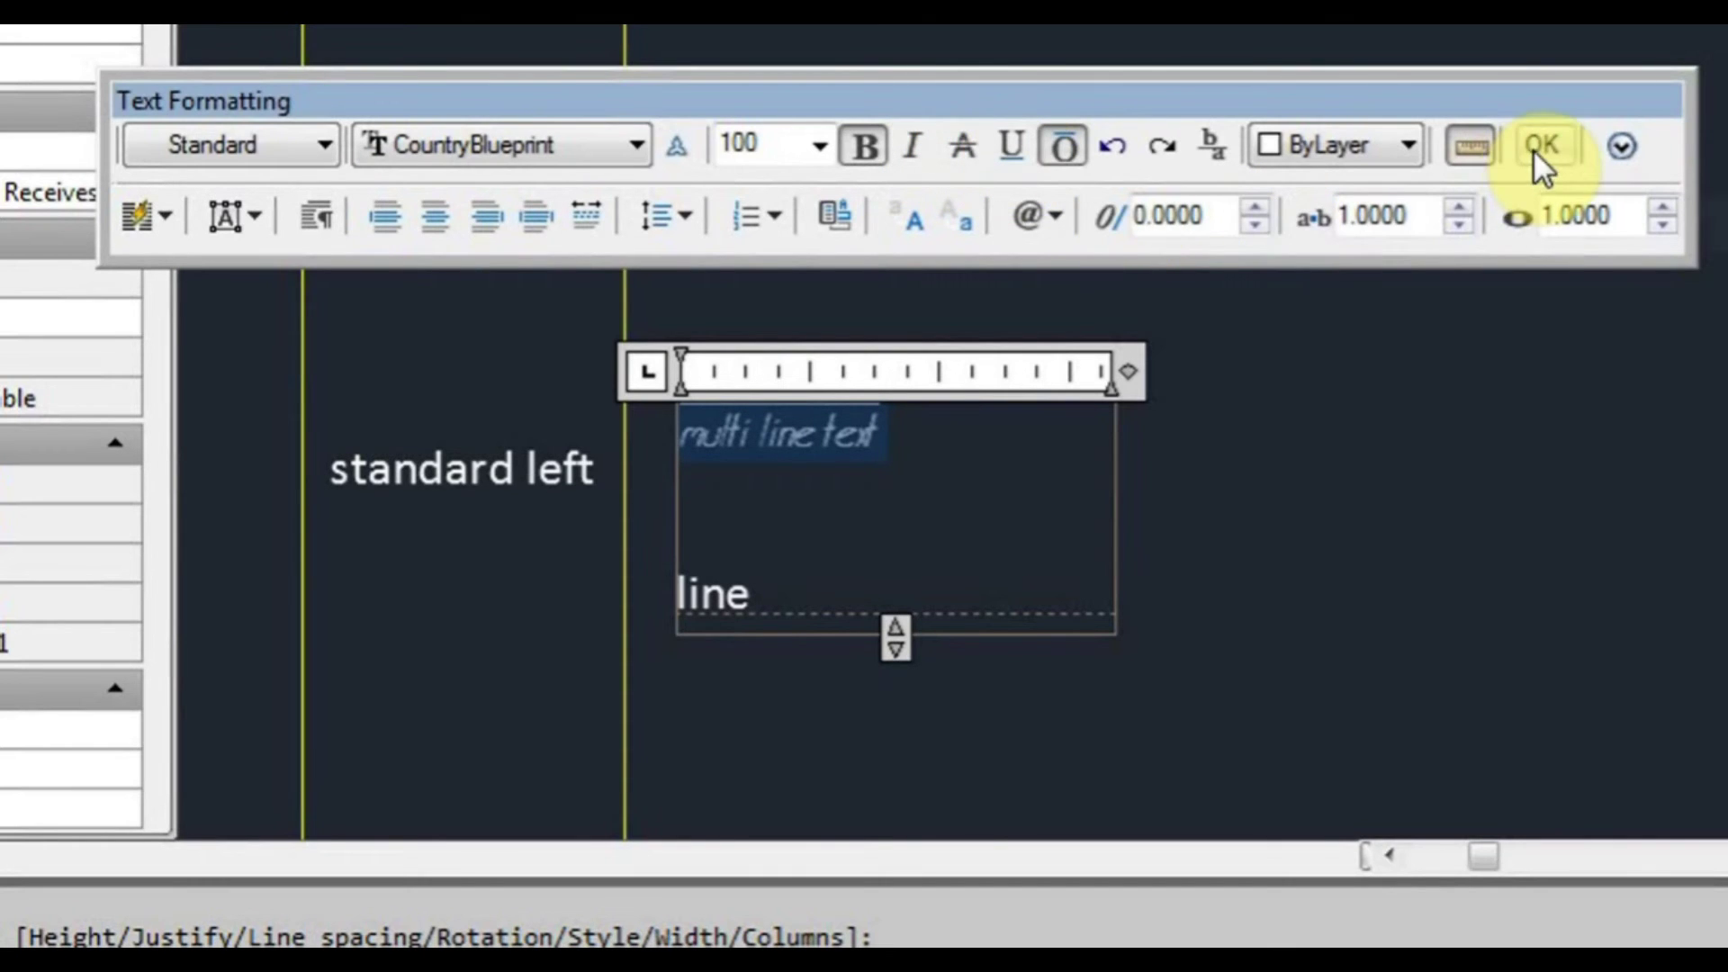
{"action": "left_click", "coordinate": [778, 143]}
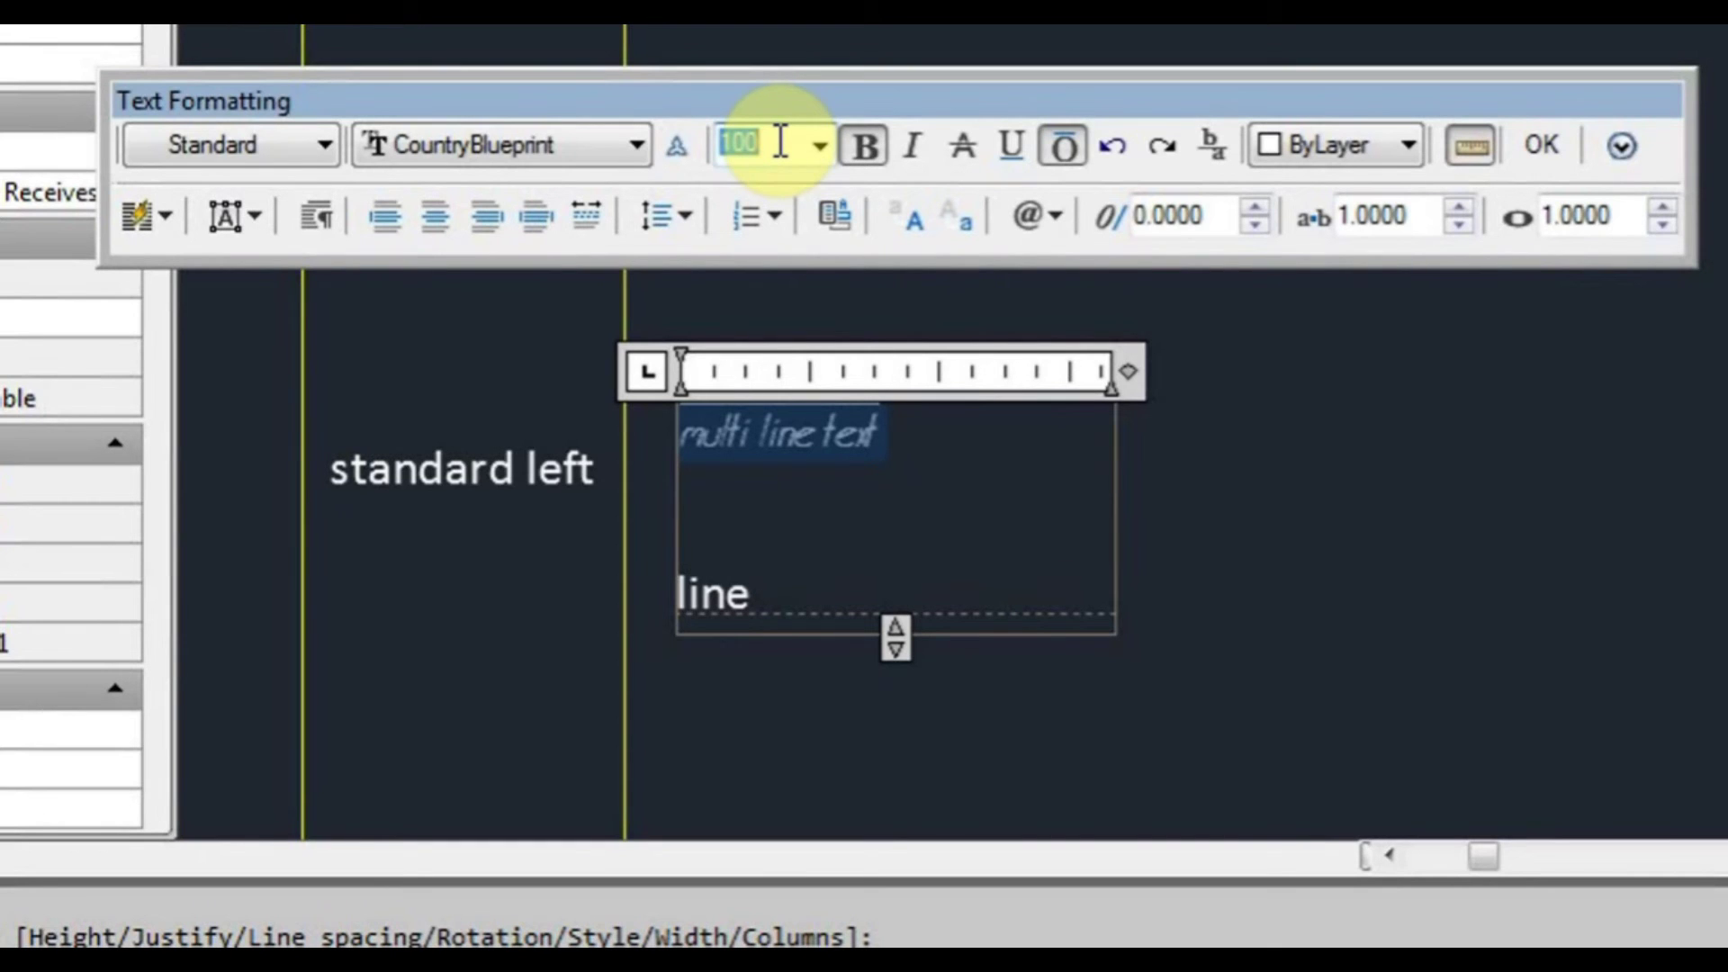
{"action": "type", "text": "200"}
{"action": "key", "text": "Return"}
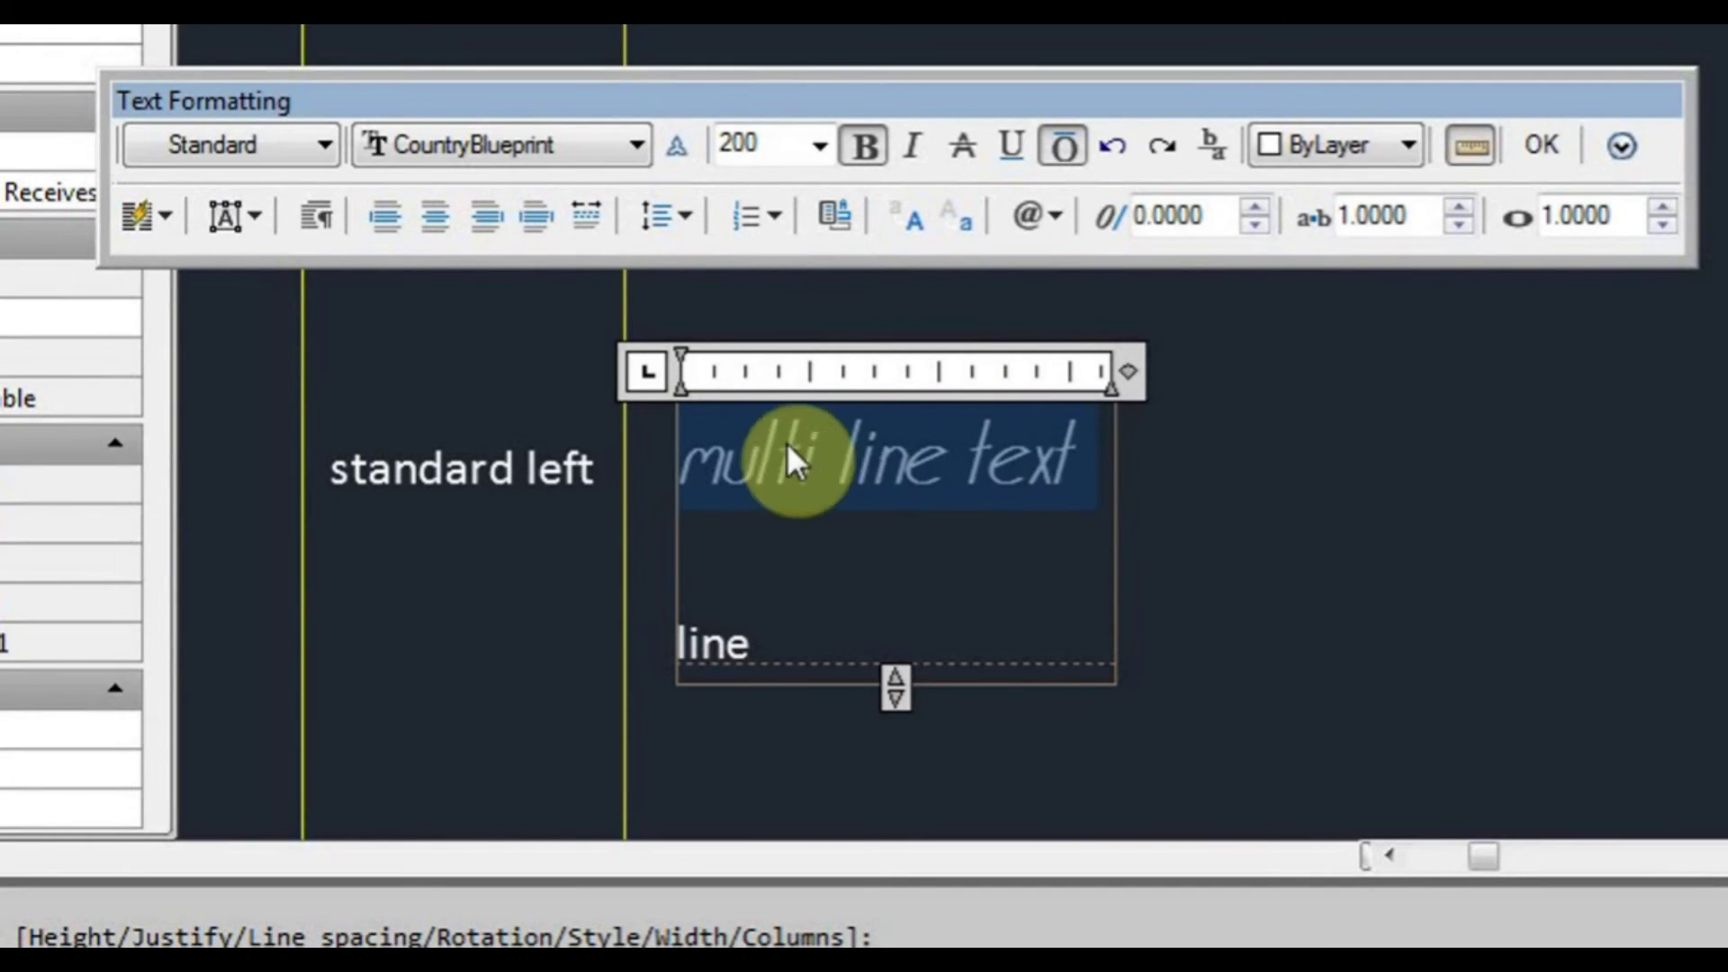
{"action": "left_click", "coordinate": [756, 641]}
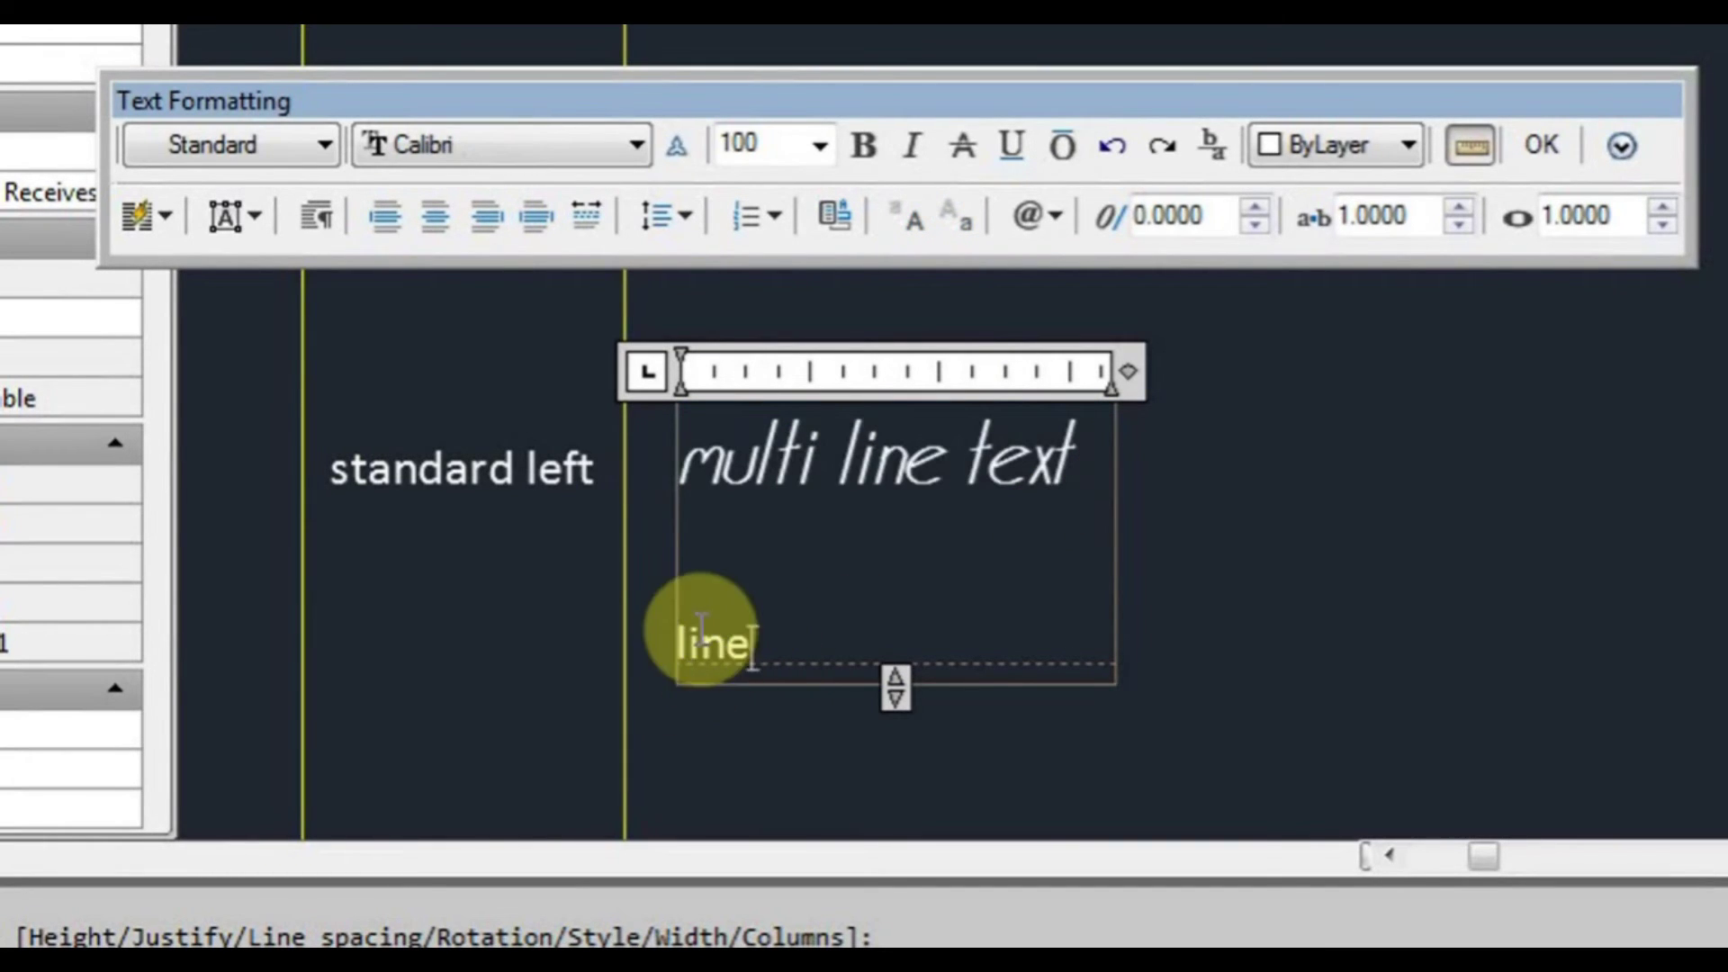
{"action": "left_click", "coordinate": [1537, 147]}
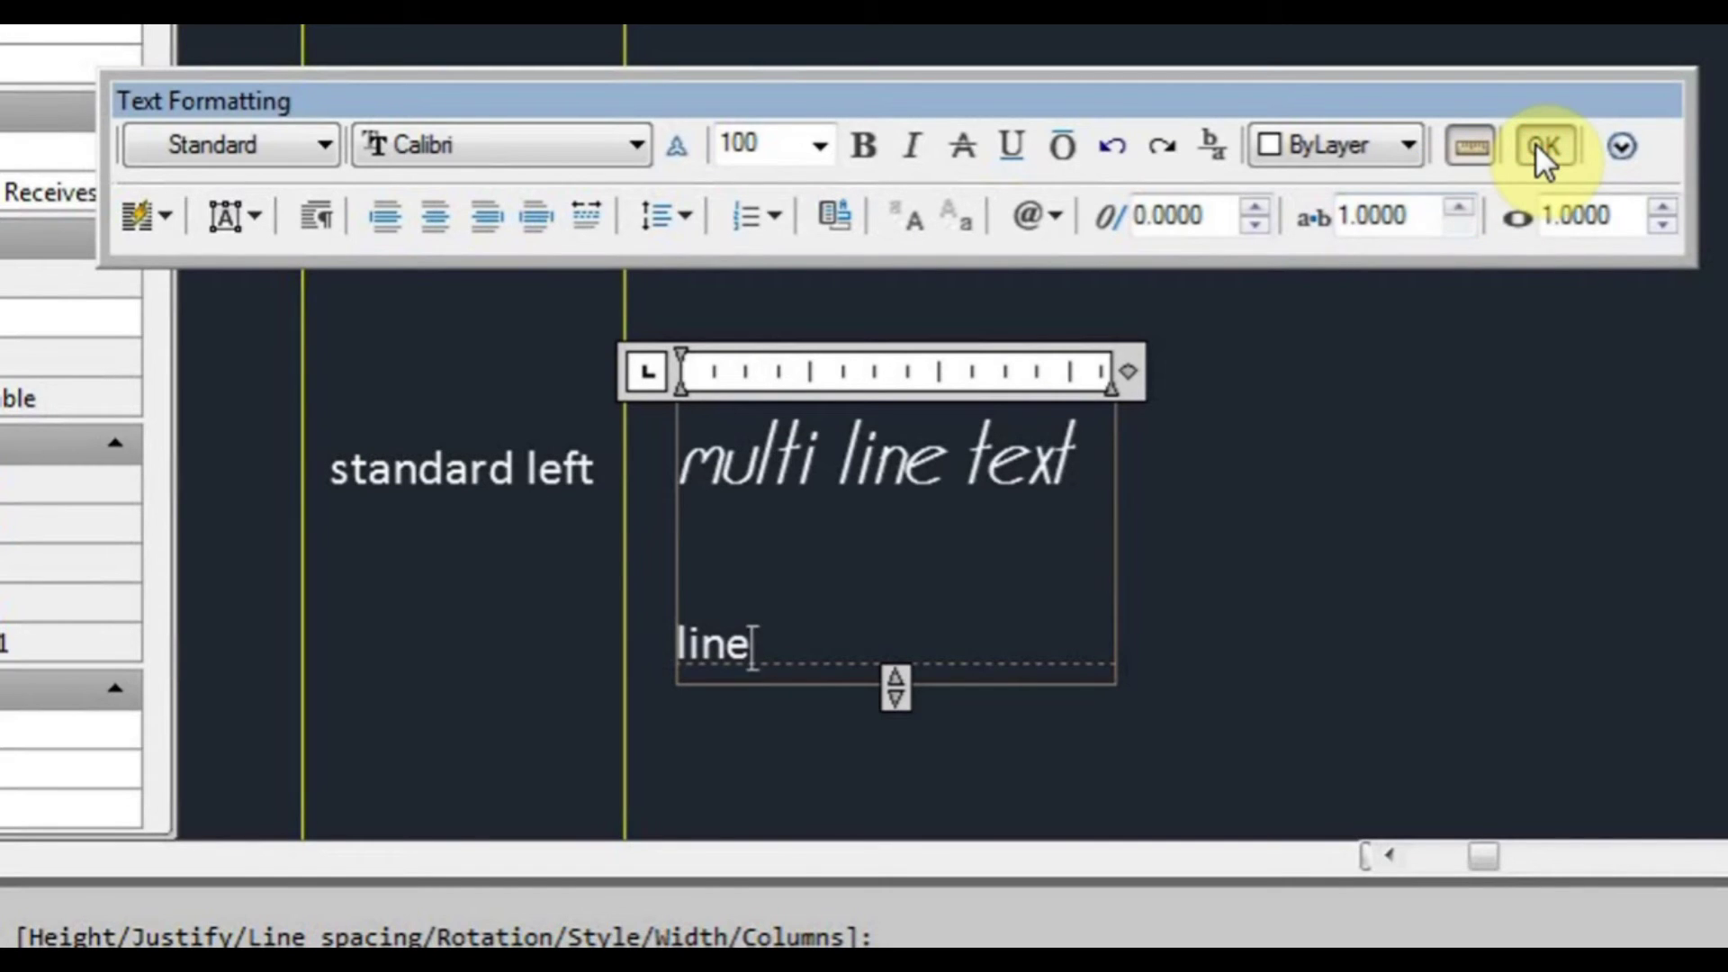
- Select the multi line text and set its justification to Middle center in Properties
{"action": "scroll", "coordinate": [910, 548], "scroll_direction": "down", "scroll_amount": 2}
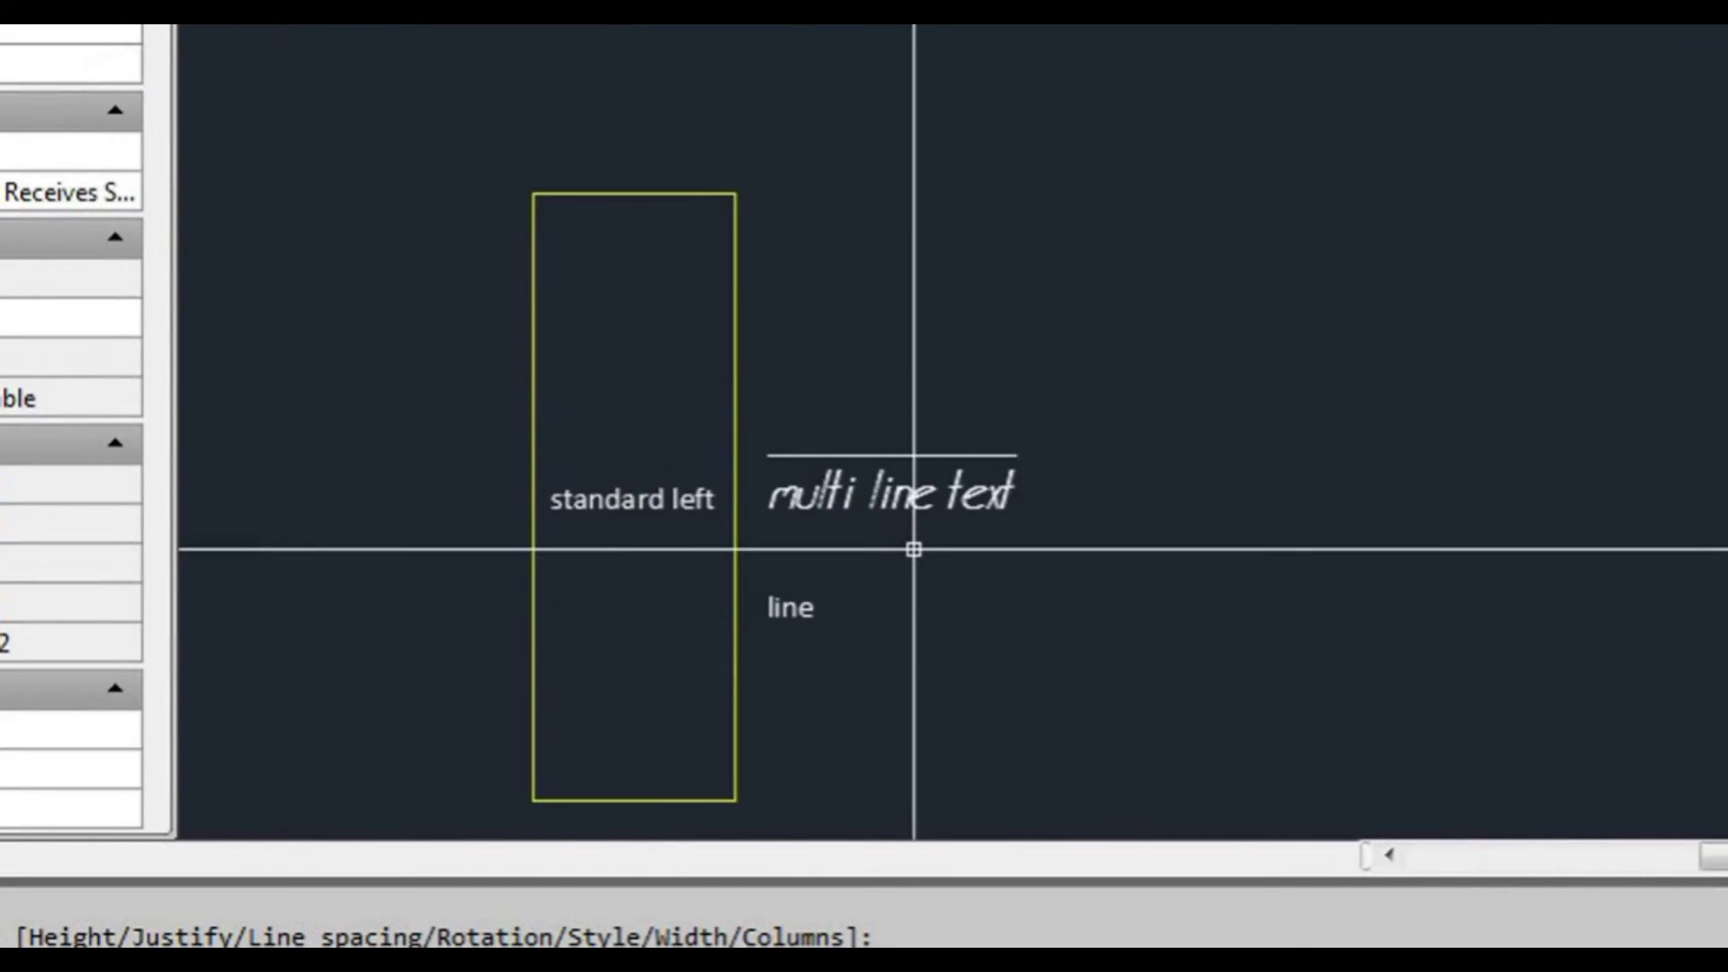
{"action": "scroll", "coordinate": [910, 549], "scroll_direction": "up", "scroll_amount": 2}
{"action": "middle_click_drag", "start_coordinate": [906, 552], "coordinate": [895, 494]}
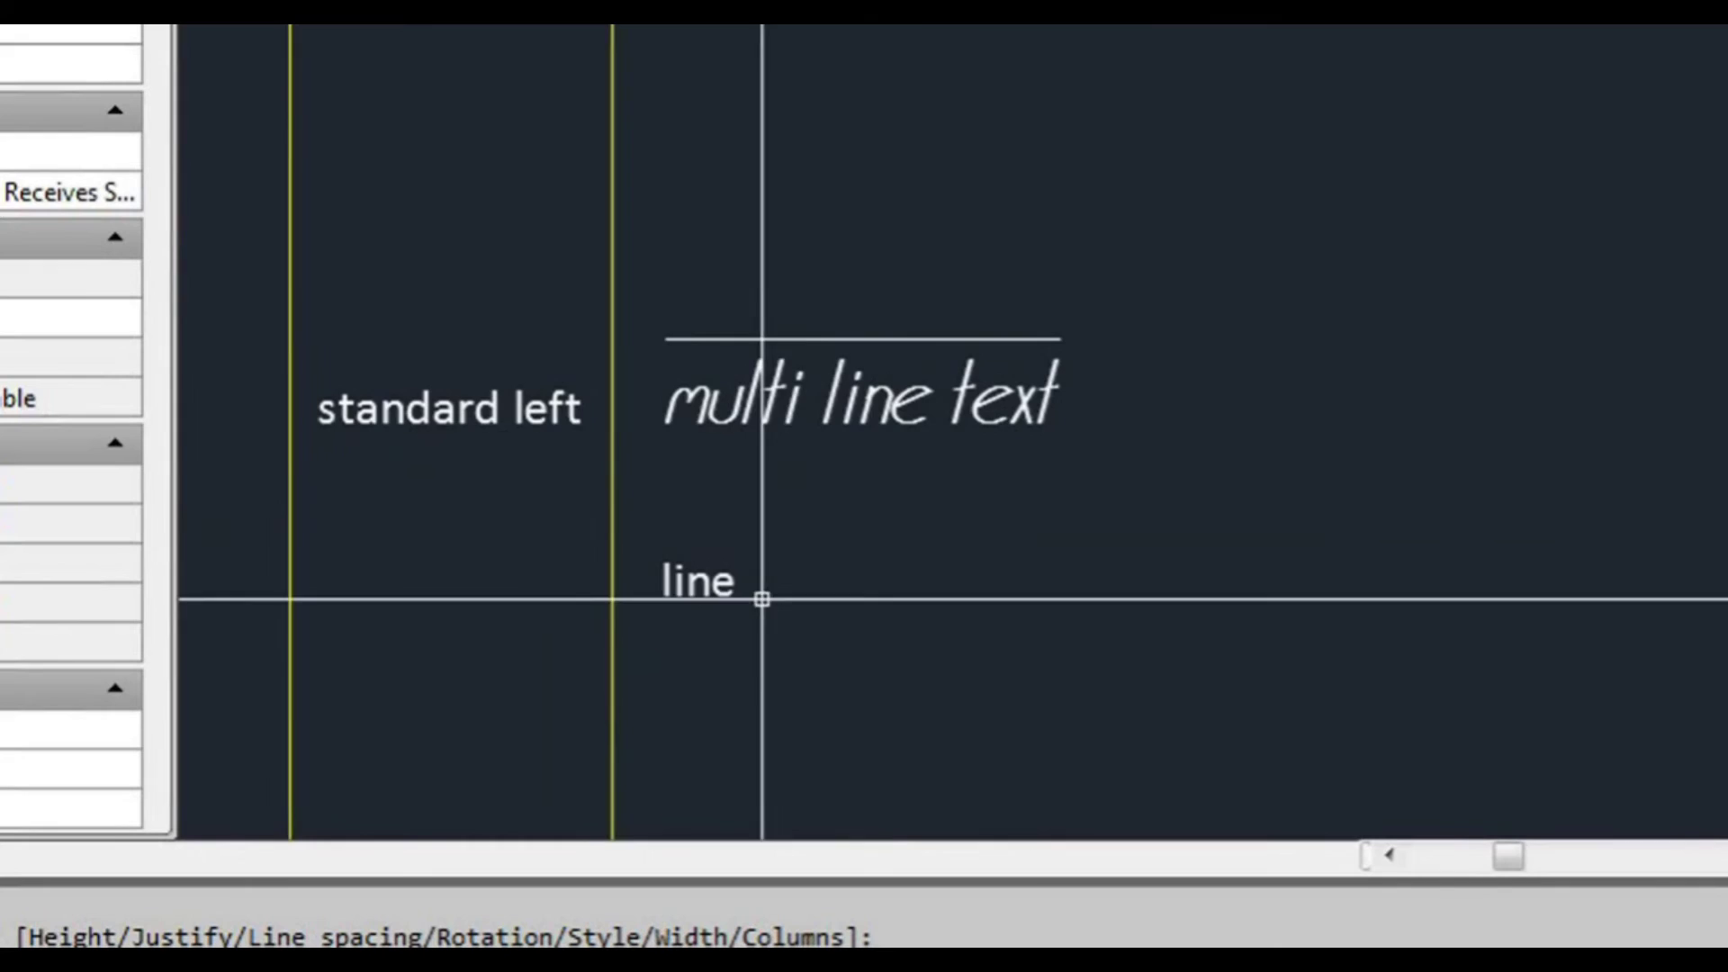
{"action": "scroll", "coordinate": [900, 386], "scroll_direction": "down", "scroll_amount": 2}
{"action": "left_click", "coordinate": [896, 386]}
{"action": "scroll", "coordinate": [959, 443], "scroll_direction": "up", "scroll_amount": 2}
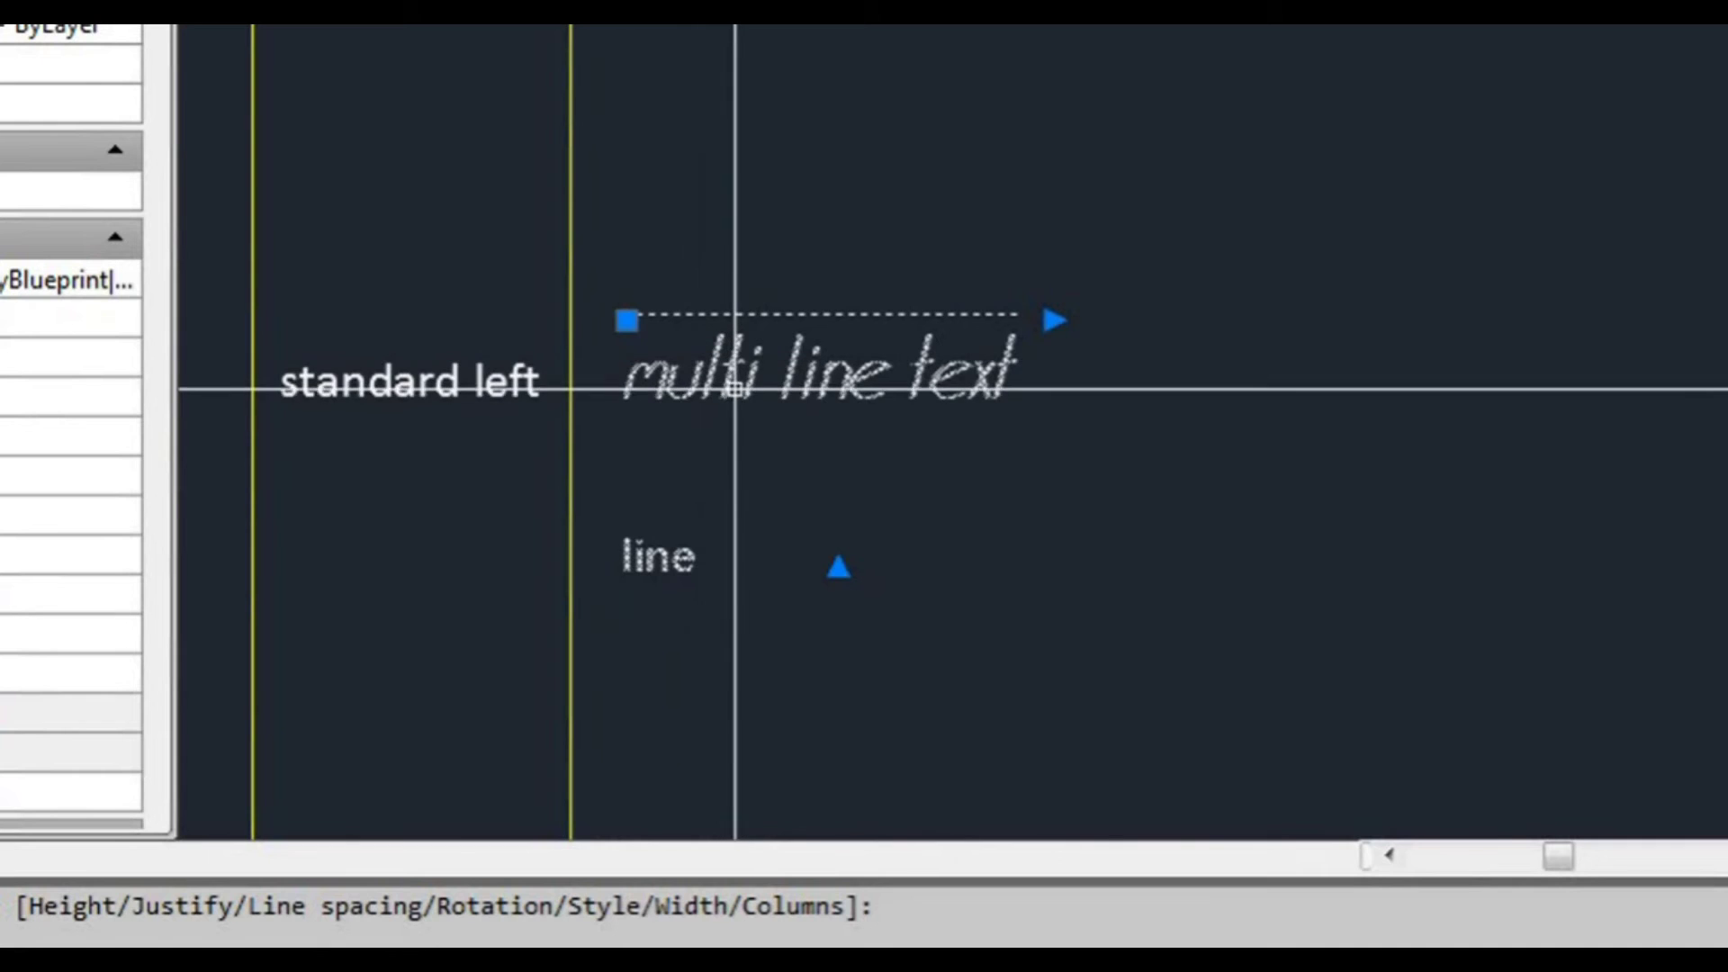
{"action": "left_click", "coordinate": [121, 401]}
{"action": "left_click", "coordinate": [120, 402]}
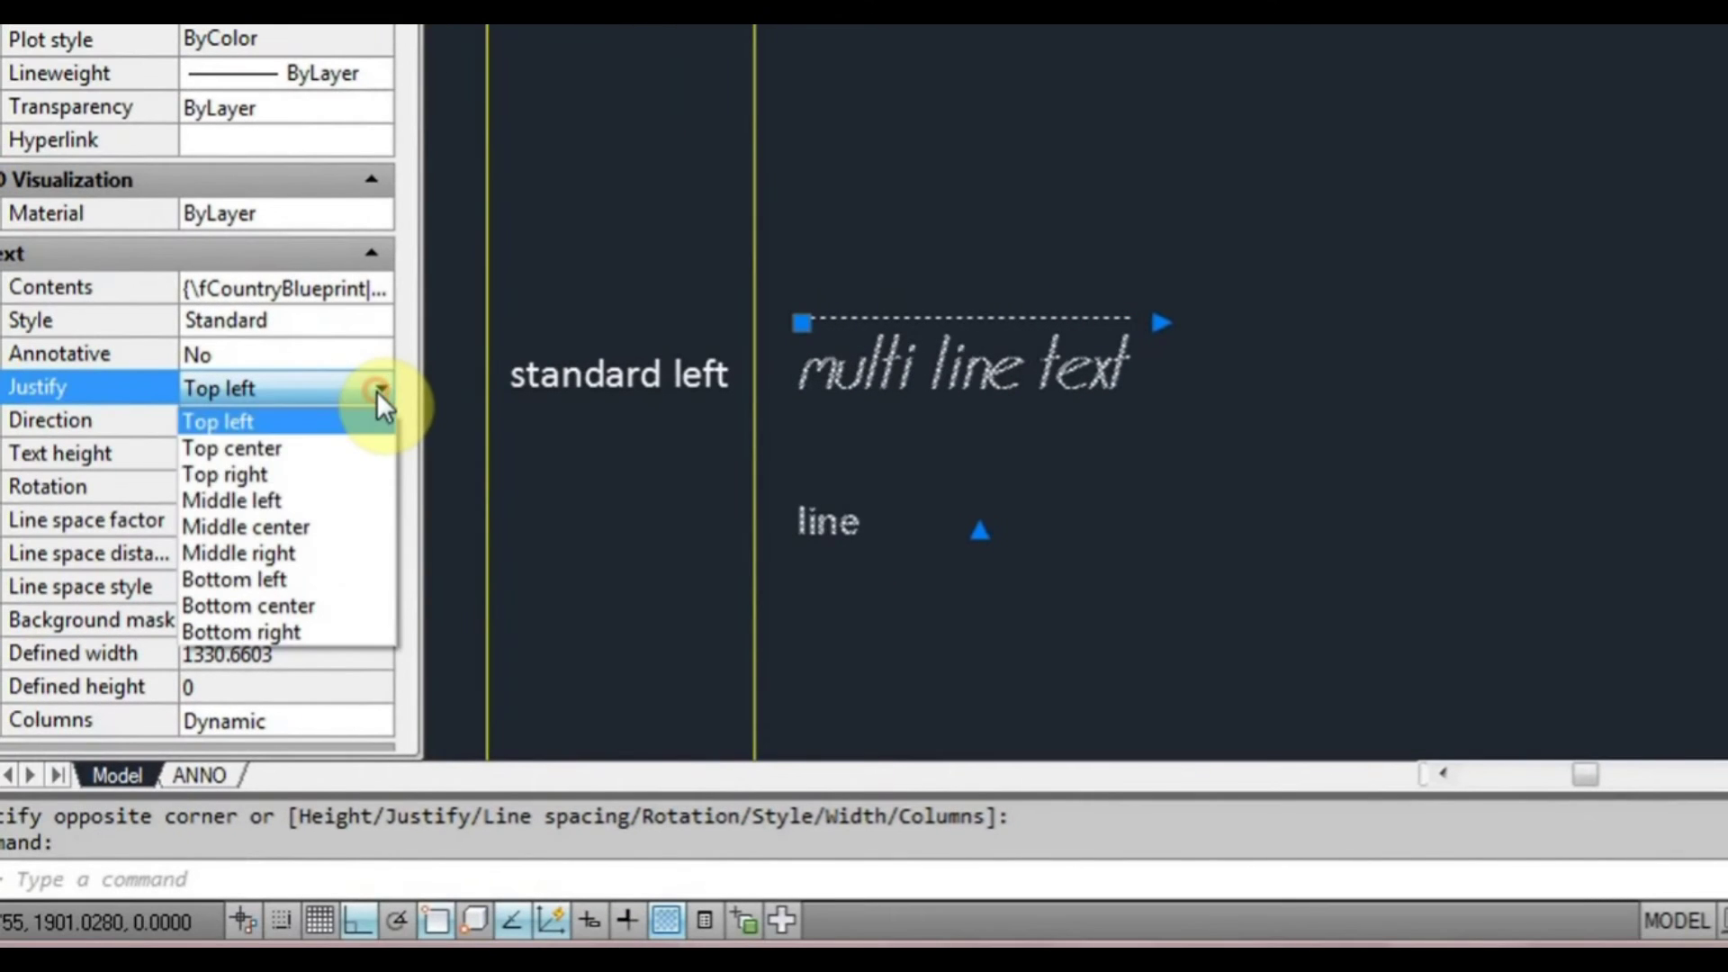
{"action": "left_click", "coordinate": [335, 527]}
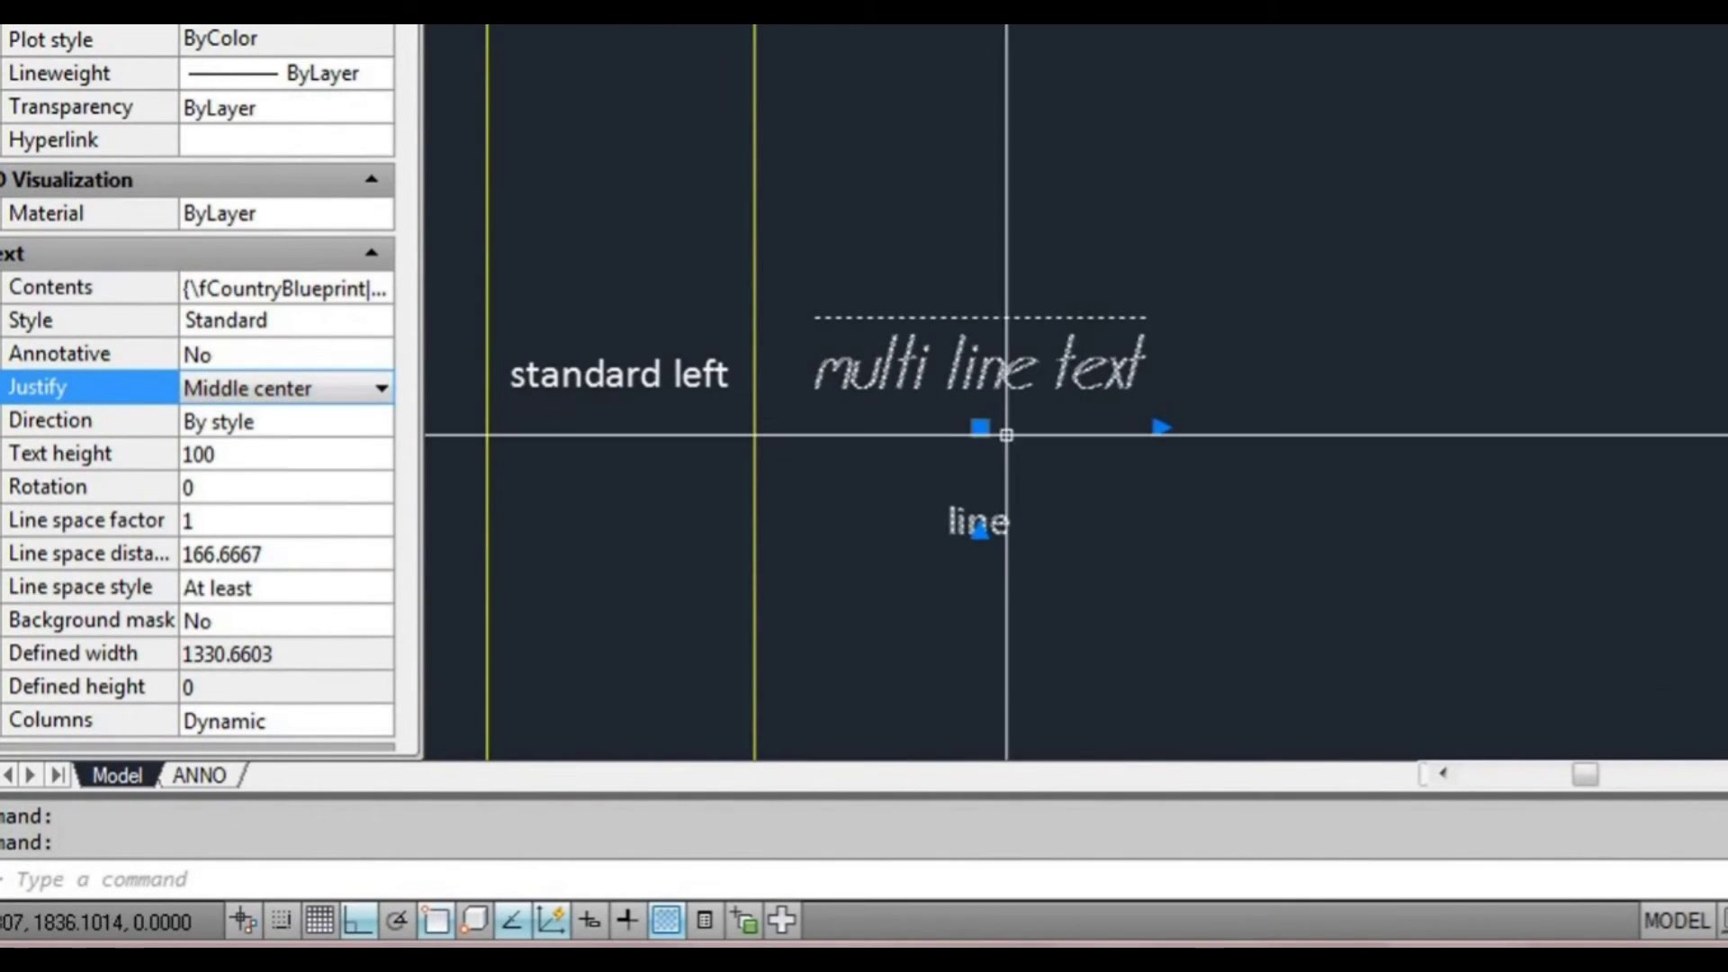
- Drag the column width and height grips so the text wraps onto three lines
{"action": "left_click", "coordinate": [1162, 434]}
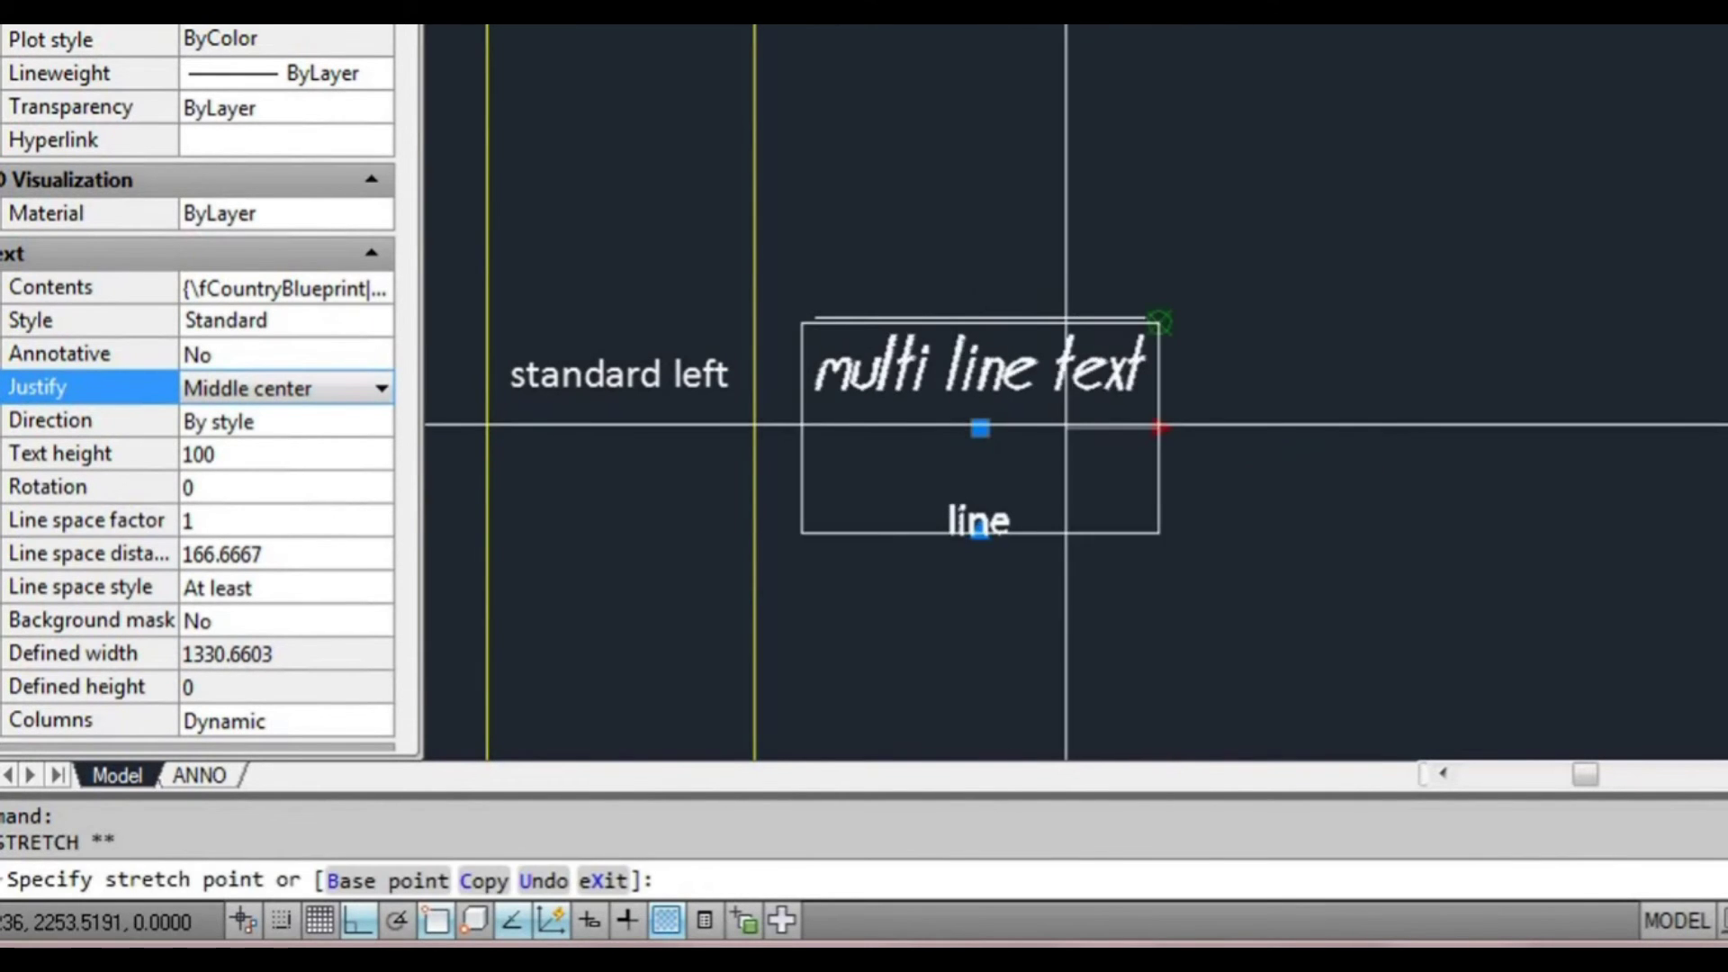
{"action": "left_click", "coordinate": [966, 398]}
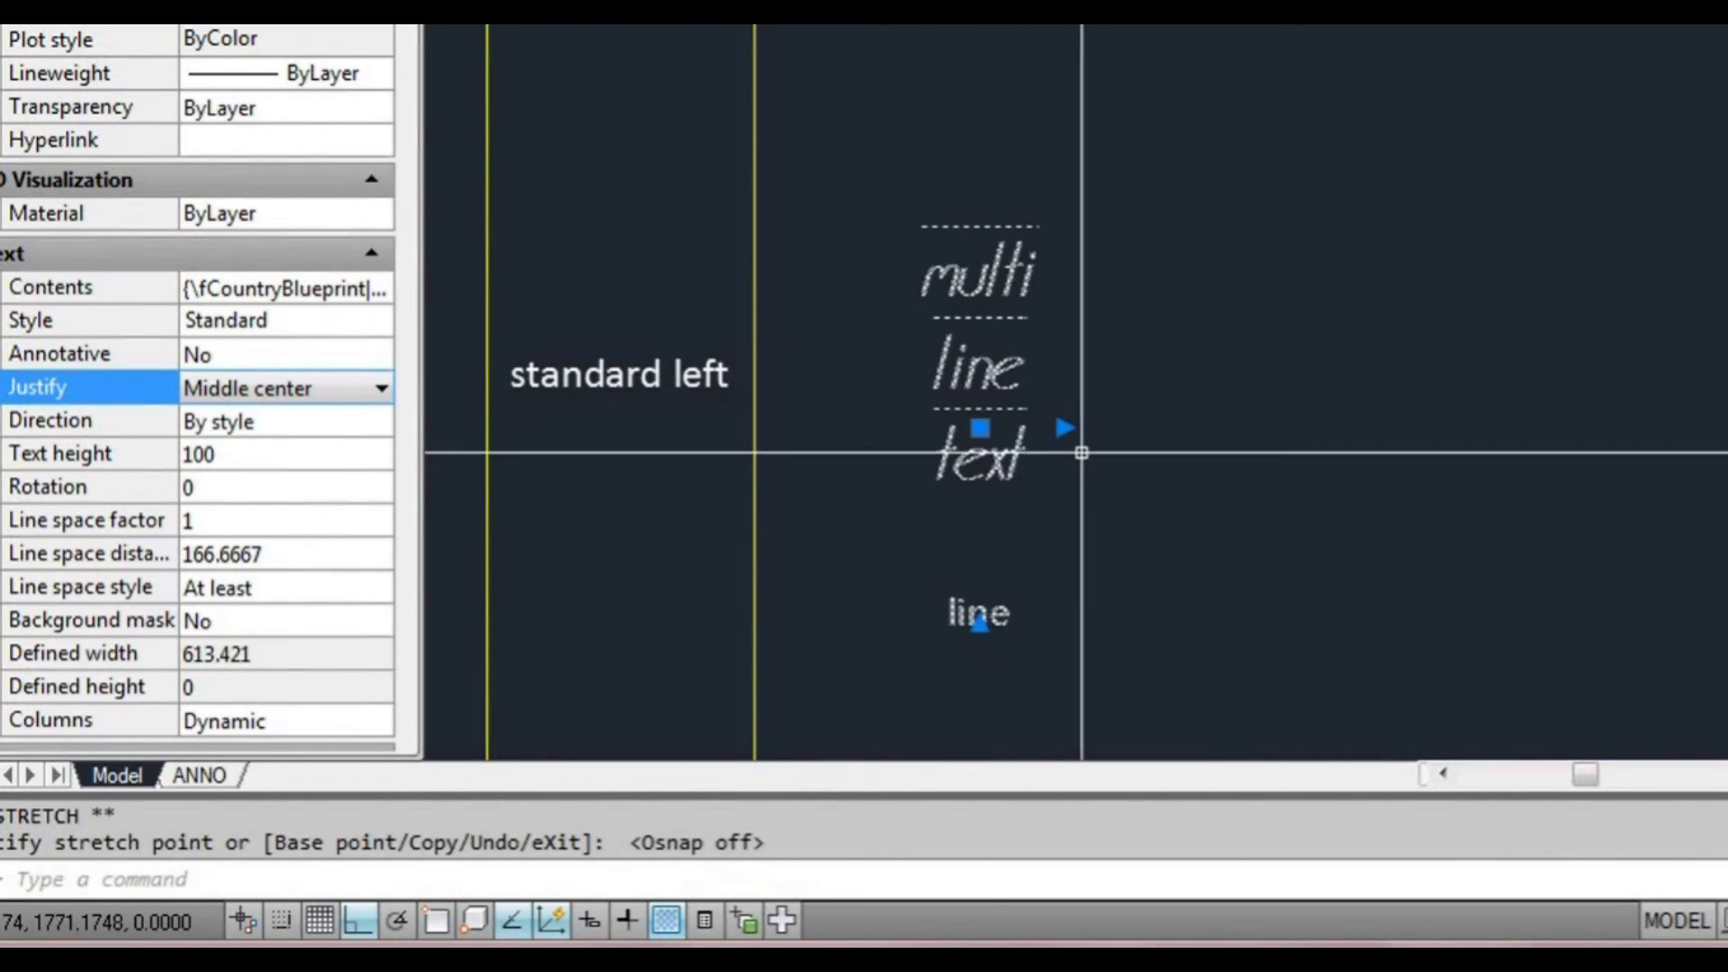
{"action": "left_click", "coordinate": [1065, 427]}
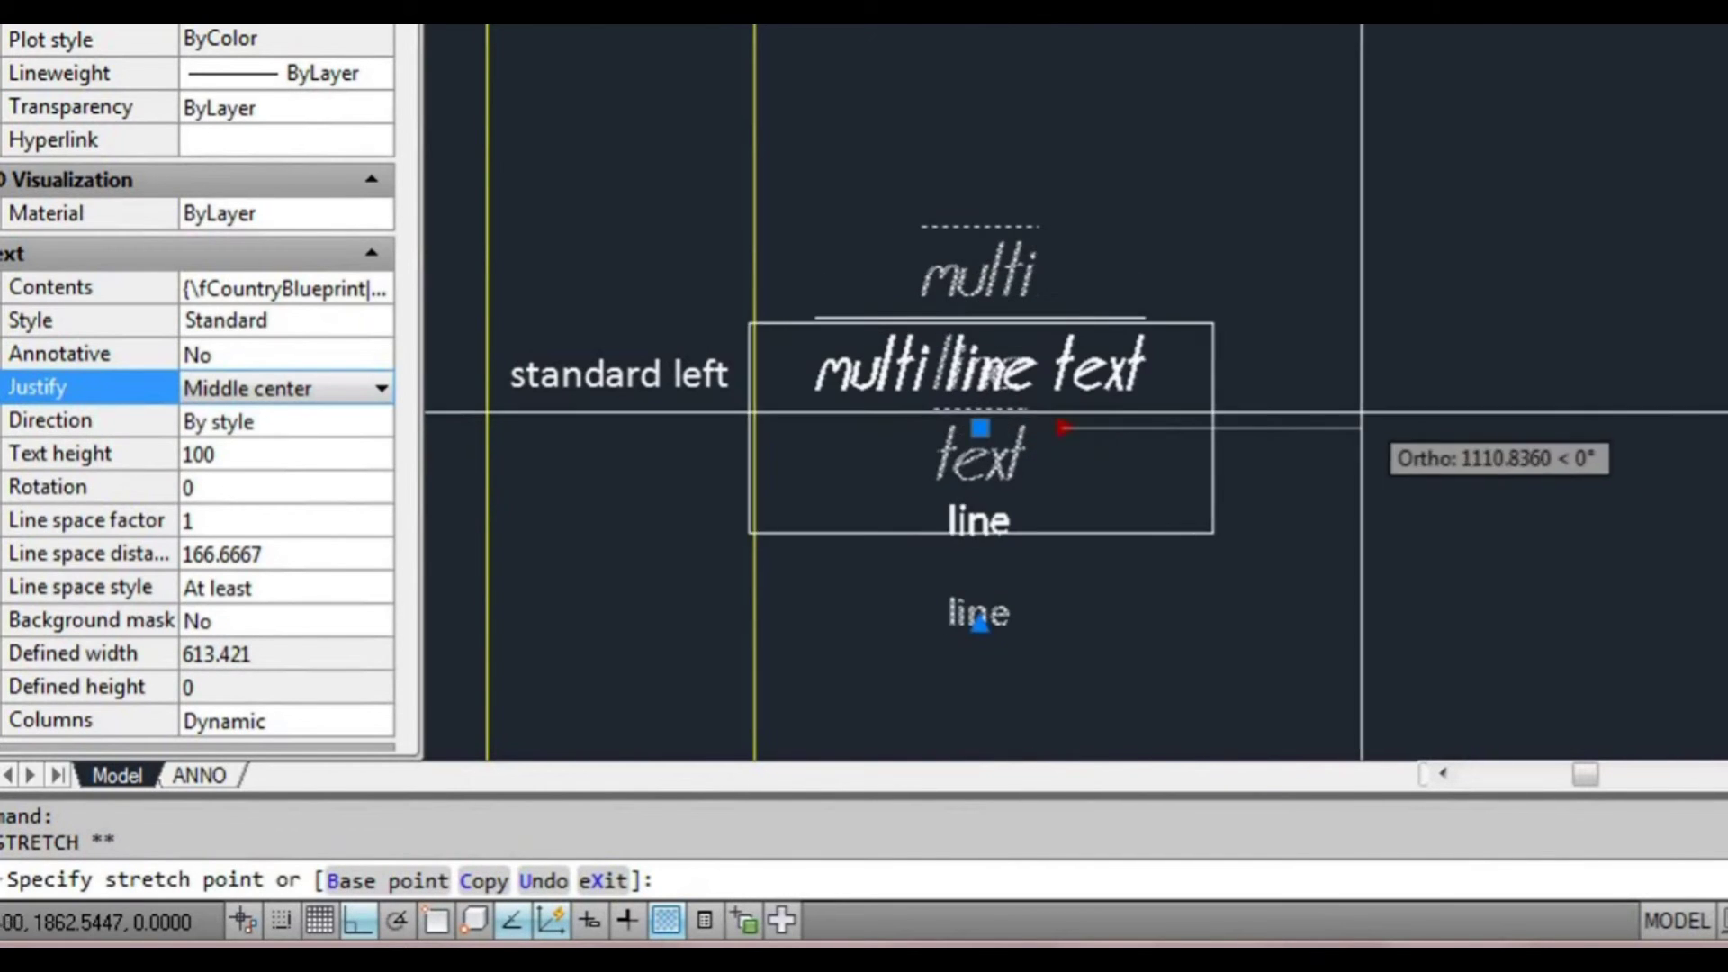
{"action": "left_click", "coordinate": [1080, 402]}
{"action": "left_click", "coordinate": [979, 623]}
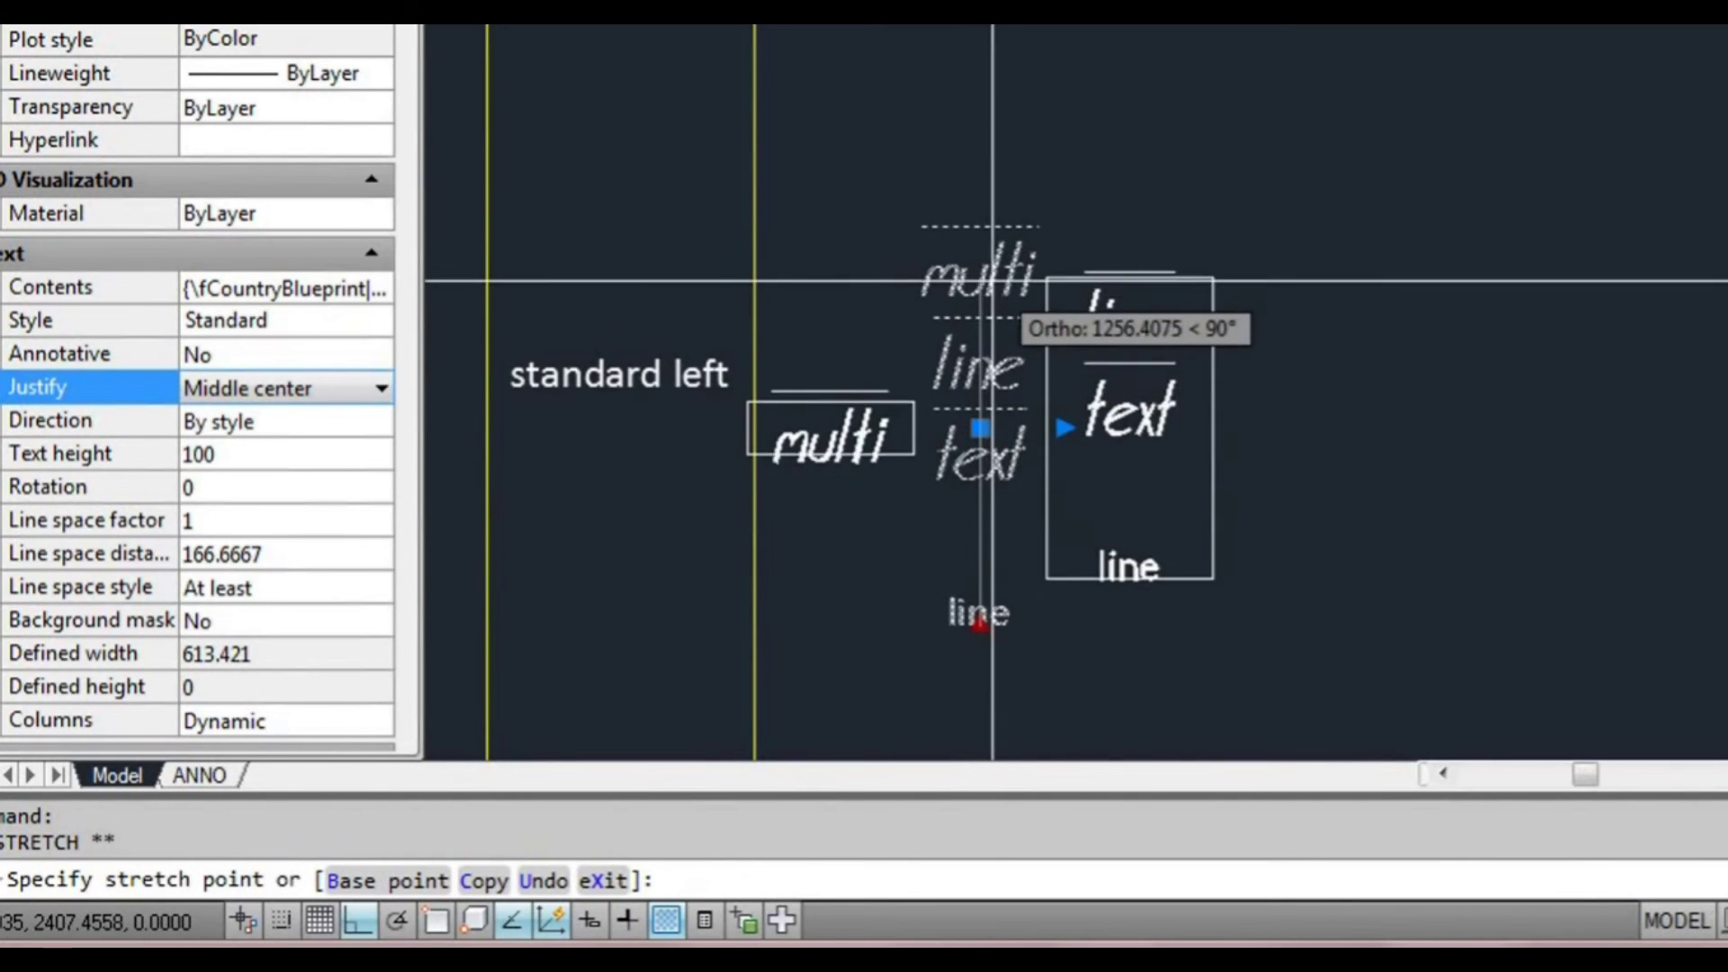
{"action": "left_click", "coordinate": [936, 651]}
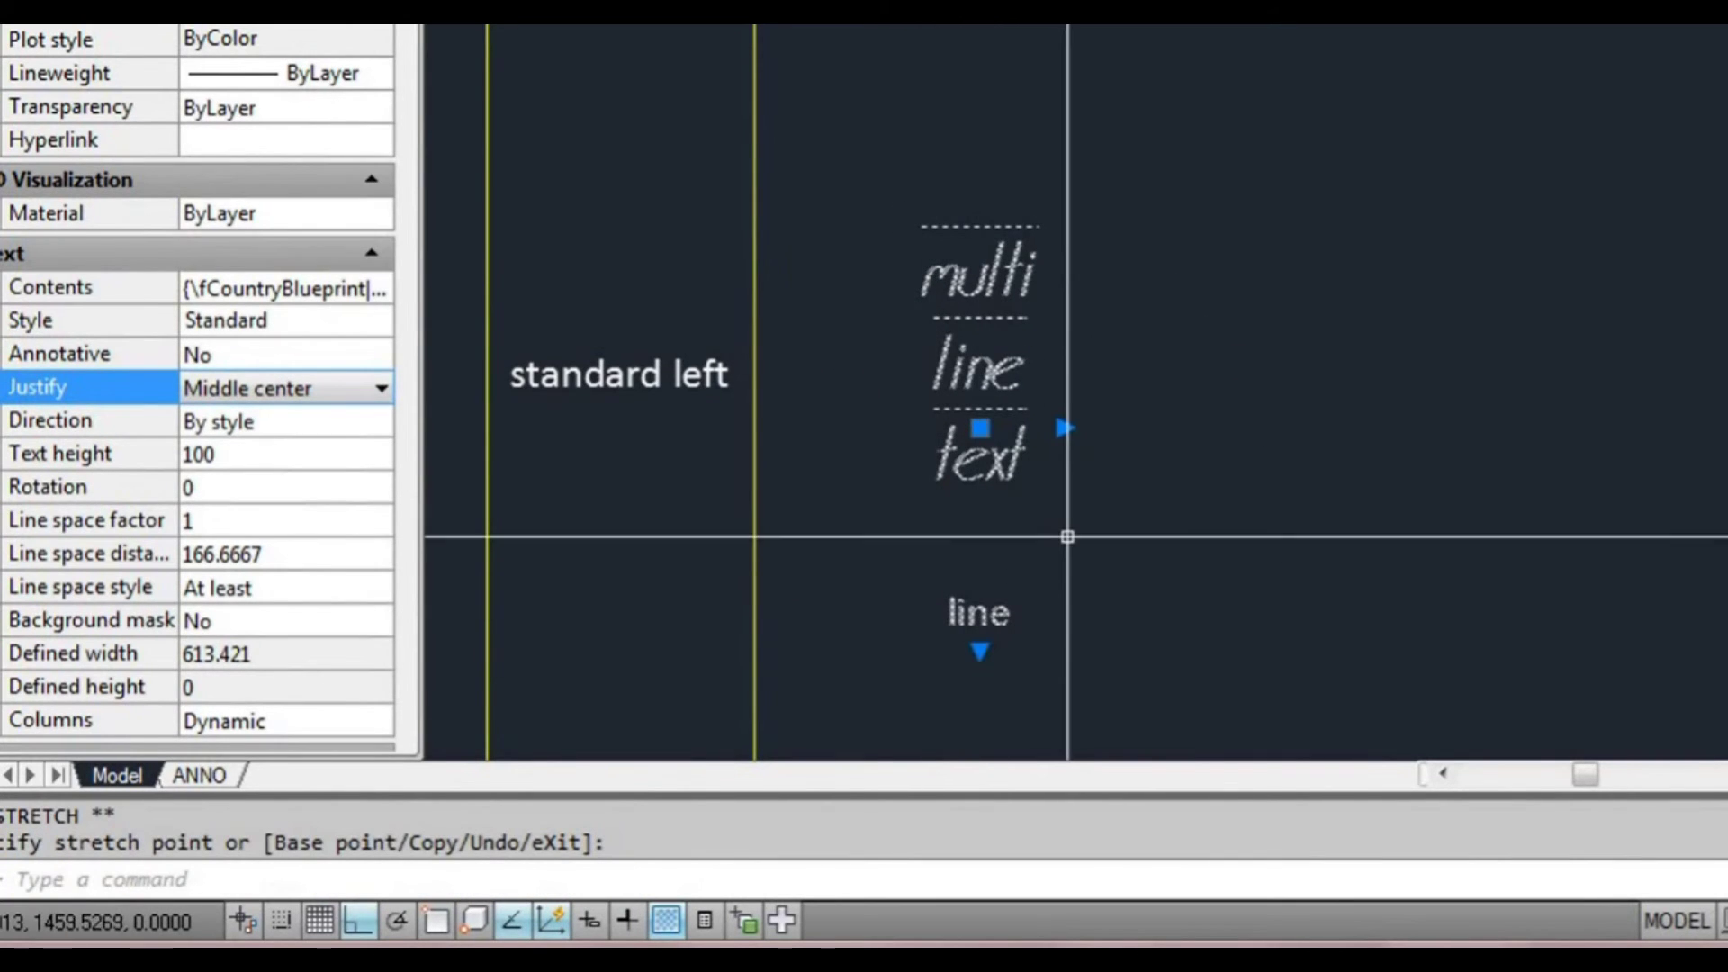
{"action": "scroll", "coordinate": [1080, 521], "scroll_direction": "down", "scroll_amount": 2}
{"action": "key", "text": "Escape"}
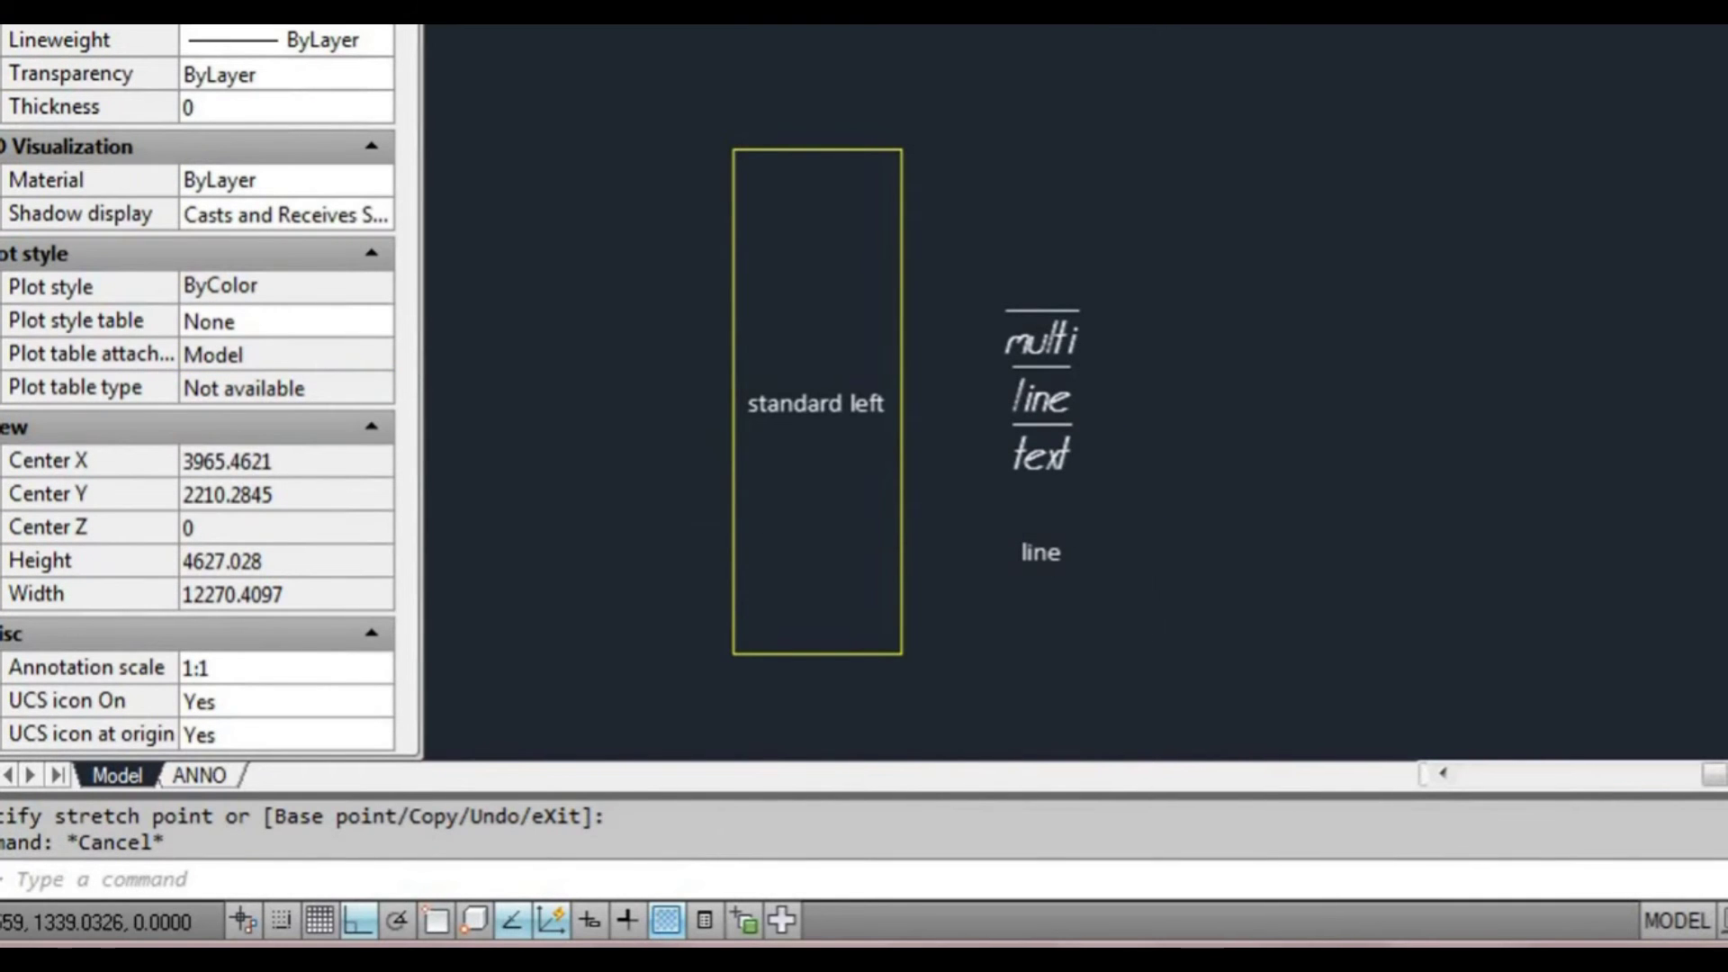
- Window-select the multi line text and erase it with E
{"action": "left_click", "coordinate": [1145, 524]}
{"action": "left_click", "coordinate": [1040, 423]}
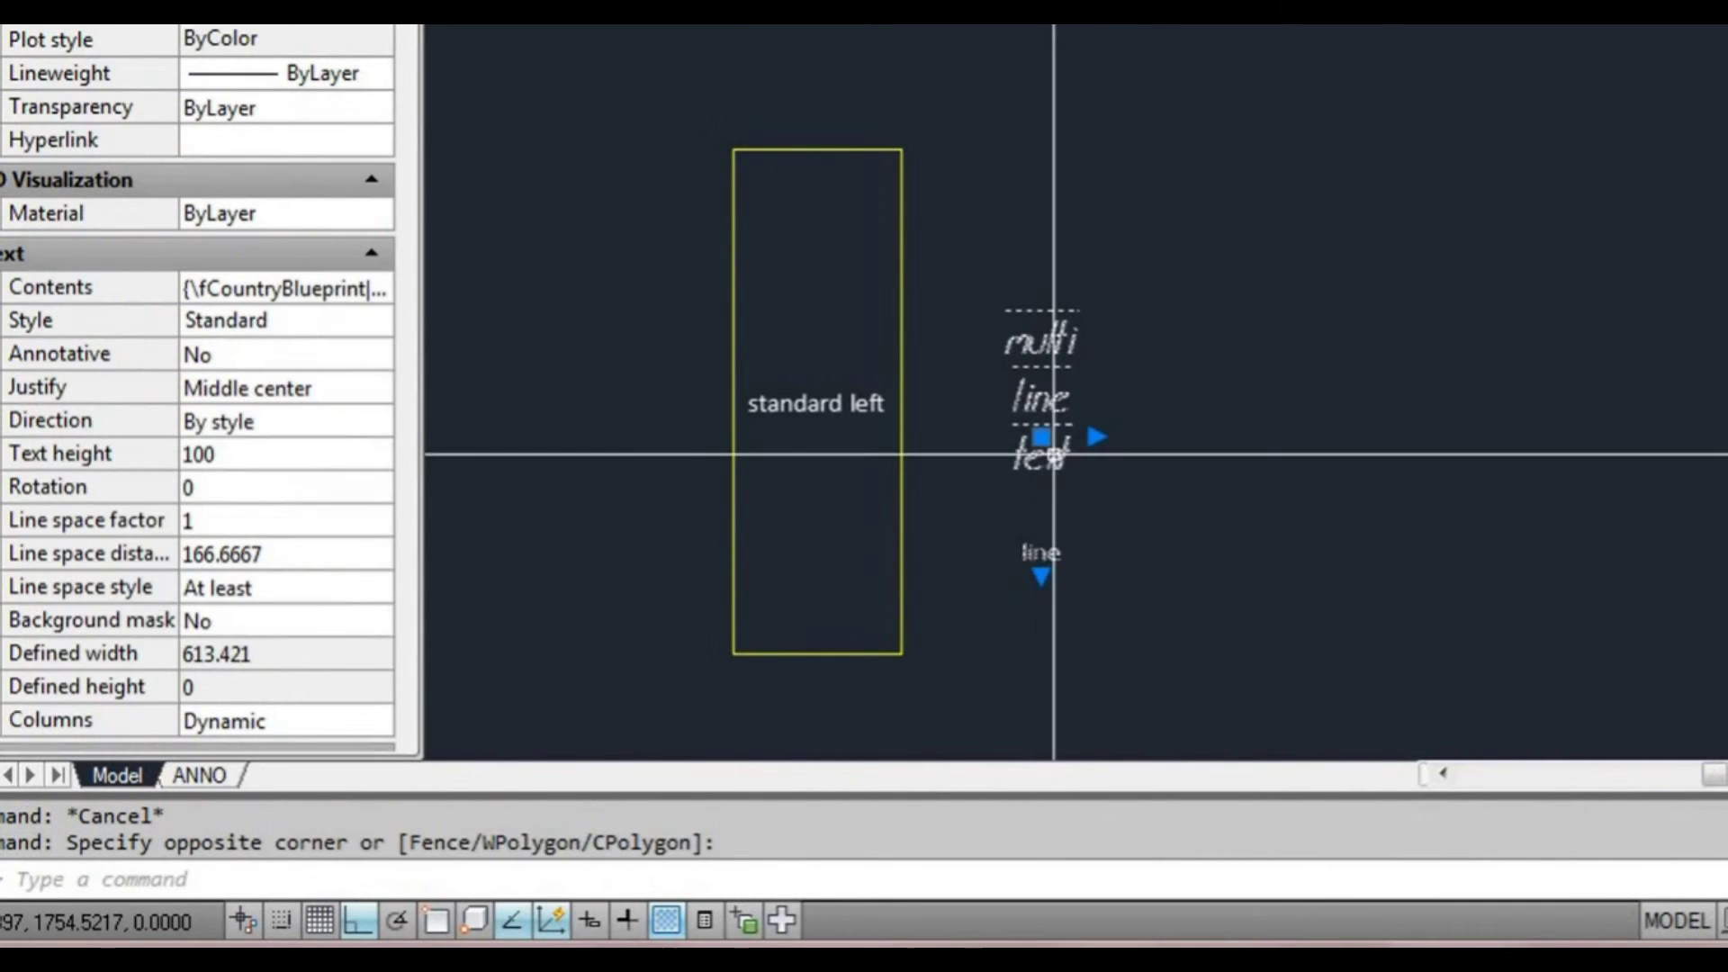
{"action": "type", "text": "e"}
{"action": "right_click", "coordinate": [1053, 463]}
- Centre on the standard left text, check its height in Text Style, and cancel
{"action": "middle_click_drag", "start_coordinate": [1048, 486], "coordinate": [1218, 462]}
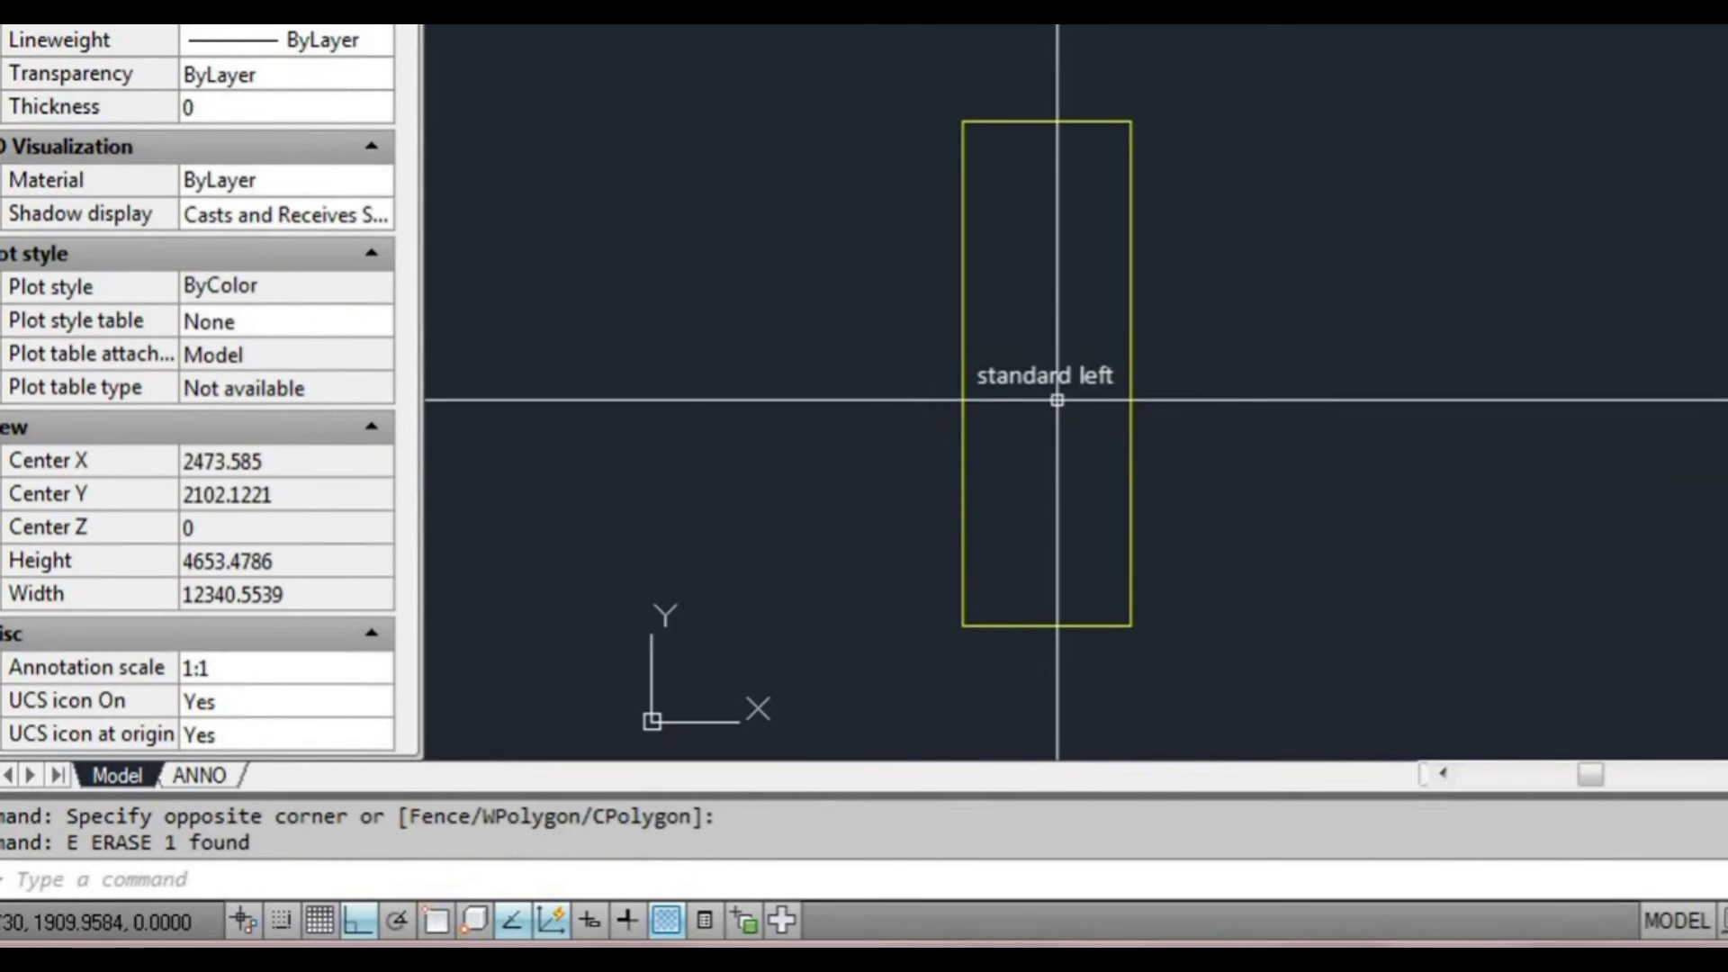
{"action": "scroll", "coordinate": [1049, 397], "scroll_direction": "up", "scroll_amount": 3}
{"action": "scroll", "coordinate": [1097, 411], "scroll_direction": "down", "scroll_amount": 3}
{"action": "middle_click_drag", "start_coordinate": [1096, 410], "coordinate": [1014, 397]}
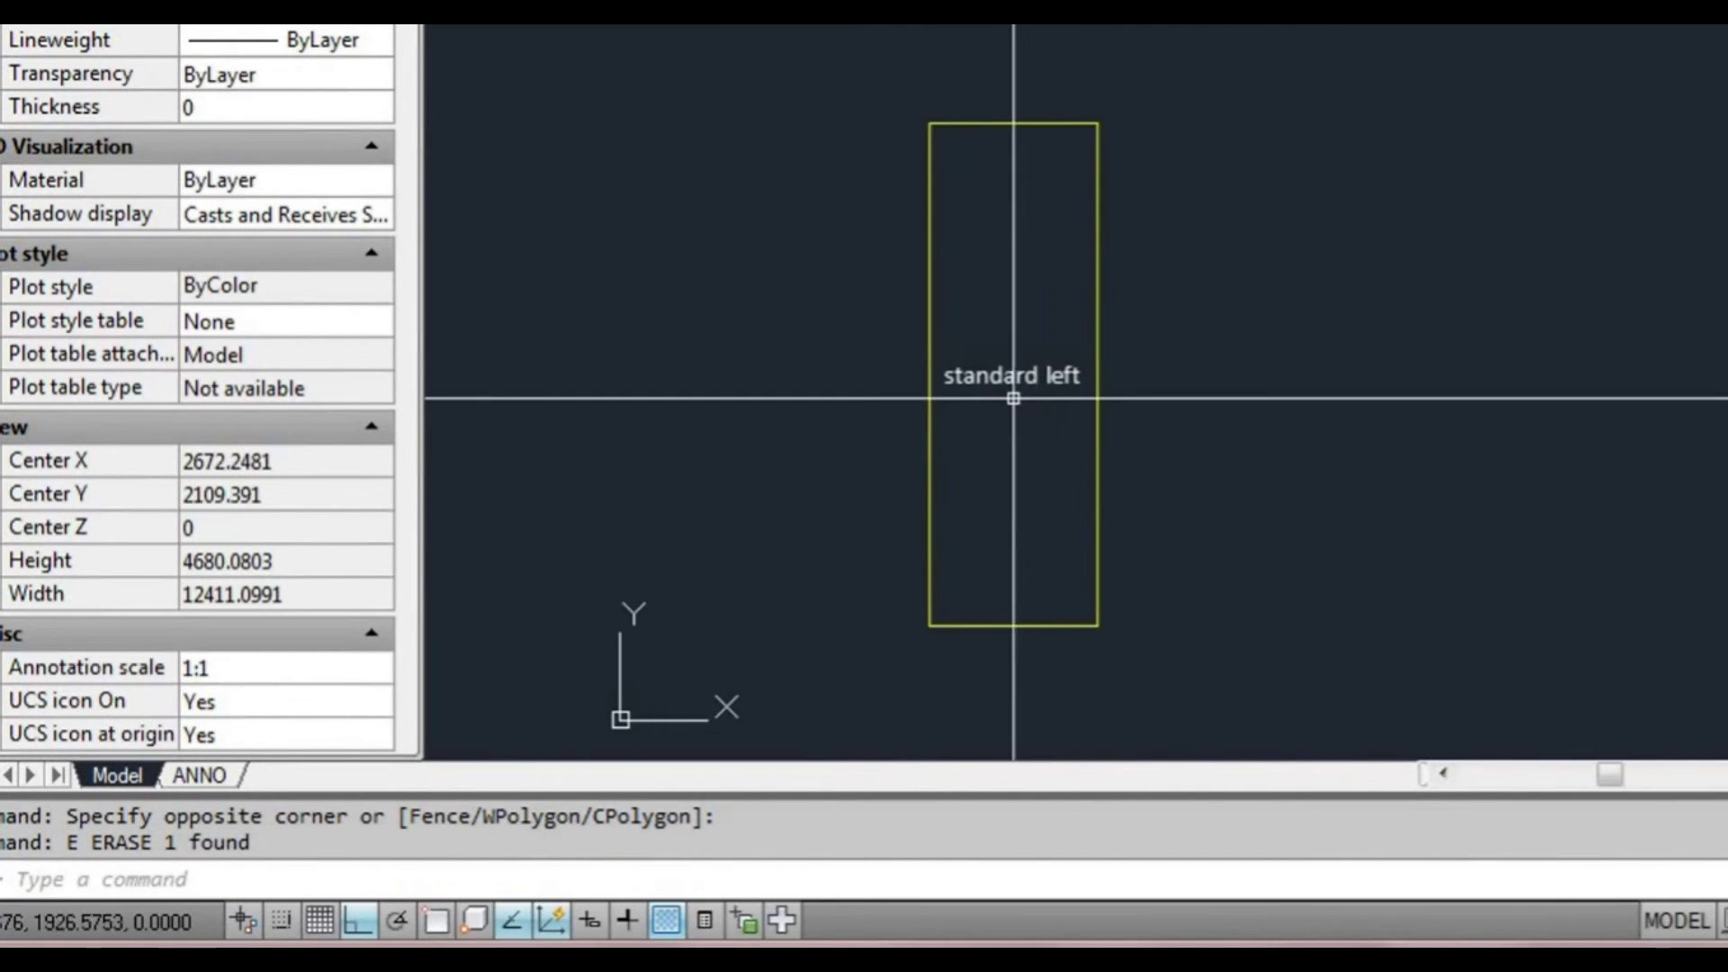
{"action": "scroll", "coordinate": [1014, 397], "scroll_direction": "up", "scroll_amount": 2}
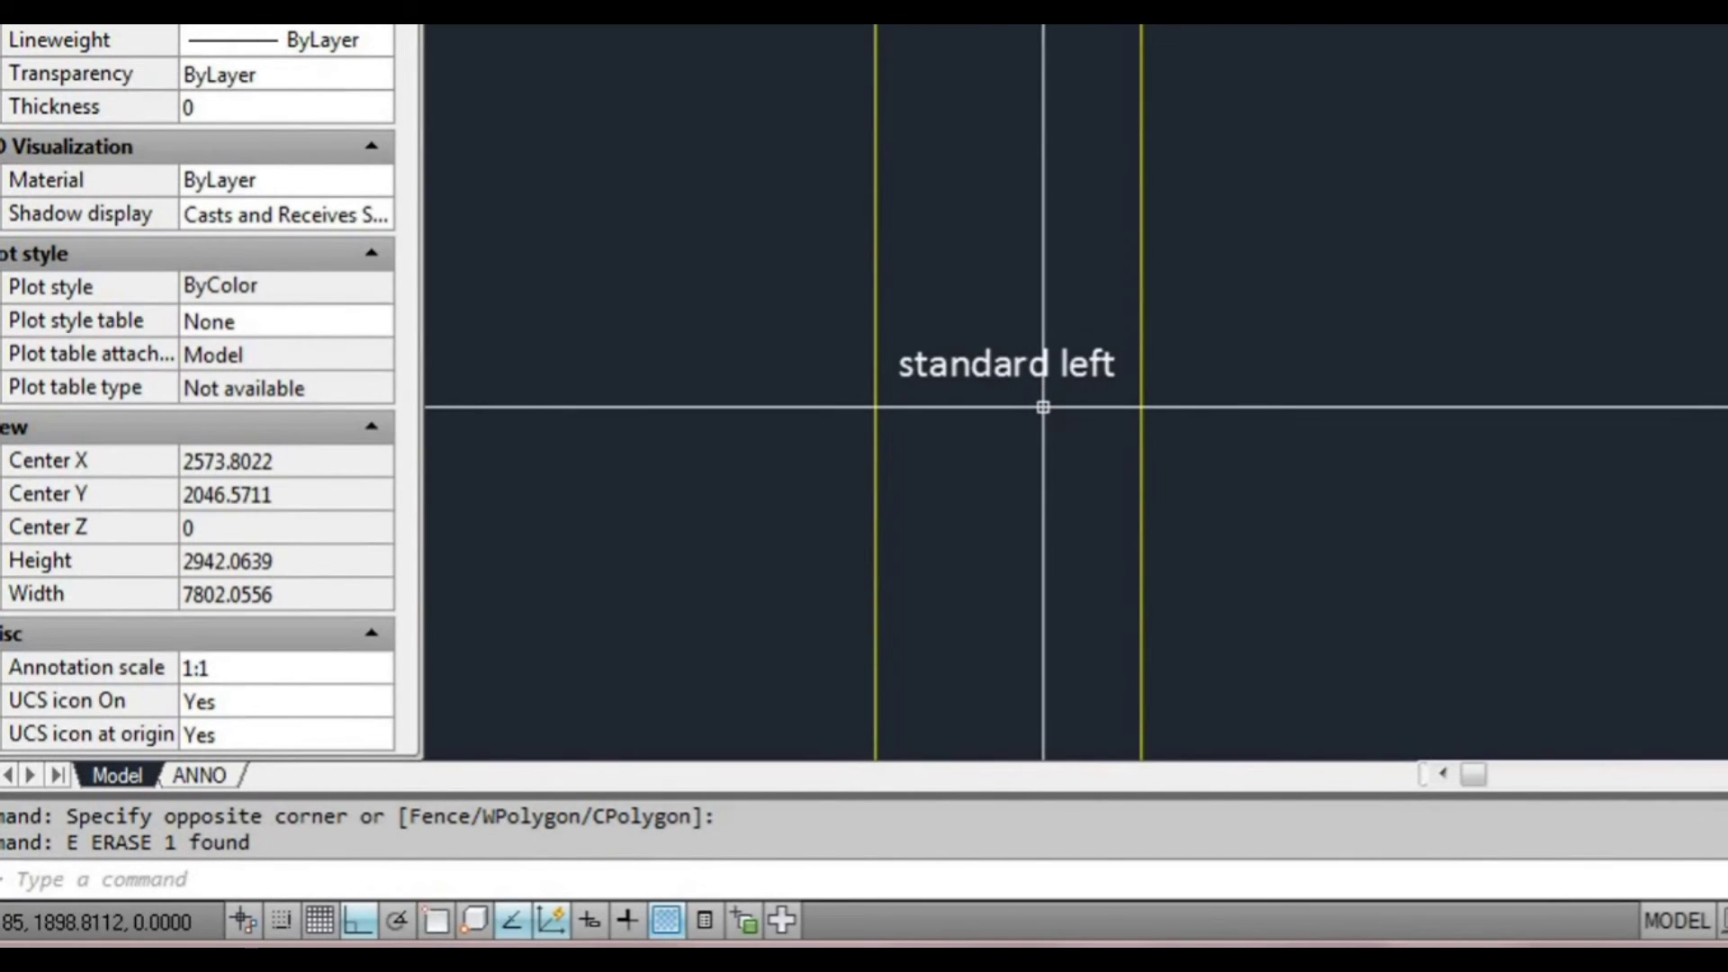
{"action": "type", "text": "st"}
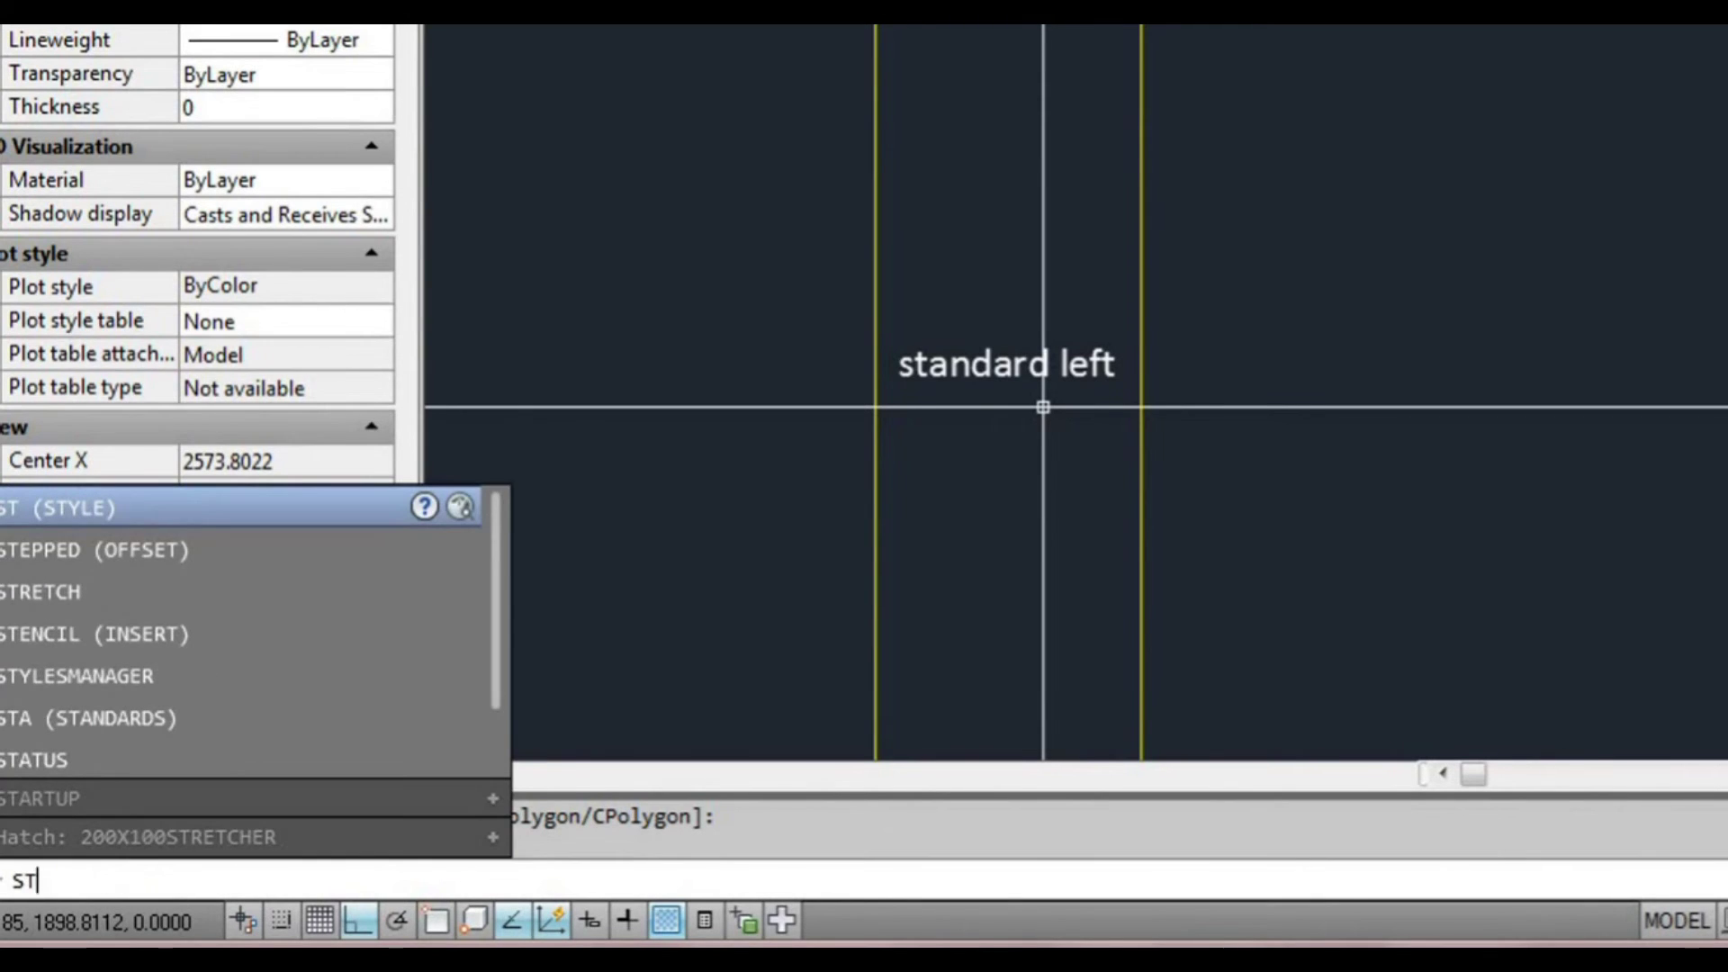
{"action": "key", "text": "Return"}
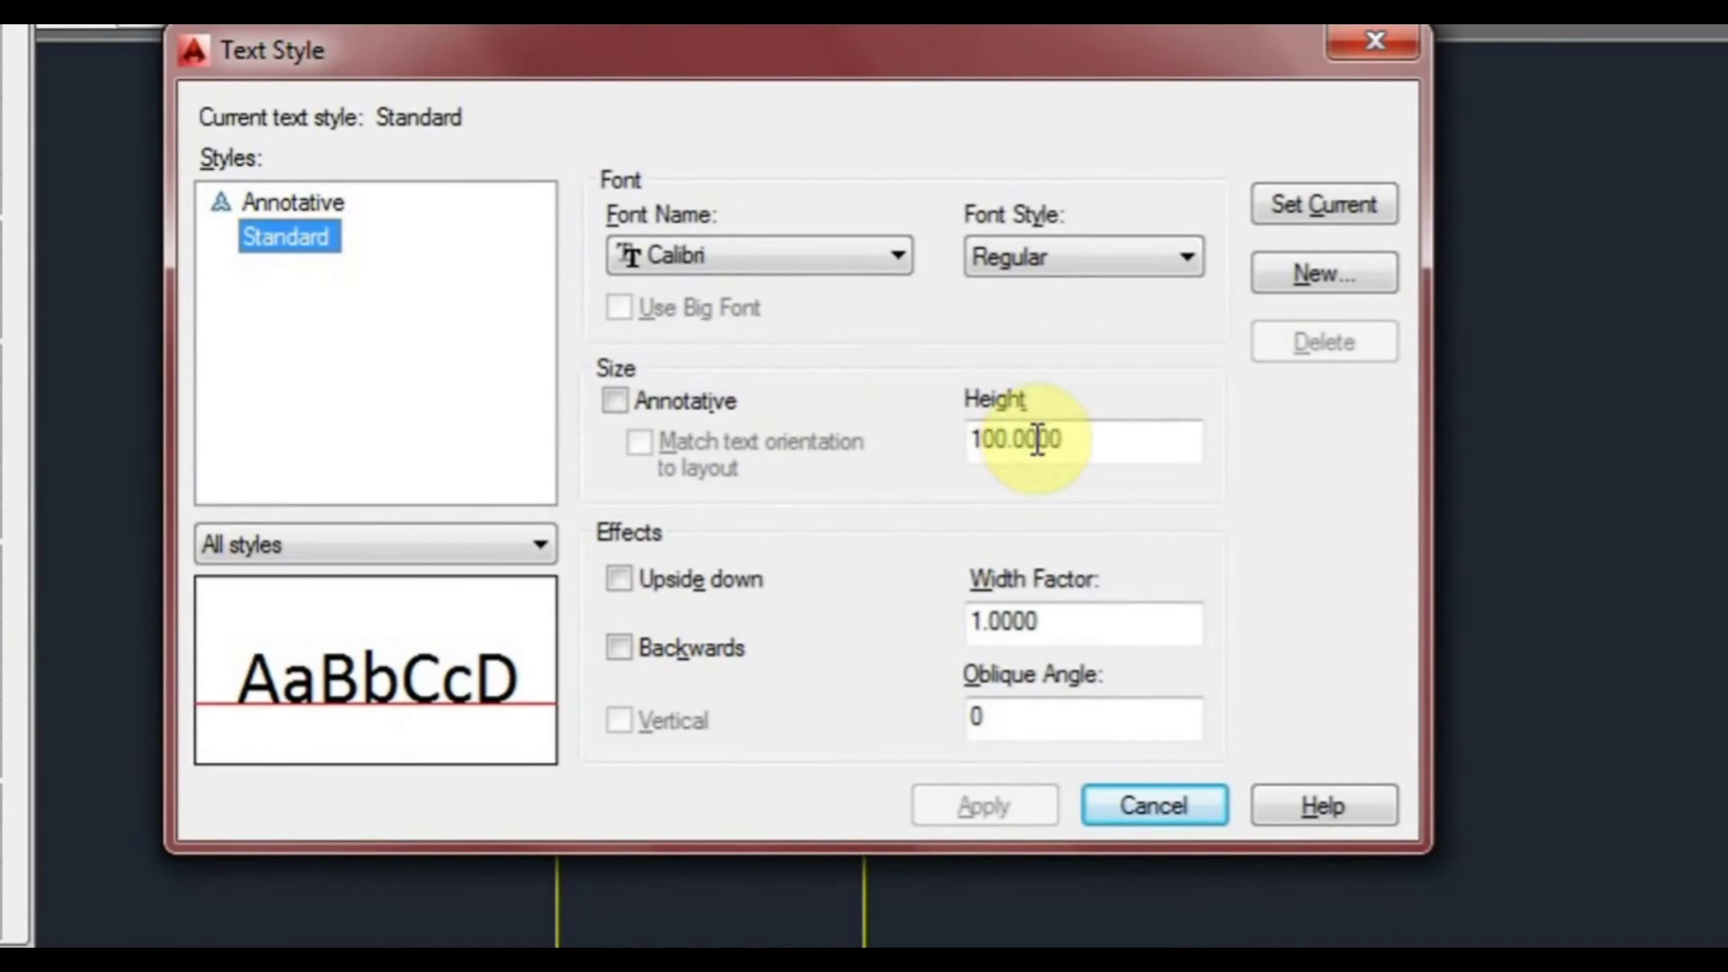
{"action": "left_click", "coordinate": [1151, 806]}
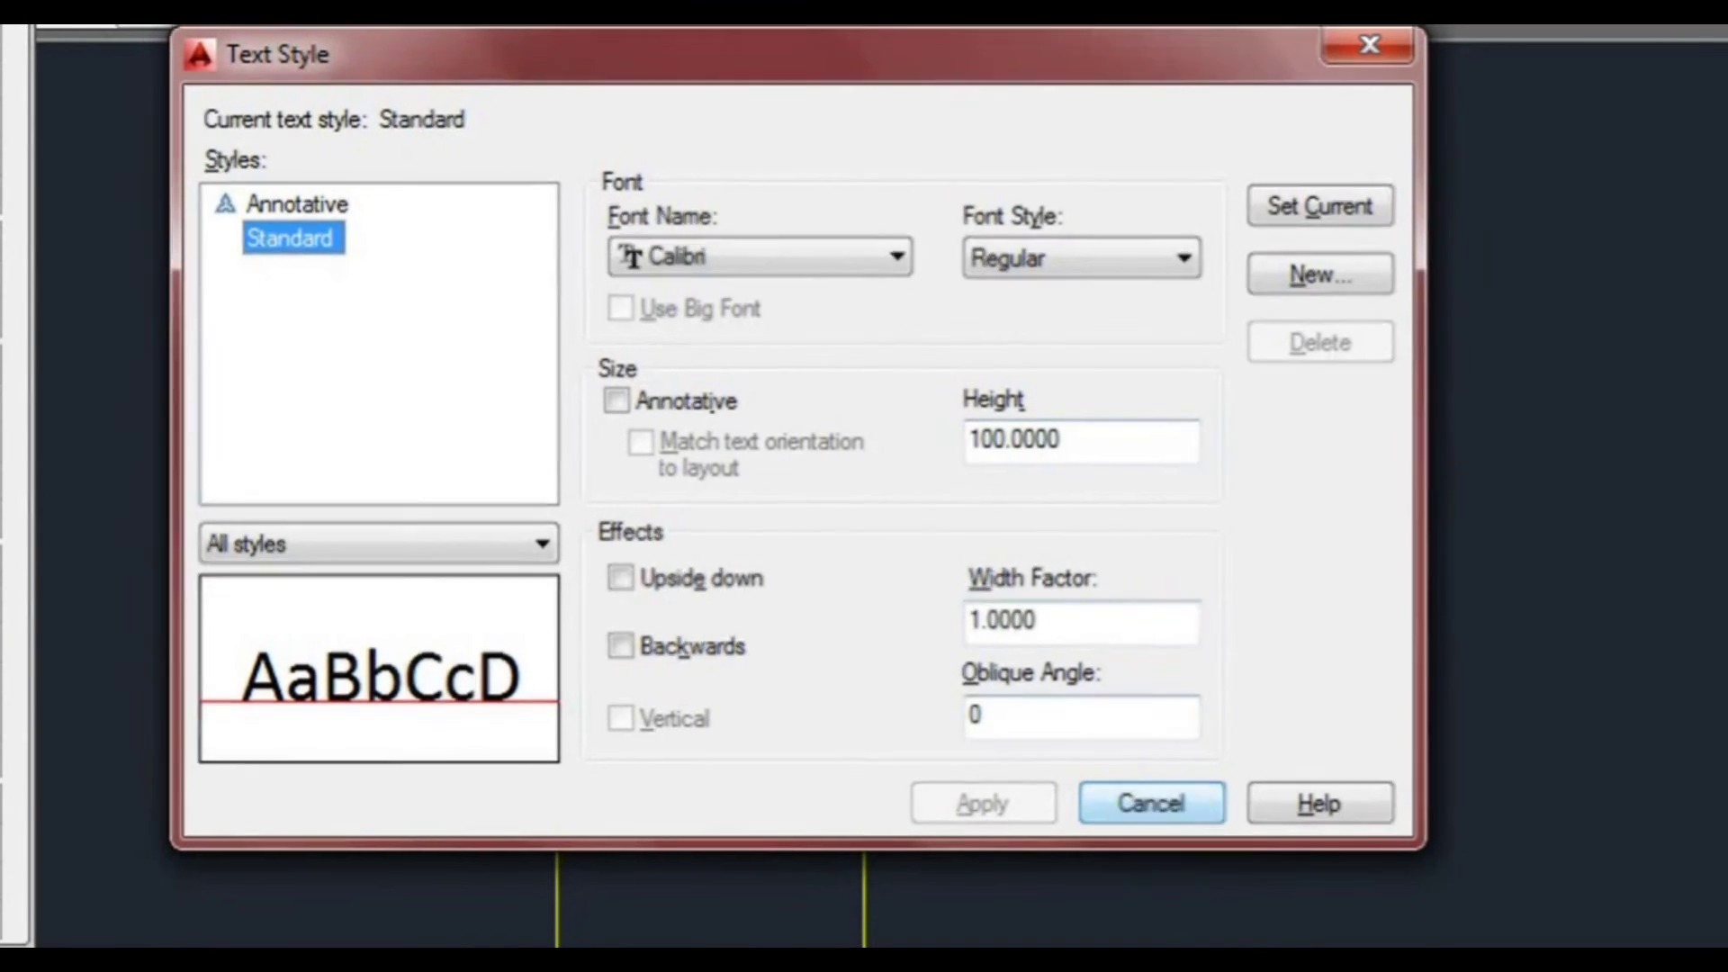
{"action": "scroll", "coordinate": [782, 560], "scroll_direction": "down", "scroll_amount": 2}
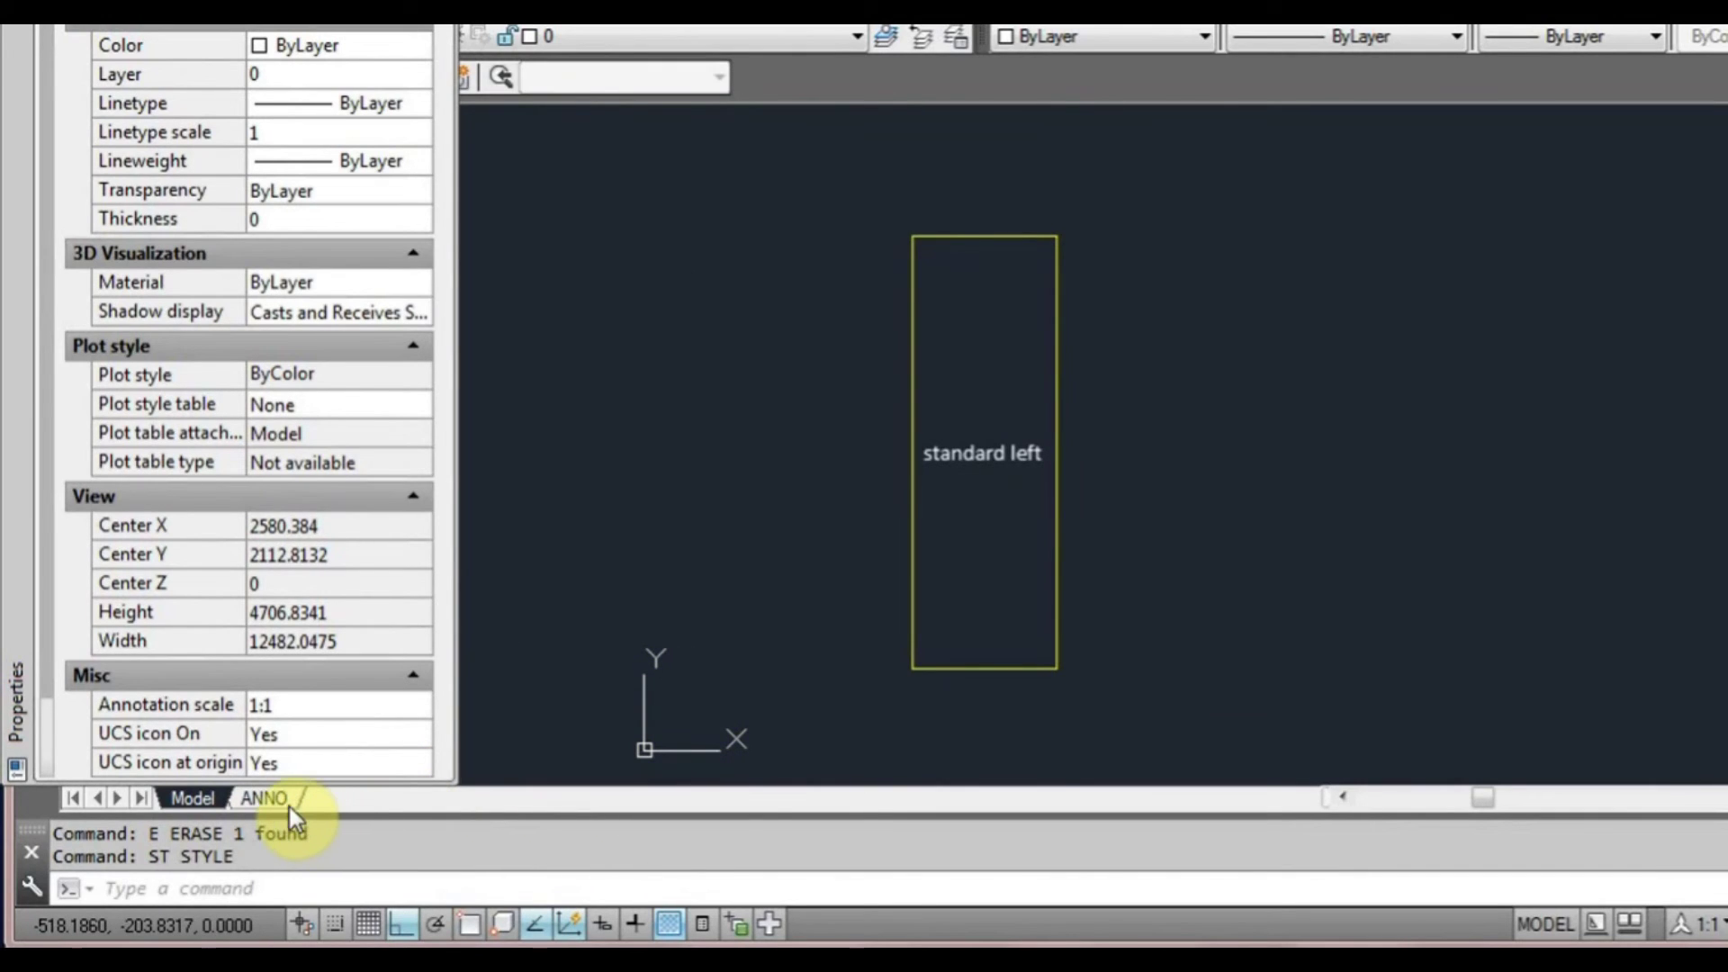
{"action": "mouse_move", "coordinate": [283, 801]}
- Switch to the ANNO layout and select, then deselect, the 1:100 viewport border
{"action": "left_click", "coordinate": [257, 797]}
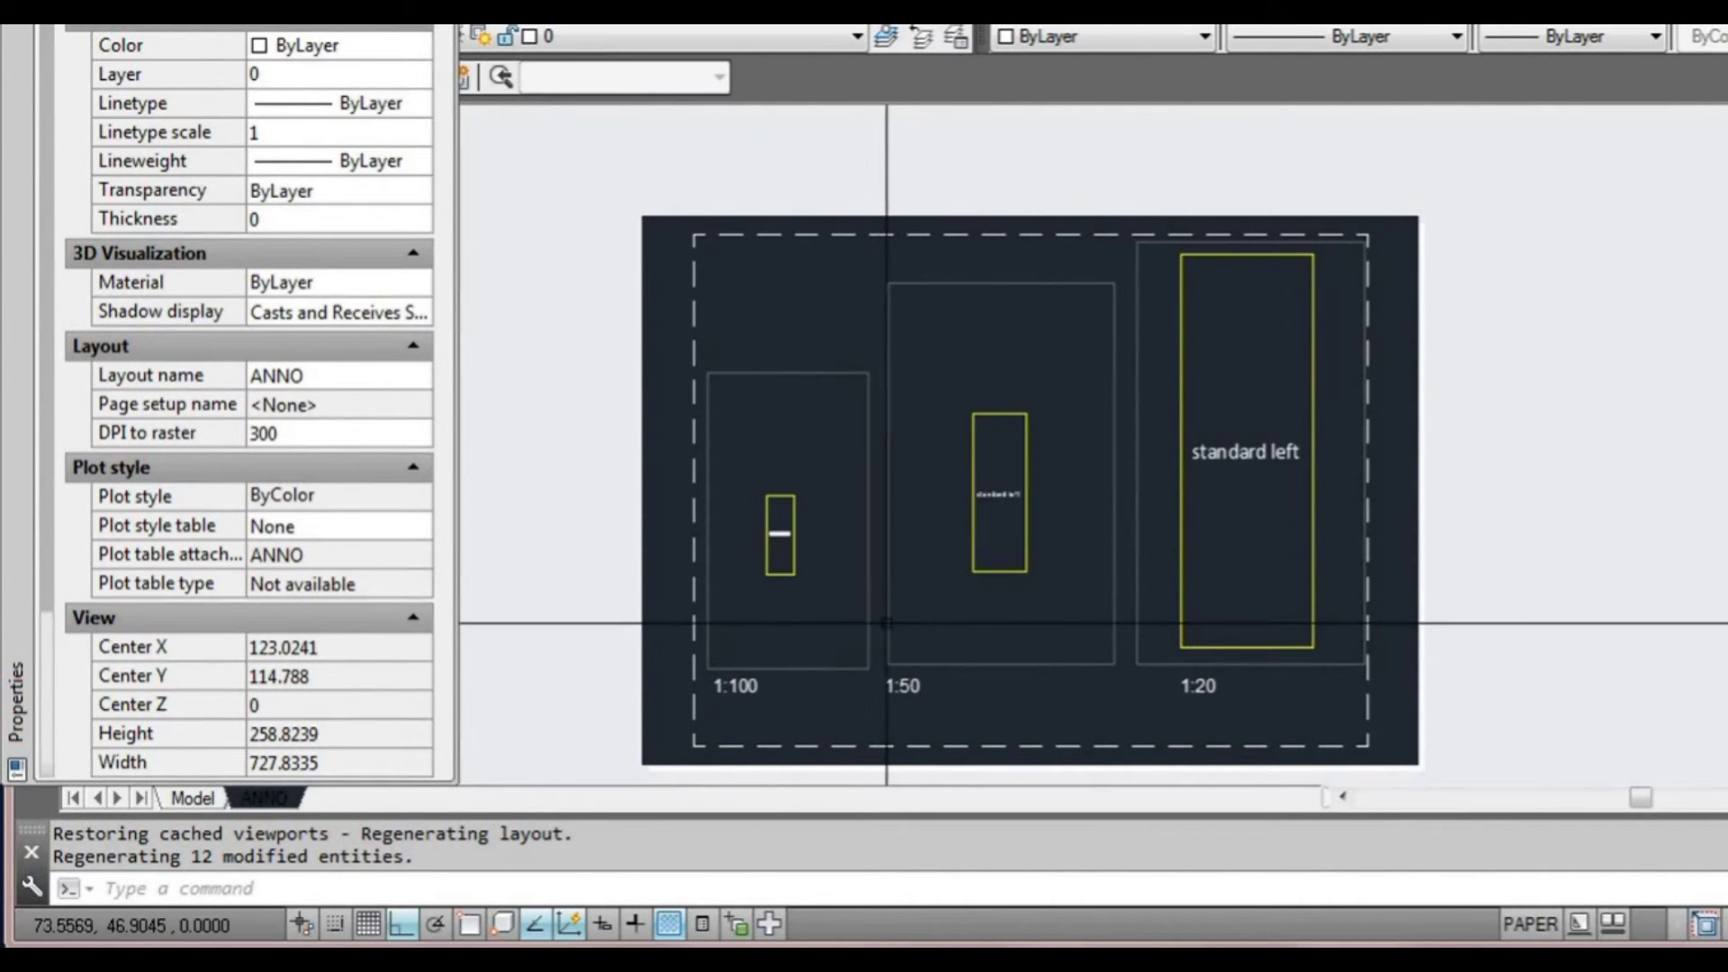
{"action": "middle_click_drag", "start_coordinate": [887, 621], "coordinate": [886, 559]}
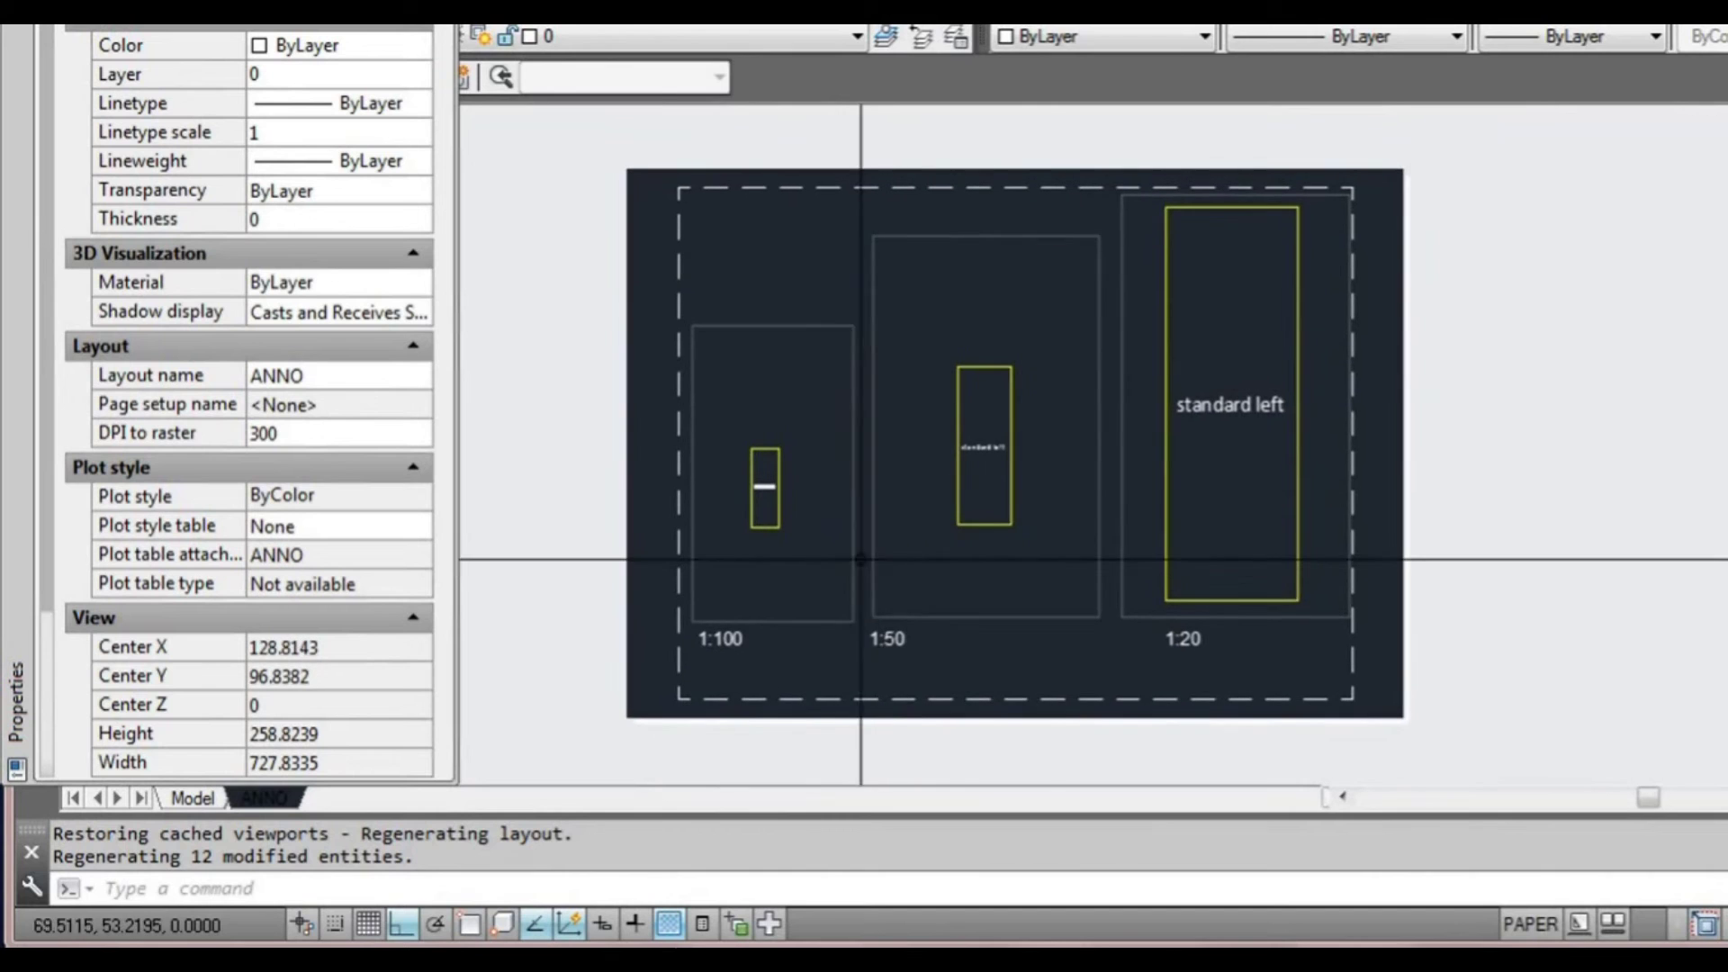
{"action": "scroll", "coordinate": [840, 441], "scroll_direction": "up", "scroll_amount": 2}
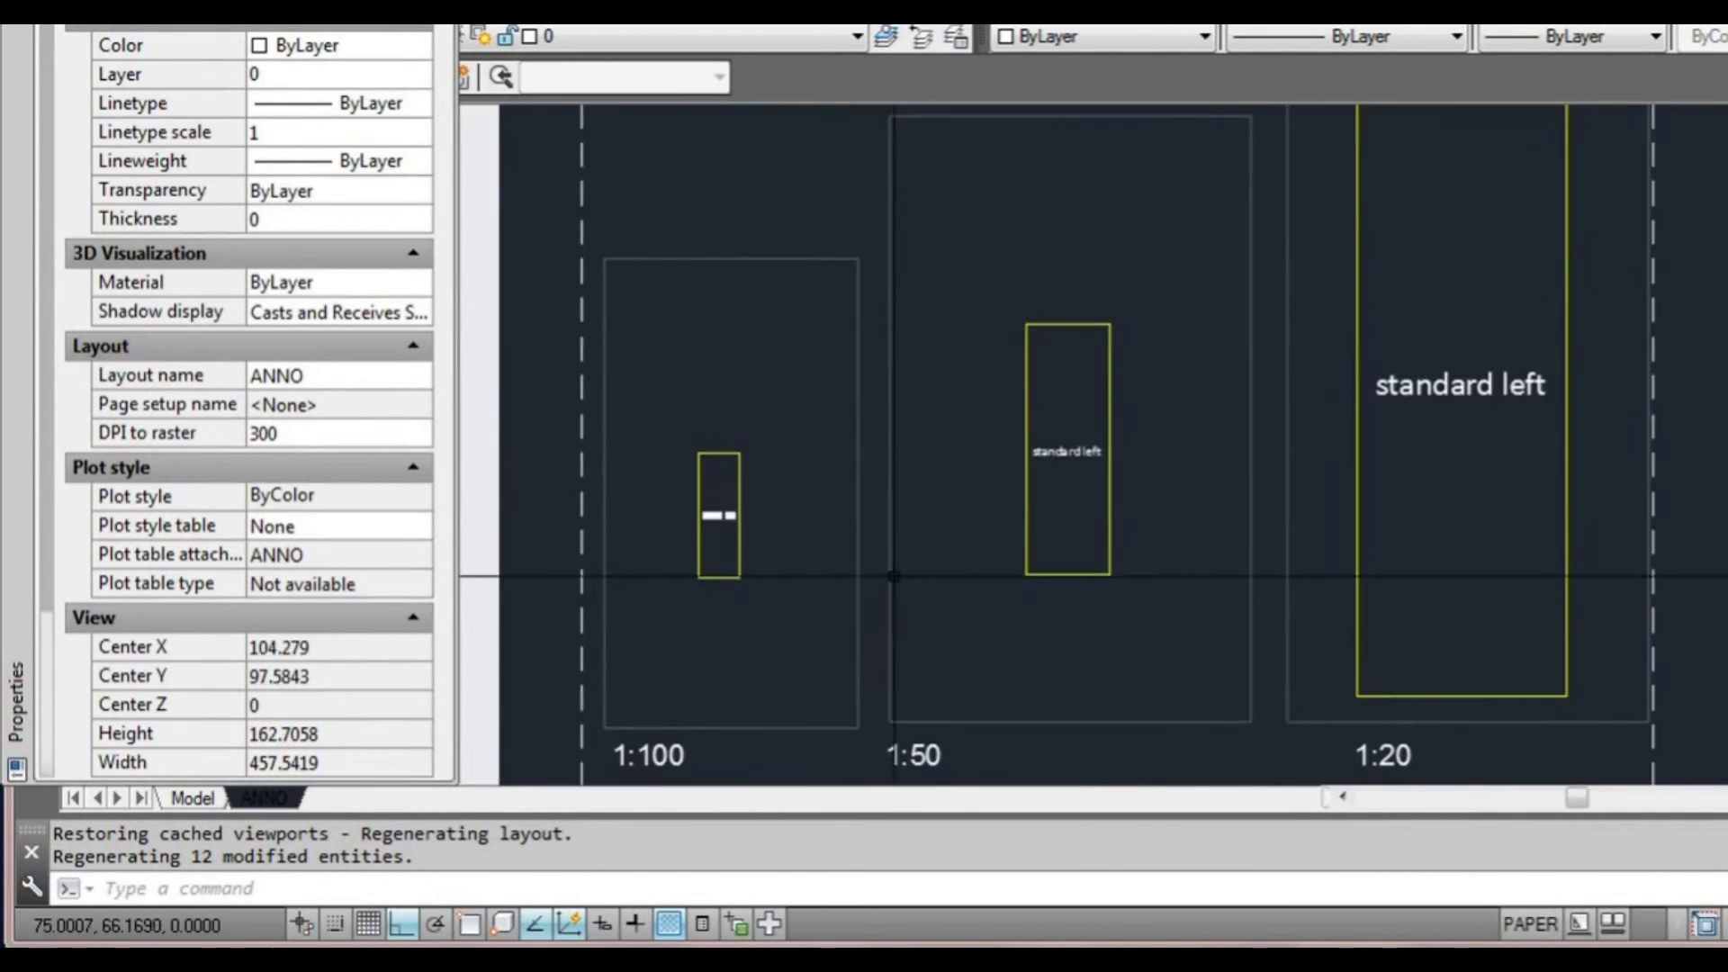
{"action": "scroll", "coordinate": [892, 576], "scroll_direction": "down", "scroll_amount": 2}
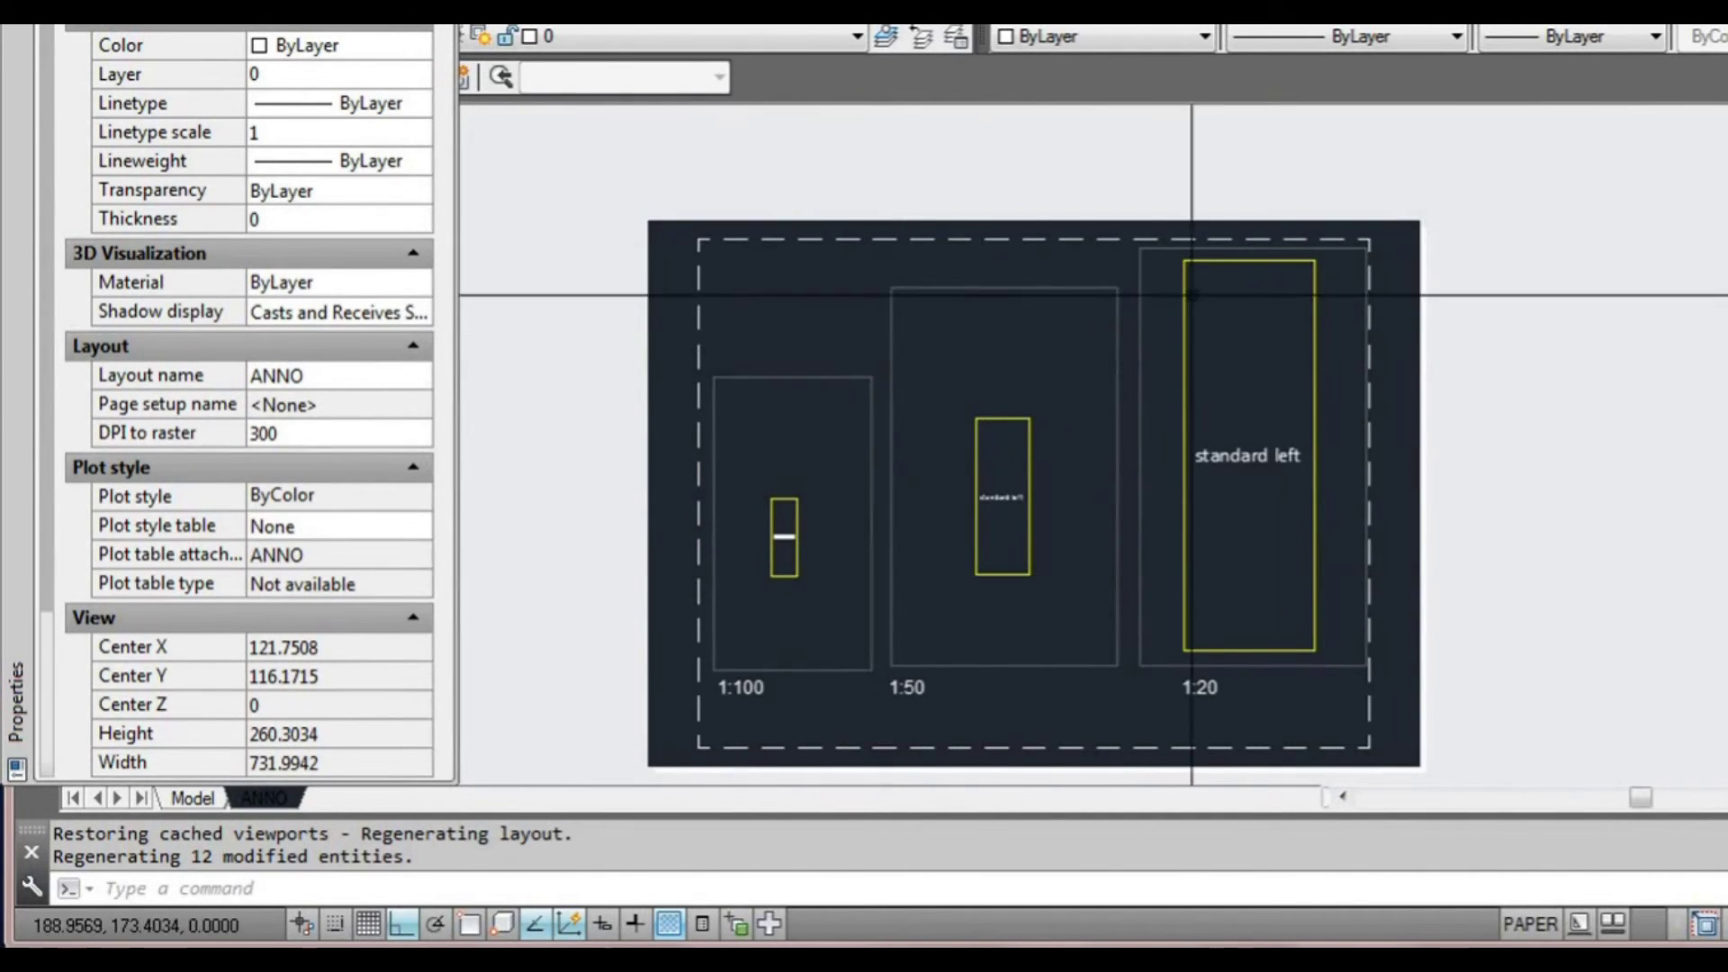
{"action": "left_click", "coordinate": [841, 377]}
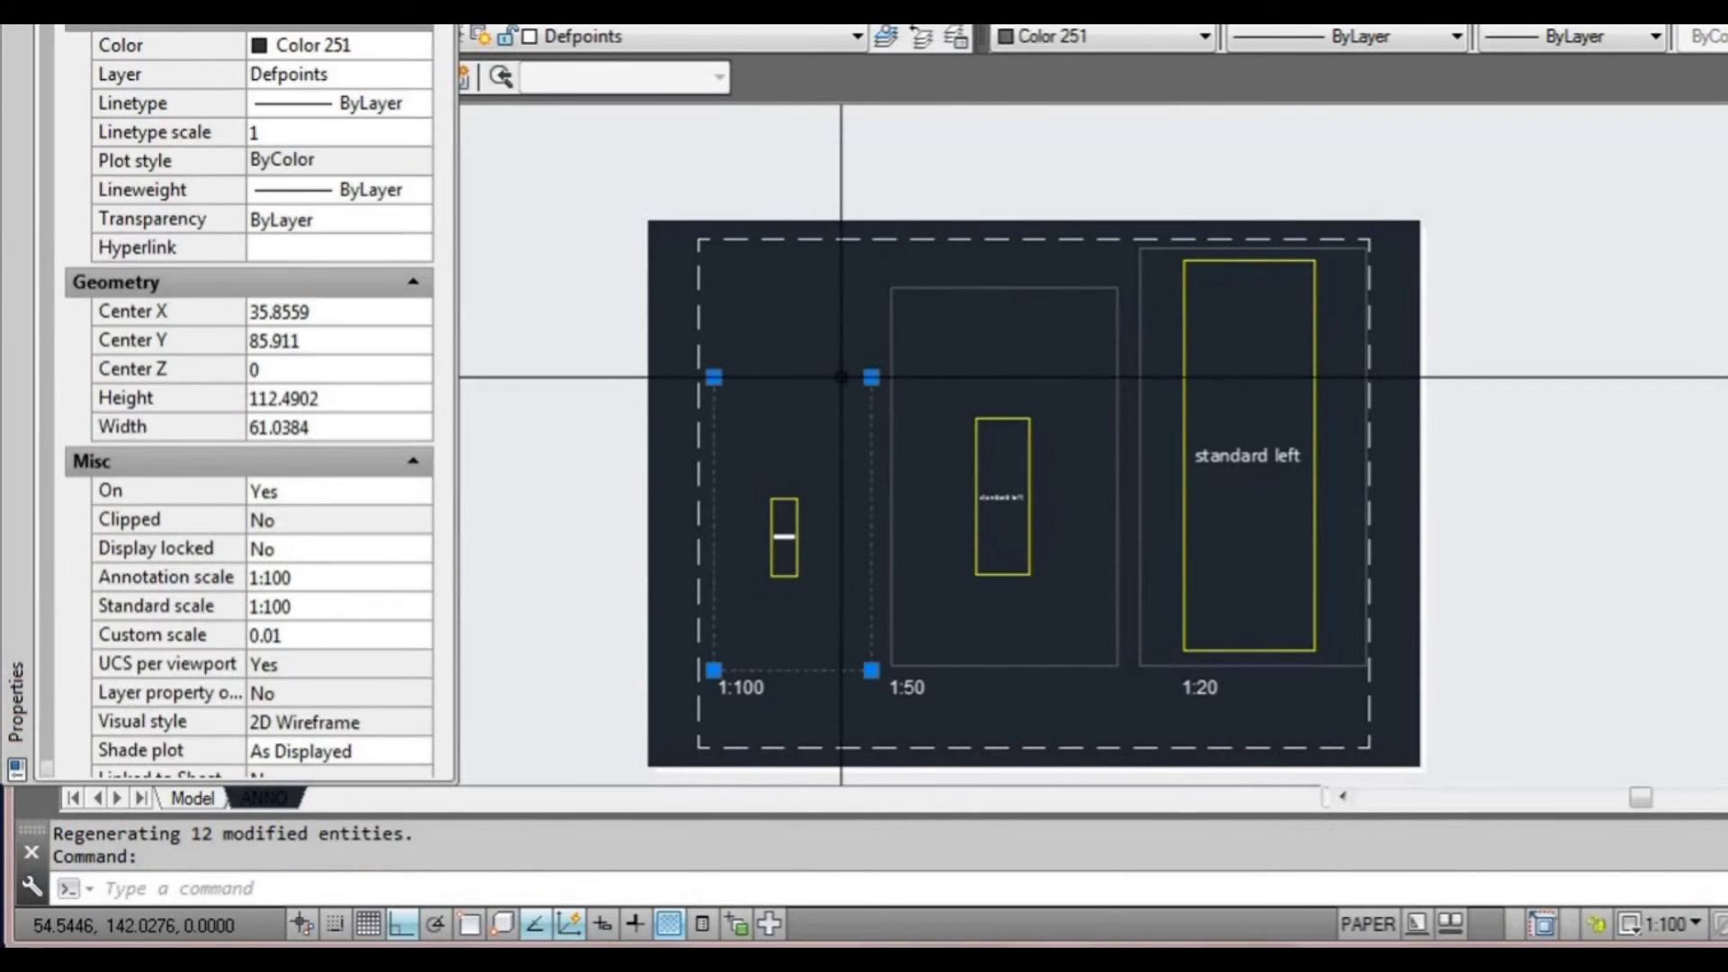
{"action": "key", "text": "Escape"}
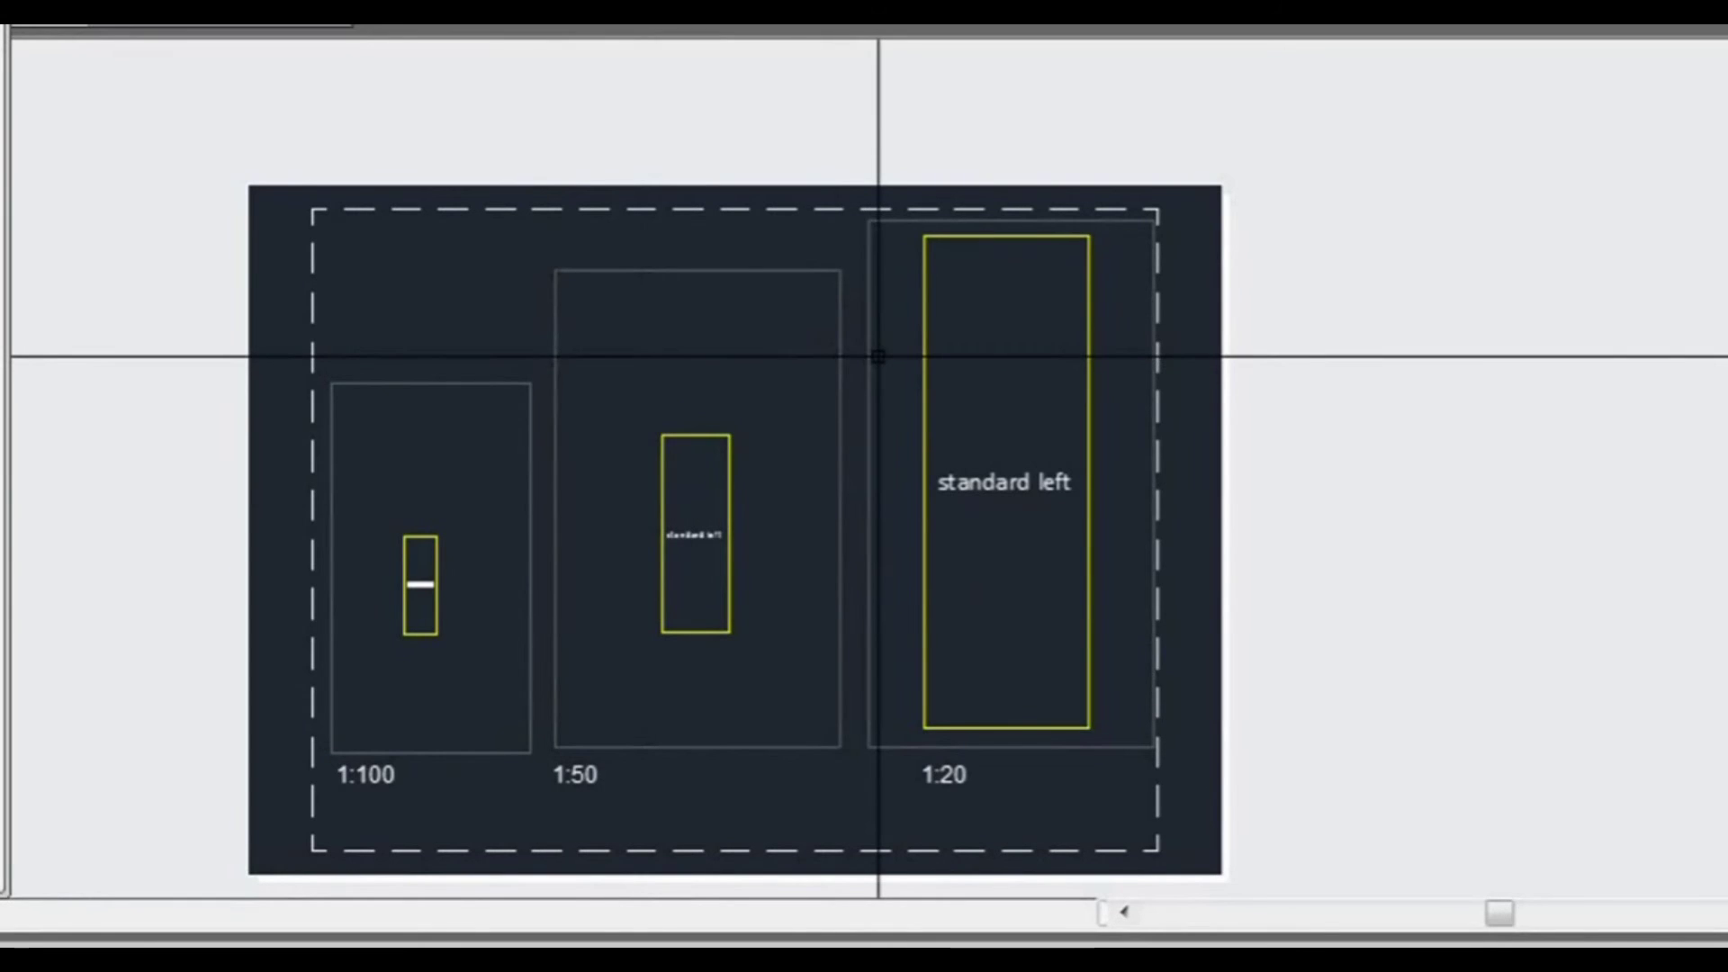
- Pan and zoom around the sheet toward the 1:50 viewport
{"action": "scroll", "coordinate": [574, 578], "scroll_direction": "up", "scroll_amount": 3}
{"action": "middle_click_drag", "start_coordinate": [582, 601], "coordinate": [566, 547]}
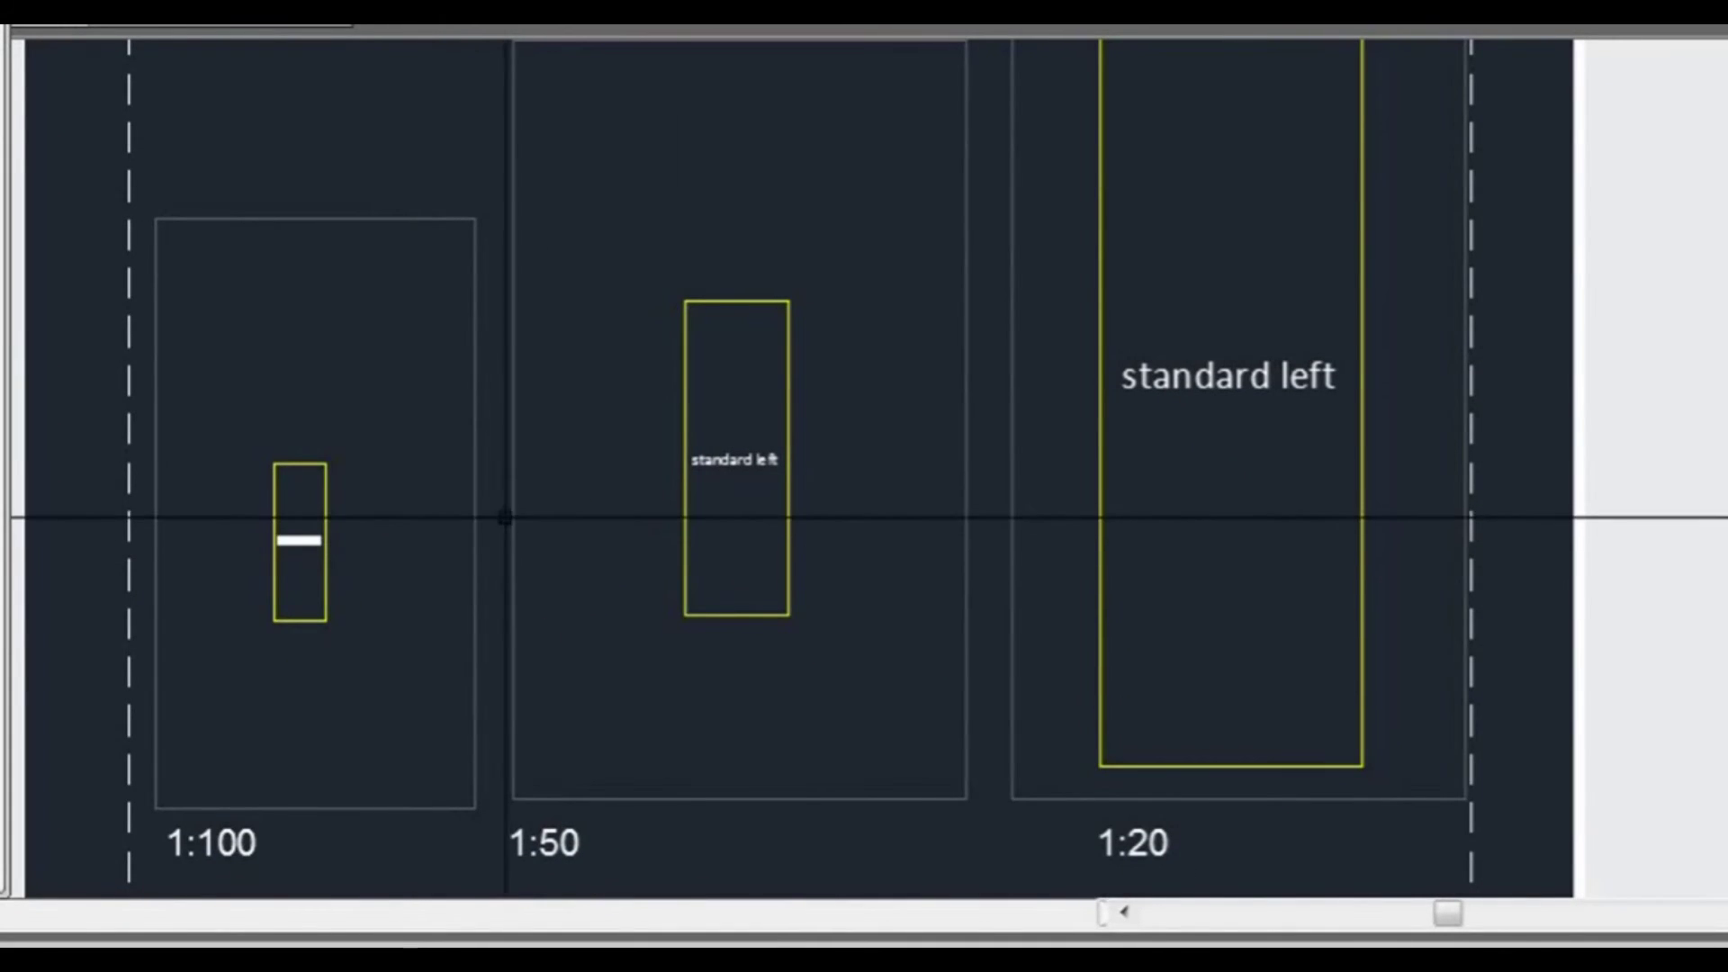
{"action": "scroll", "coordinate": [1069, 542], "scroll_direction": "down", "scroll_amount": 2}
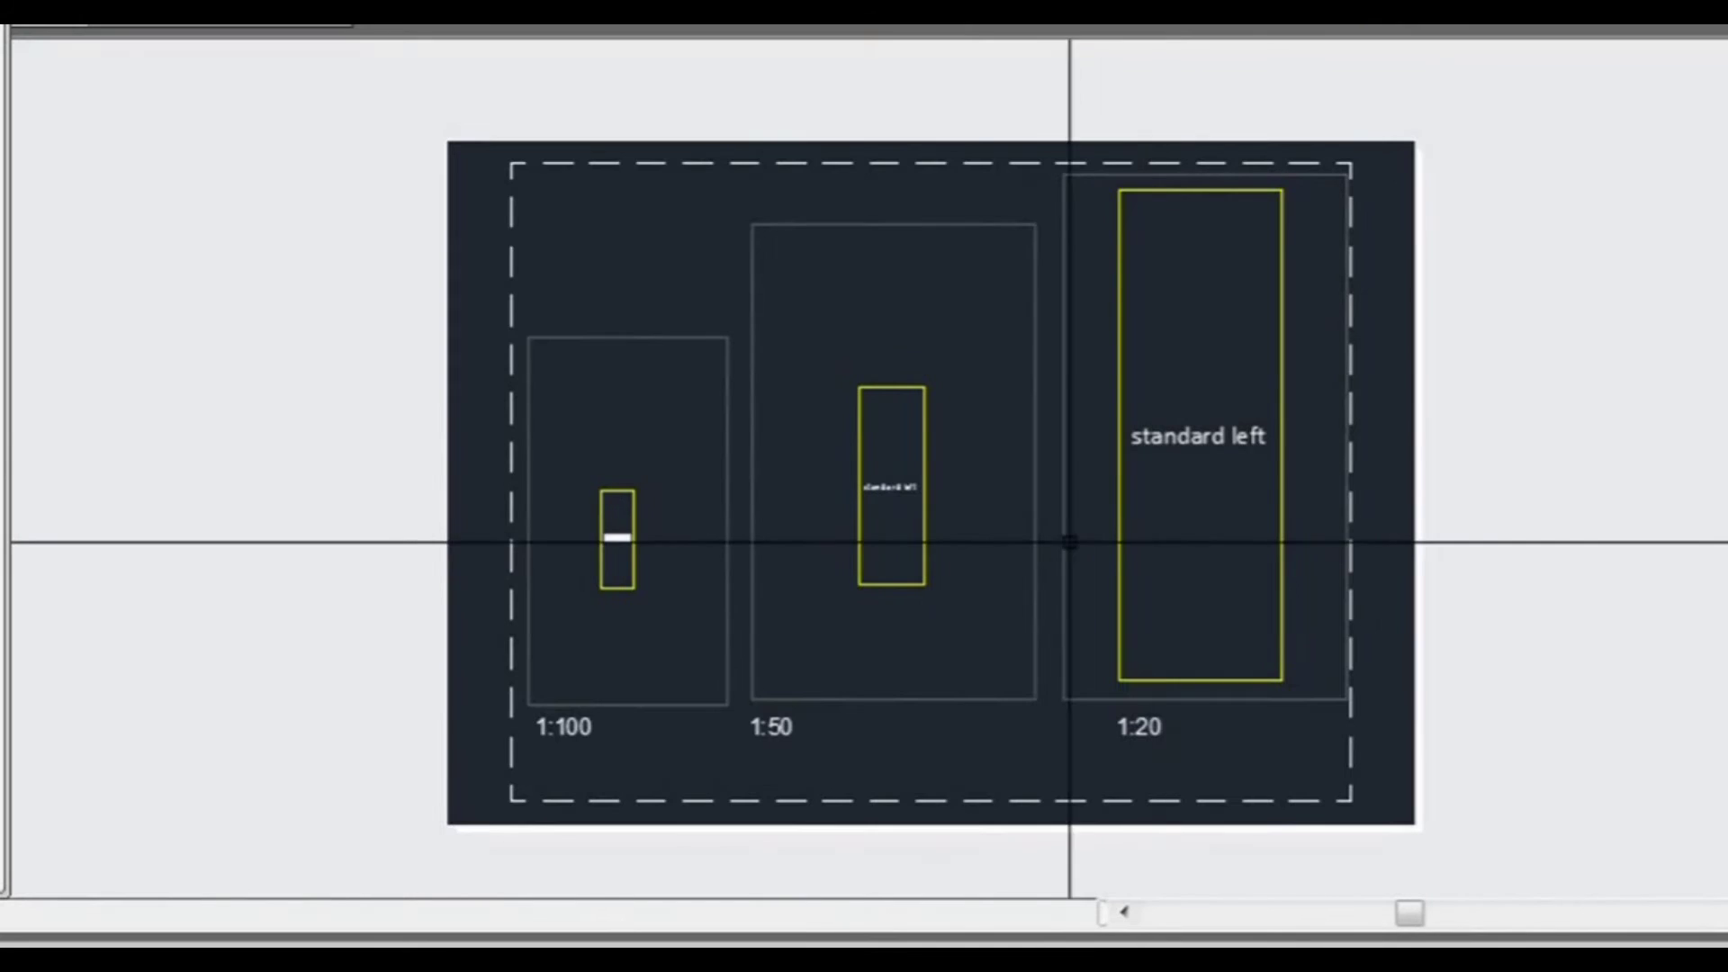
{"action": "scroll", "coordinate": [856, 690], "scroll_direction": "up", "scroll_amount": 2}
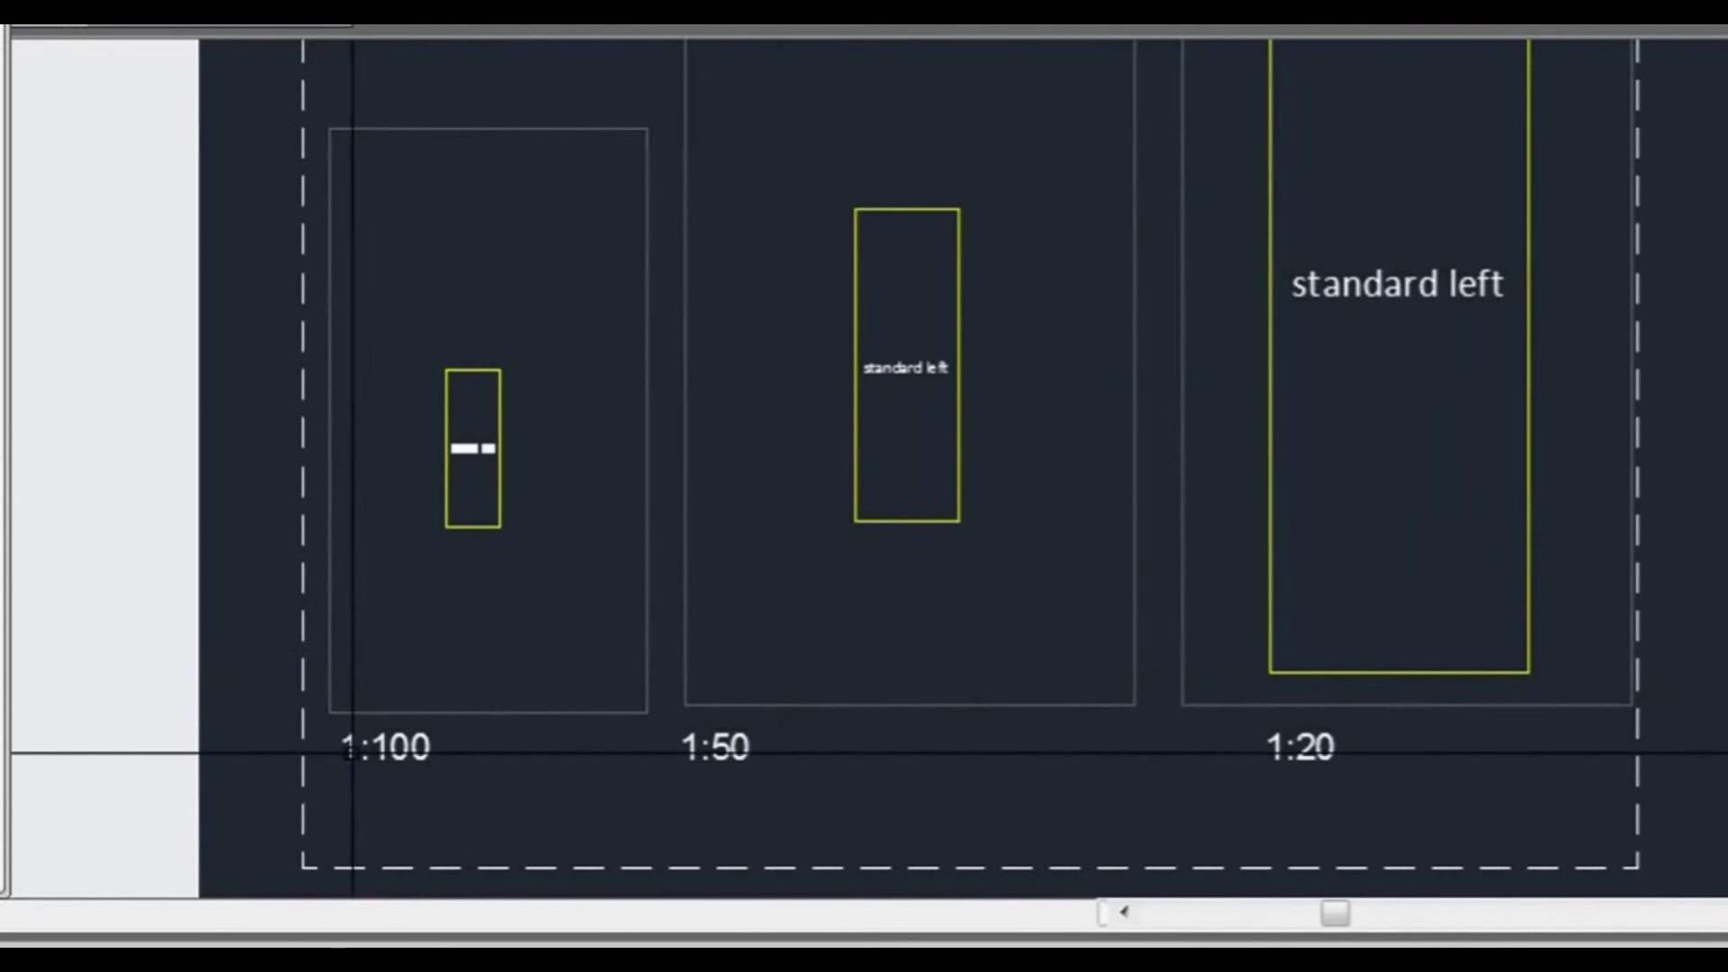
{"action": "middle_click_drag", "start_coordinate": [803, 610], "coordinate": [570, 631]}
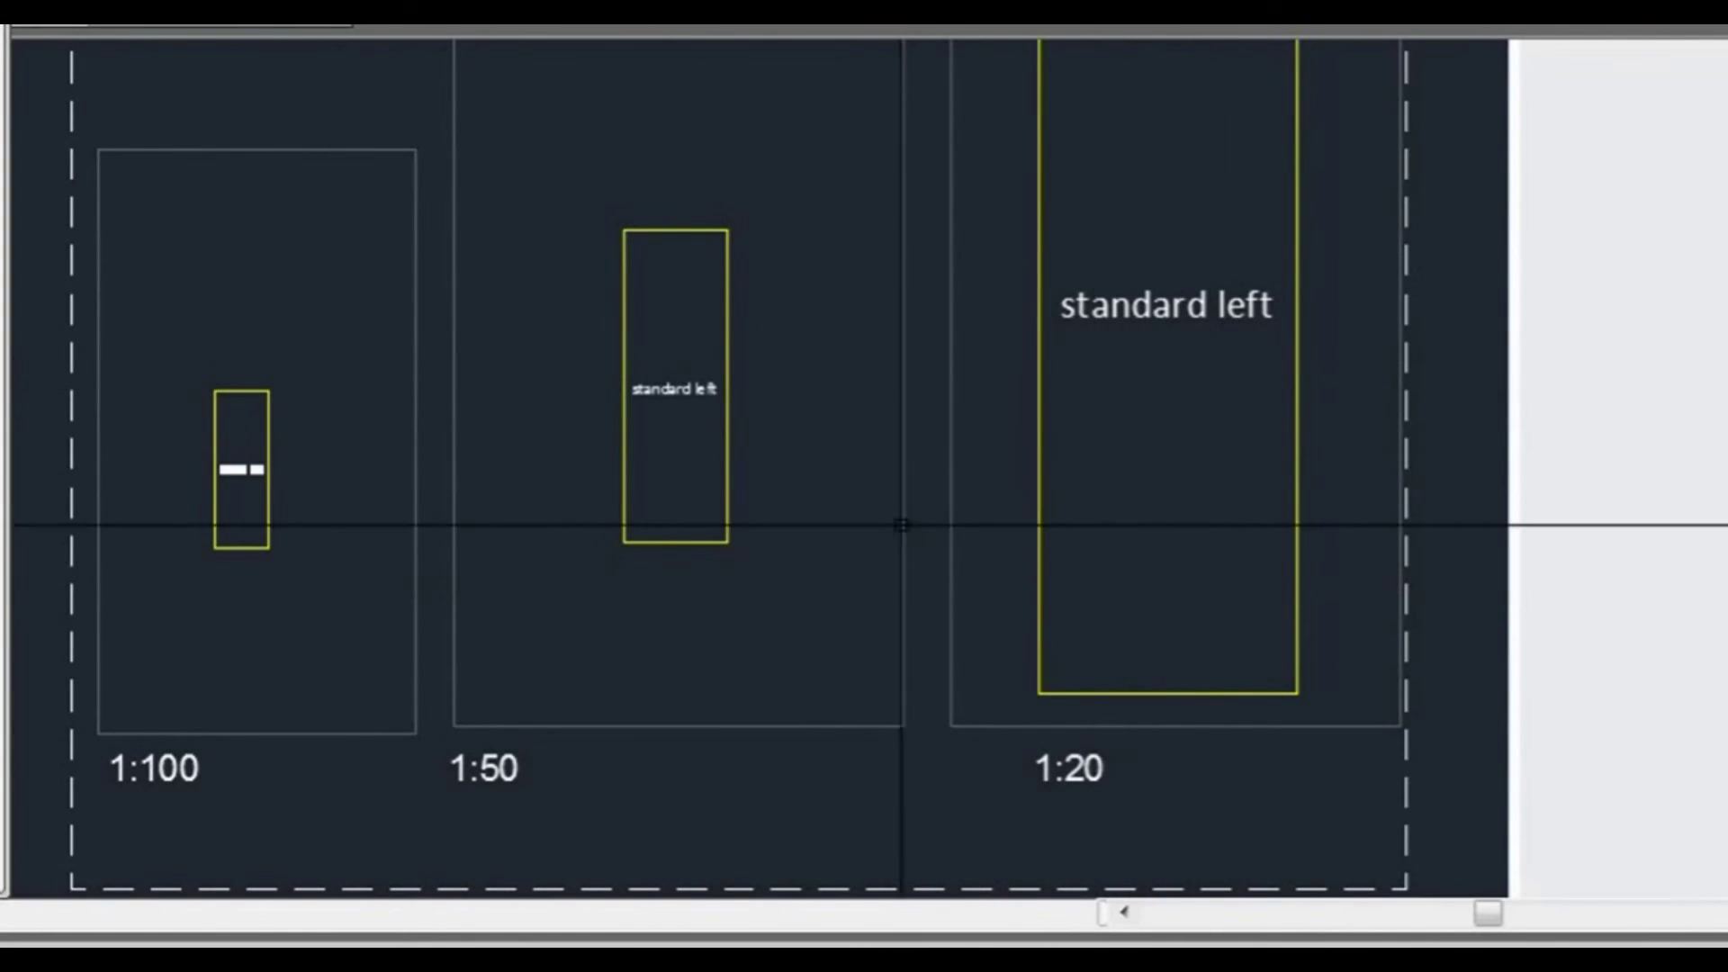
{"action": "middle_click_drag", "start_coordinate": [900, 525], "coordinate": [906, 567]}
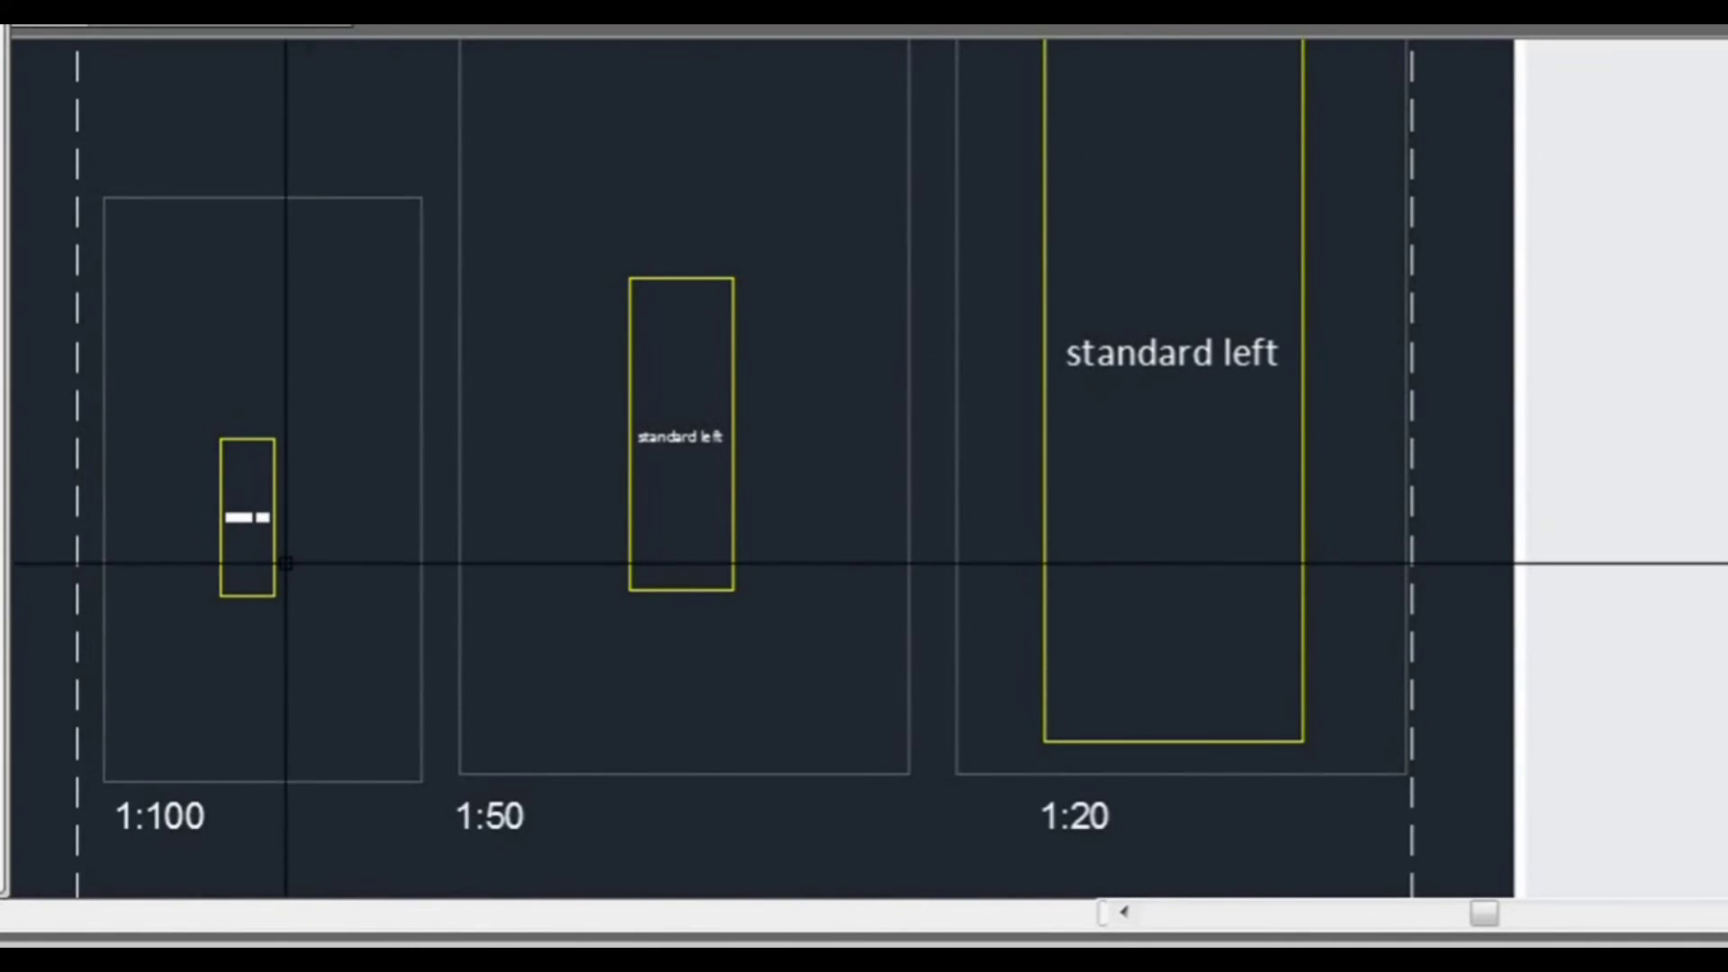
- Leave the maximized viewport for paper space and frame the 1:100, 1:50 and 1:20 viewports
{"action": "double_click", "coordinate": [214, 522]}
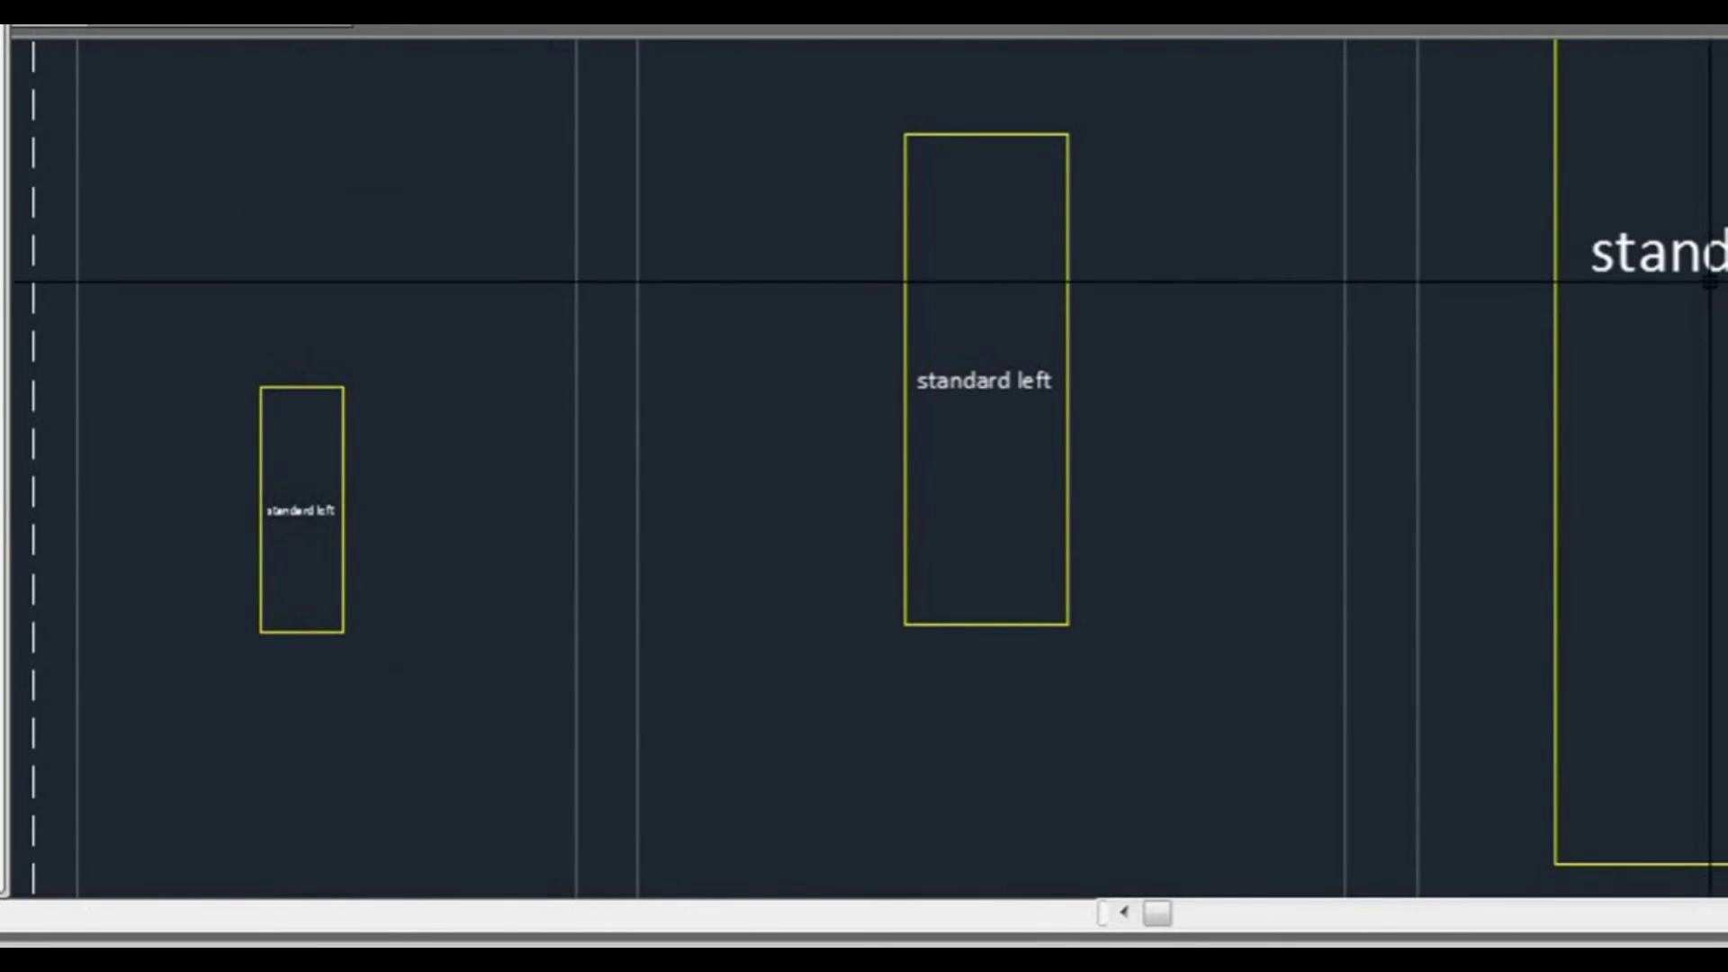
{"action": "double_click", "coordinate": [1164, 471]}
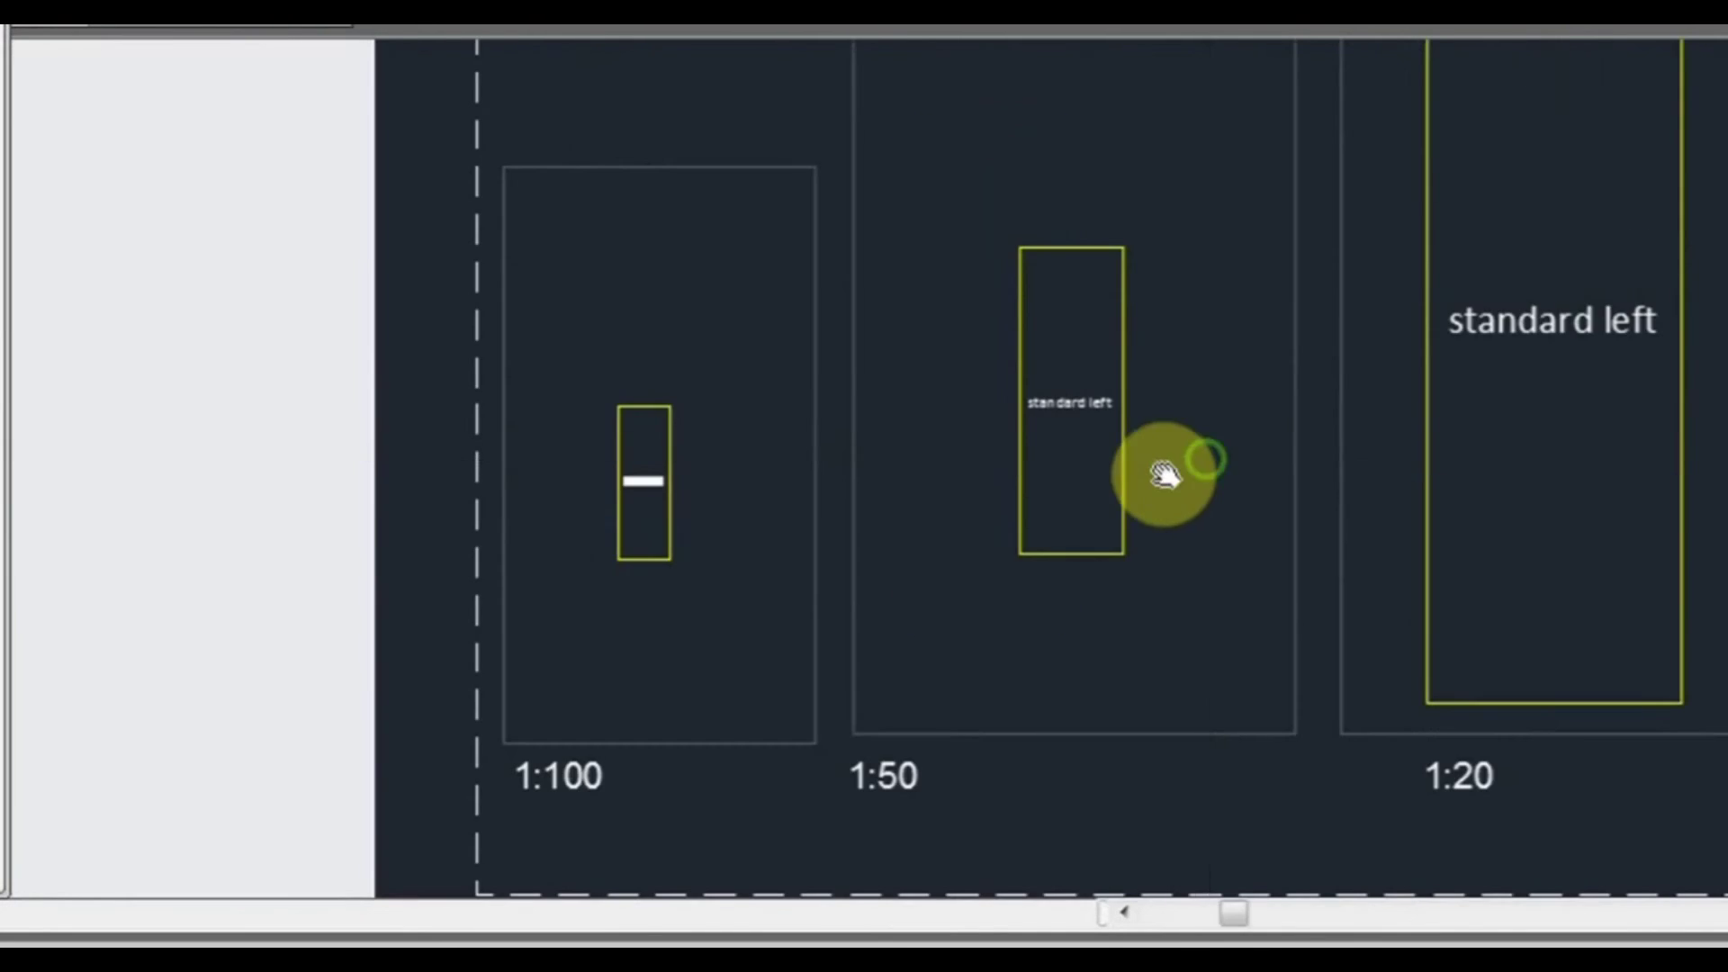
{"action": "middle_click_drag", "start_coordinate": [1164, 471], "coordinate": [1083, 489]}
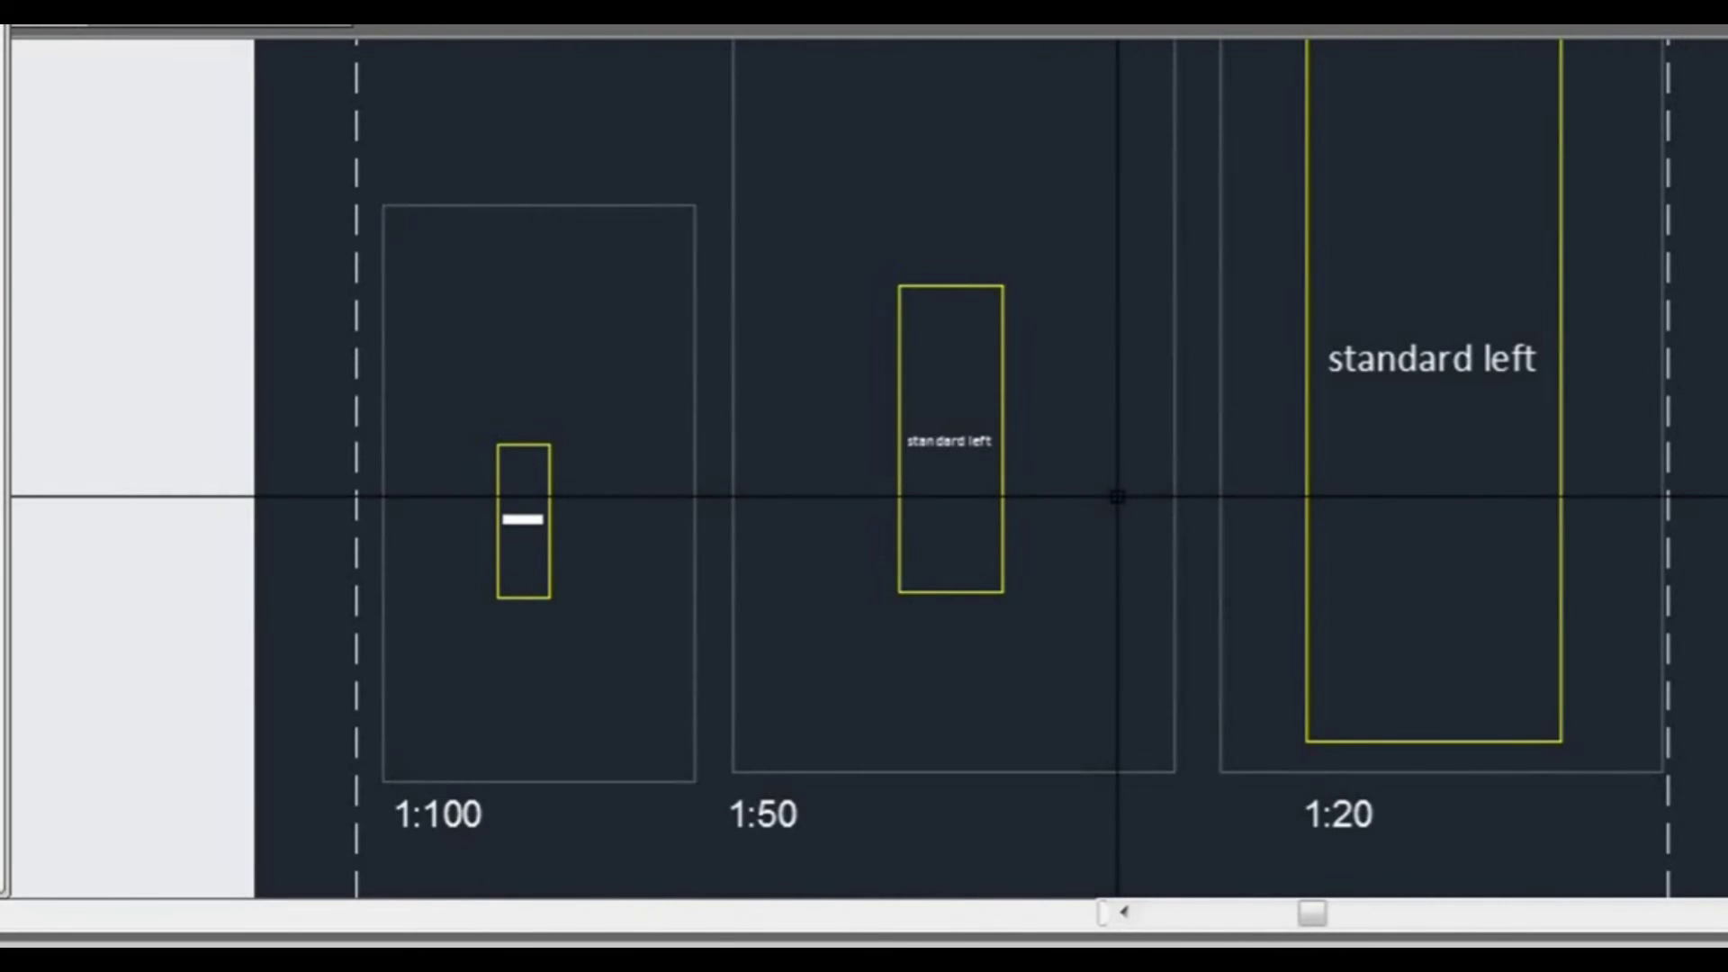
{"action": "middle_click_drag", "start_coordinate": [1122, 494], "coordinate": [1106, 514]}
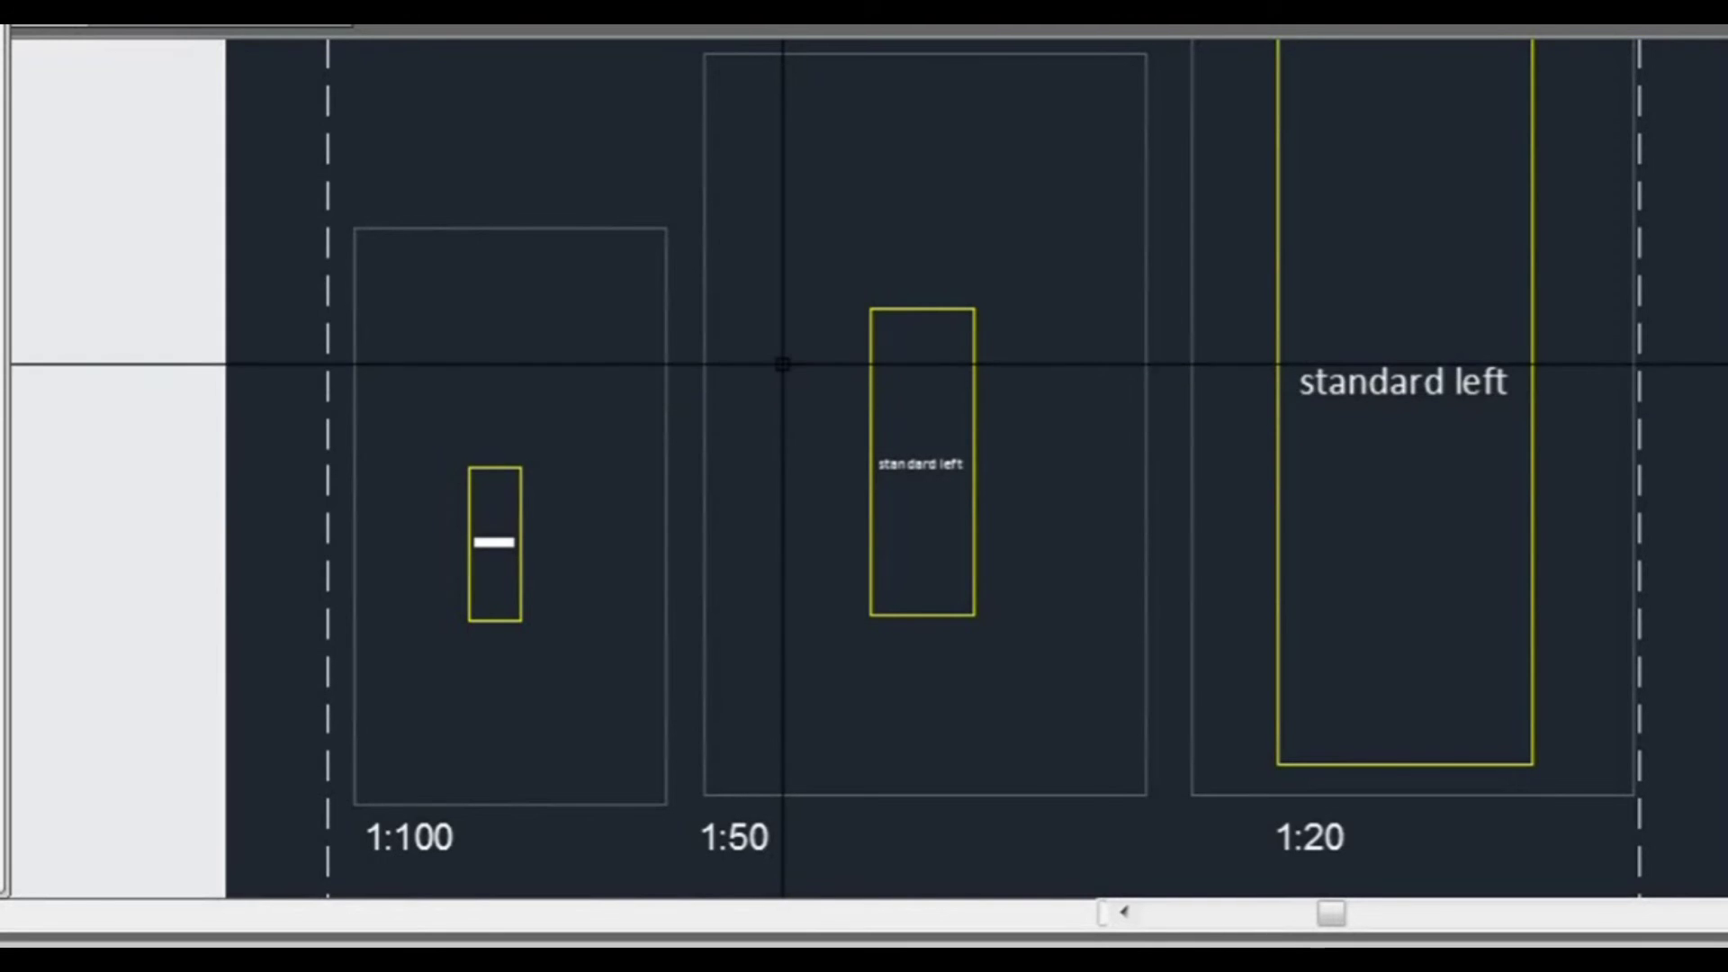
{"action": "scroll", "coordinate": [796, 387], "scroll_direction": "down", "scroll_amount": 2}
{"action": "scroll", "coordinate": [1167, 392], "scroll_direction": "up", "scroll_amount": 2}
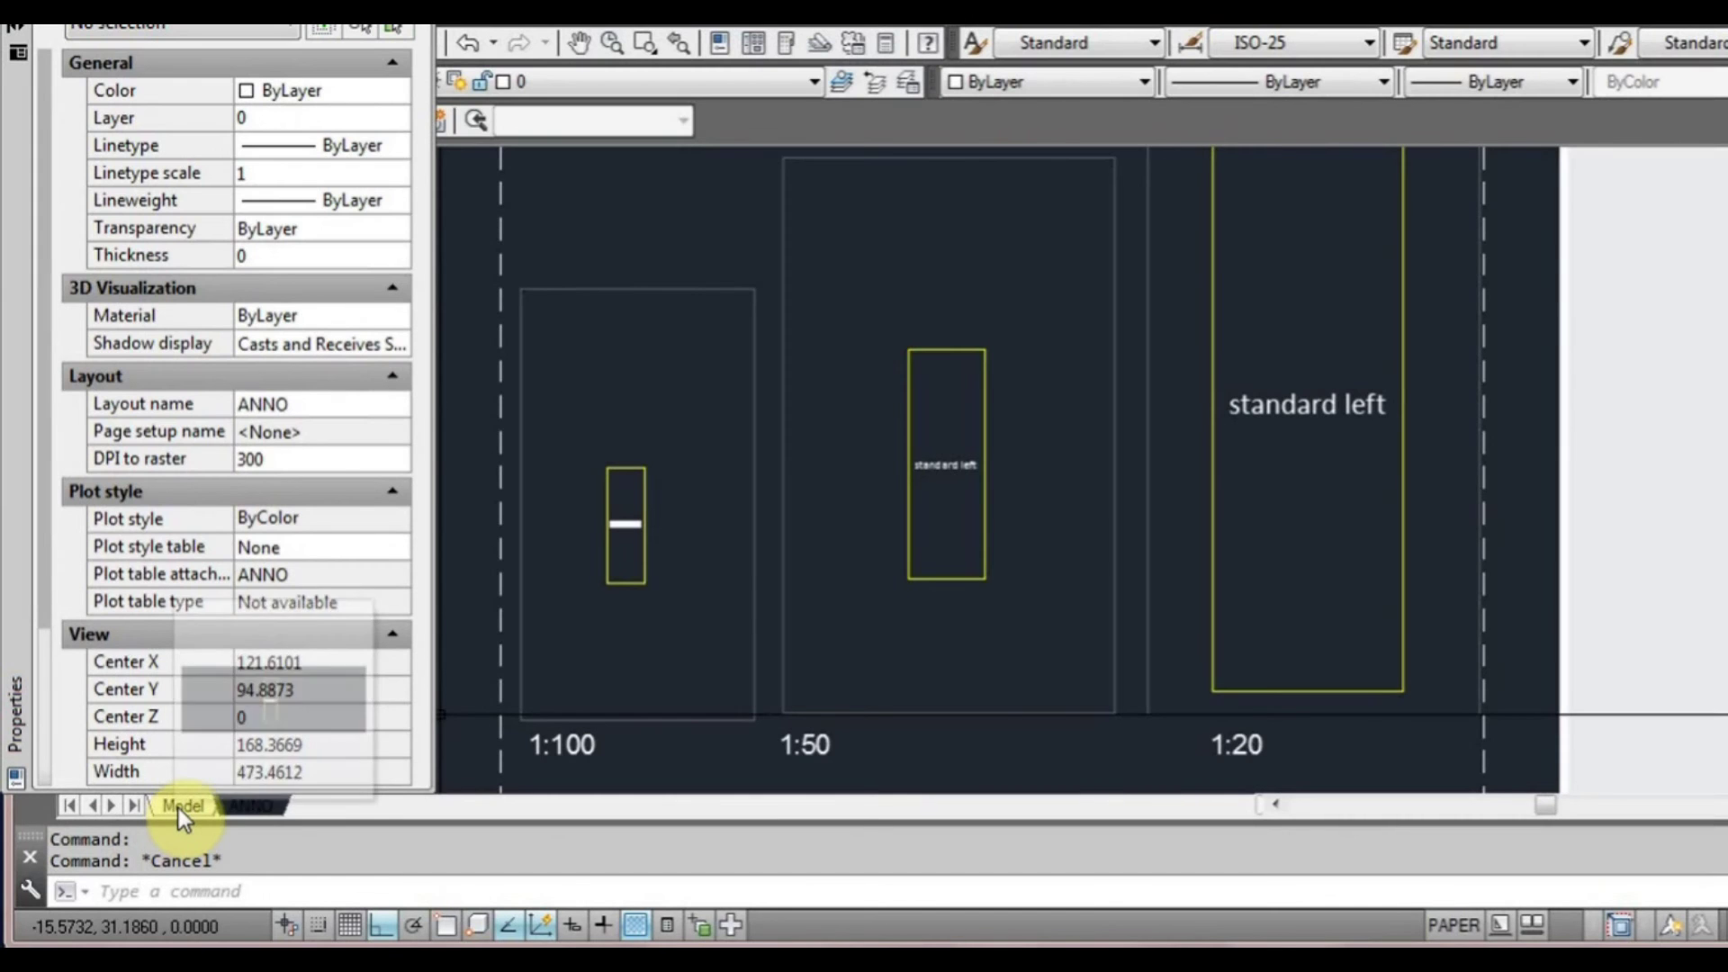
- In model space, make Annotative current with paper text height 3, keeping Annotative checked
{"action": "left_click", "coordinate": [180, 805]}
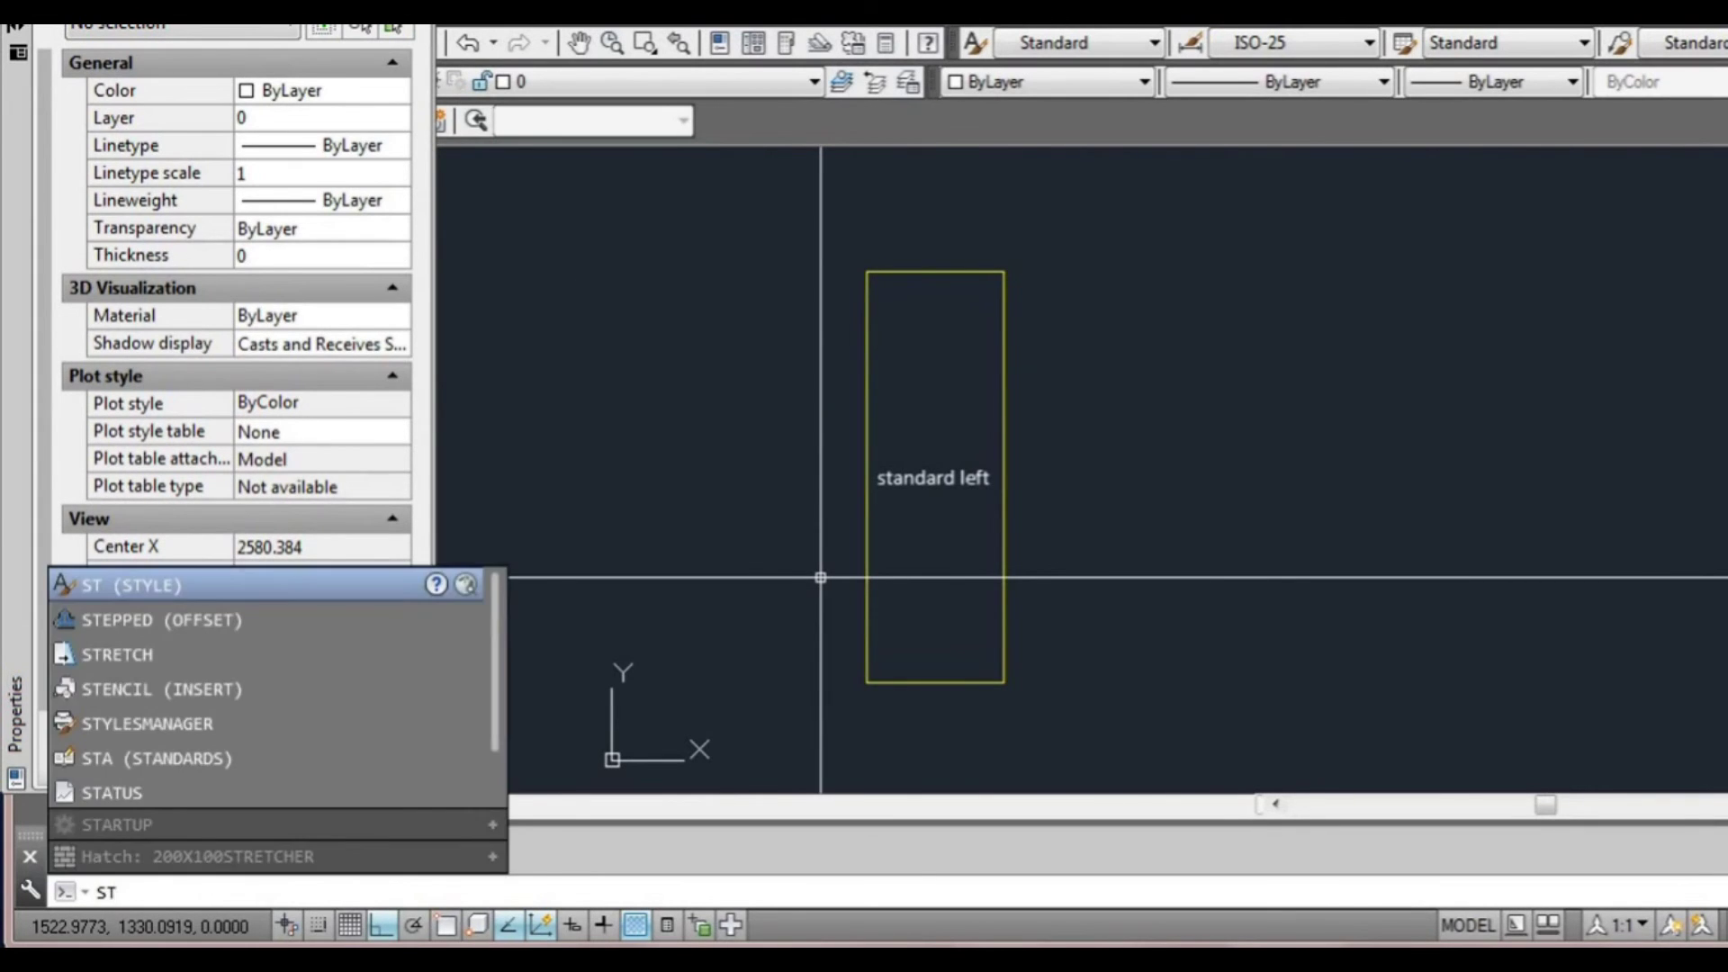
{"action": "key", "text": "Return"}
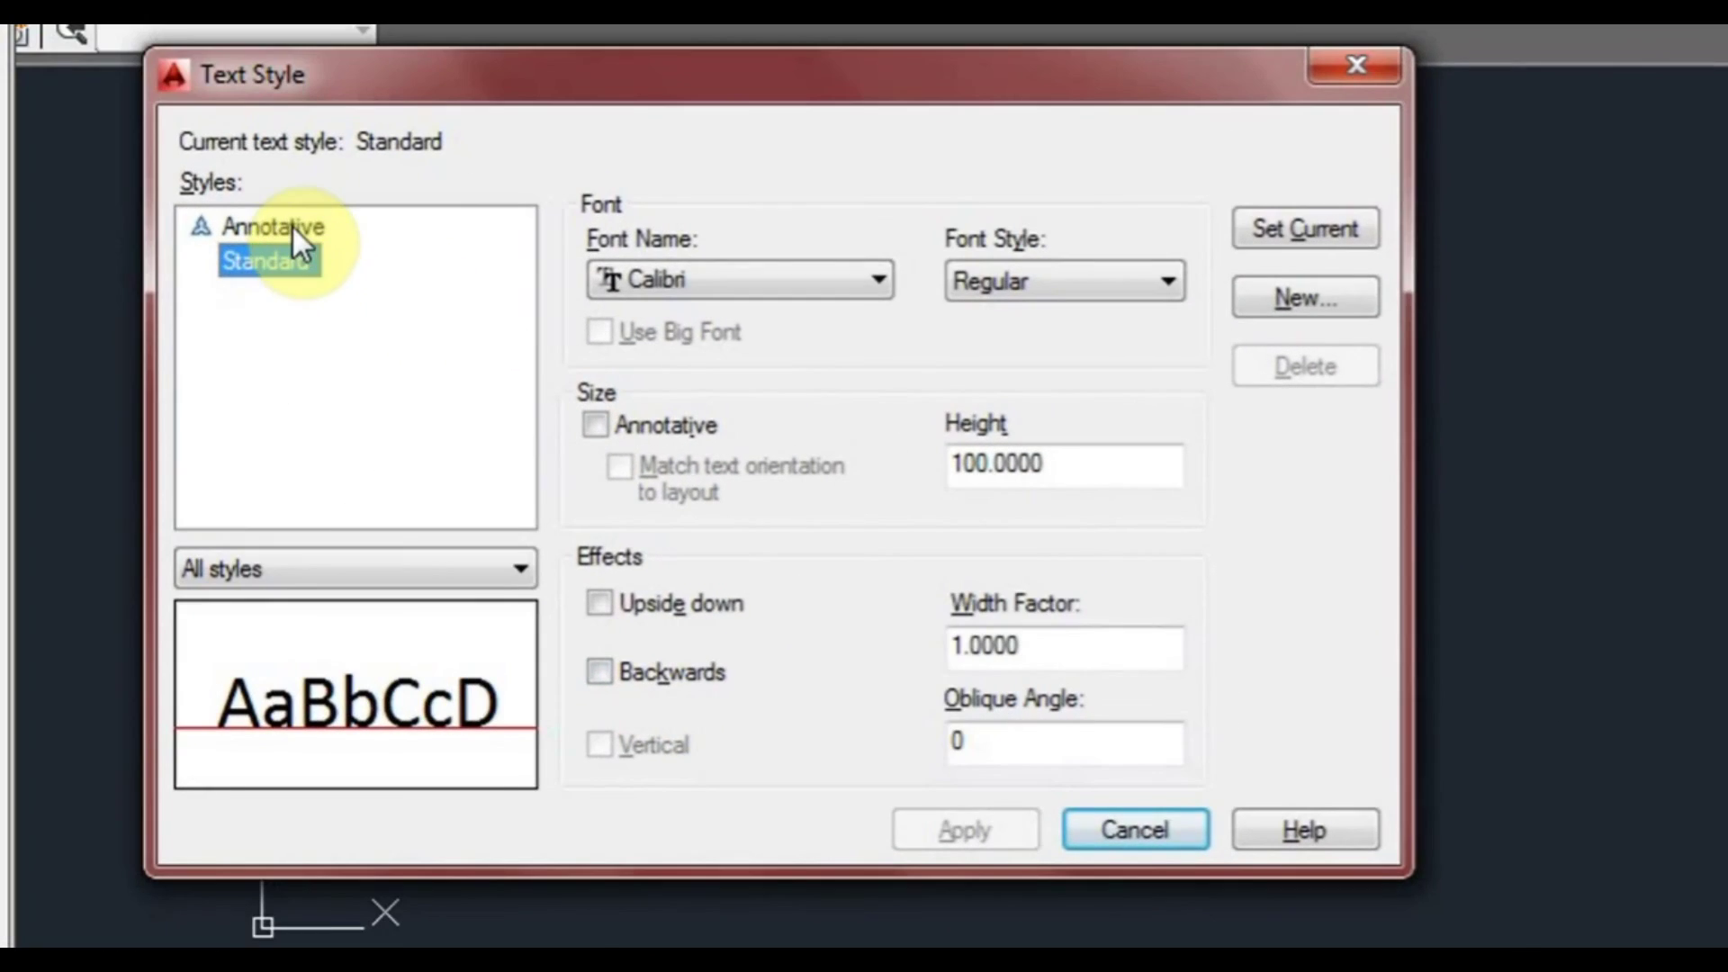
{"action": "left_click", "coordinate": [430, 235]}
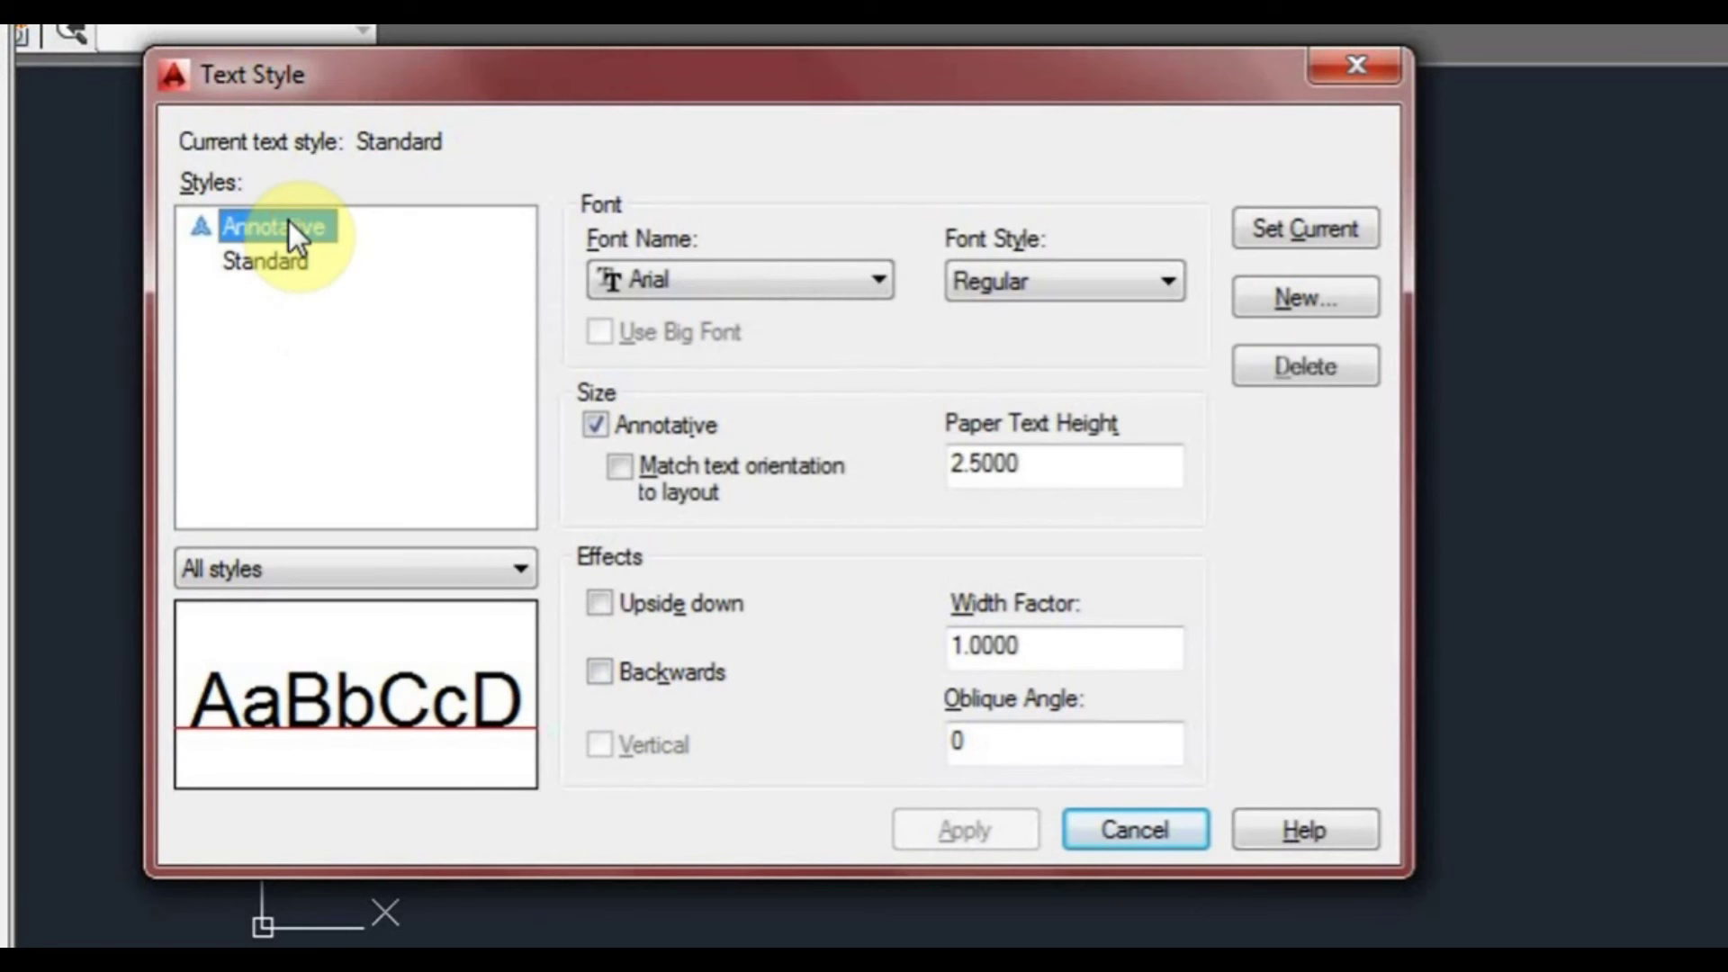
{"action": "left_click", "coordinate": [1335, 228]}
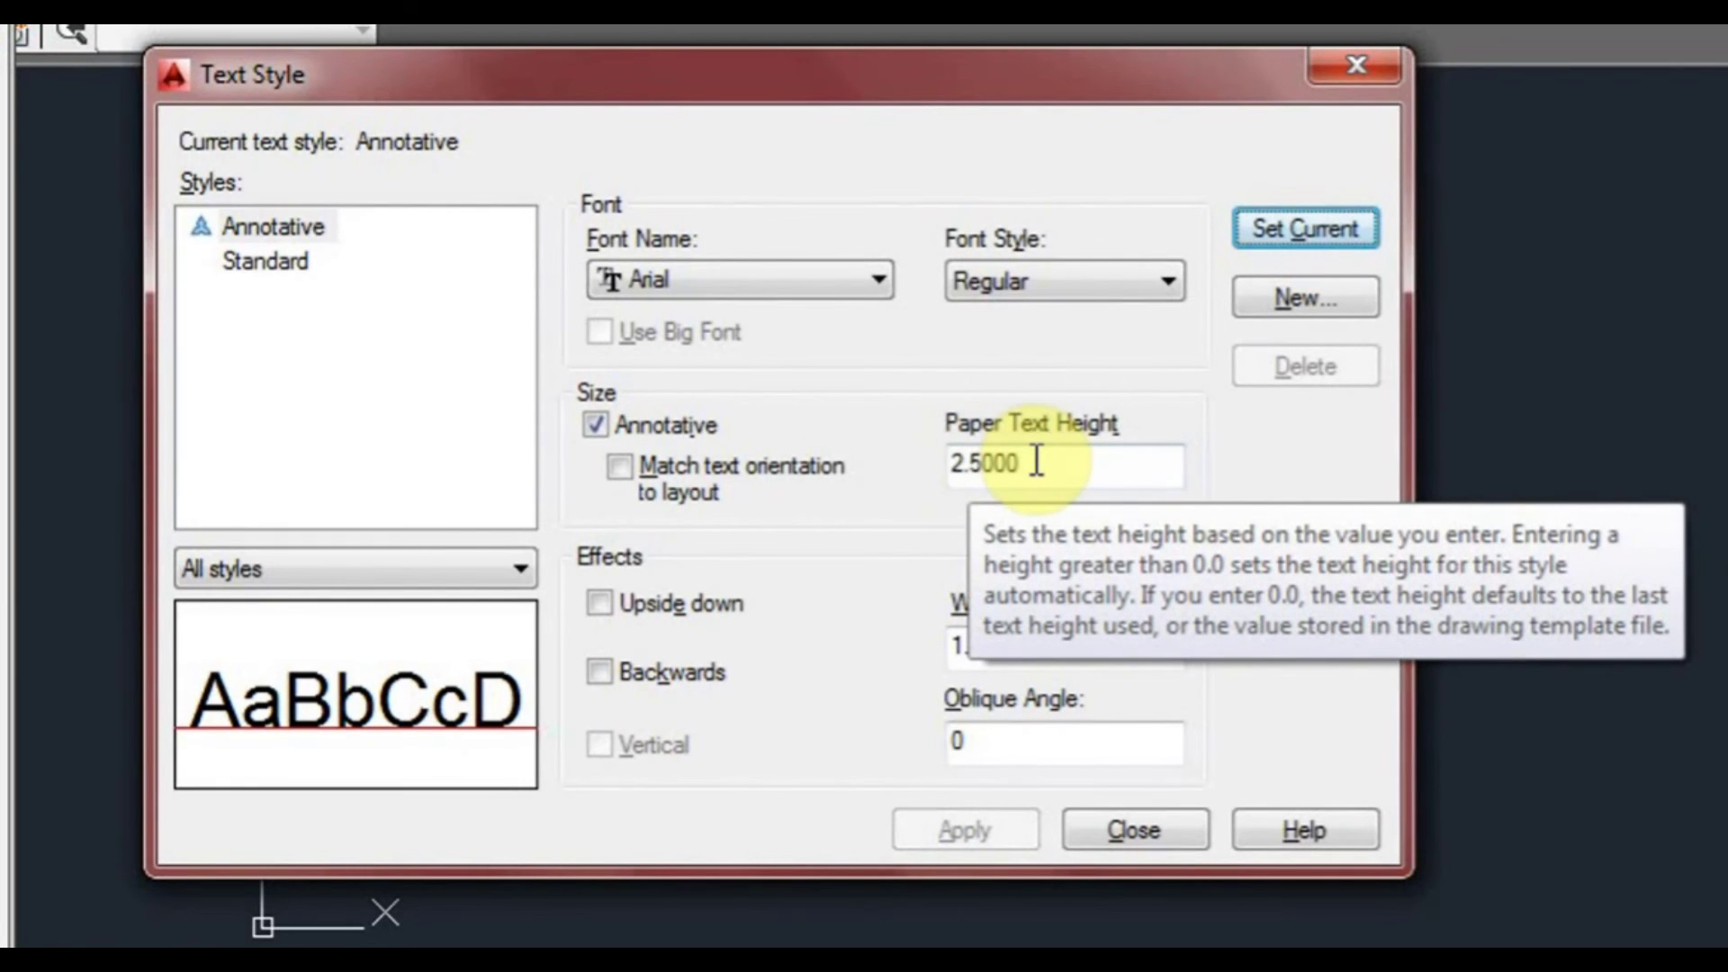
{"action": "left_click_drag", "start_coordinate": [1044, 462], "coordinate": [947, 464]}
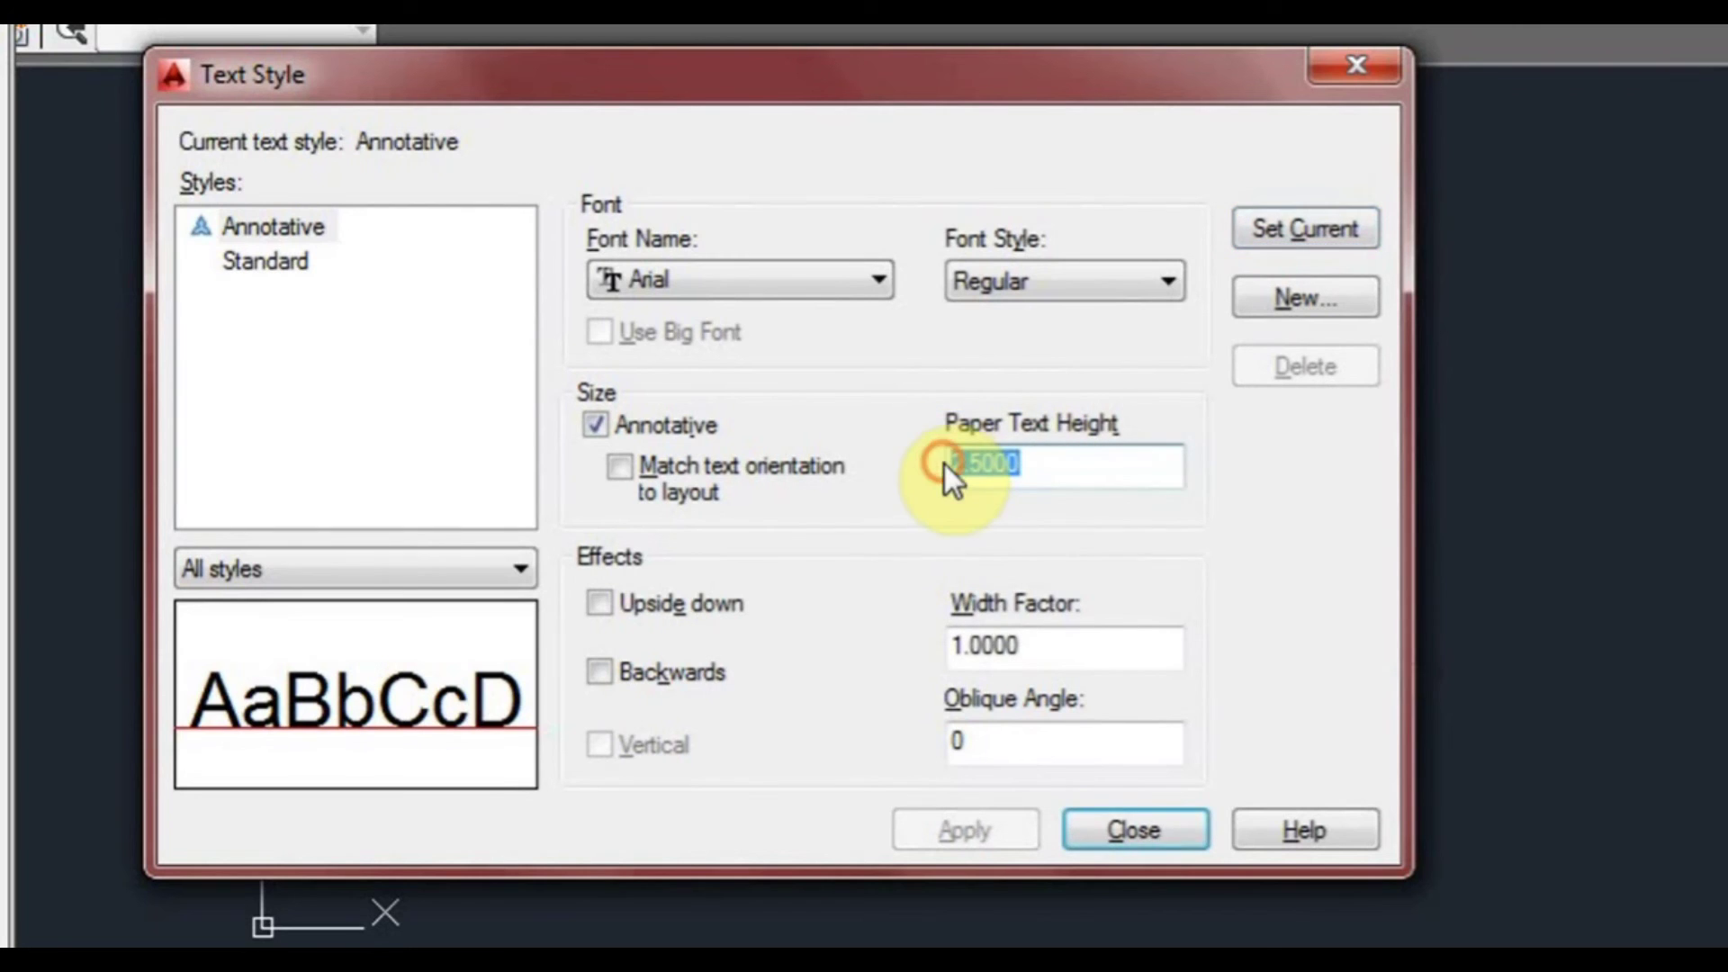
{"action": "type", "text": "3"}
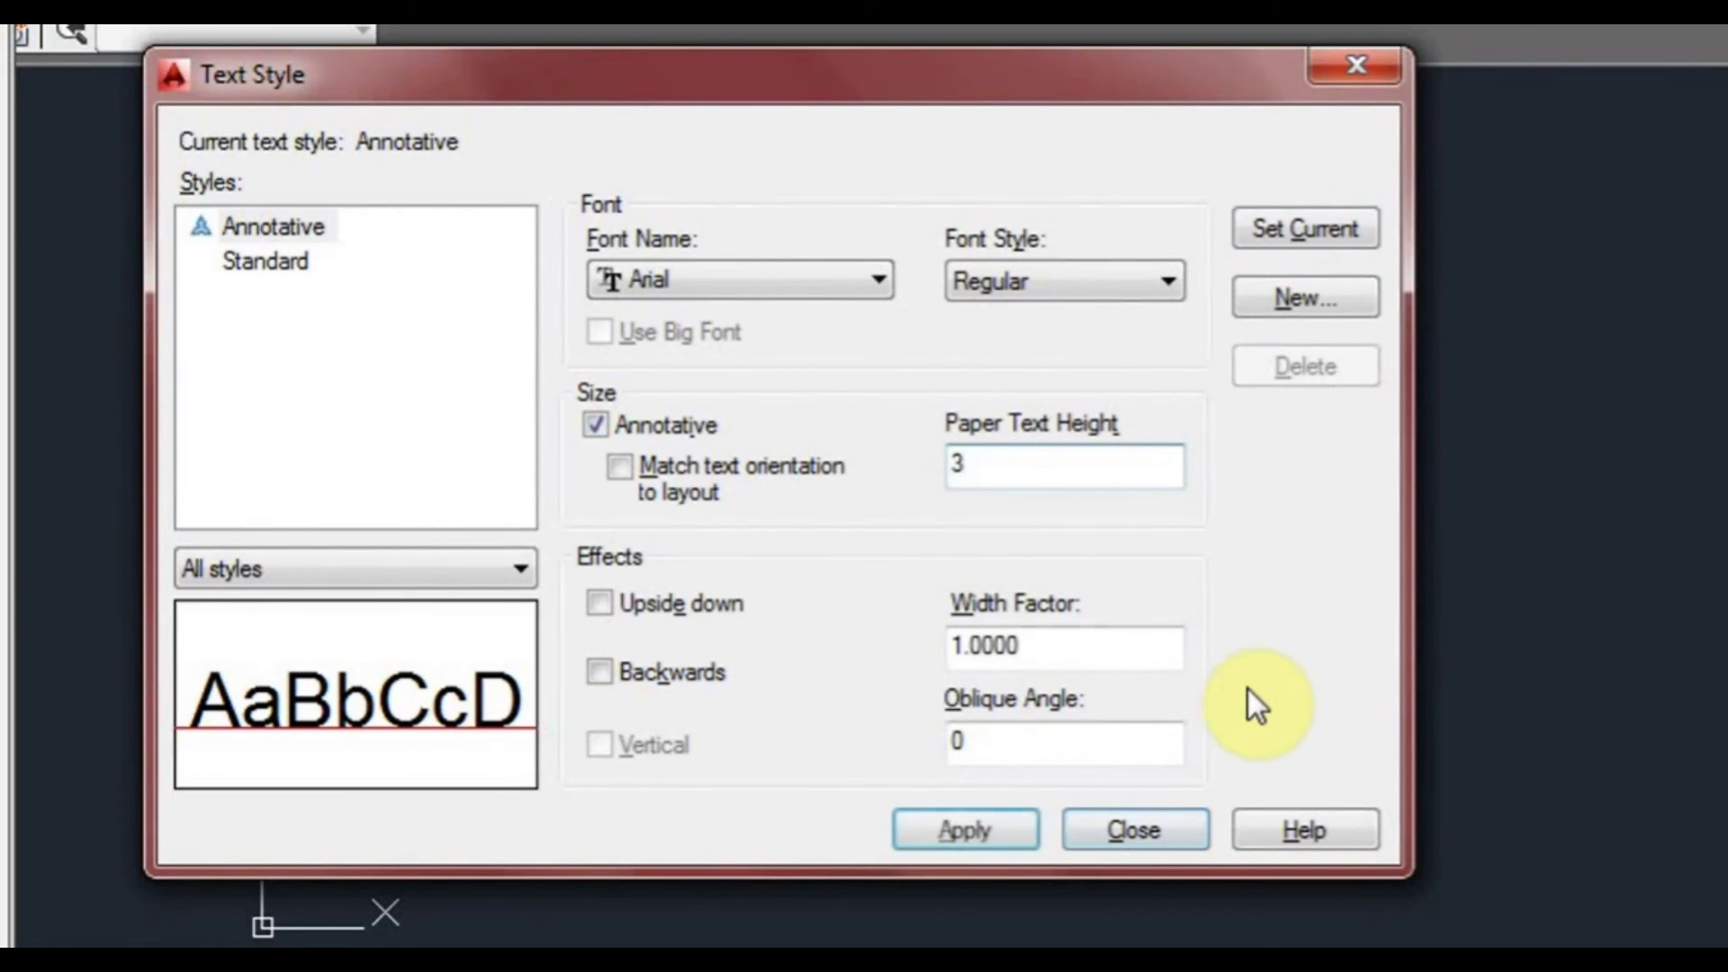
{"action": "left_click", "coordinate": [1000, 833]}
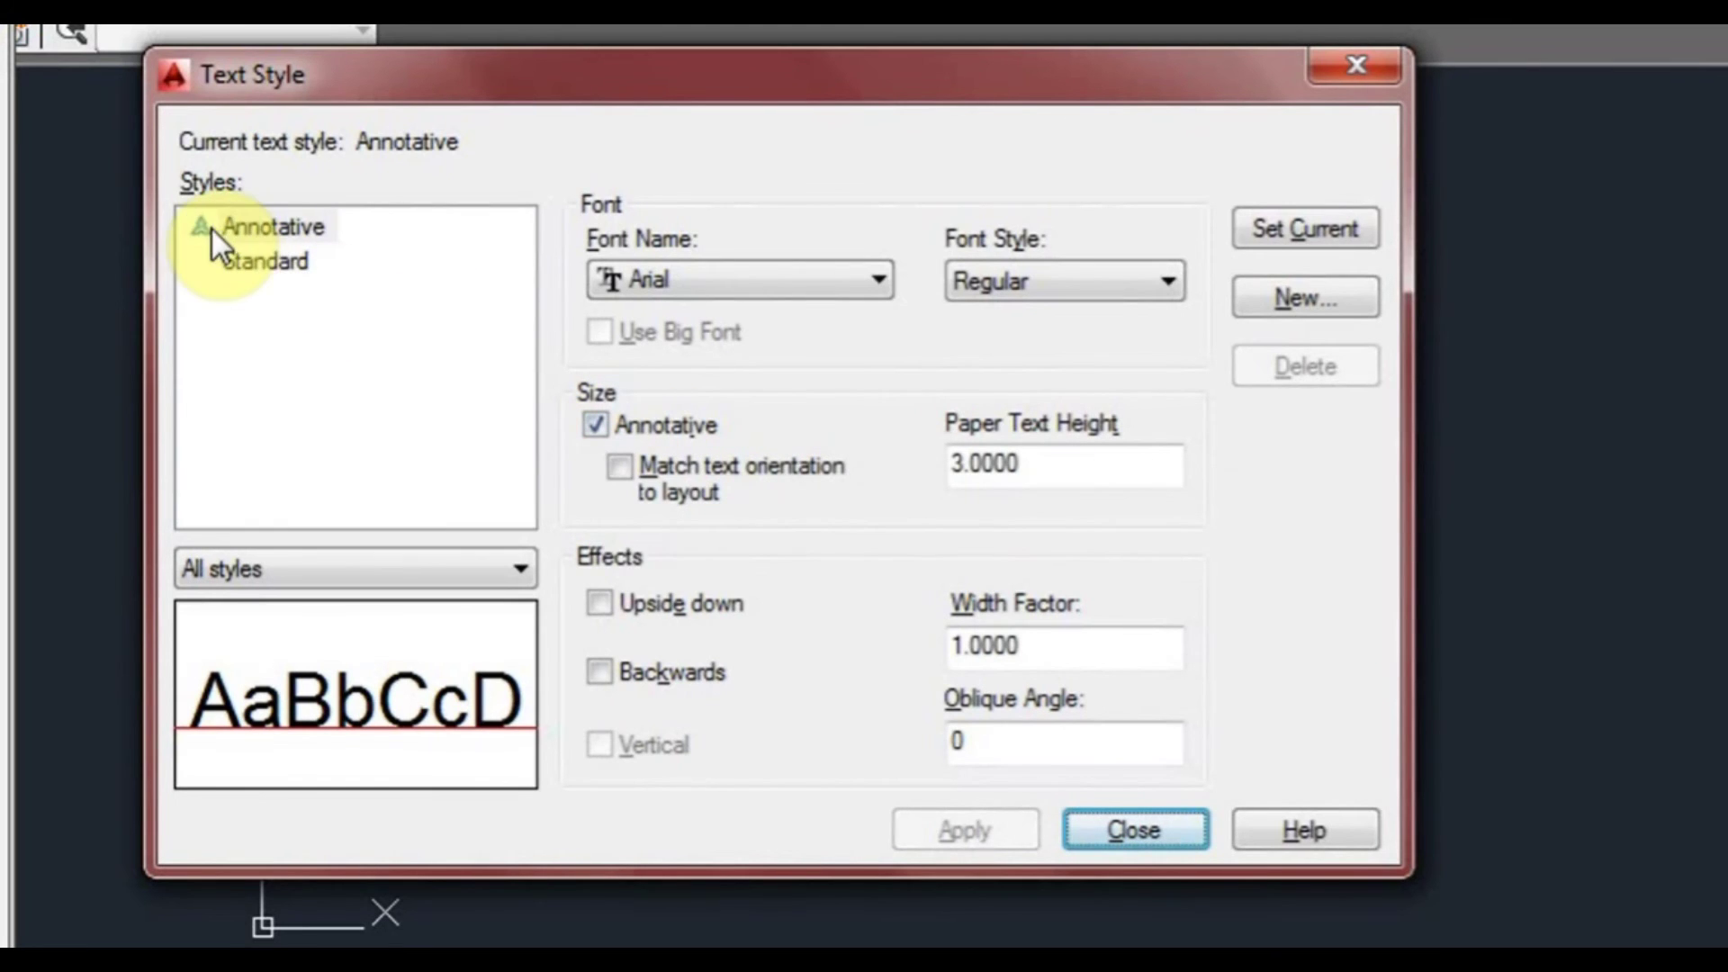
{"action": "left_click", "coordinate": [268, 226]}
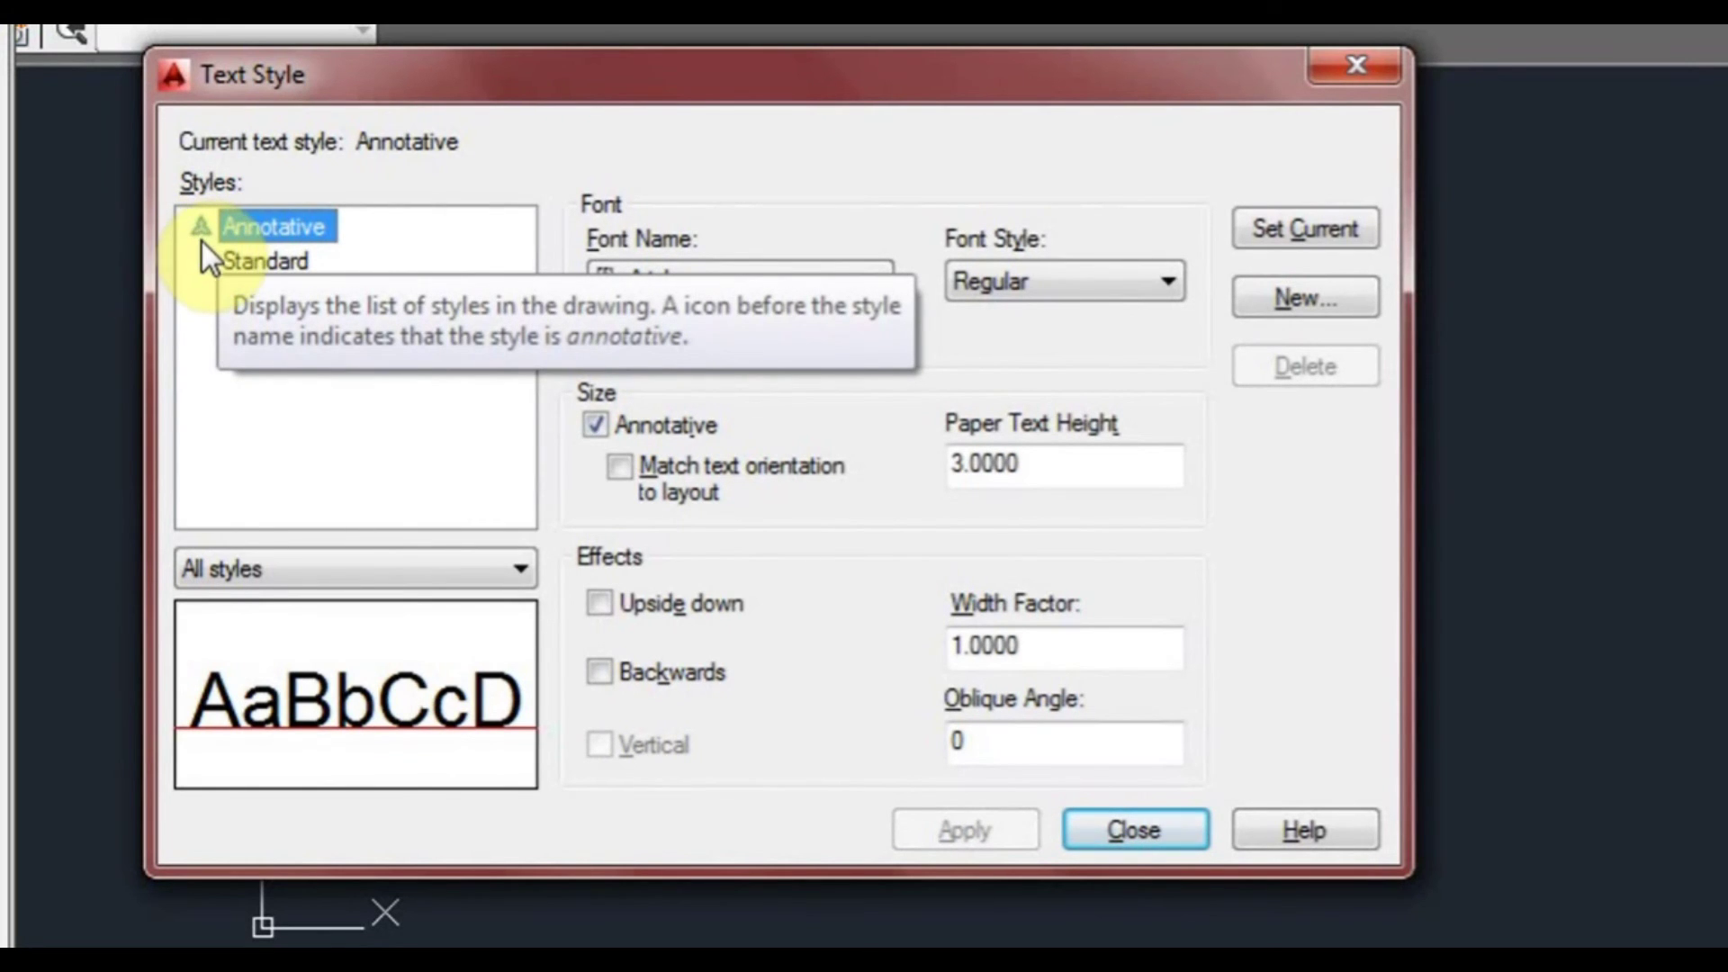
{"action": "left_click", "coordinate": [596, 424]}
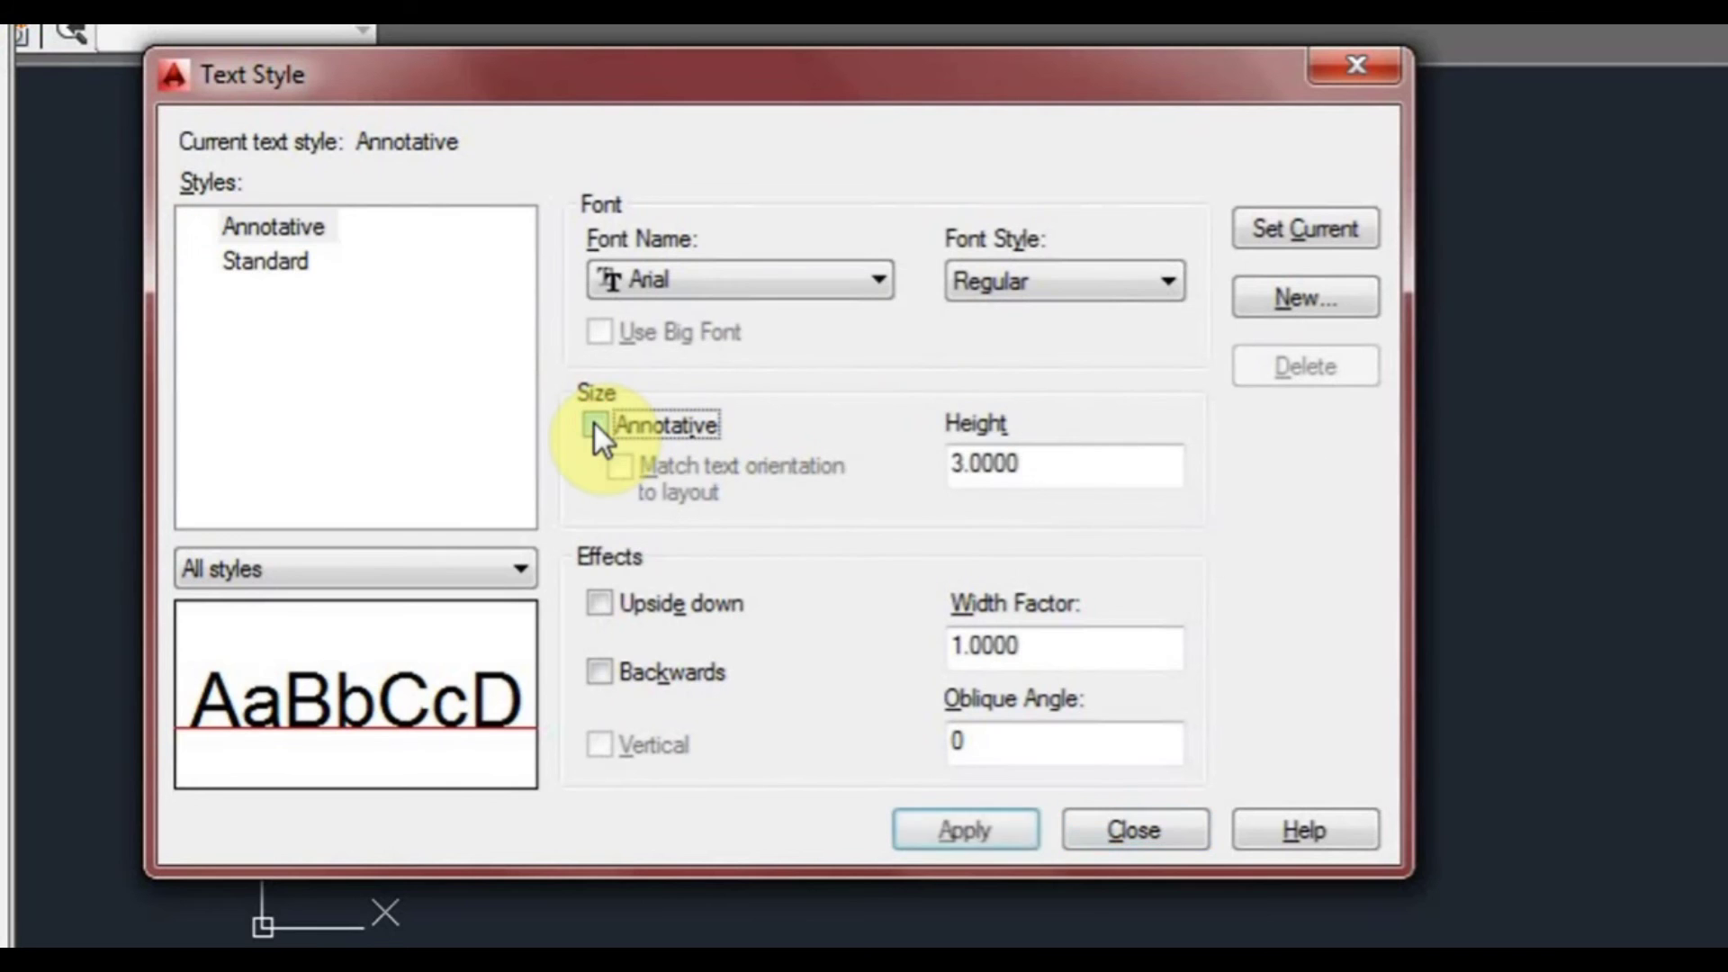
{"action": "left_click", "coordinate": [594, 424]}
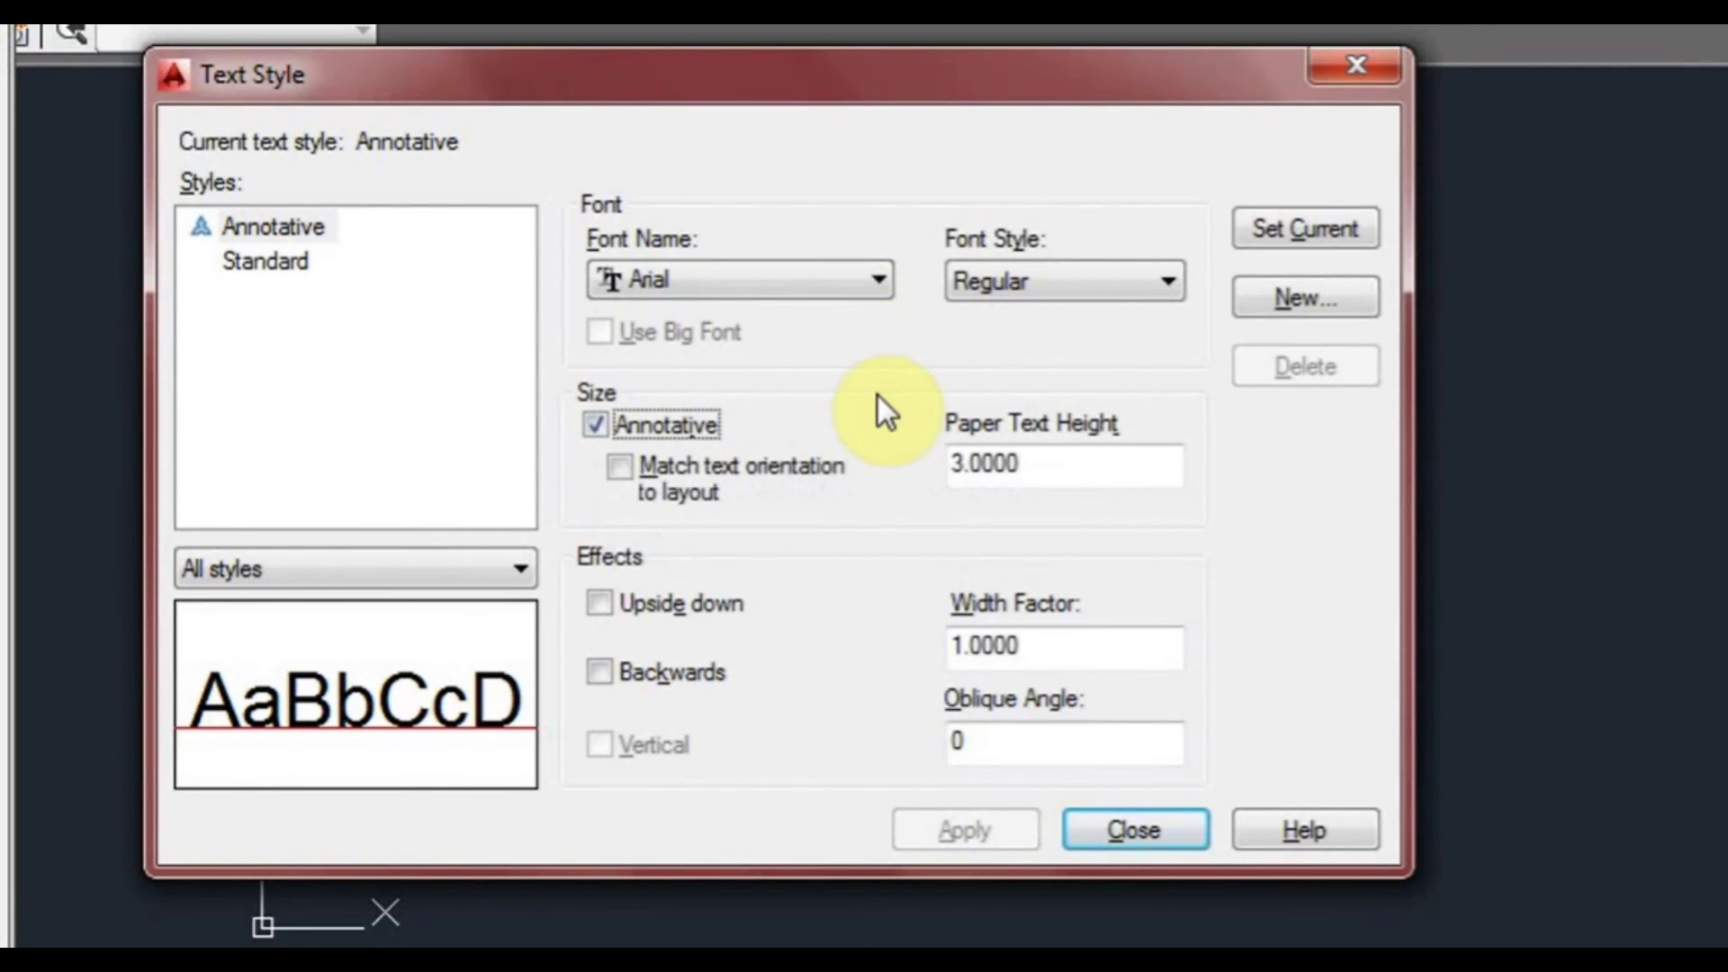
- Change the Annotative style's font to CountryBlueprint, leaving Upside down and Backwards off
{"action": "left_click", "coordinate": [877, 283]}
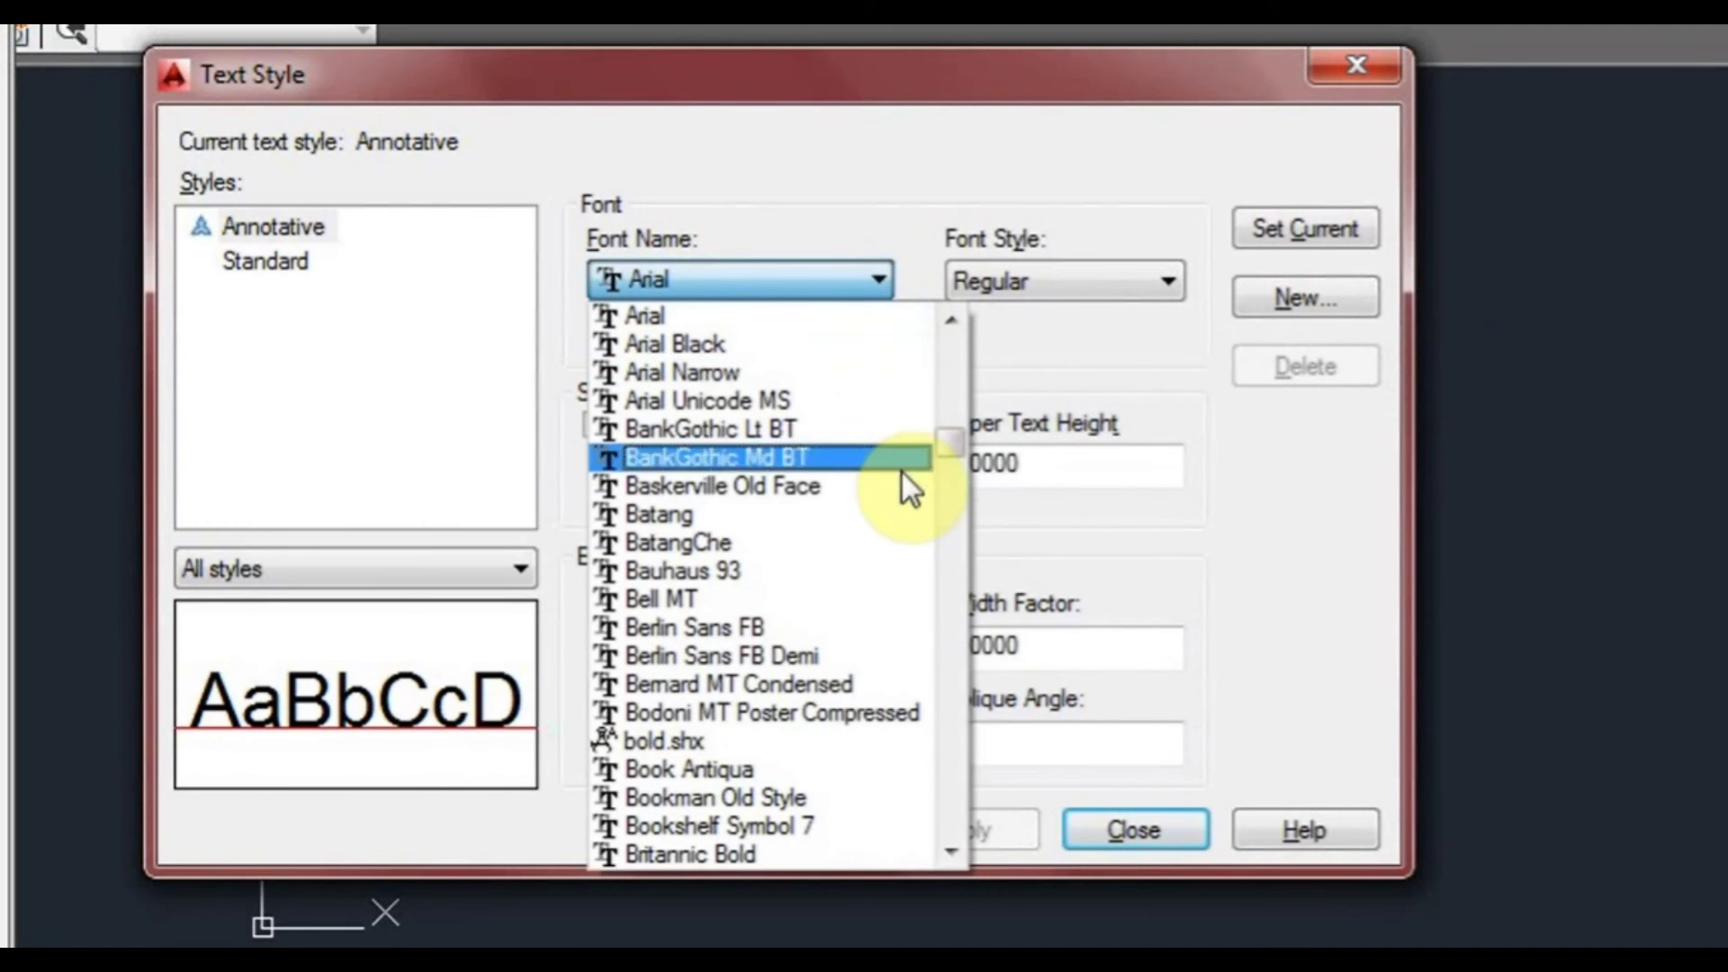
{"action": "left_click_drag", "start_coordinate": [950, 441], "coordinate": [957, 500]}
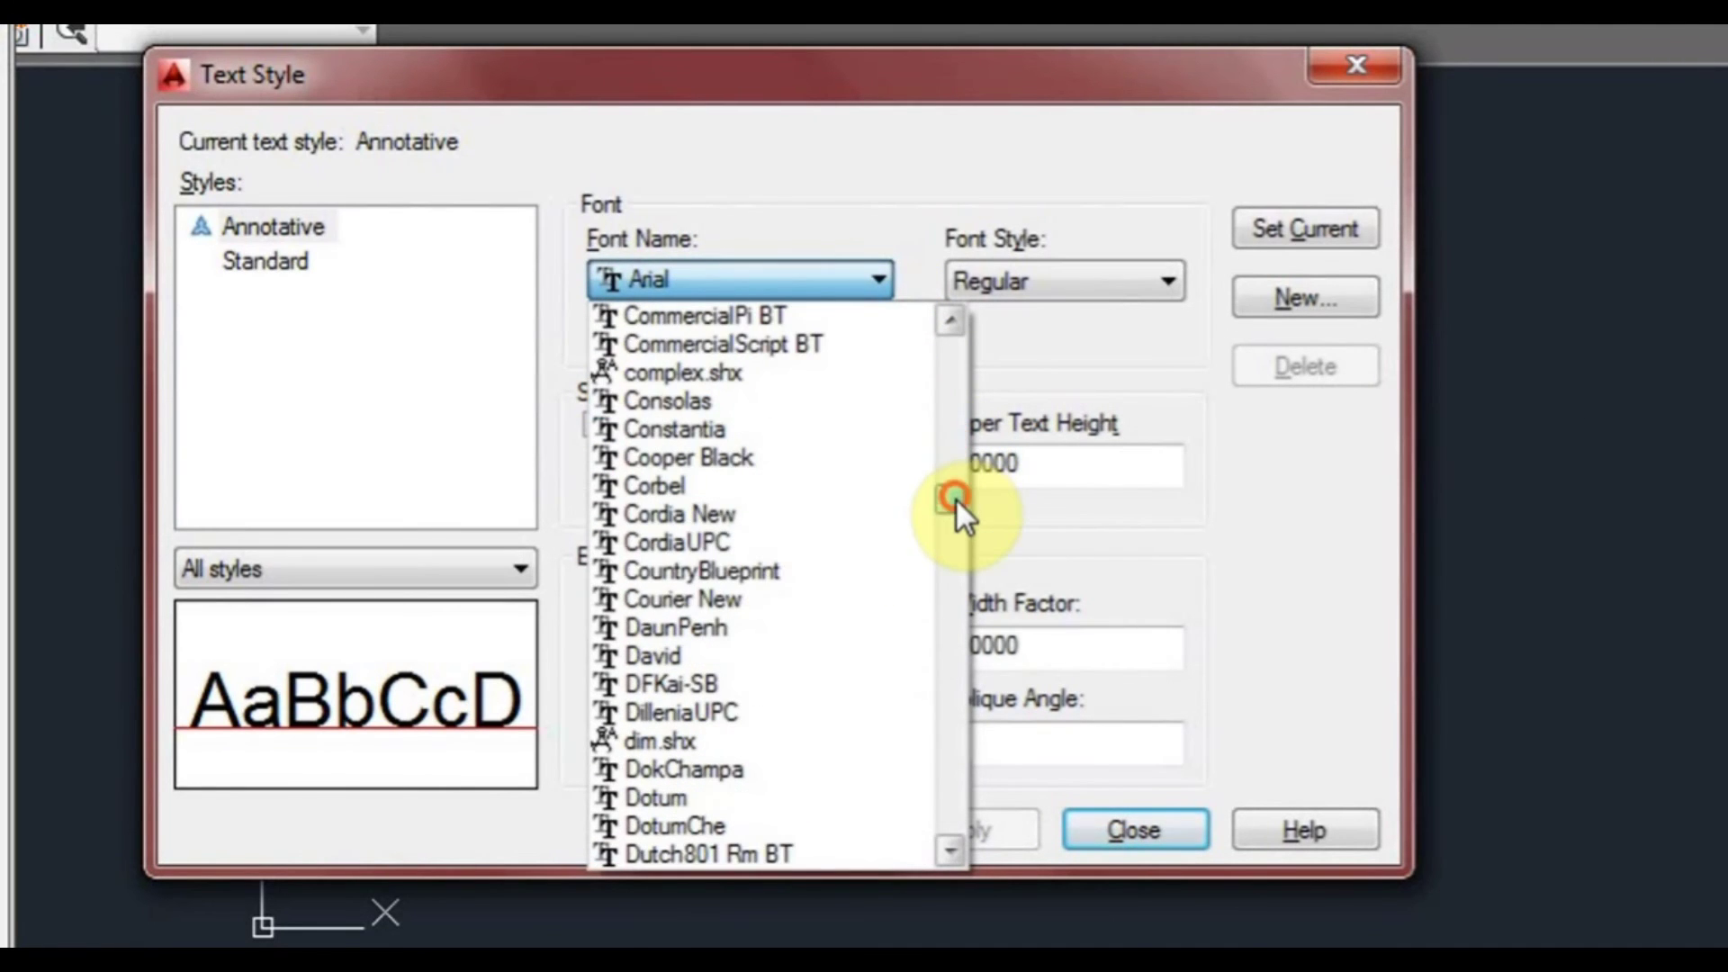
{"action": "left_click", "coordinate": [853, 570]}
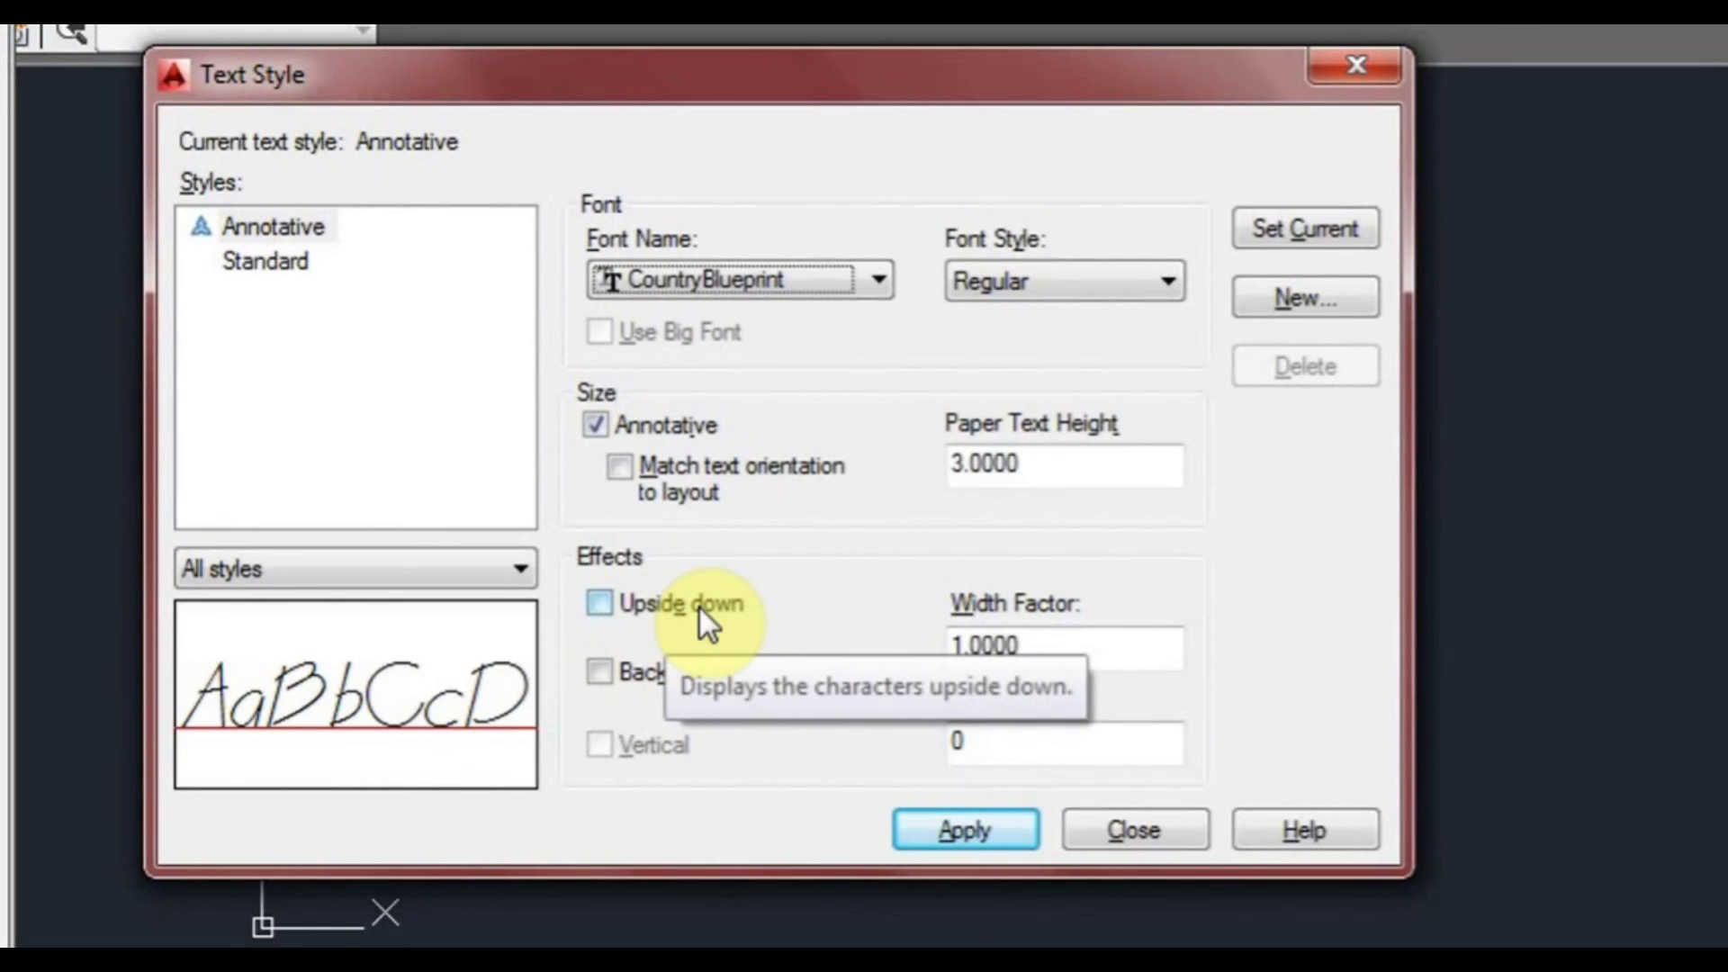
{"action": "left_click", "coordinate": [633, 610]}
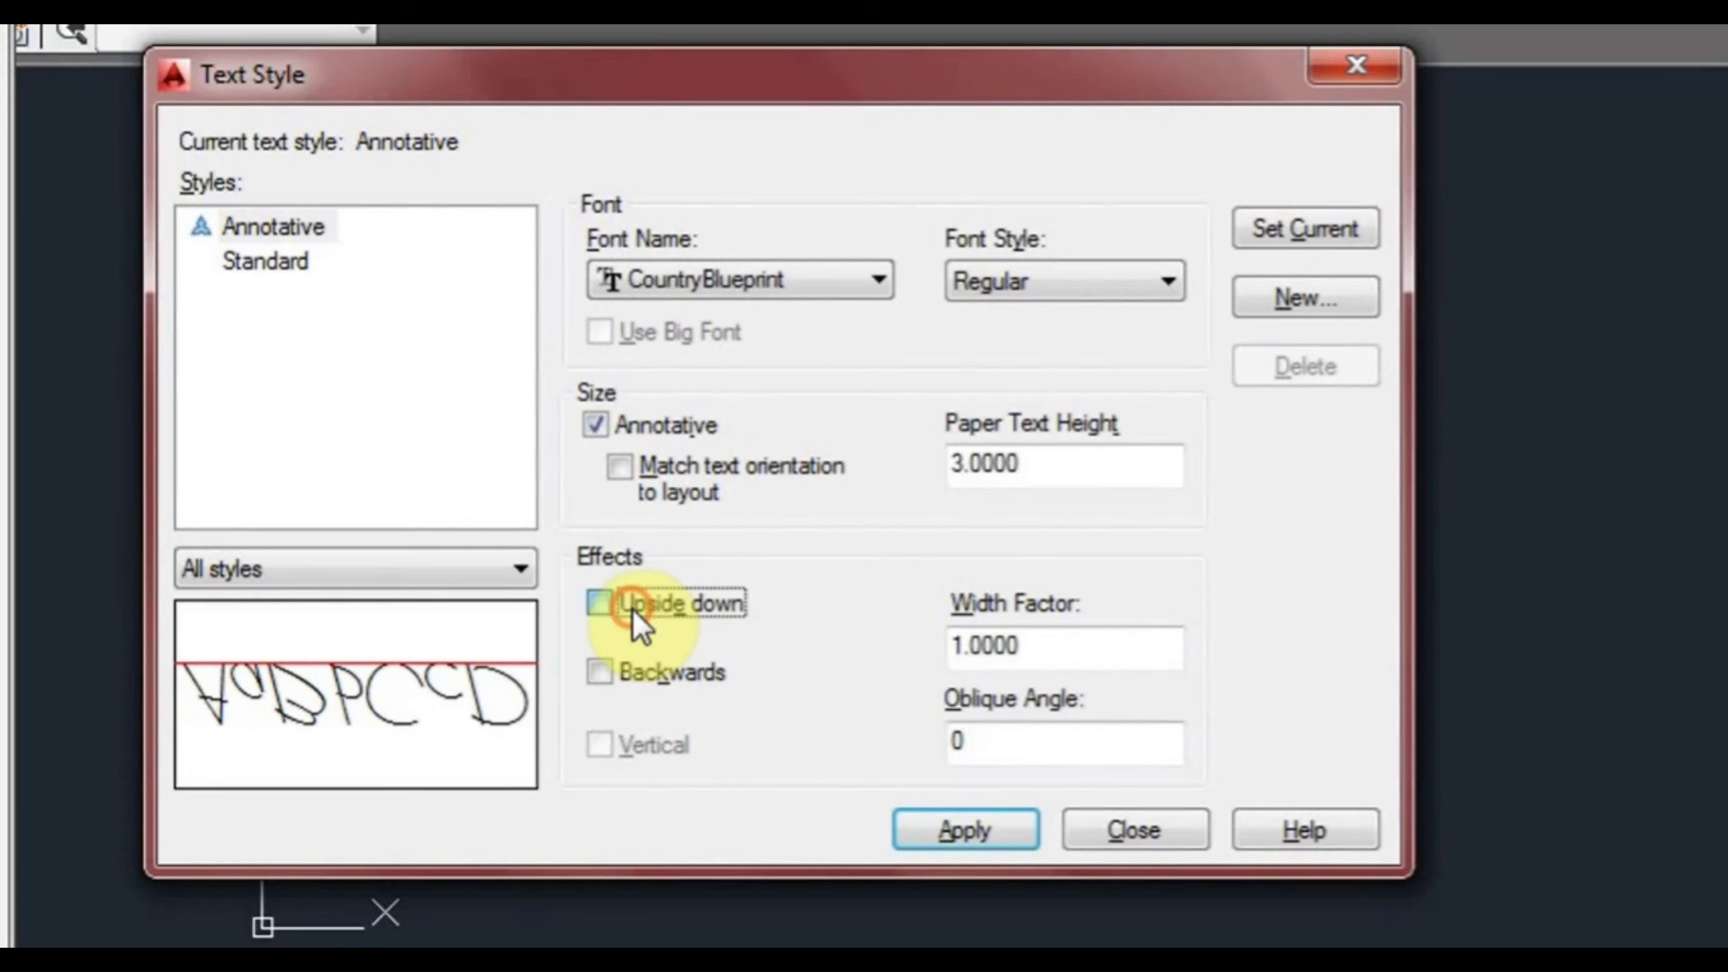
{"action": "left_click", "coordinate": [635, 607]}
{"action": "left_click", "coordinate": [650, 667]}
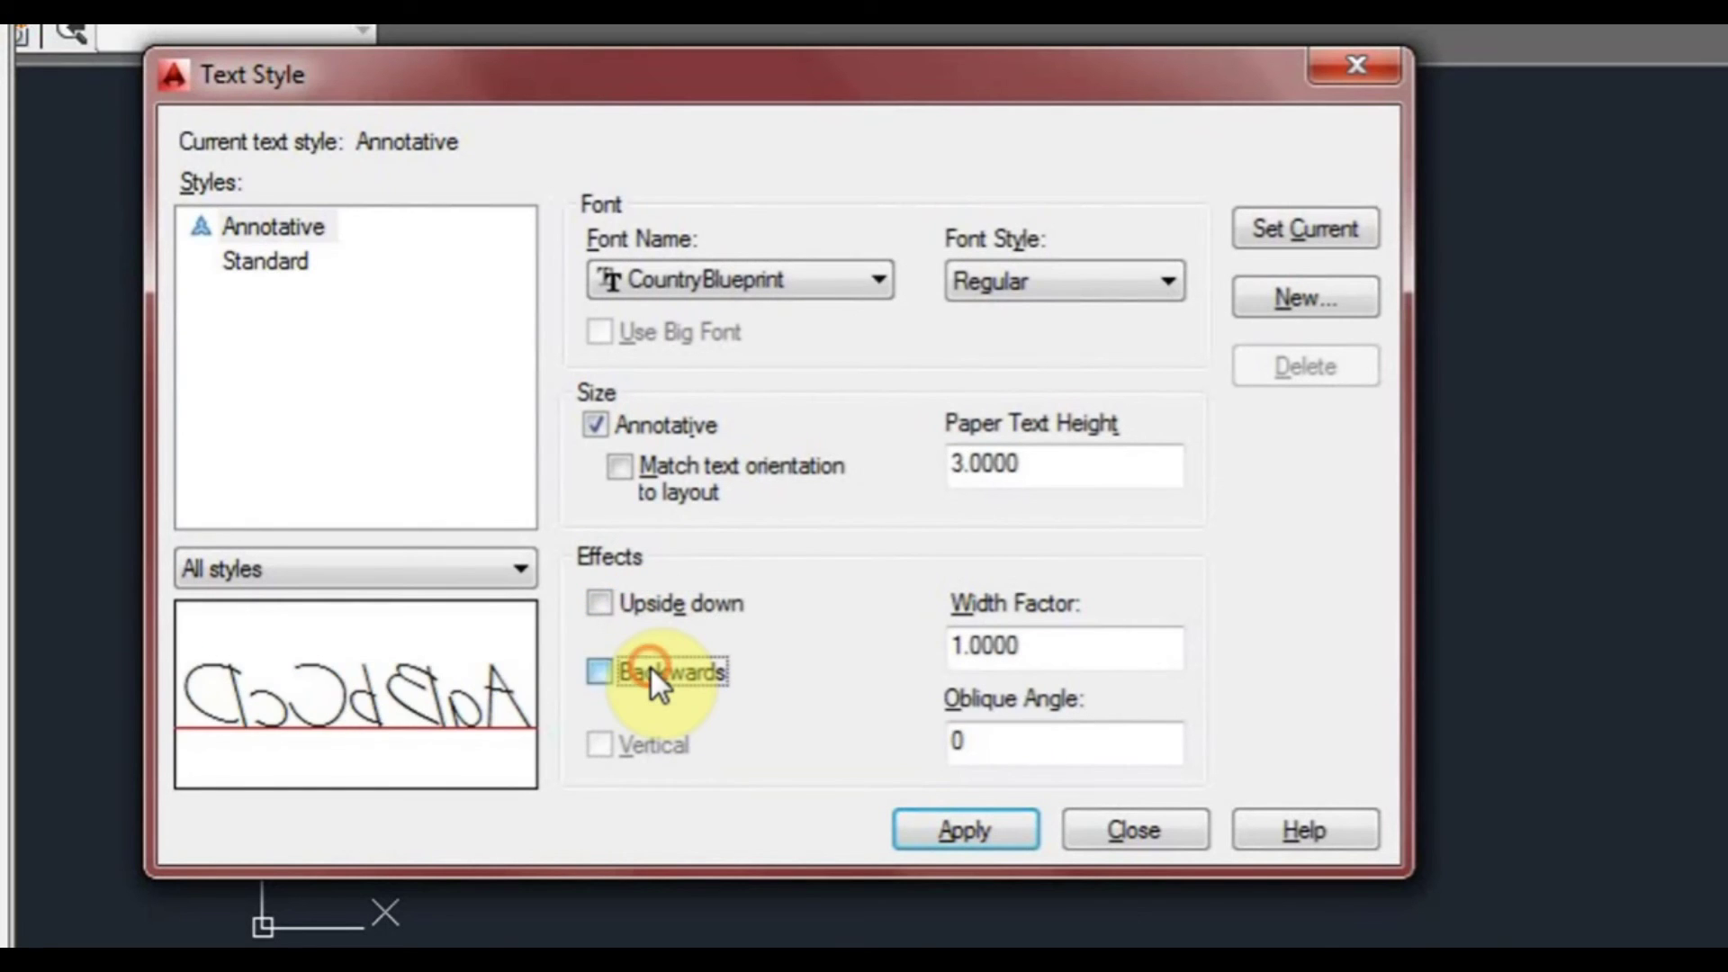
{"action": "left_click", "coordinate": [653, 670]}
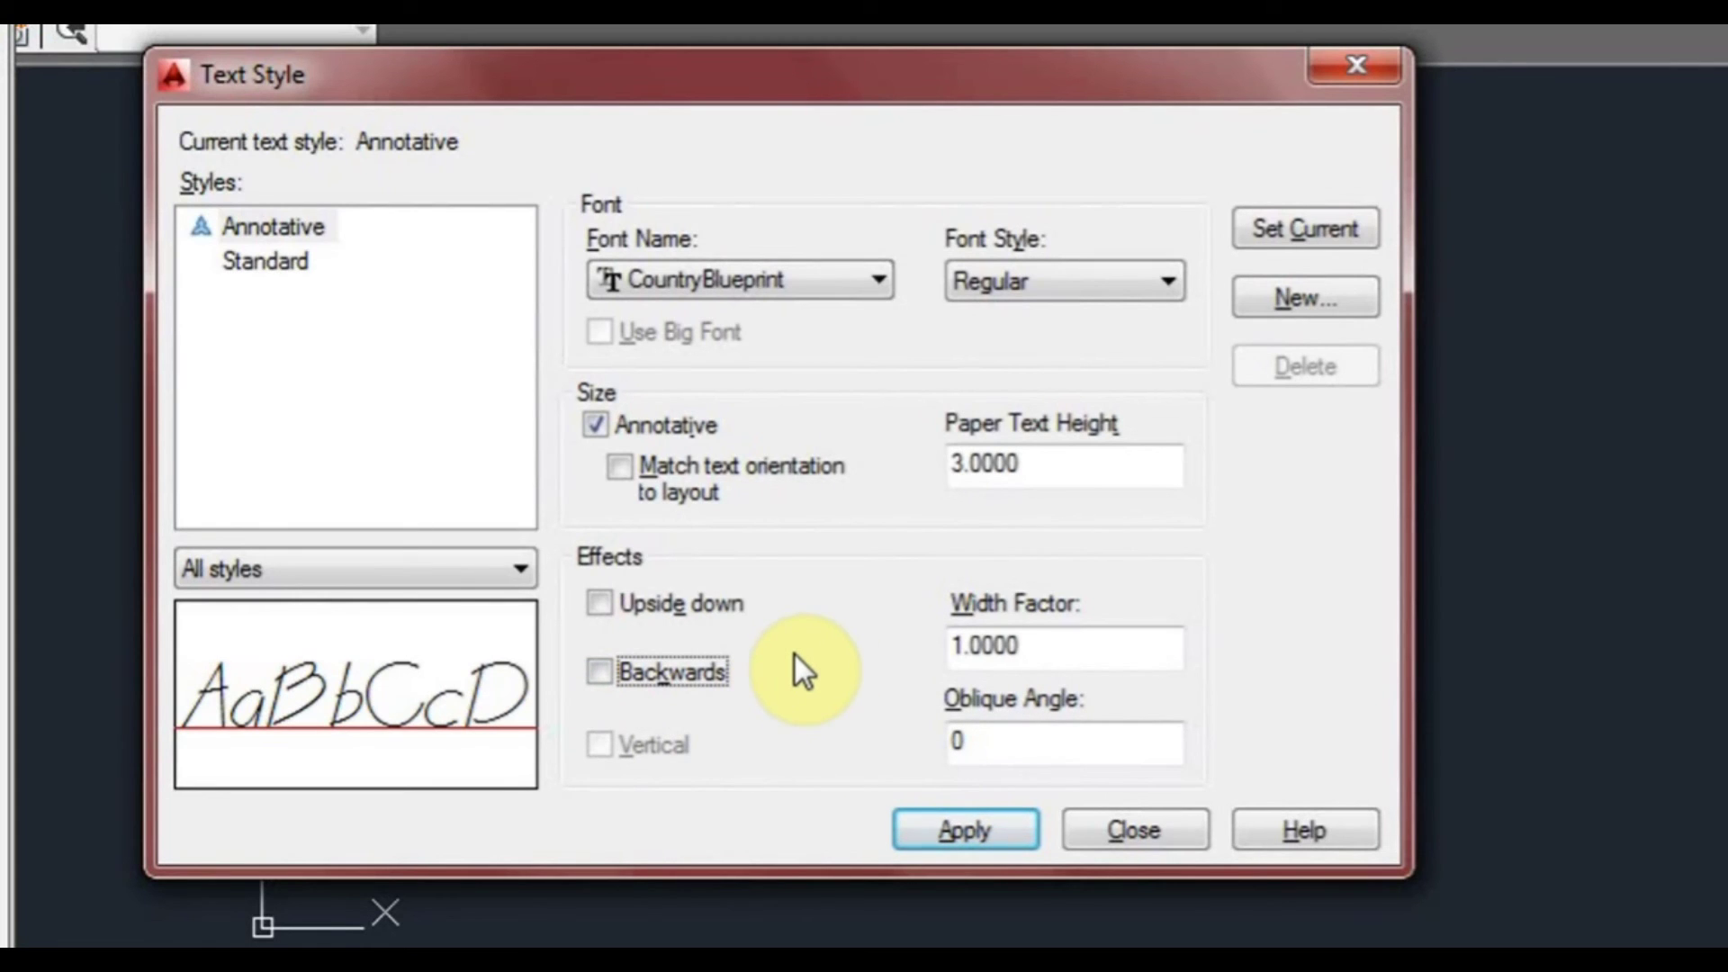
- Try width factor and oblique angle values, then apply the font change and close
{"action": "left_click_drag", "start_coordinate": [1116, 650], "coordinate": [891, 668]}
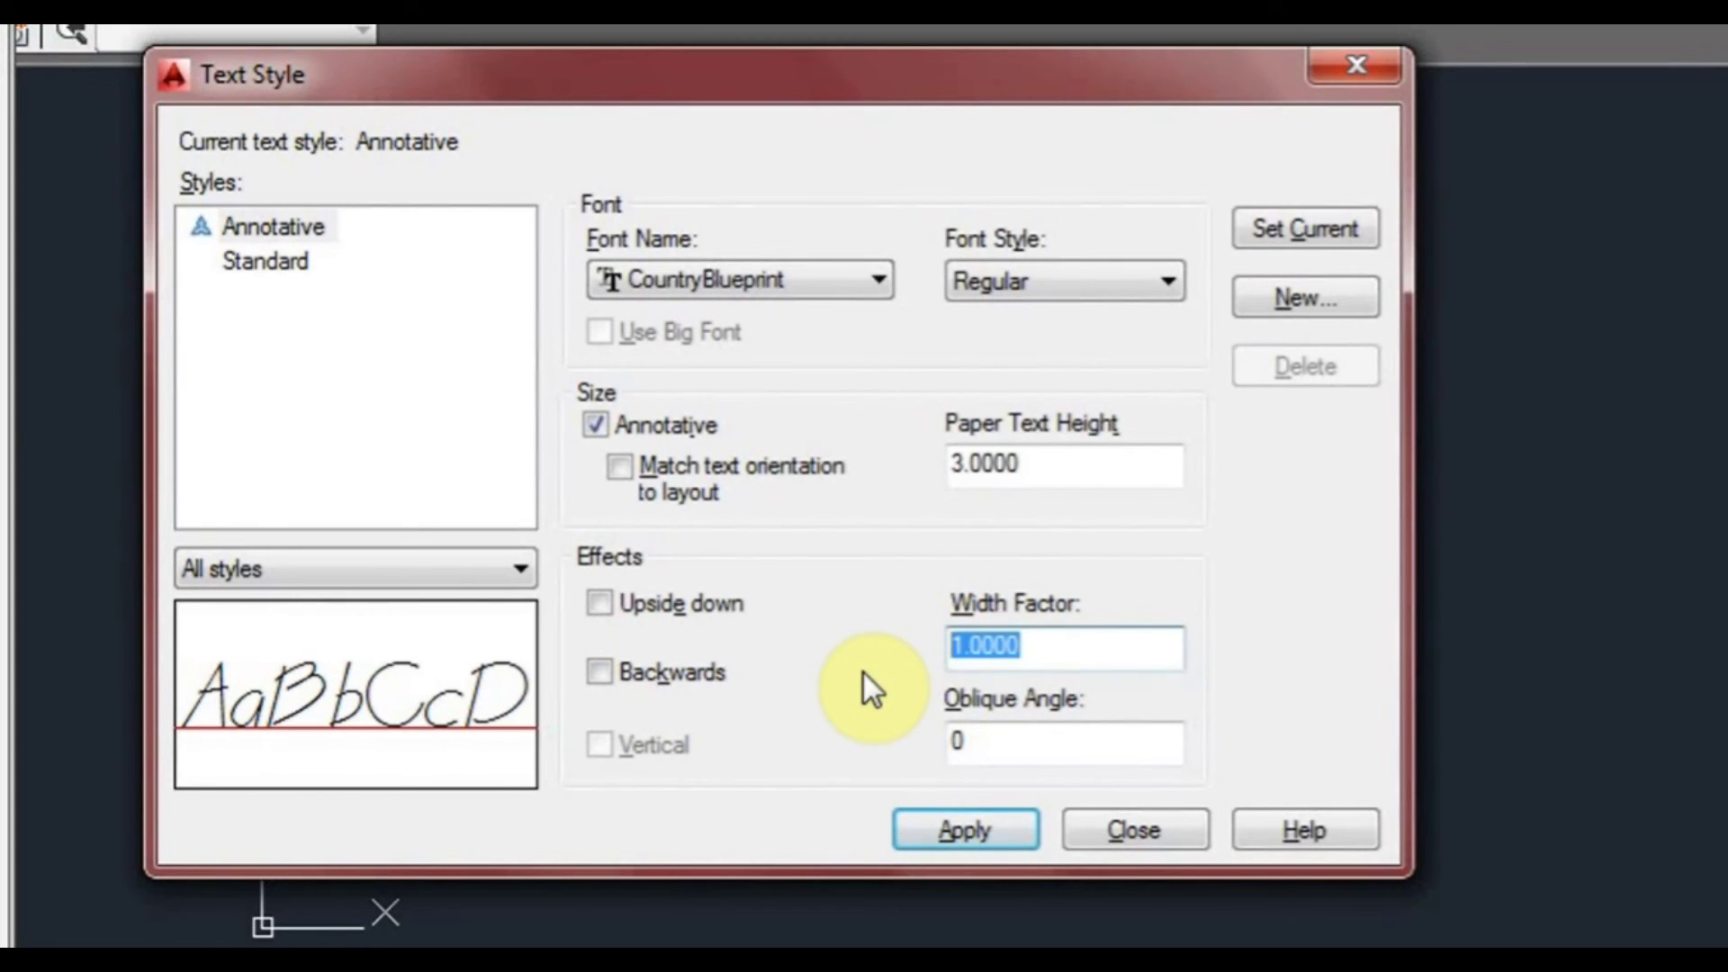
{"action": "type", "text": "5"}
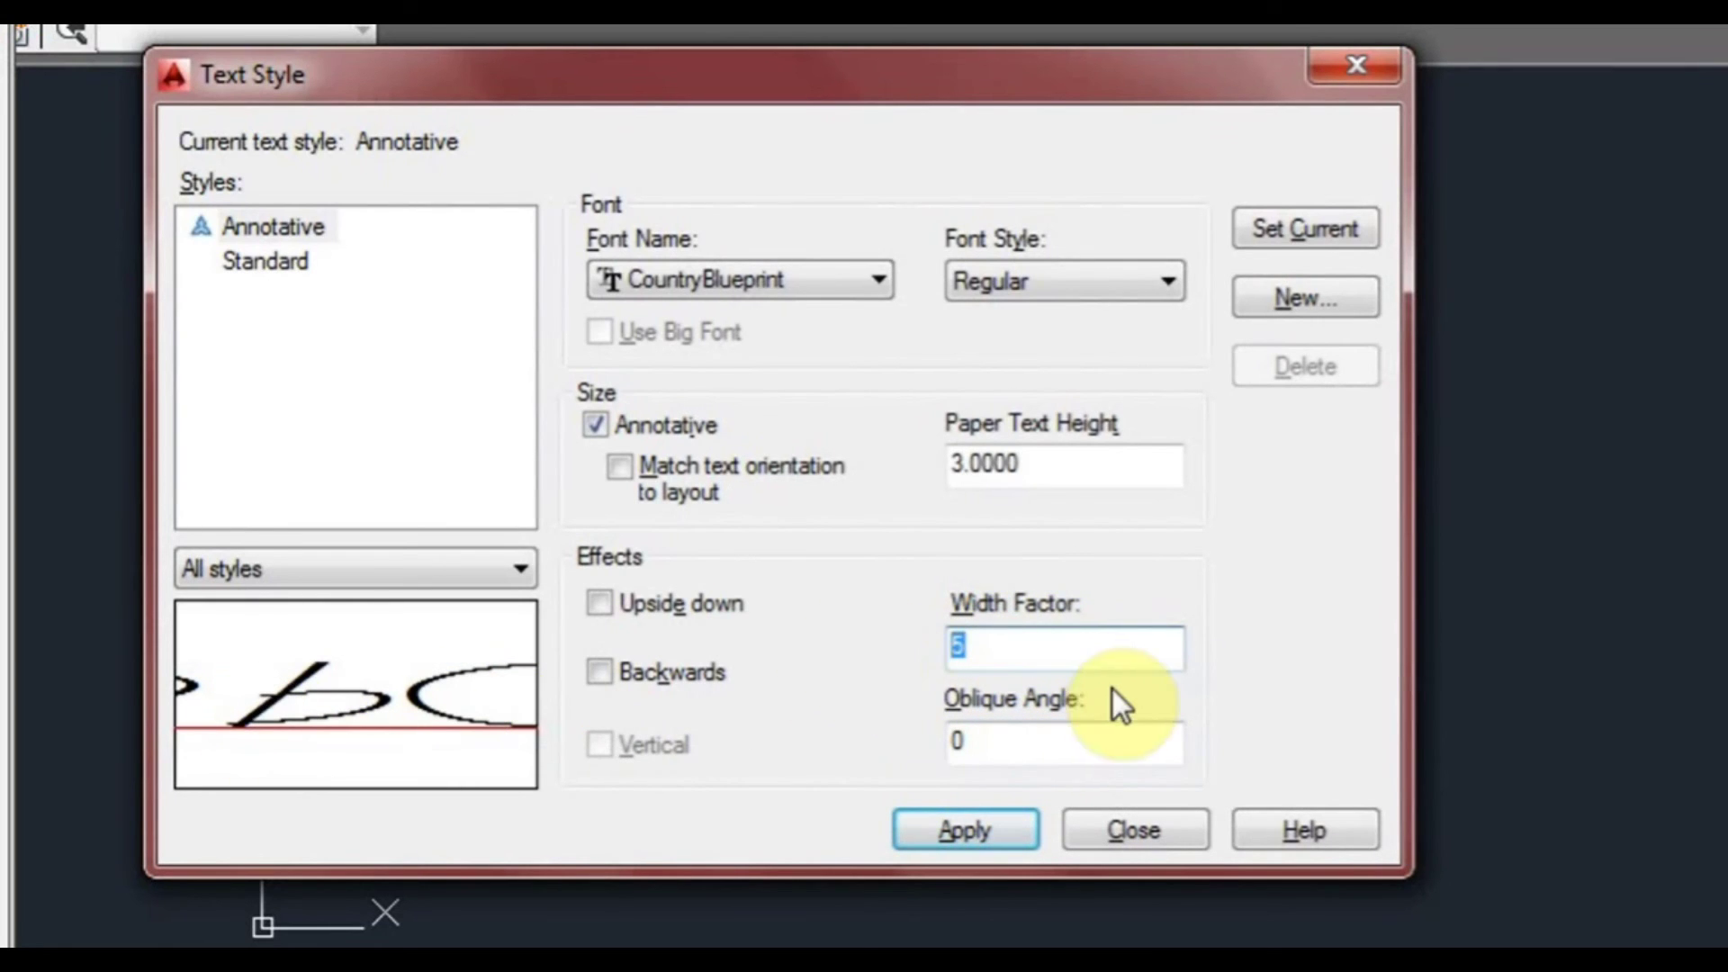
{"action": "type", "text": ".5"}
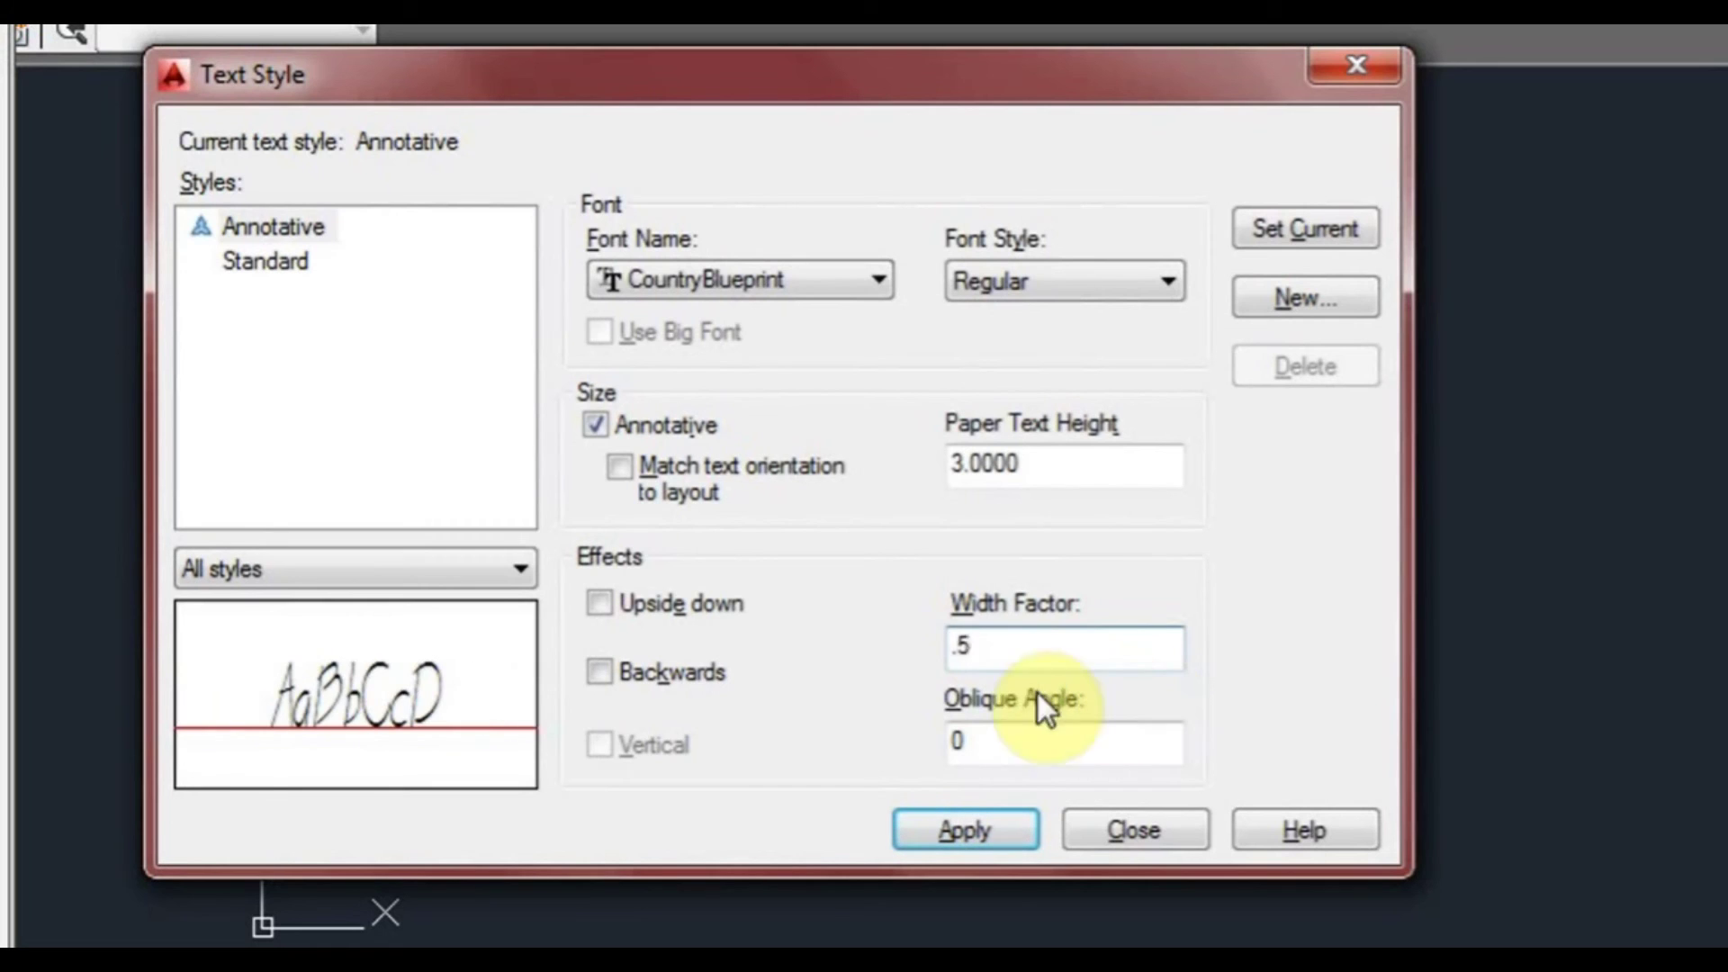
{"action": "double_click", "coordinate": [1009, 648]}
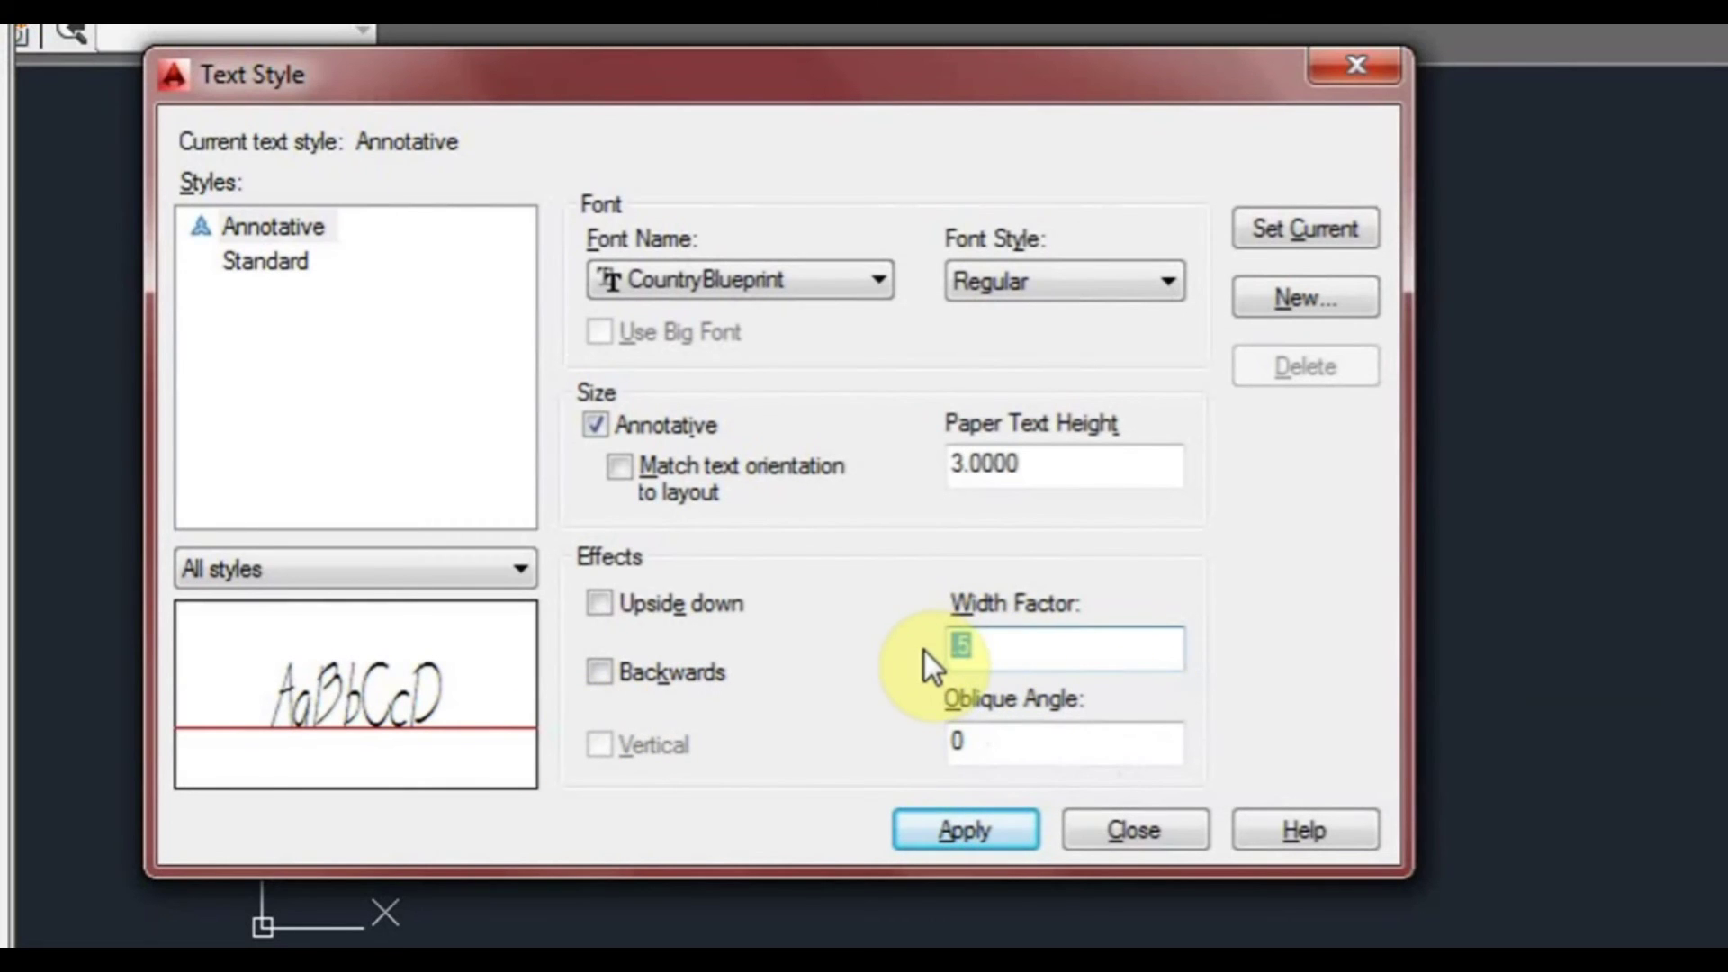
{"action": "double_click", "coordinate": [1009, 733]}
{"action": "type", "text": "55"}
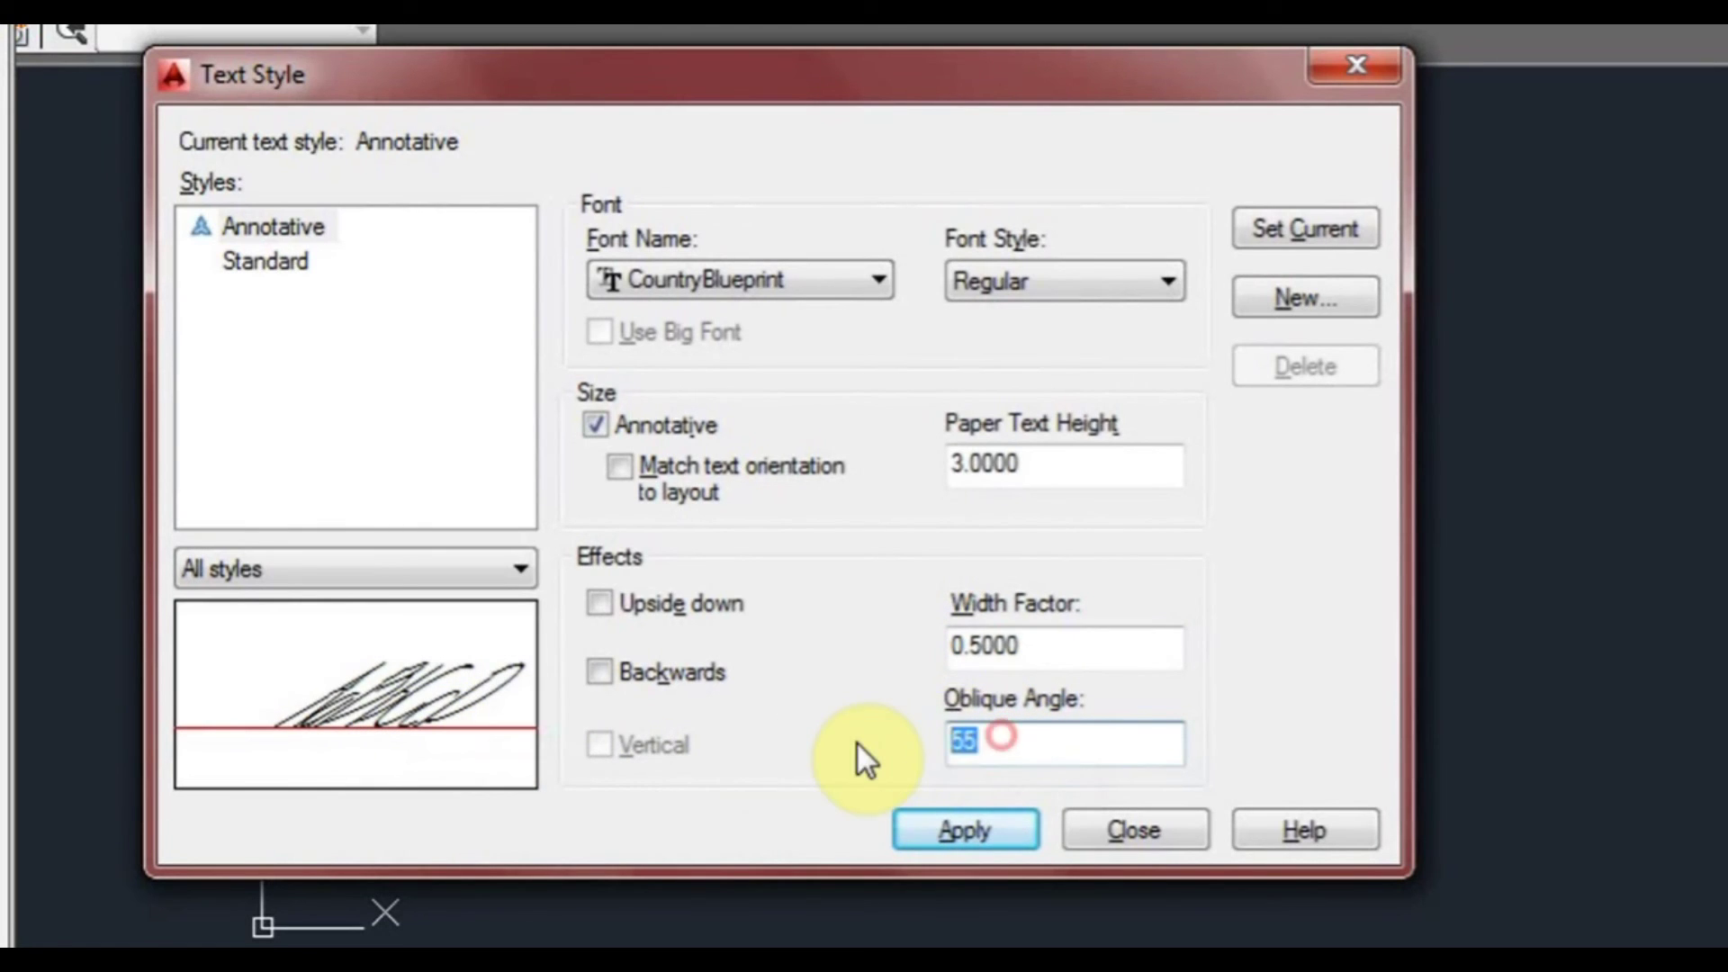
{"action": "type", "text": "0"}
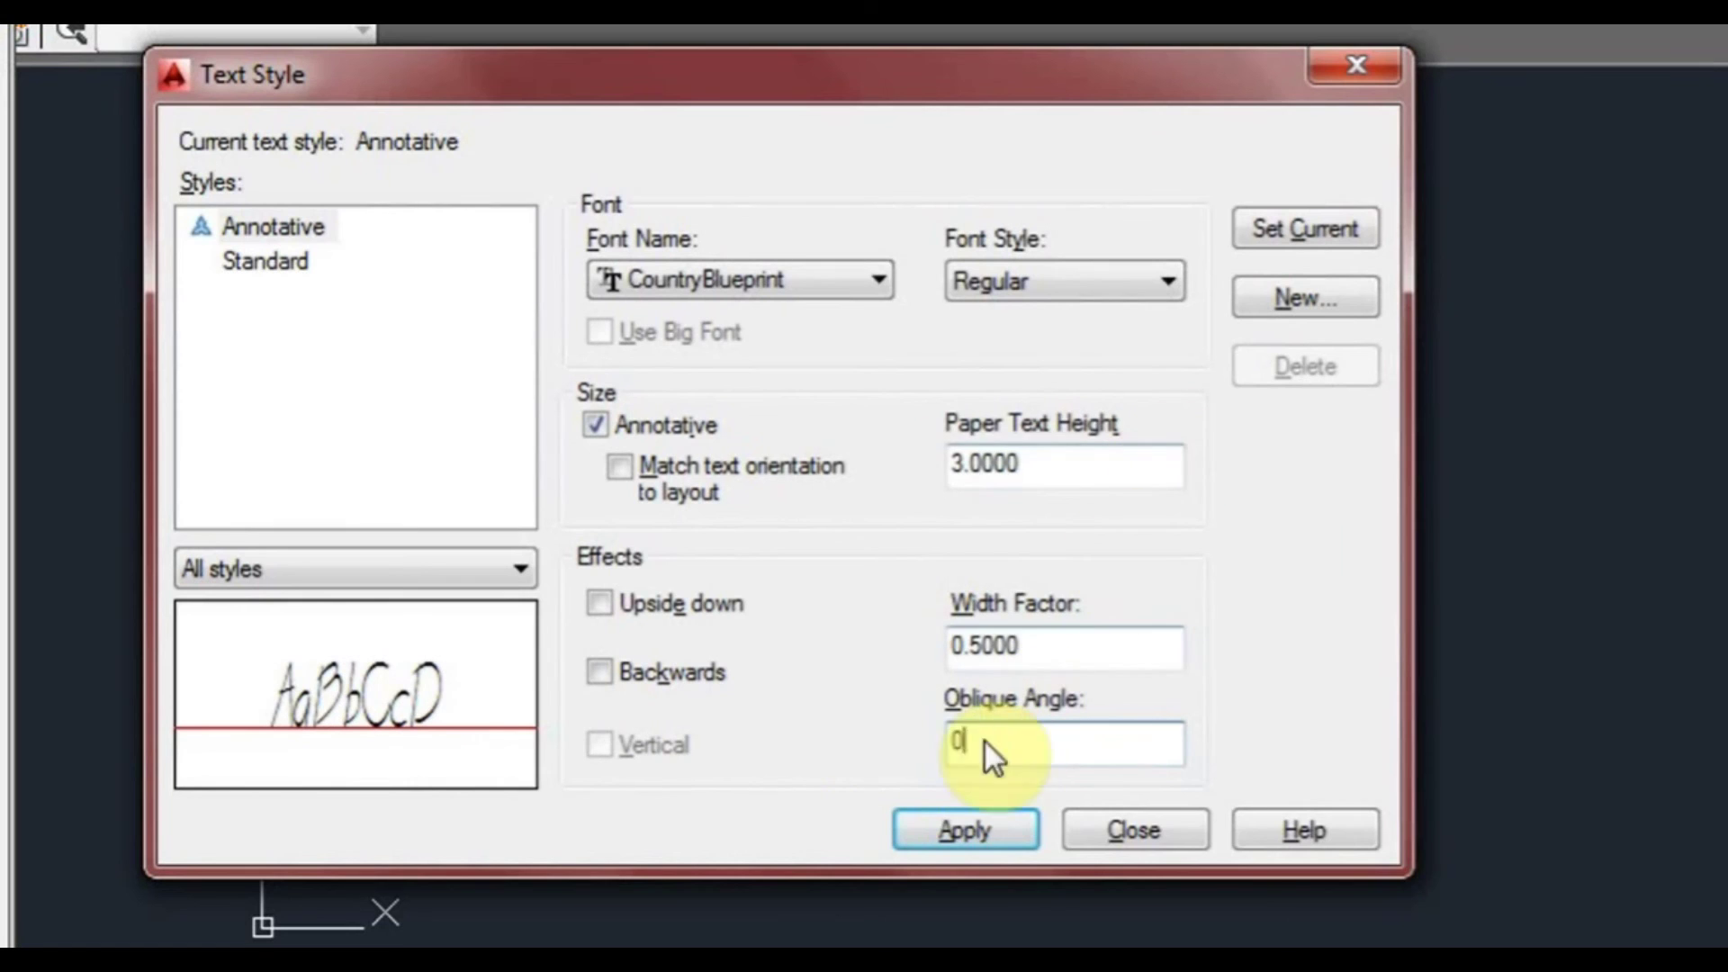
{"action": "left_click", "coordinate": [961, 835]}
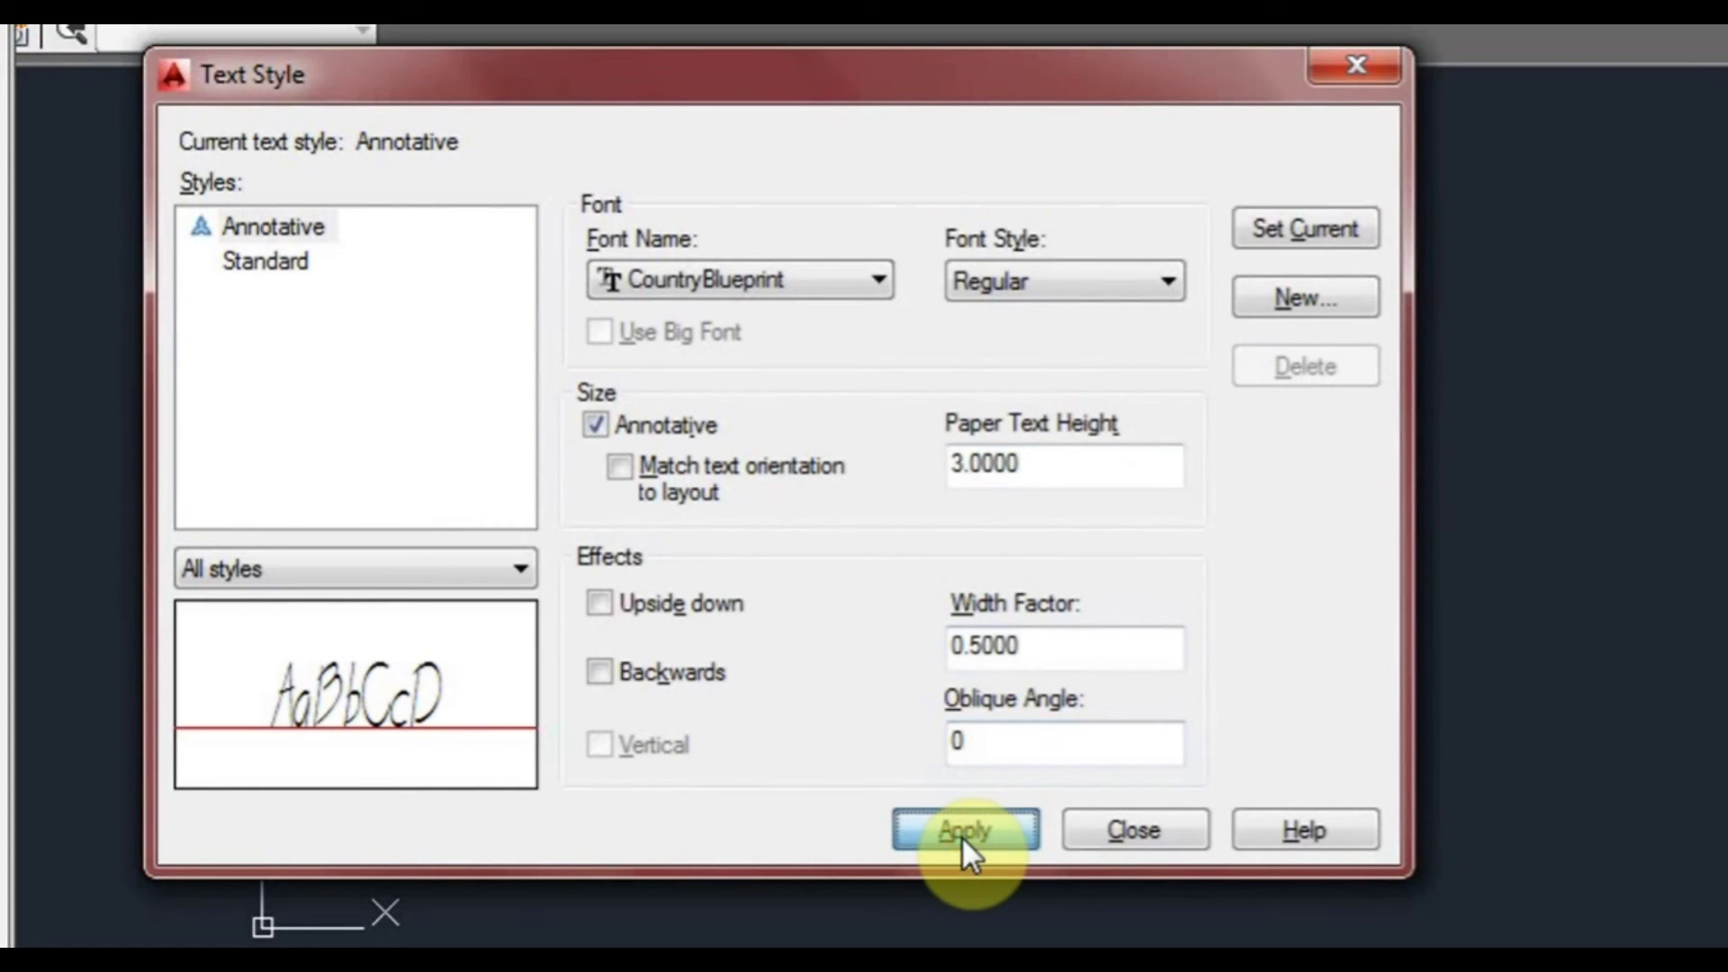
{"action": "left_click", "coordinate": [1130, 830]}
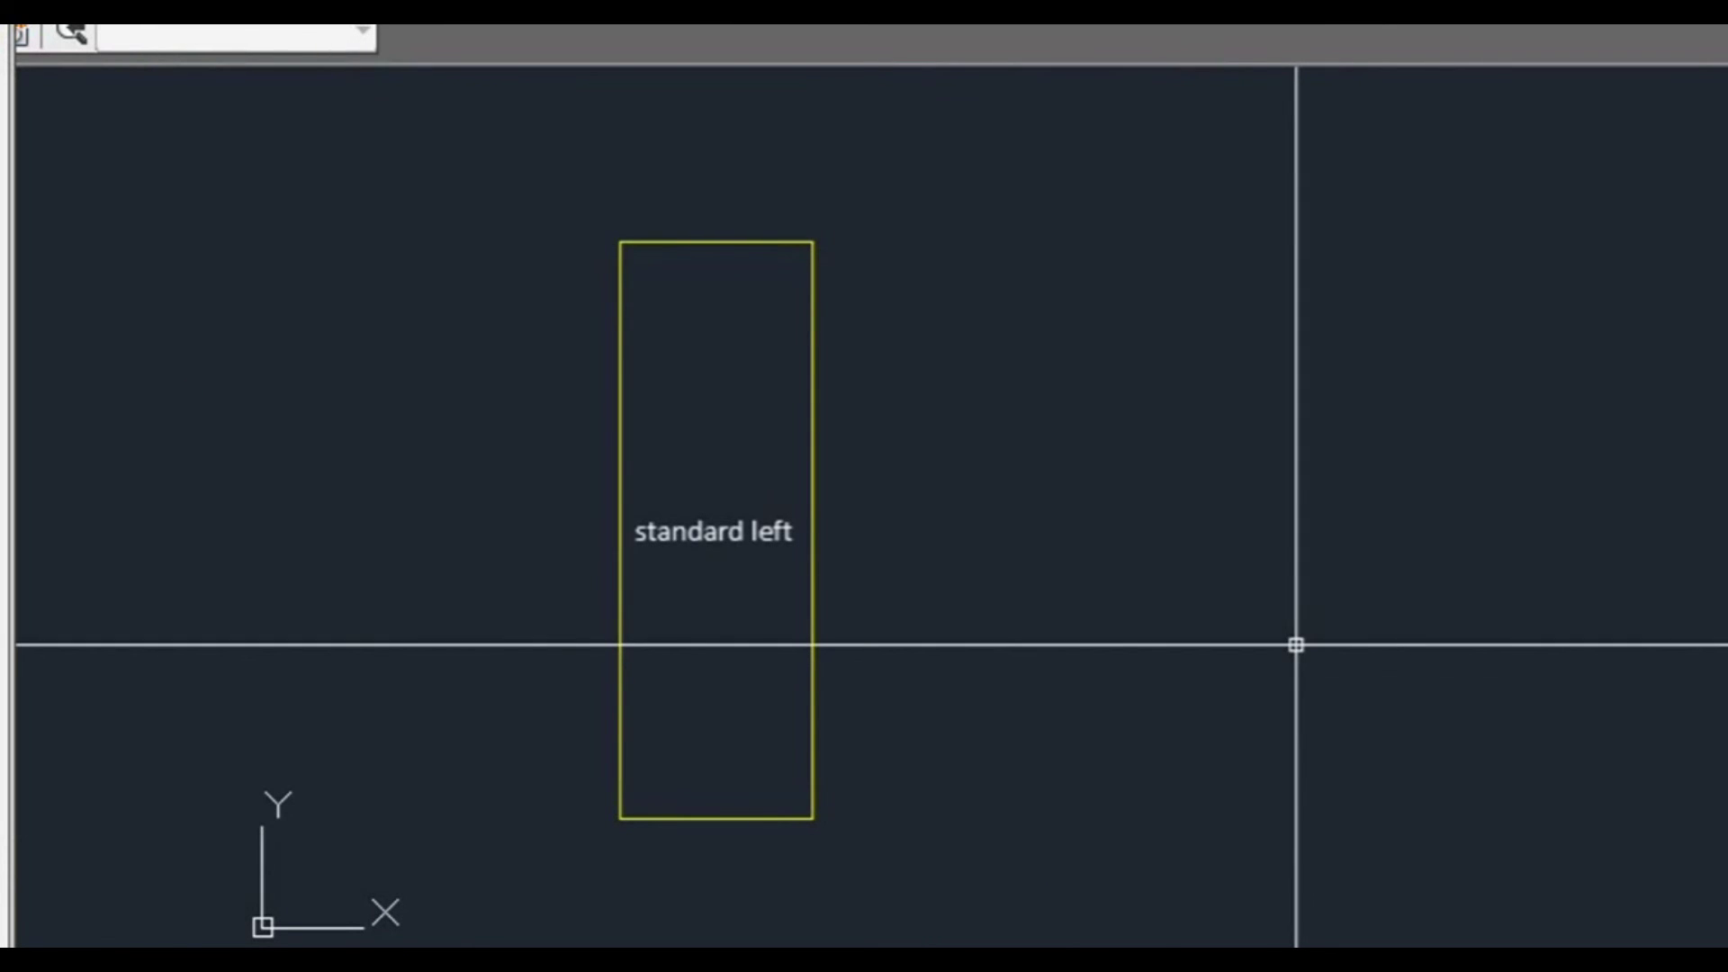
- Reopen Text Style, set the width factor to 1, apply and close
{"action": "key", "text": "Return"}
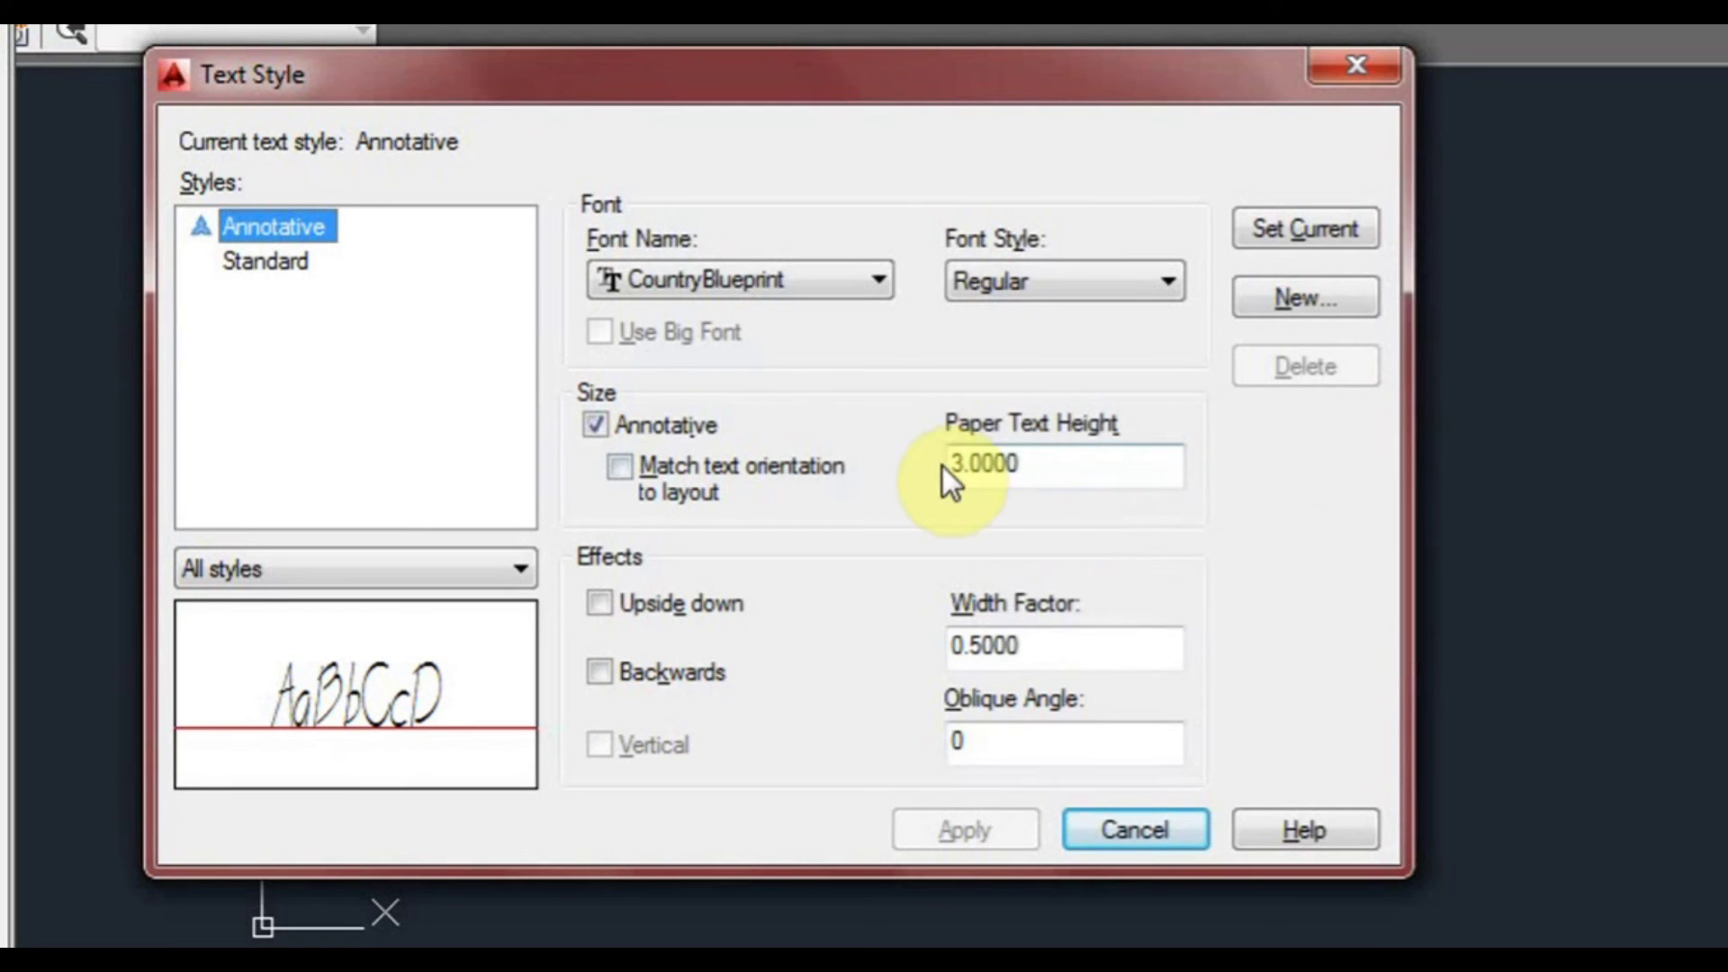
{"action": "left_click_drag", "start_coordinate": [1066, 657], "coordinate": [937, 644]}
{"action": "type", "text": "1"}
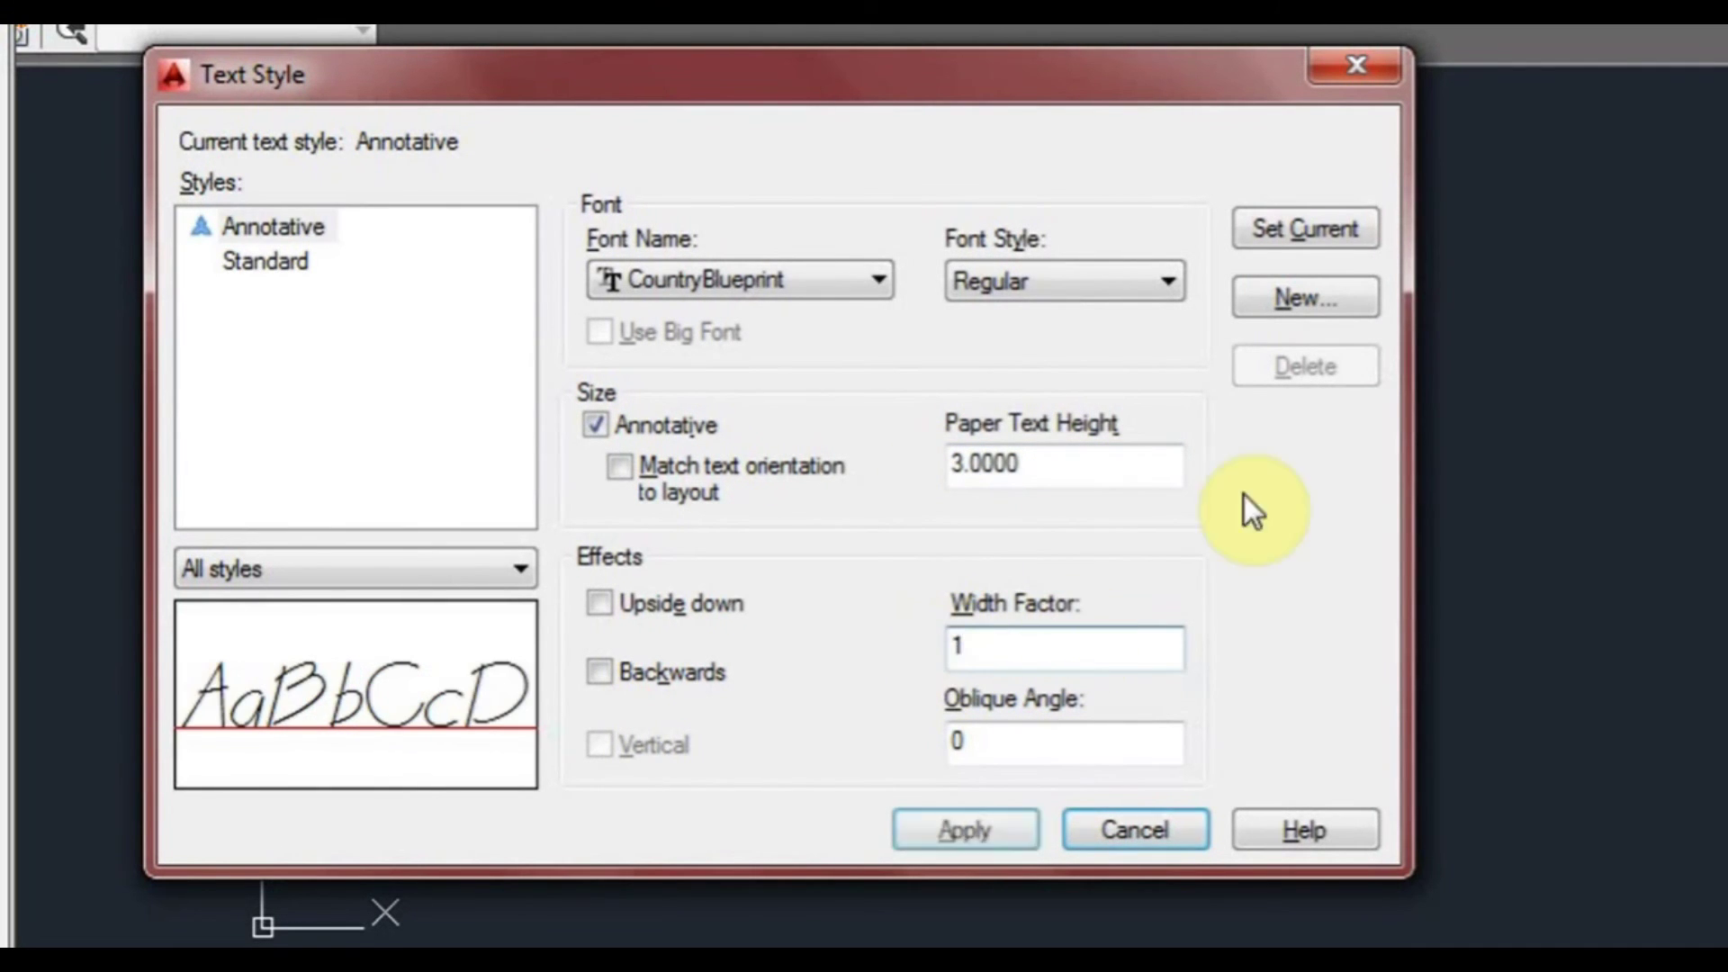
{"action": "left_click", "coordinate": [961, 829]}
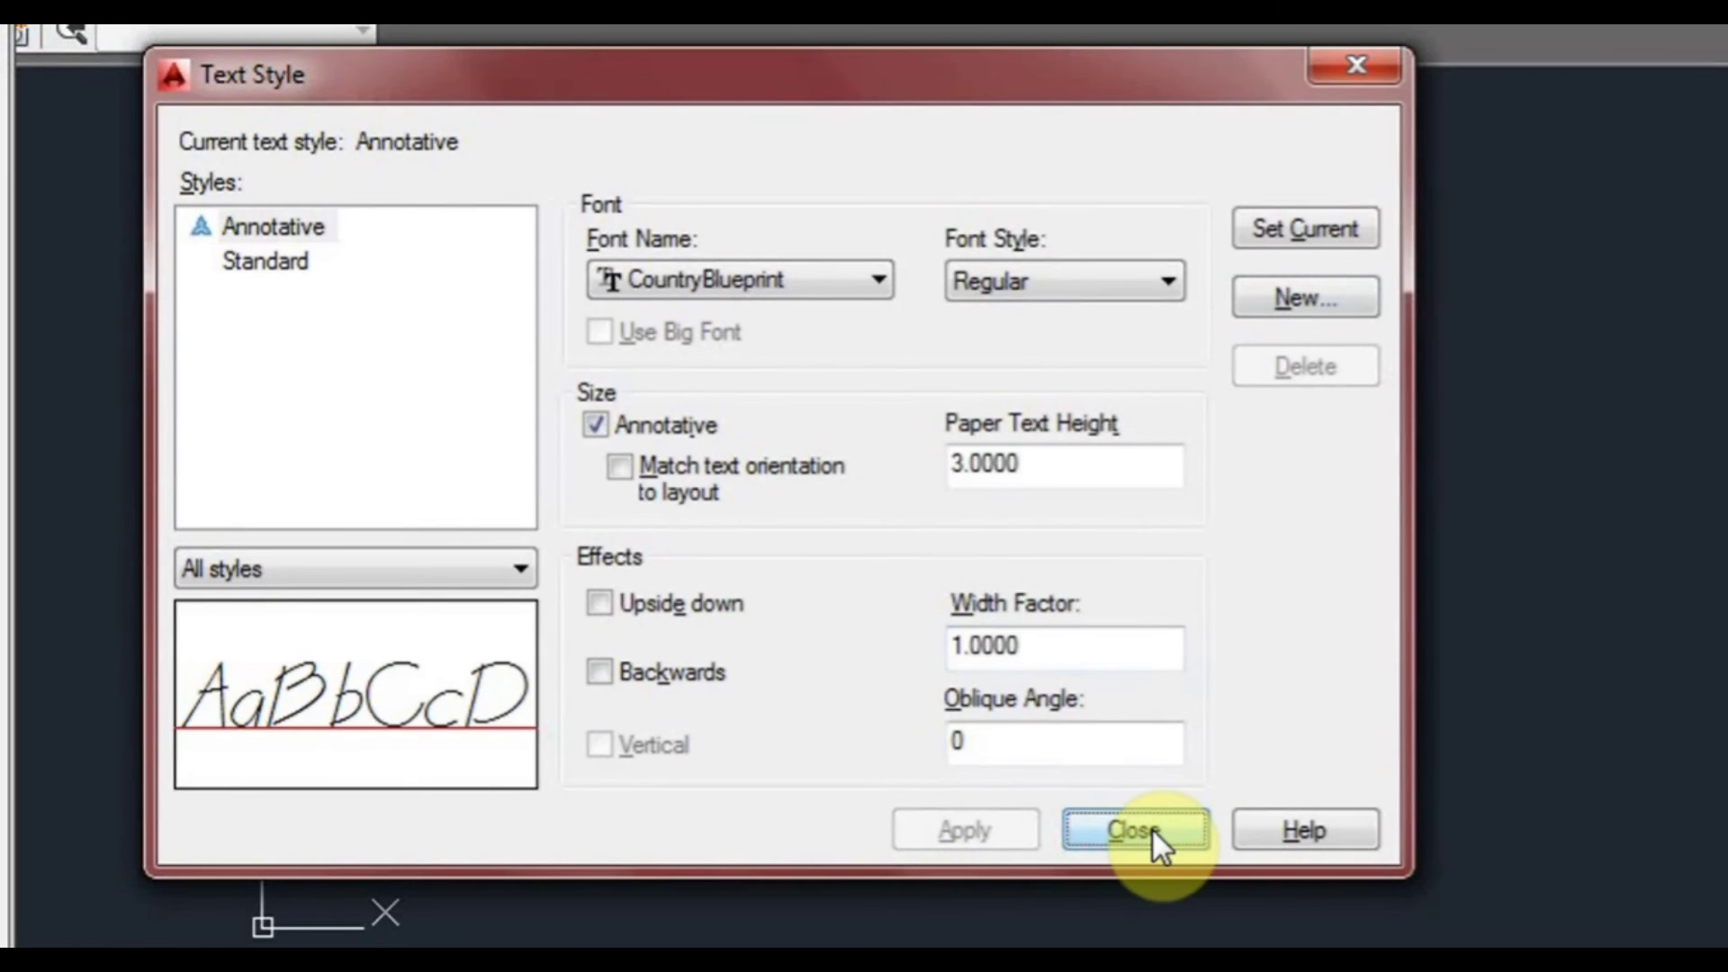
{"action": "left_click", "coordinate": [1143, 829]}
- Create an annotative MText reading 'anno' with MT, then pan back to the standard left text
{"action": "scroll", "coordinate": [671, 486], "scroll_direction": "up", "scroll_amount": 5}
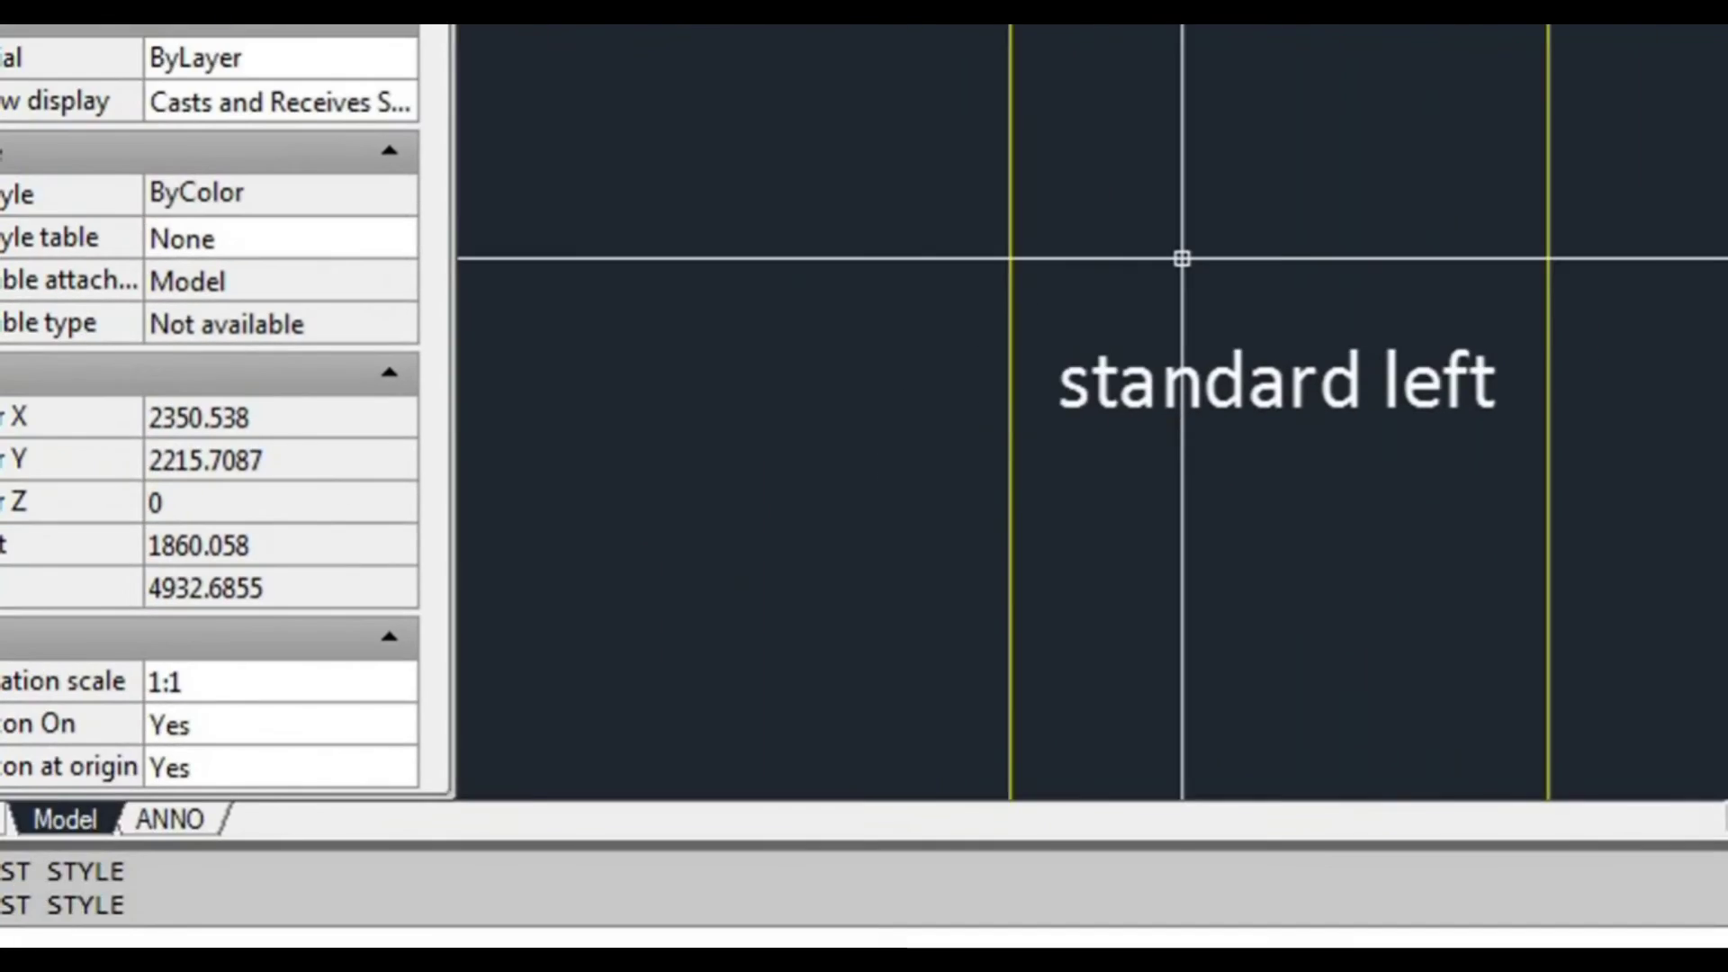
{"action": "type", "text": "MT"}
{"action": "key", "text": "Return"}
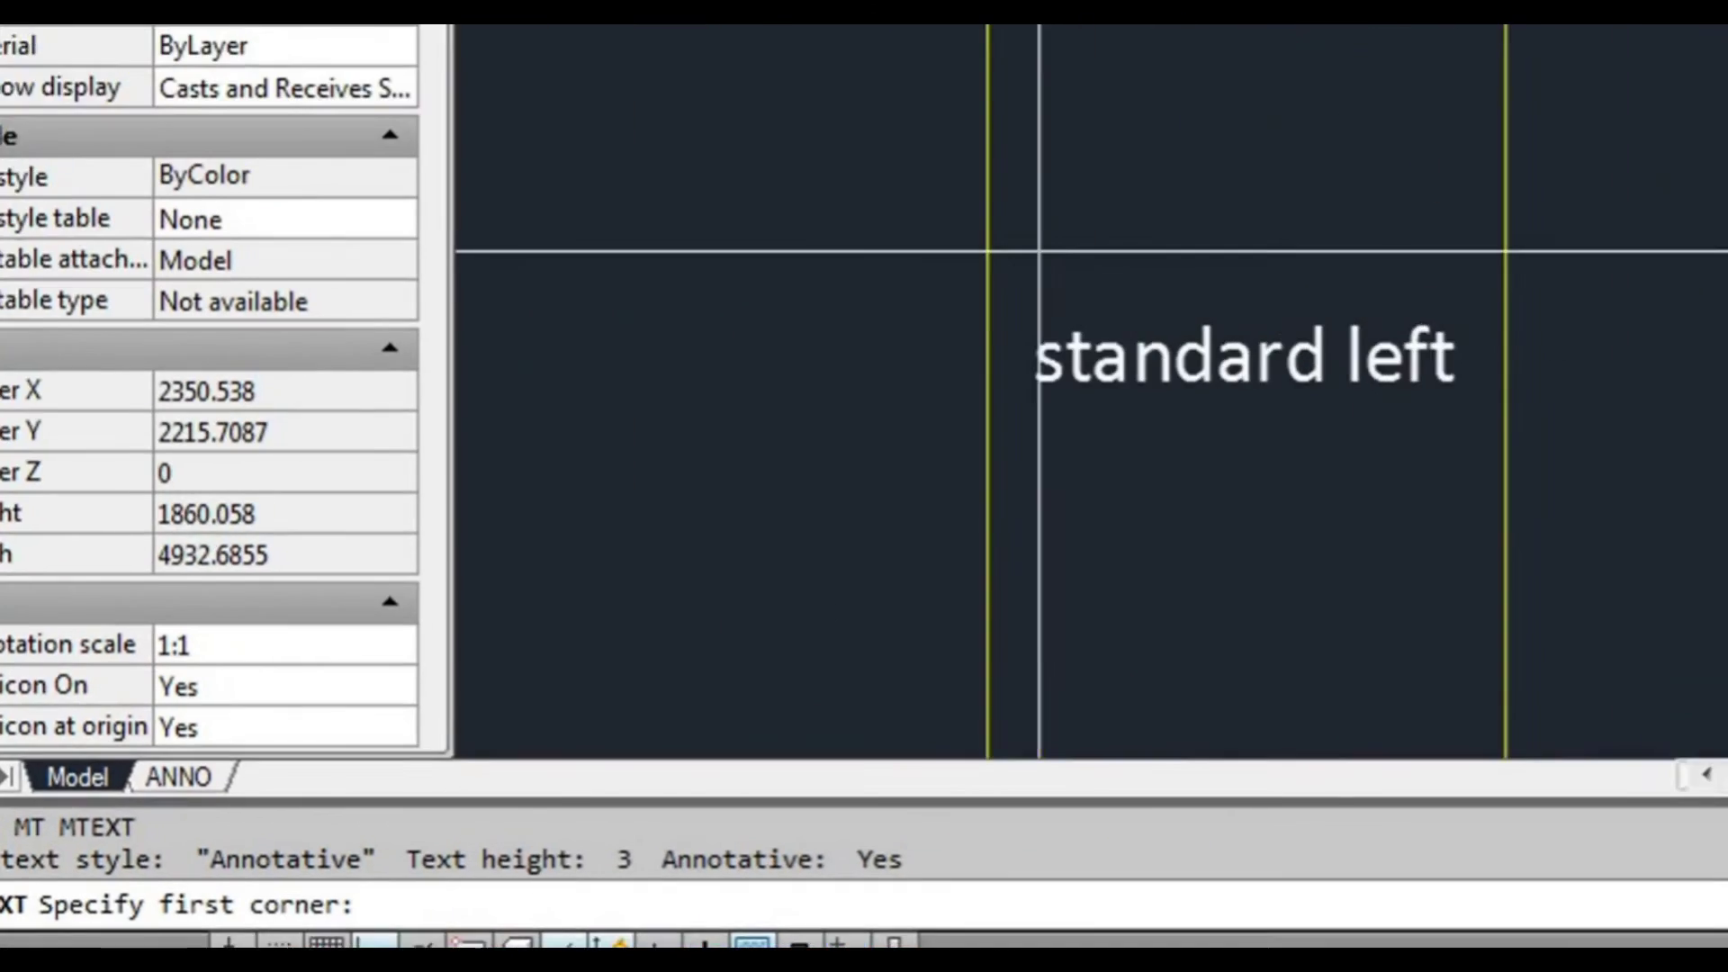
{"action": "left_click", "coordinate": [1348, 144]}
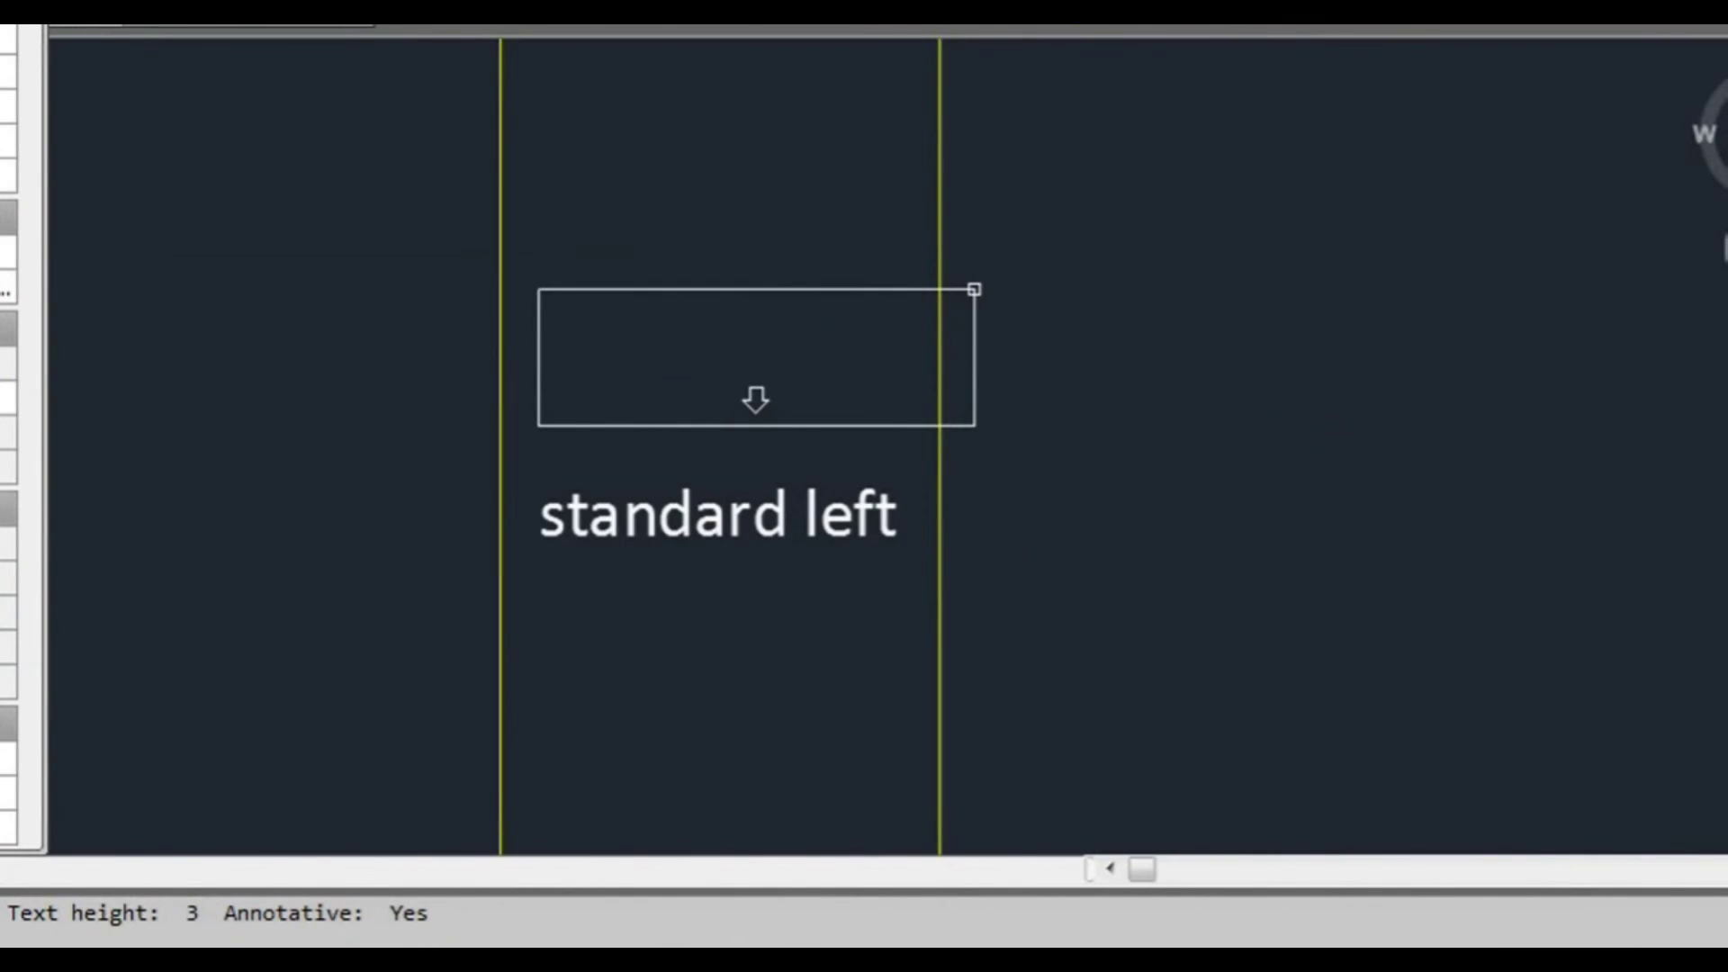
{"action": "left_click", "coordinate": [973, 289]}
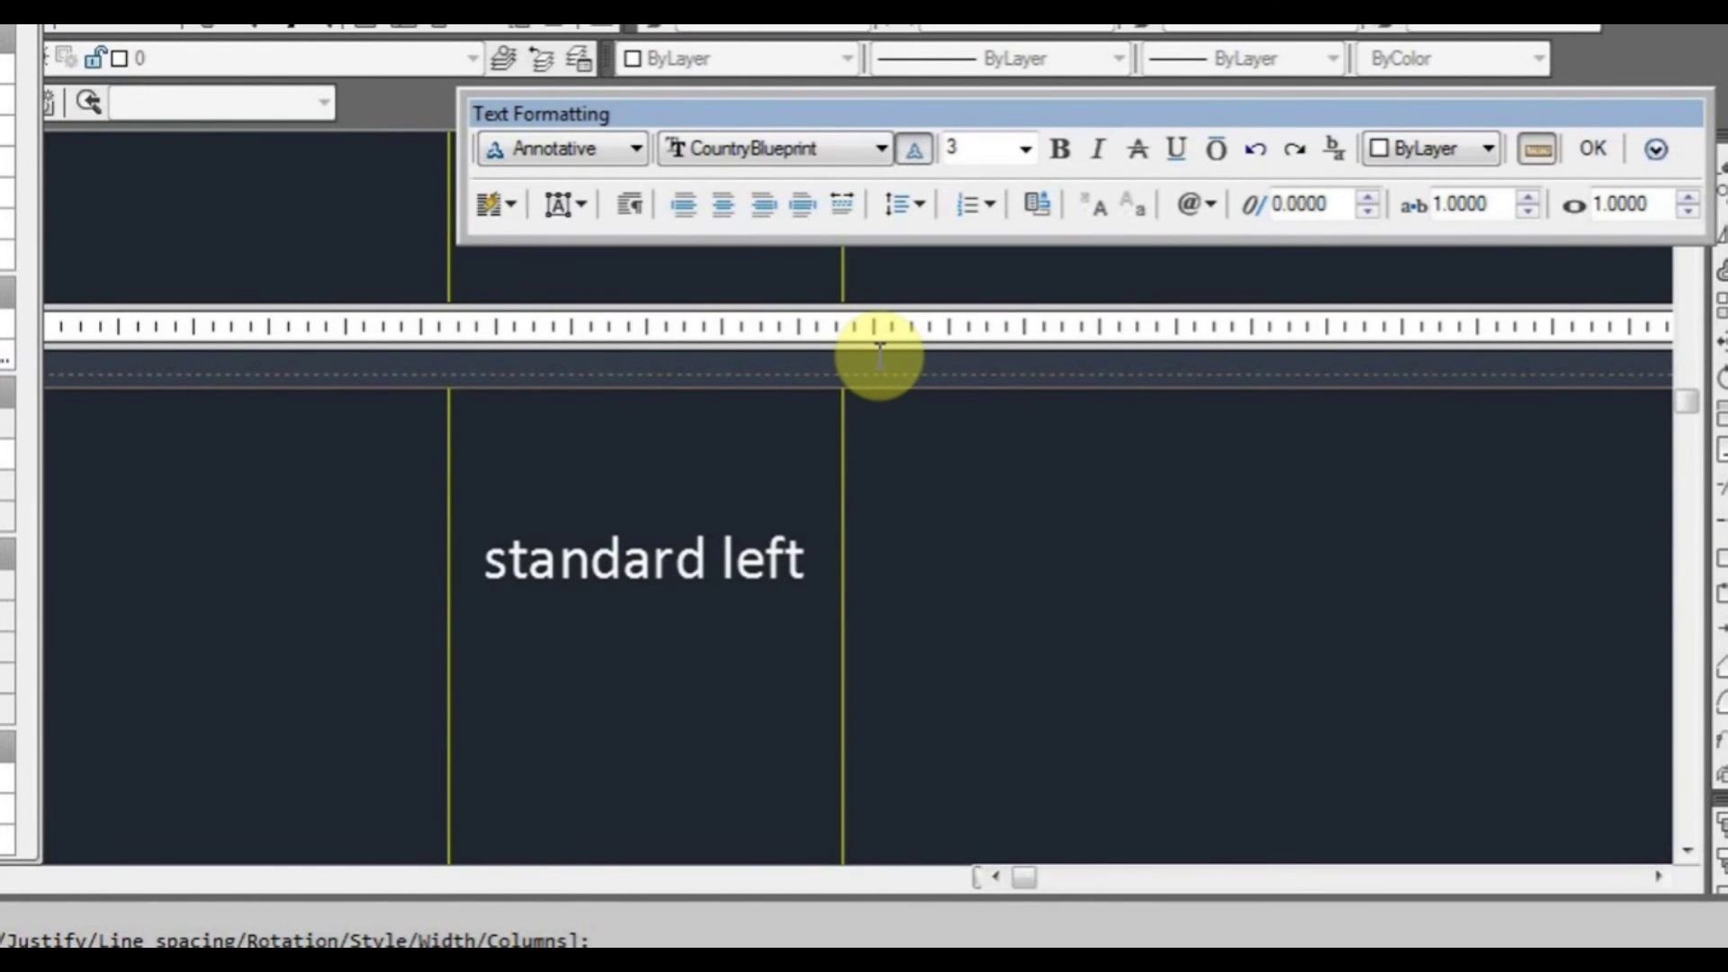
{"action": "left_click", "coordinate": [1596, 149]}
{"action": "scroll", "coordinate": [476, 351], "scroll_direction": "up", "scroll_amount": 3}
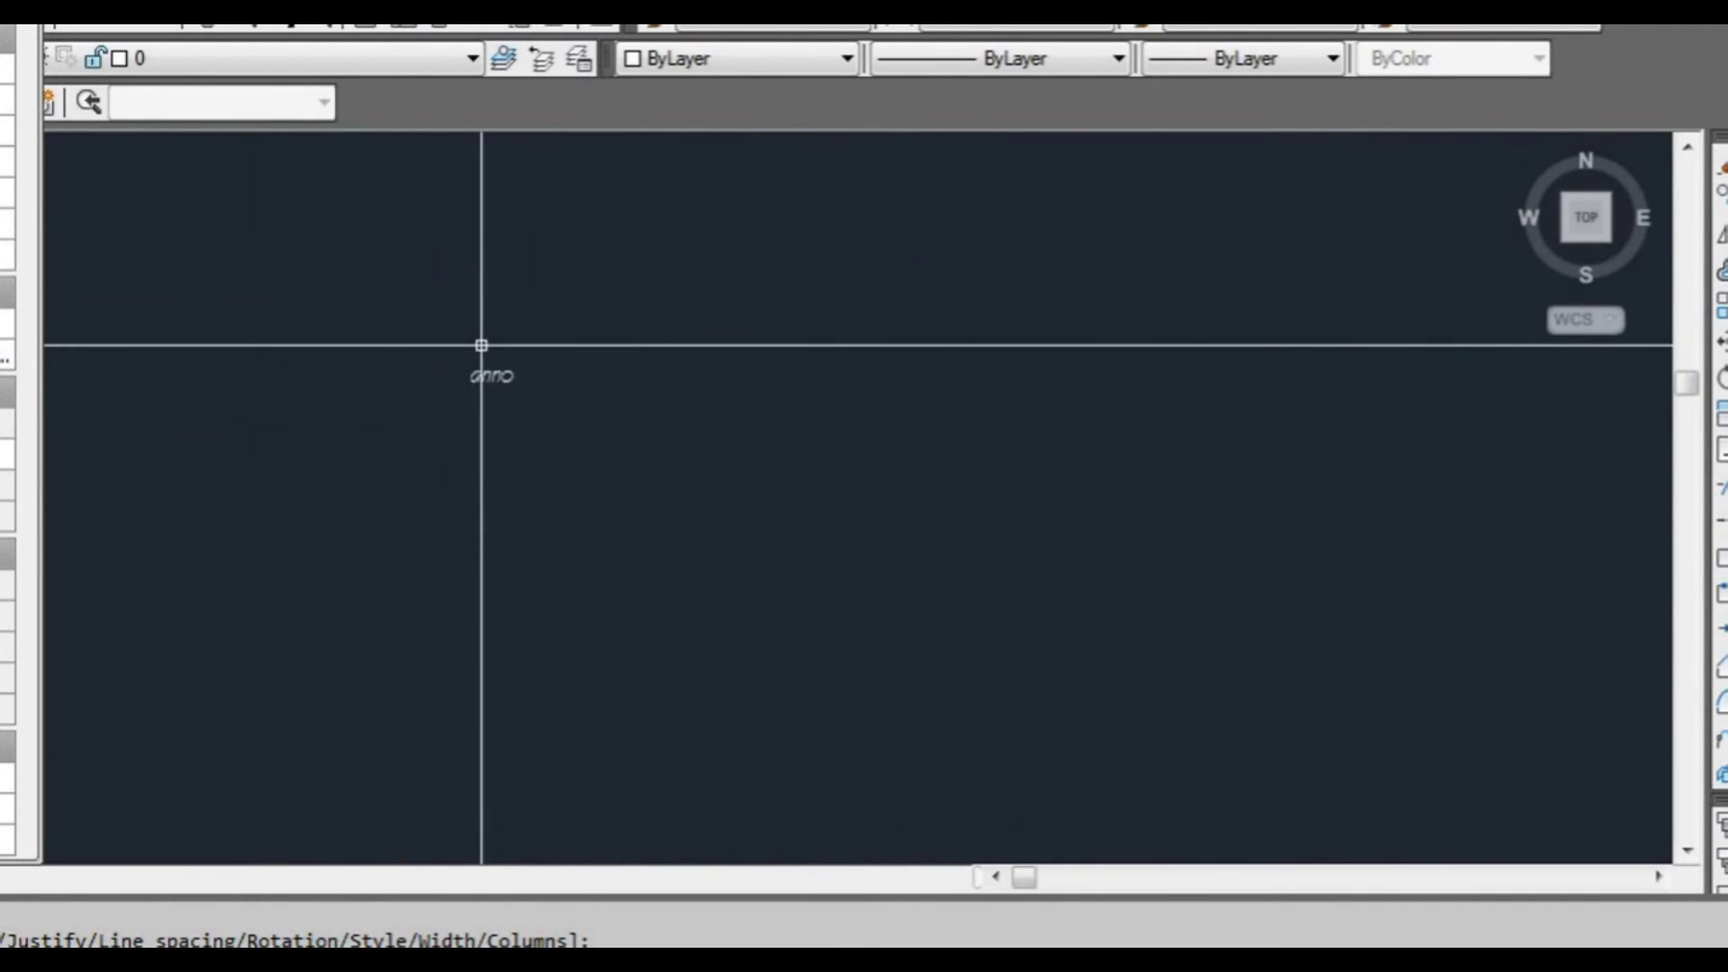
{"action": "scroll", "coordinate": [485, 351], "scroll_direction": "up", "scroll_amount": 2}
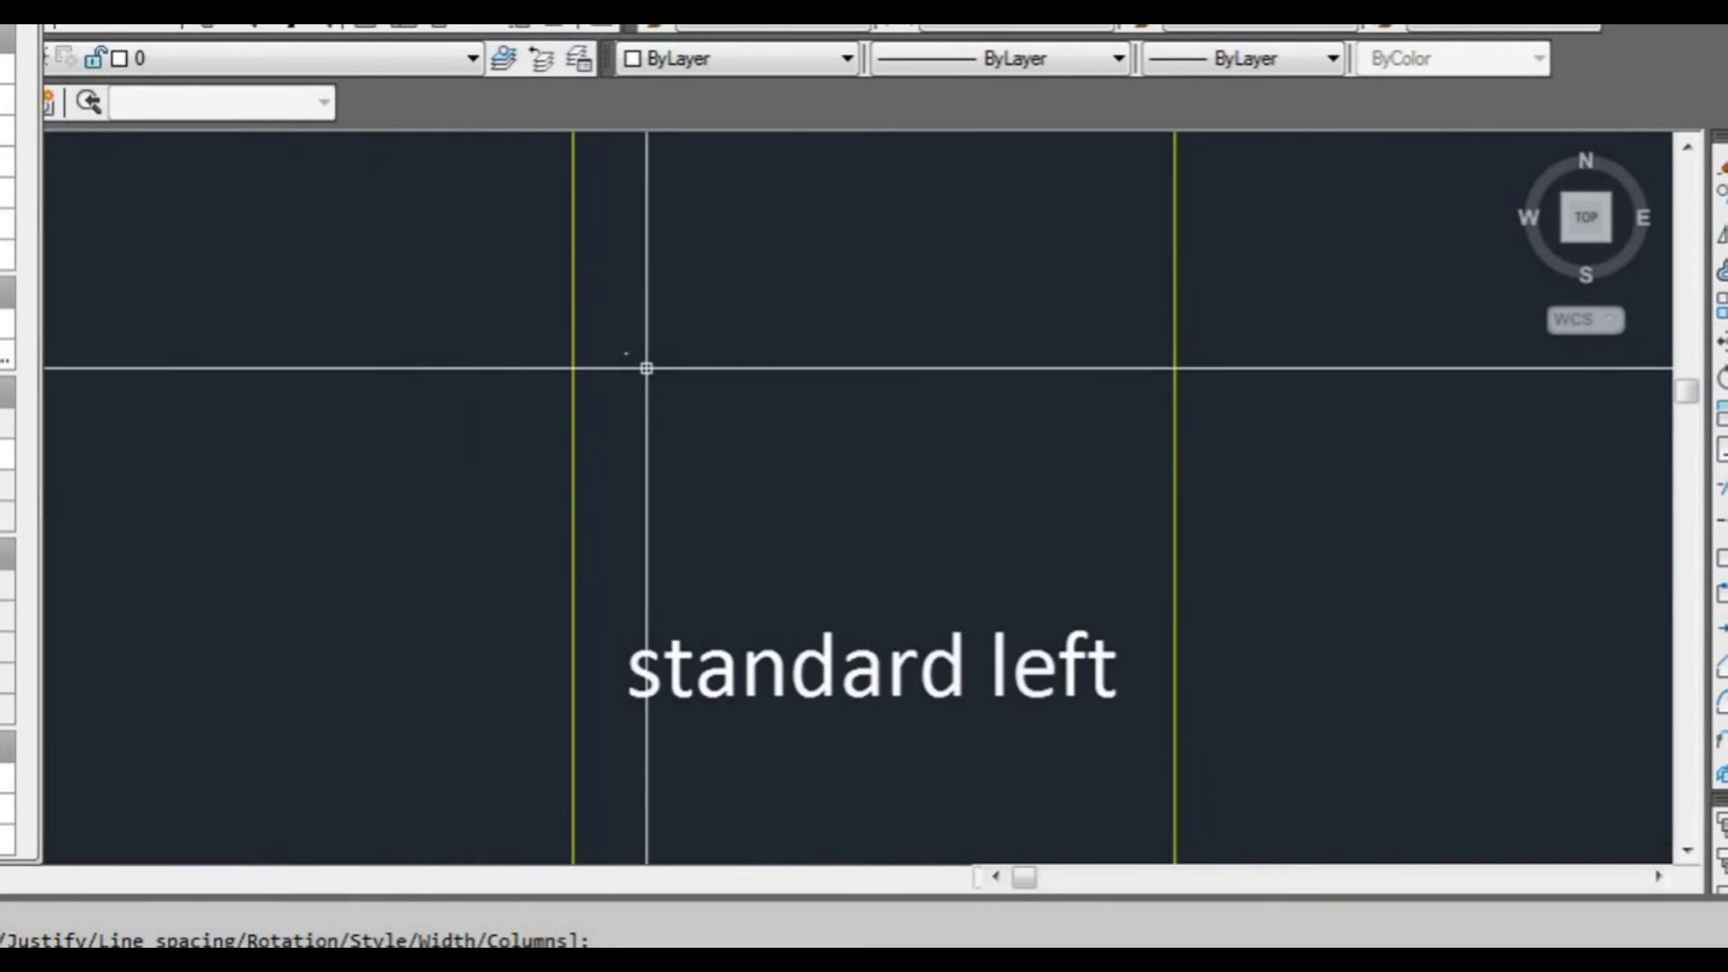
{"action": "middle_click_drag", "start_coordinate": [643, 367], "coordinate": [434, 366]}
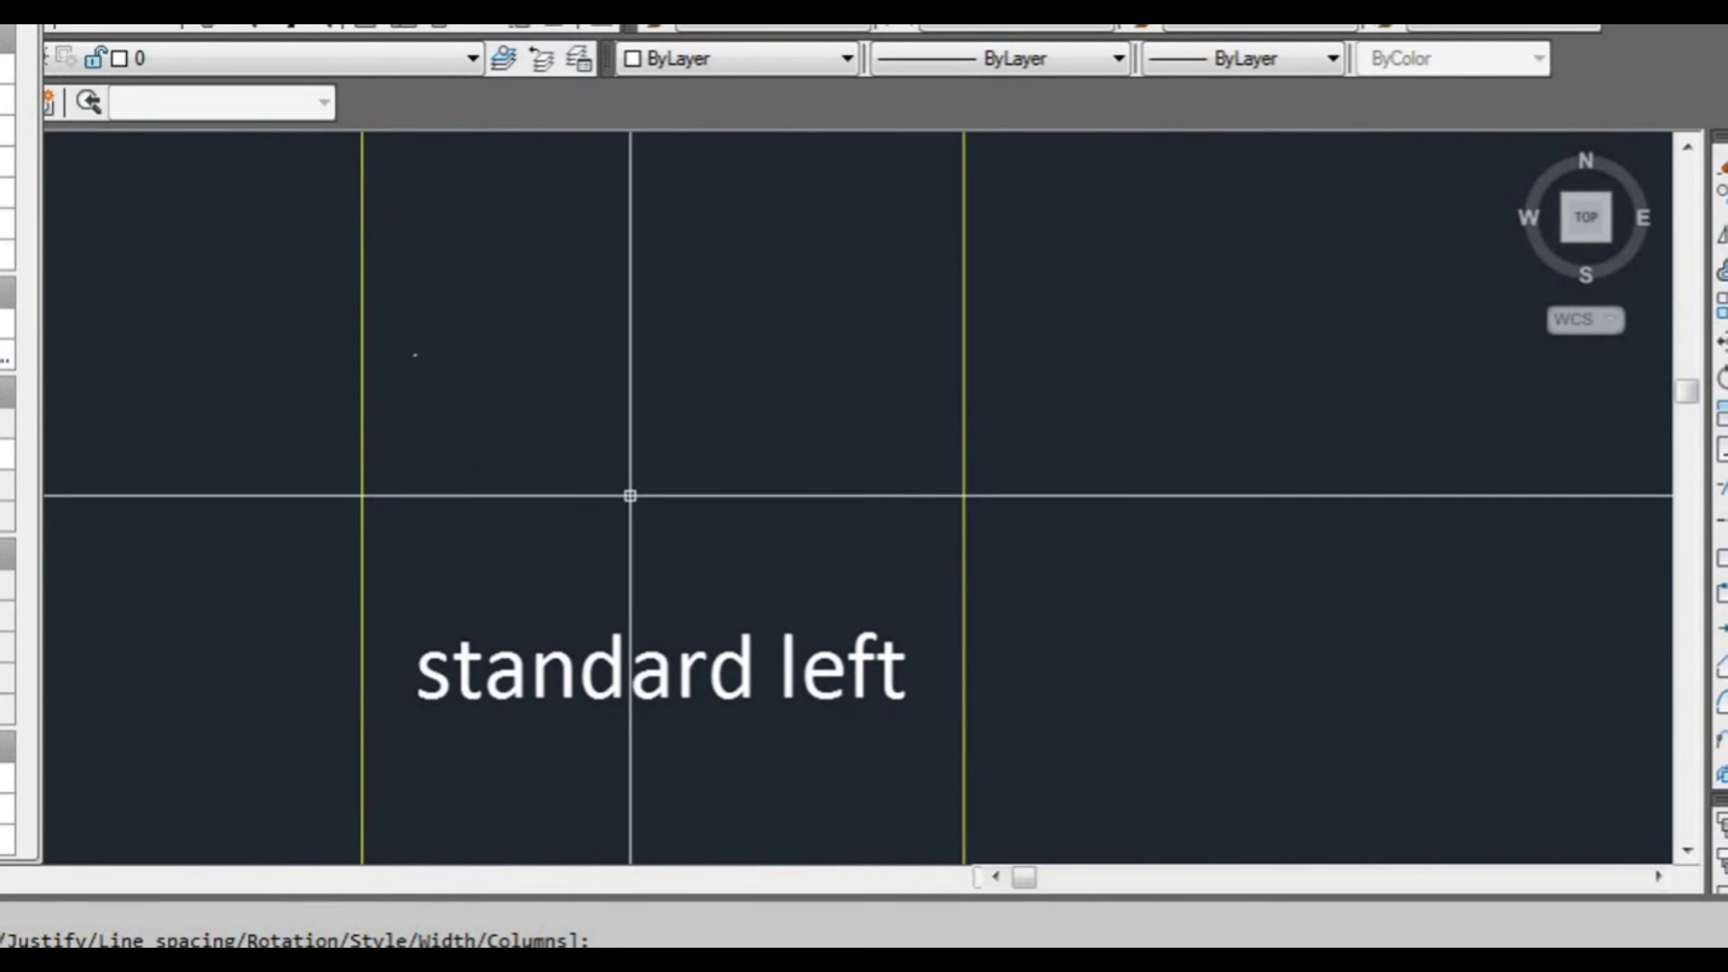
{"action": "mouse_move", "coordinate": [578, 440]}
{"action": "middle_mouse_down"}
{"action": "mouse_move", "coordinate": [586, 621]}
{"action": "mouse_move", "coordinate": [569, 640]}
{"action": "middle_mouse_up"}
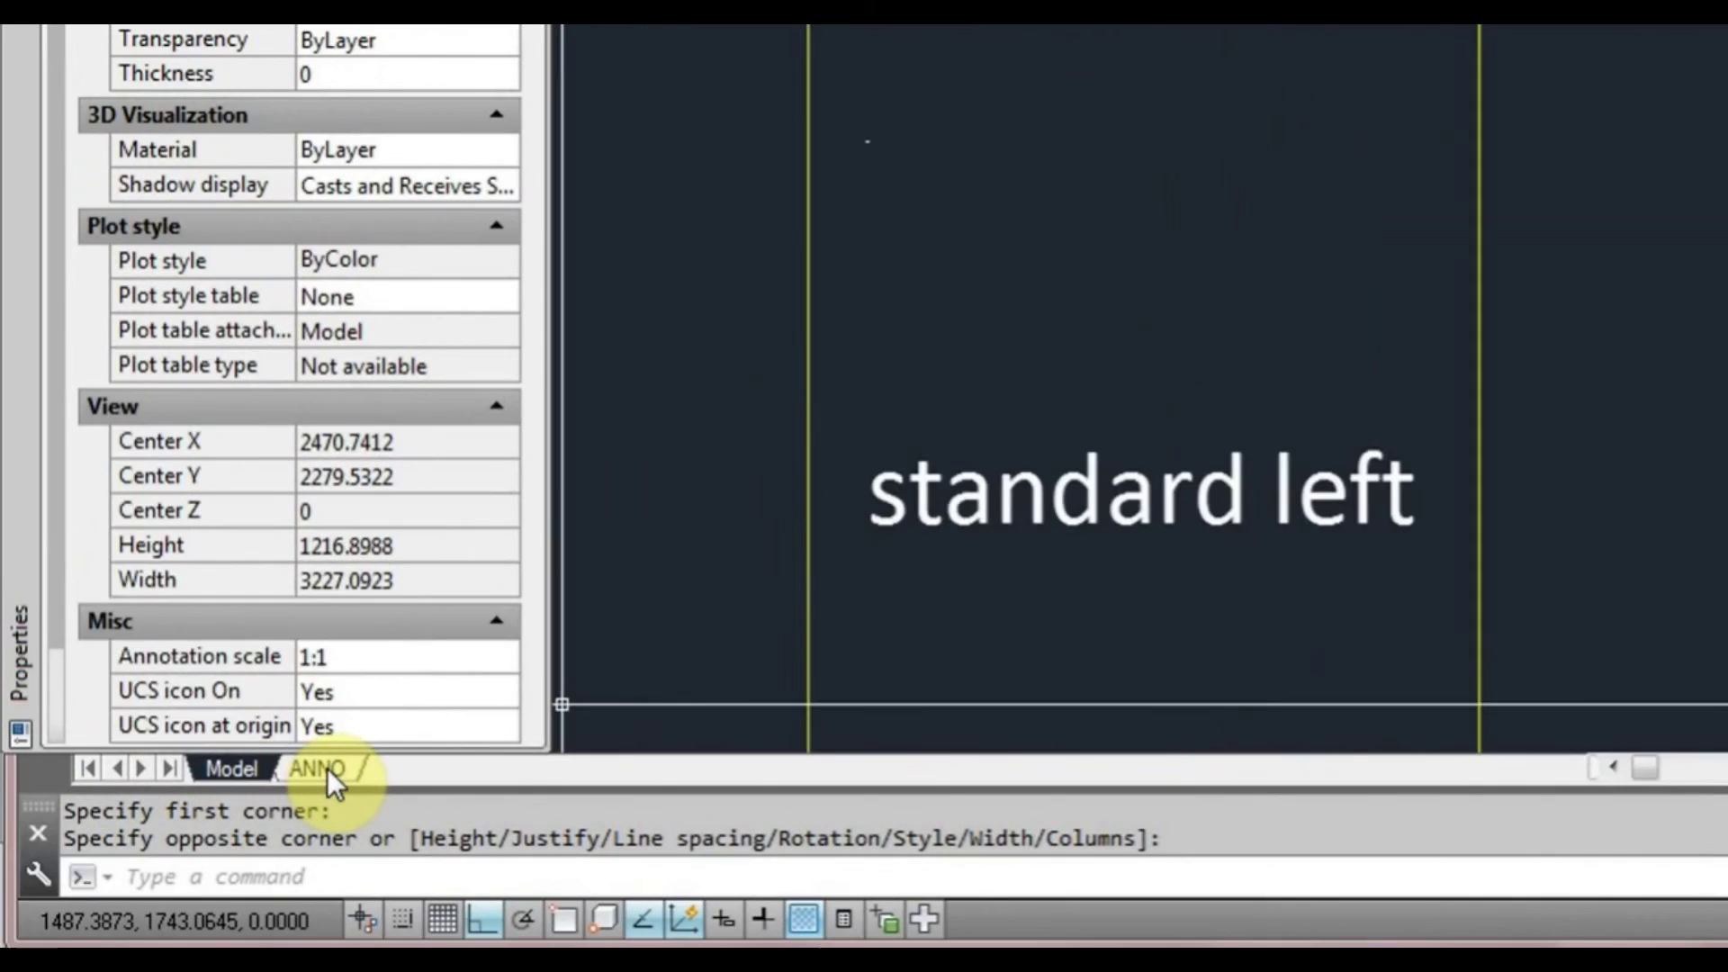
{"action": "left_click", "coordinate": [326, 769]}
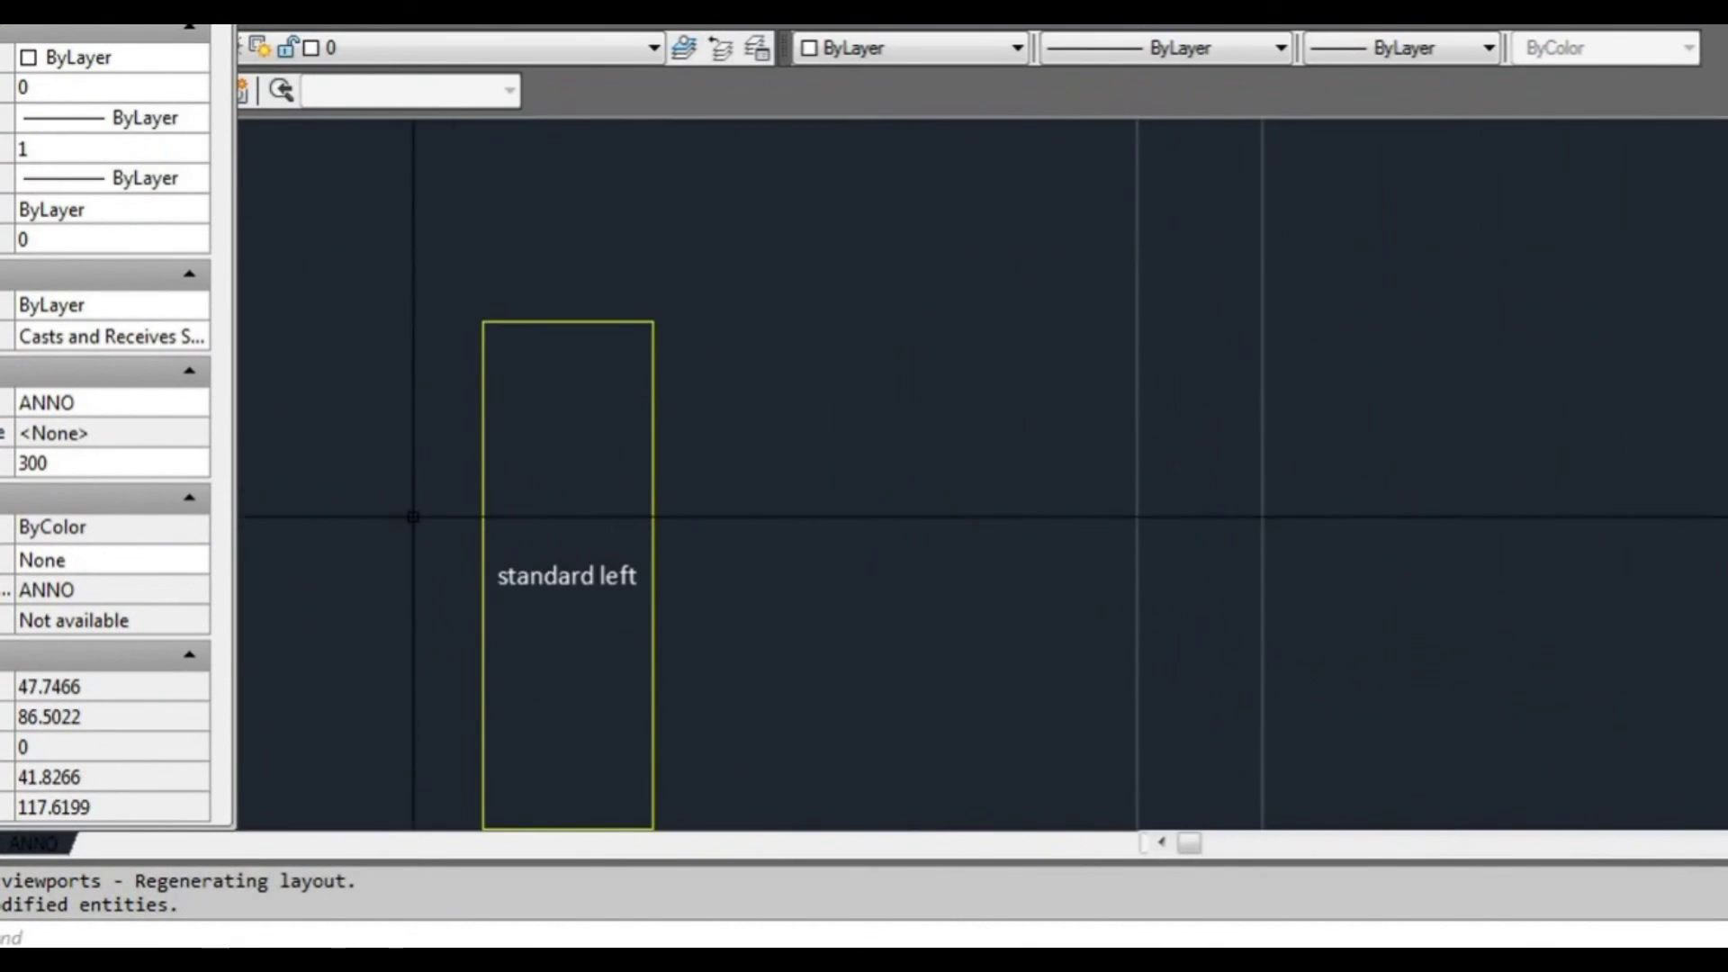
{"action": "scroll", "coordinate": [849, 226], "scroll_direction": "up", "scroll_amount": 3}
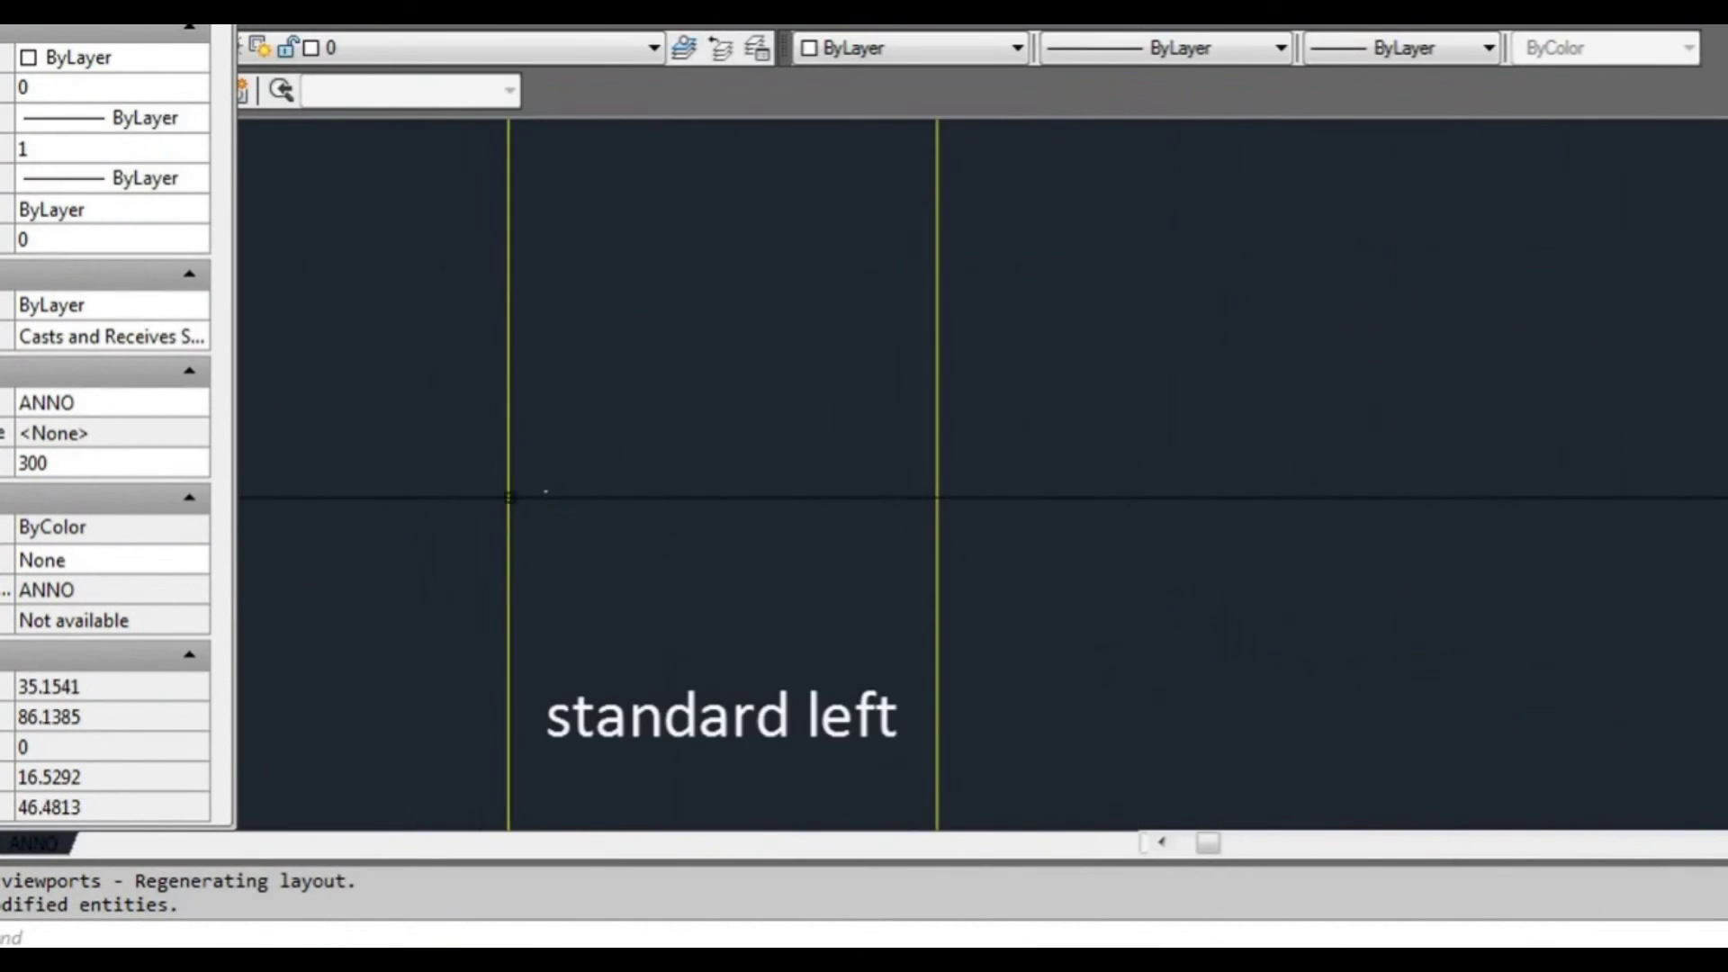
{"action": "scroll", "coordinate": [508, 495], "scroll_direction": "down", "scroll_amount": 5}
{"action": "mouse_move", "coordinate": [598, 529]}
{"action": "middle_mouse_down"}
{"action": "mouse_move", "coordinate": [733, 448]}
{"action": "mouse_move", "coordinate": [975, 415]}
{"action": "middle_mouse_up"}
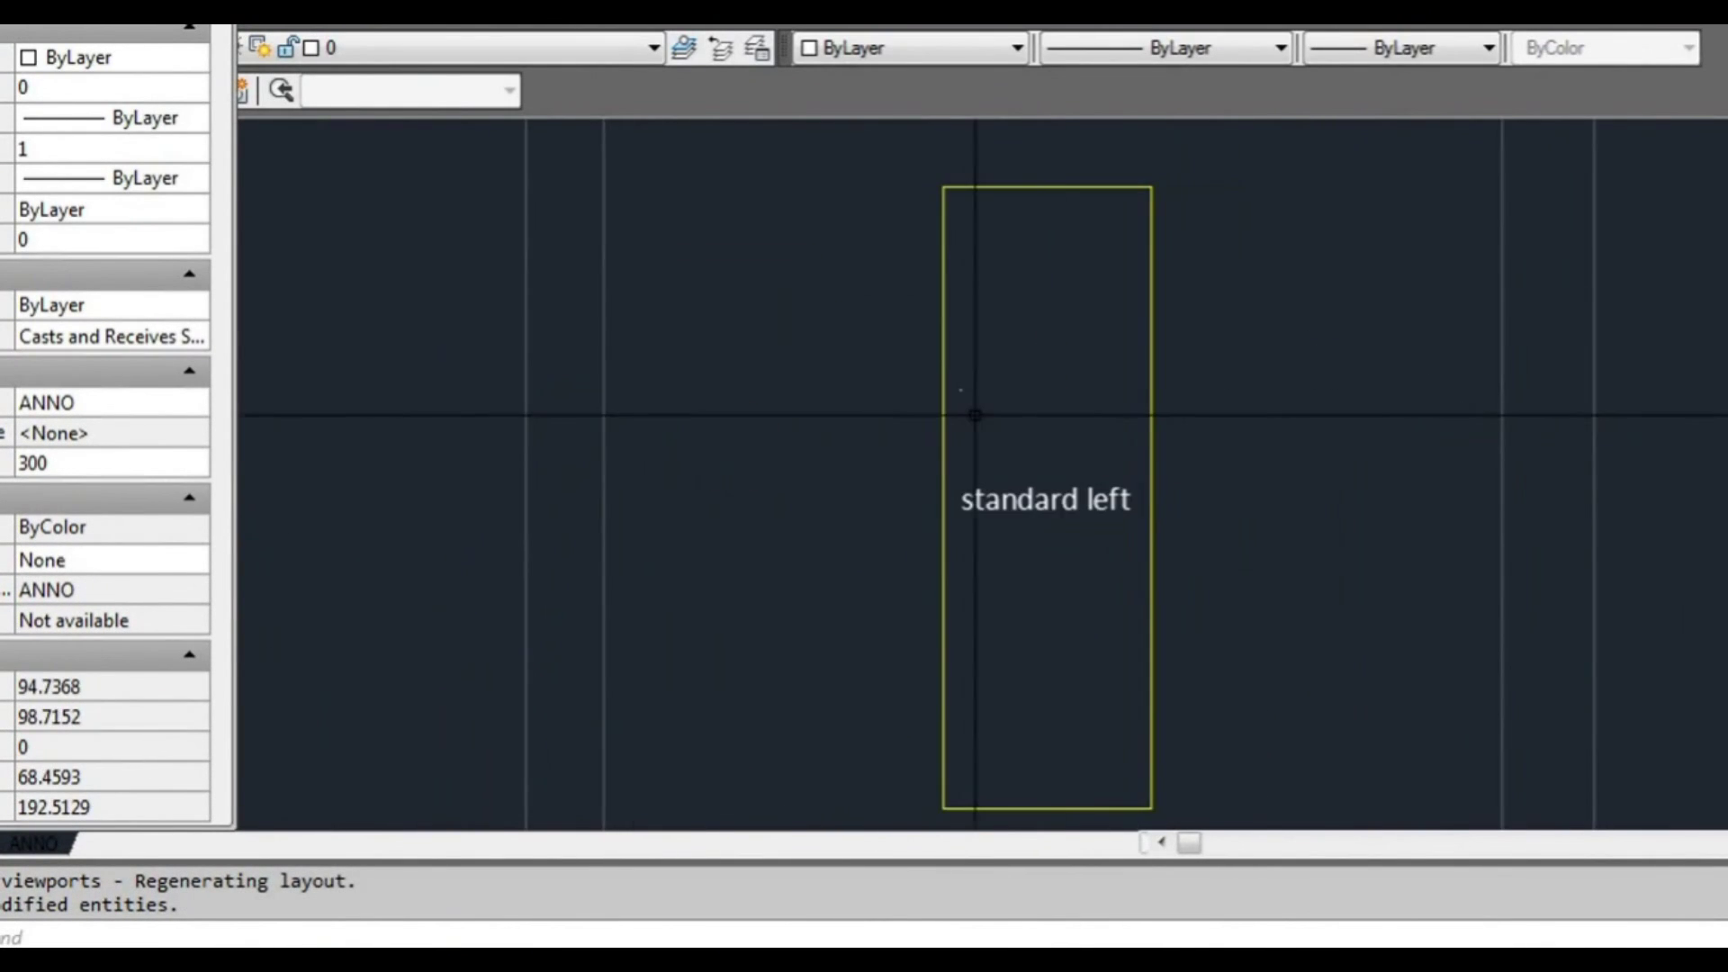
{"action": "scroll", "coordinate": [975, 415], "scroll_direction": "down", "scroll_amount": 5}
{"action": "middle_click_drag", "start_coordinate": [761, 521], "coordinate": [990, 342]}
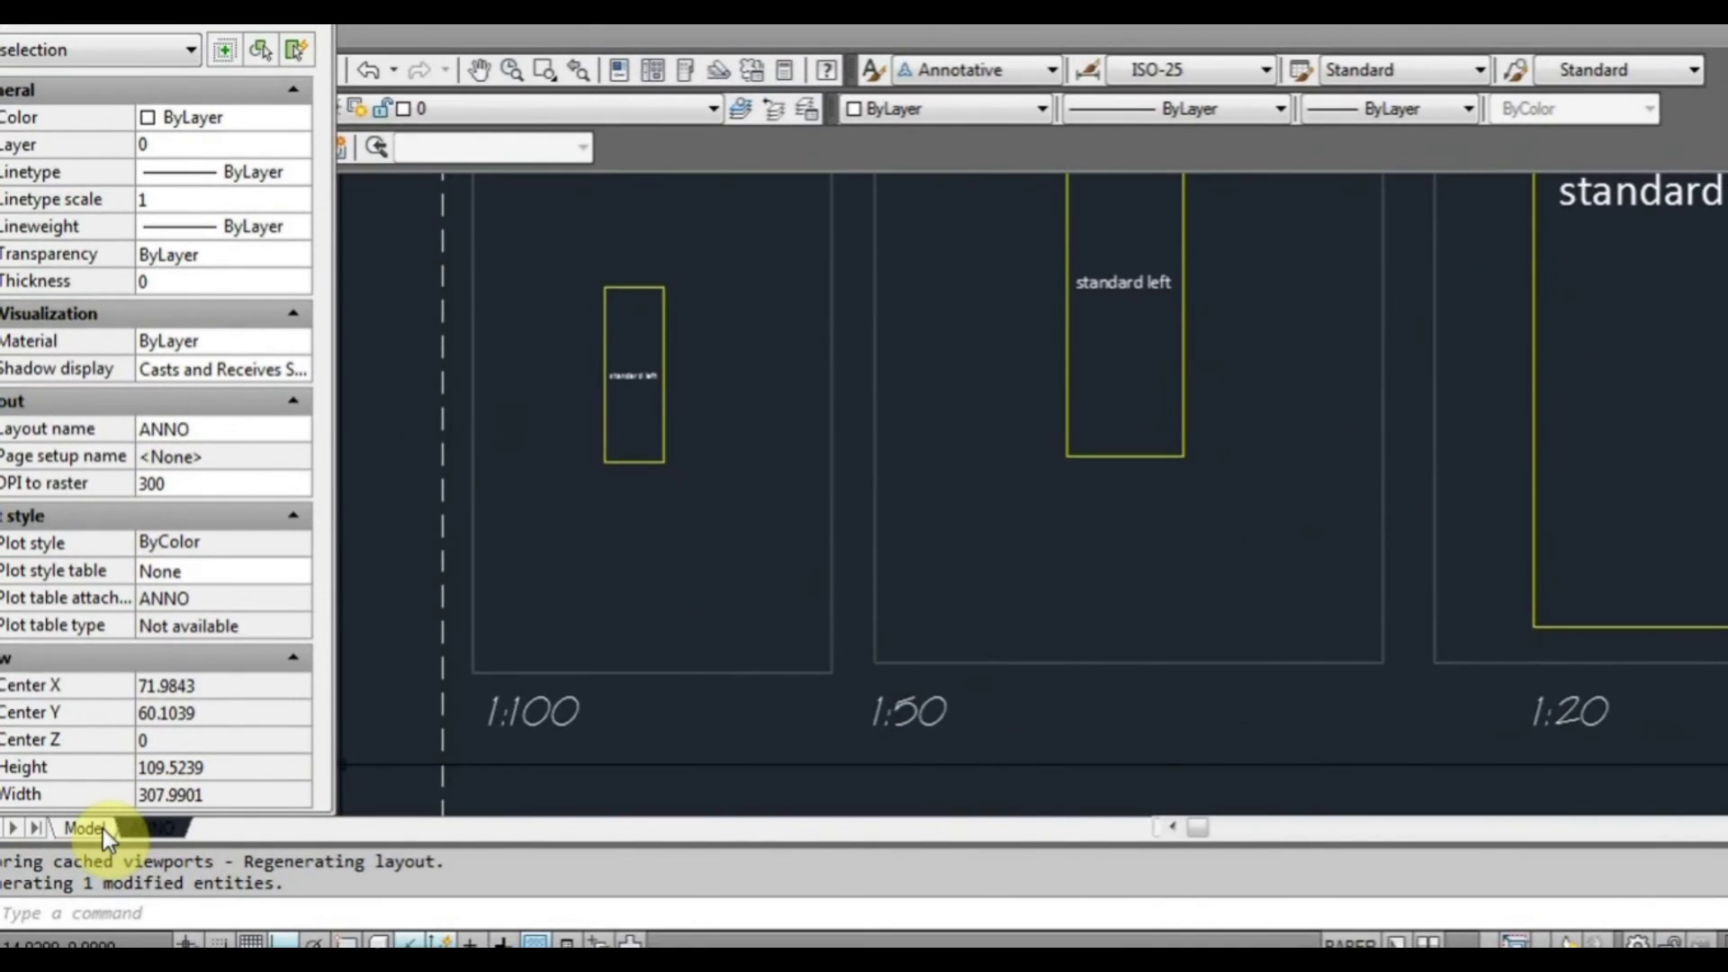
{"action": "left_click", "coordinate": [97, 827]}
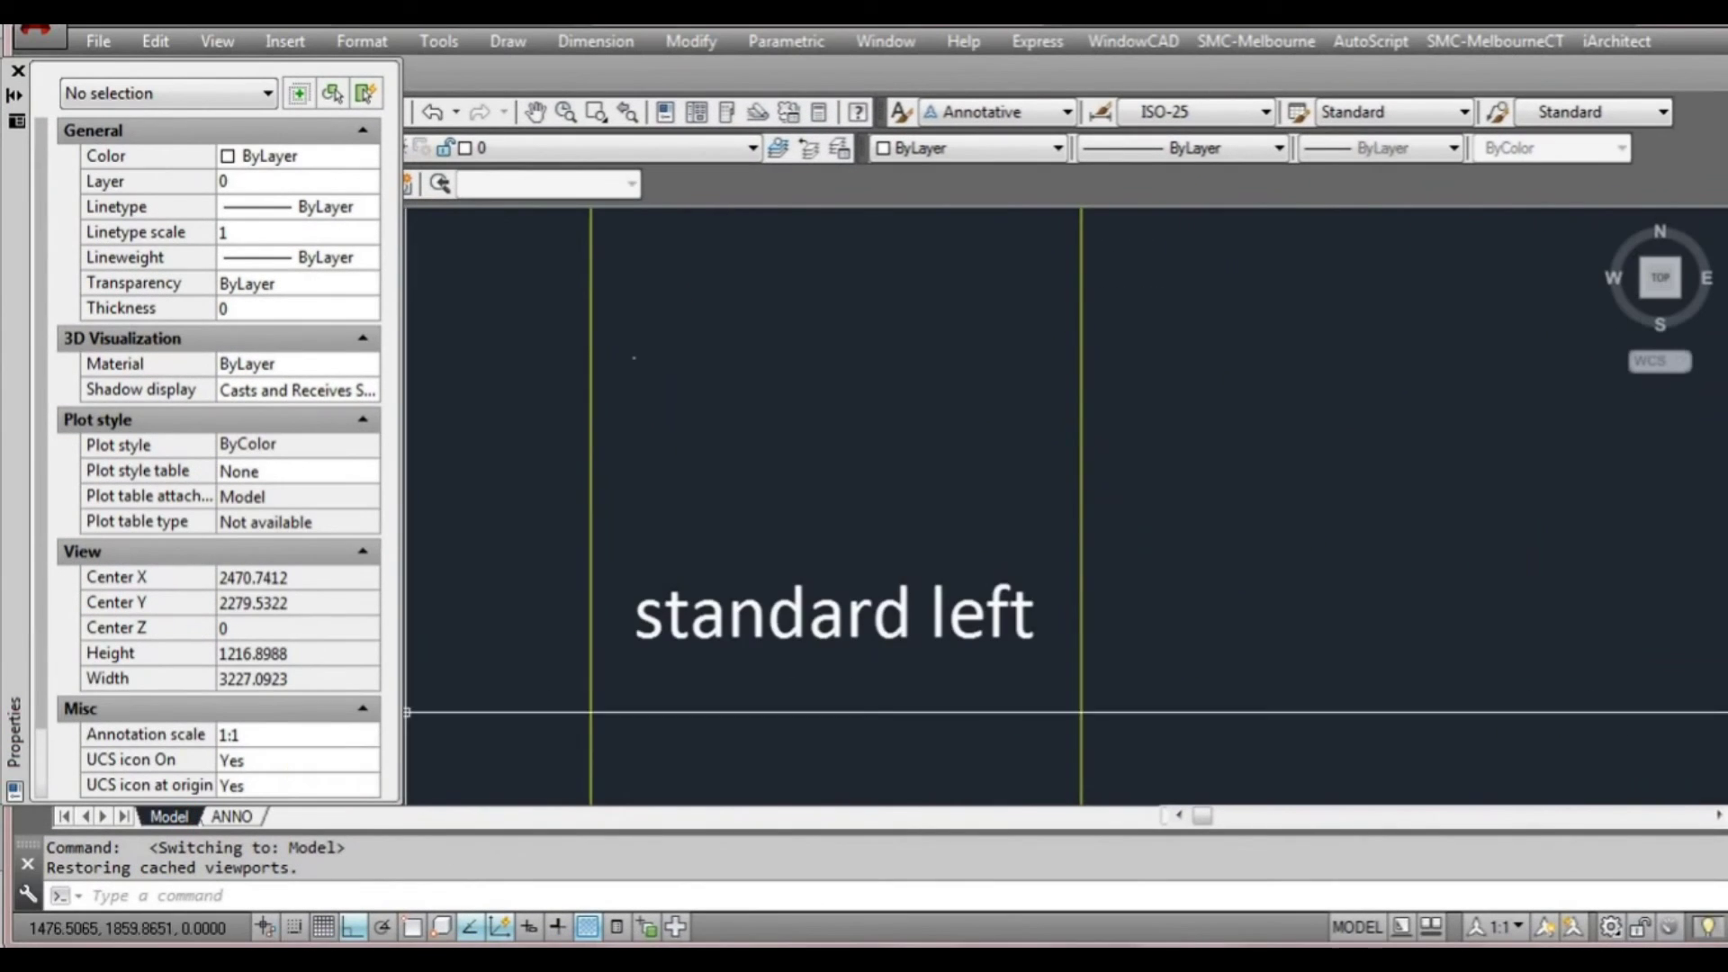
- Crossing-select the anno text and open Modify > Annotative Object Scale
{"action": "scroll", "coordinate": [900, 585], "scroll_direction": "down", "scroll_amount": 3}
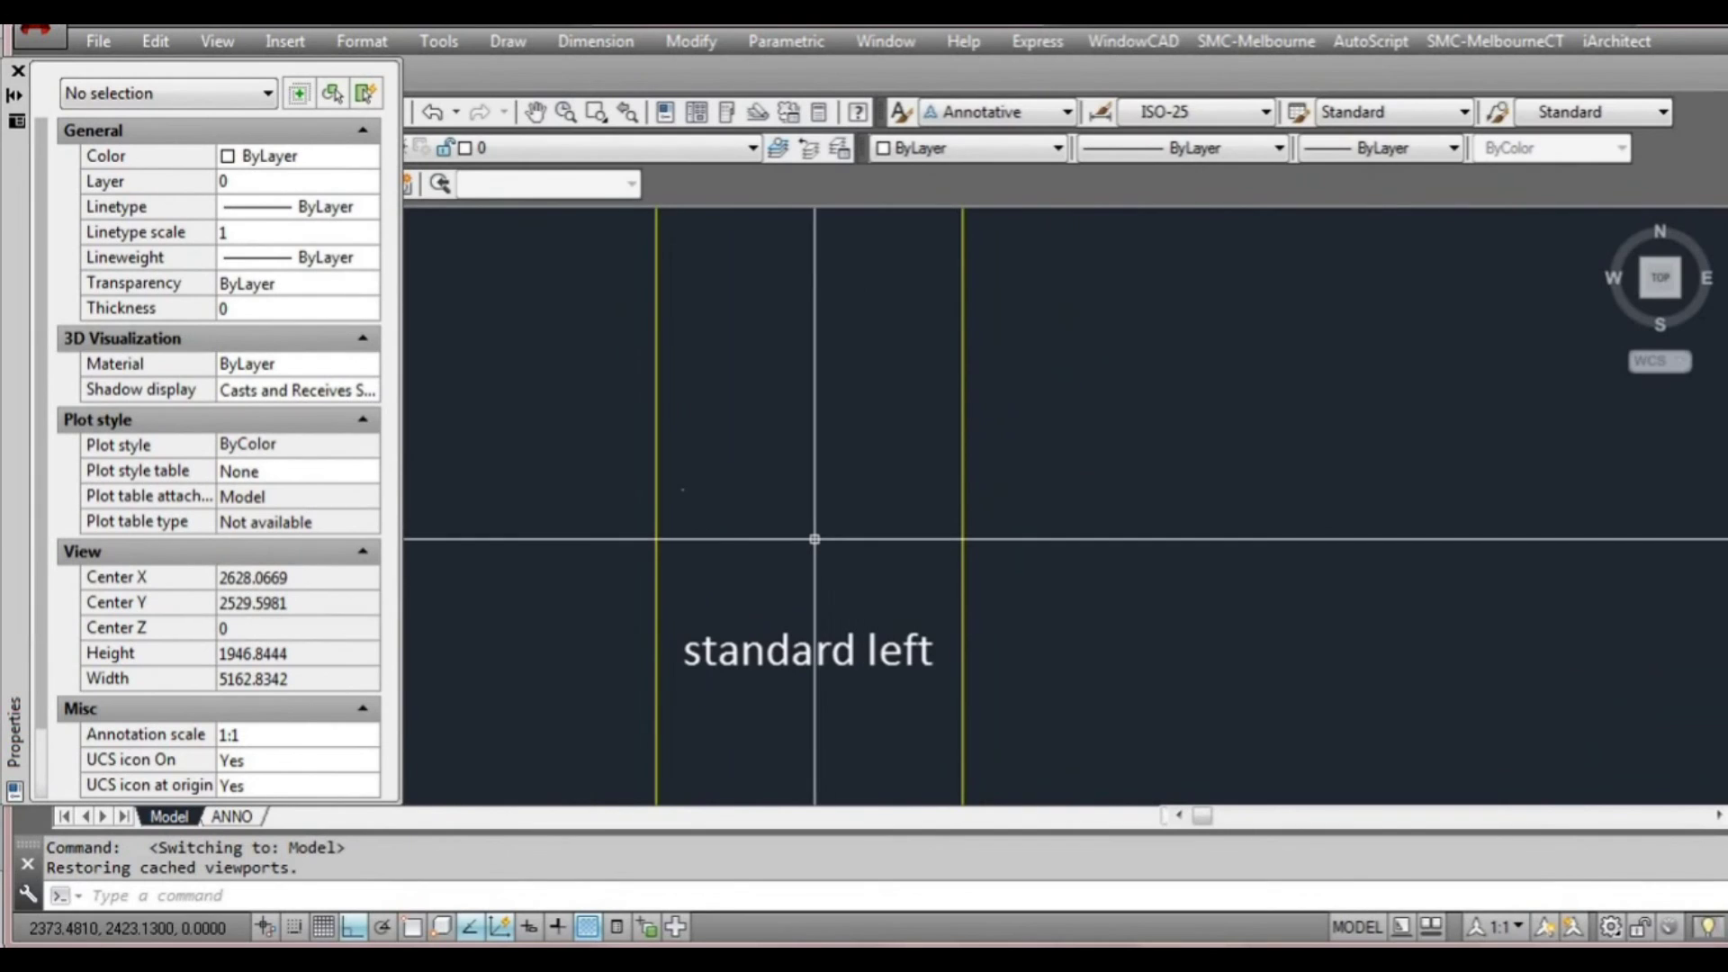
{"action": "left_click", "coordinate": [772, 548]}
{"action": "left_click", "coordinate": [678, 464]}
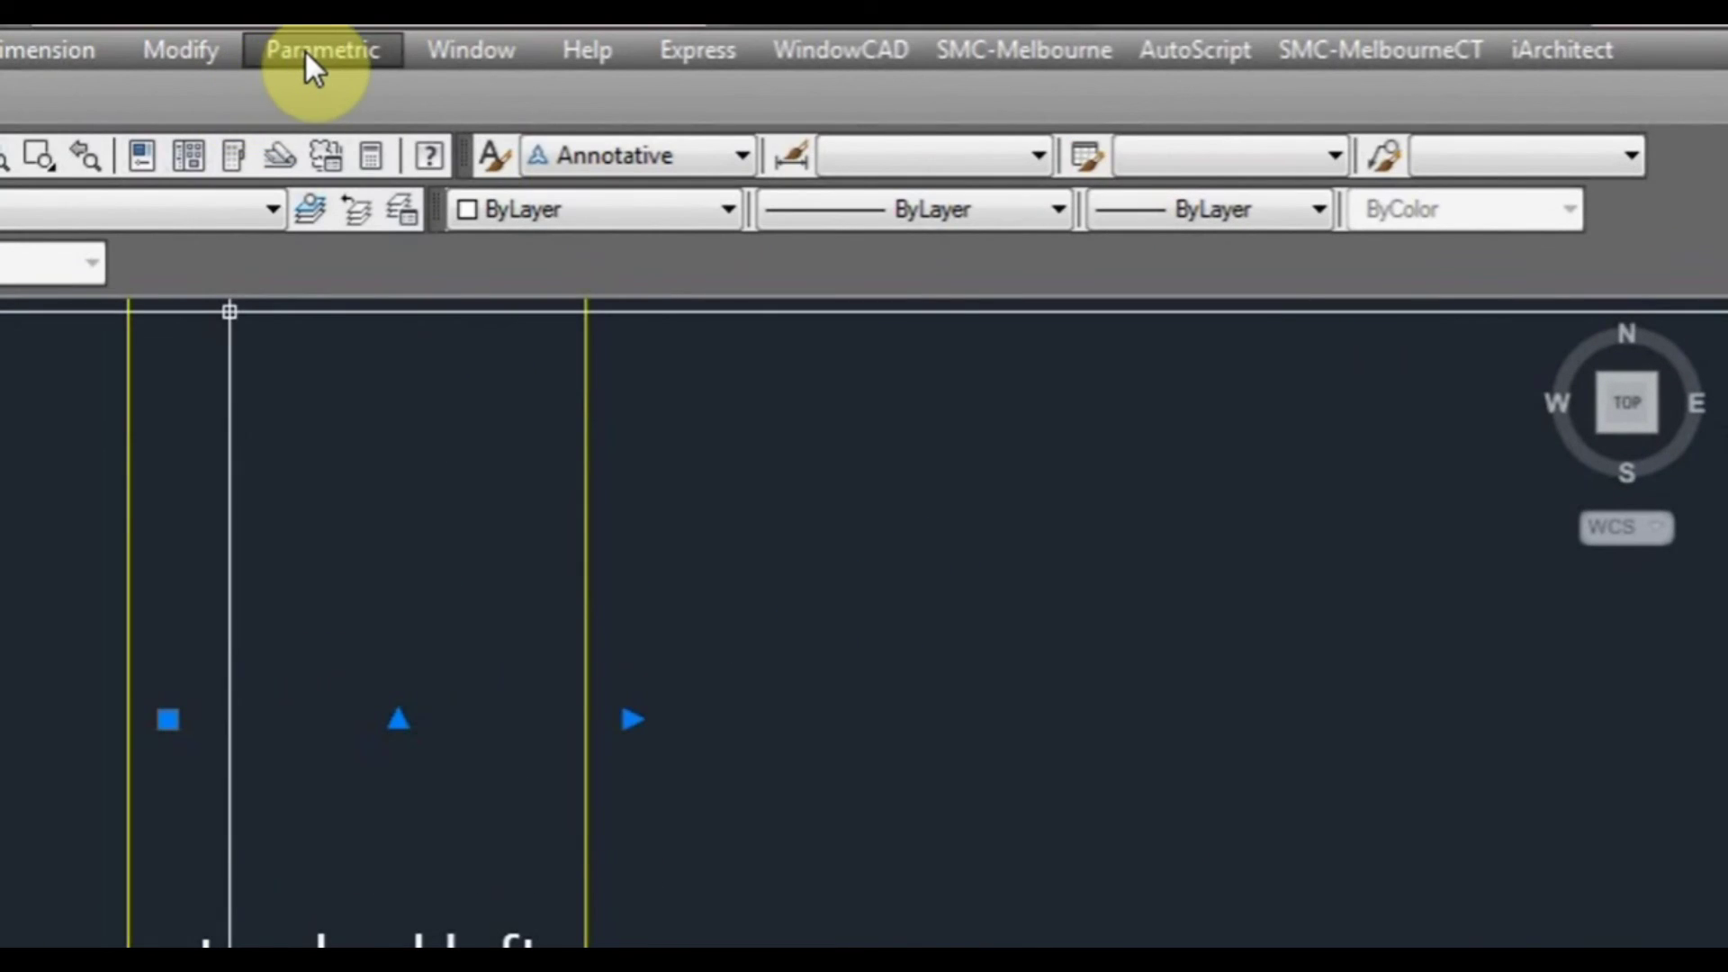
{"action": "left_click", "coordinate": [176, 51]}
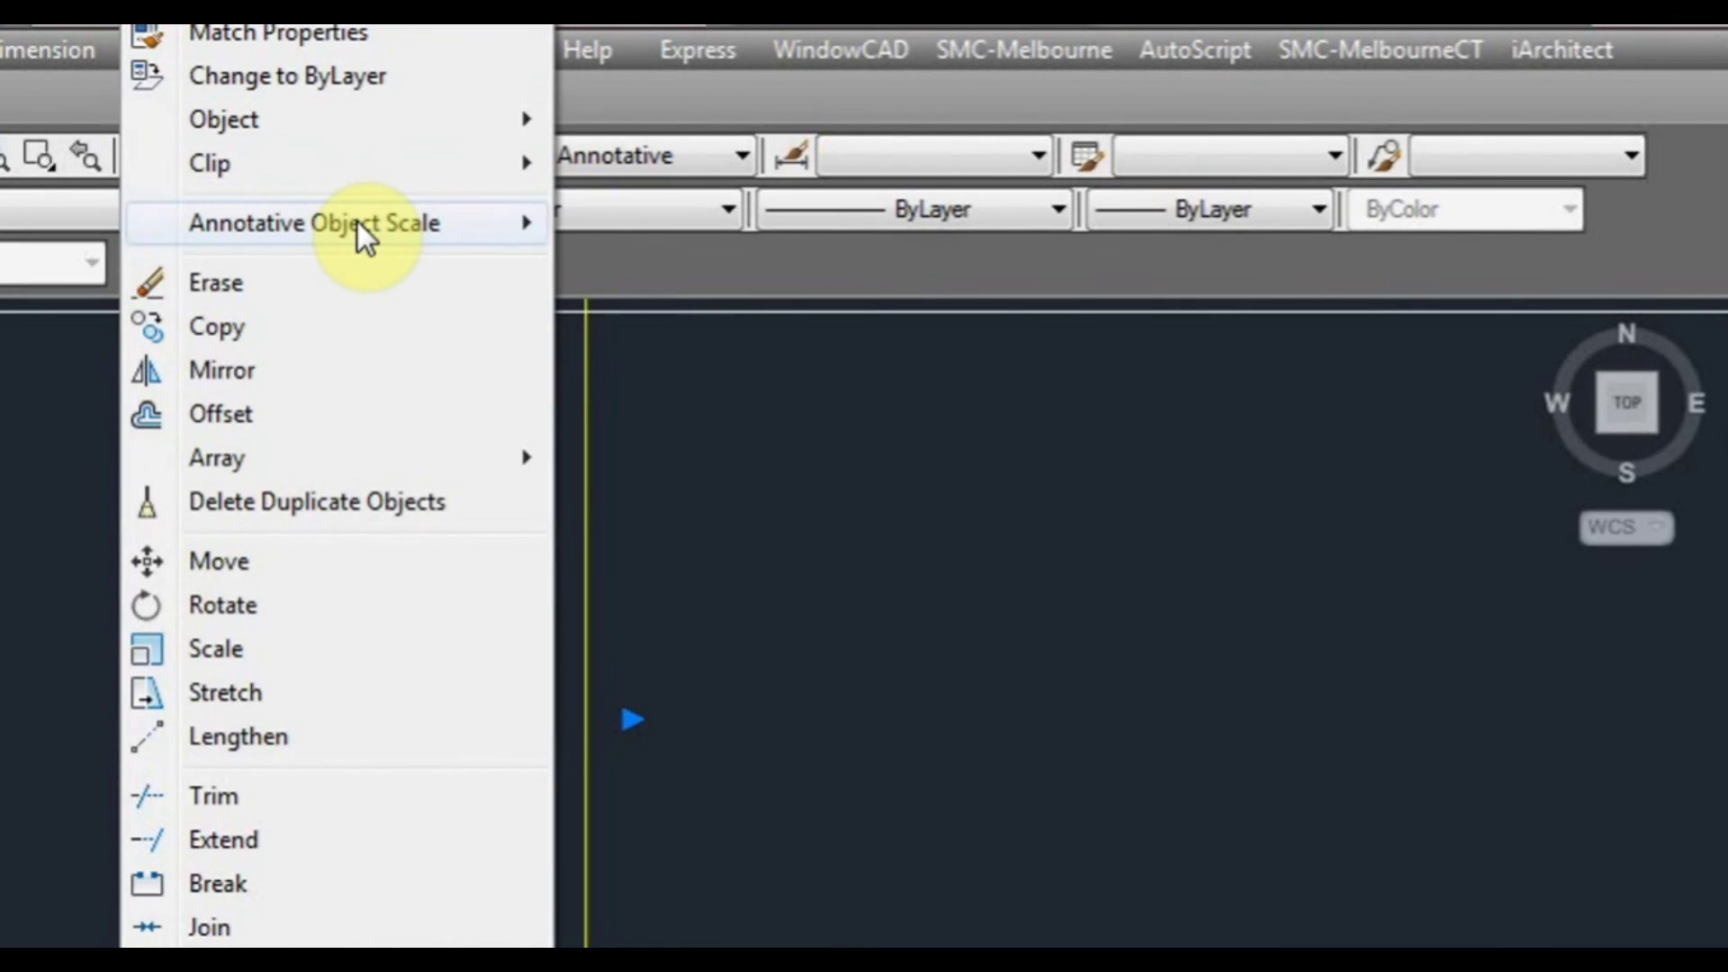
{"action": "mouse_move", "coordinate": [358, 221]}
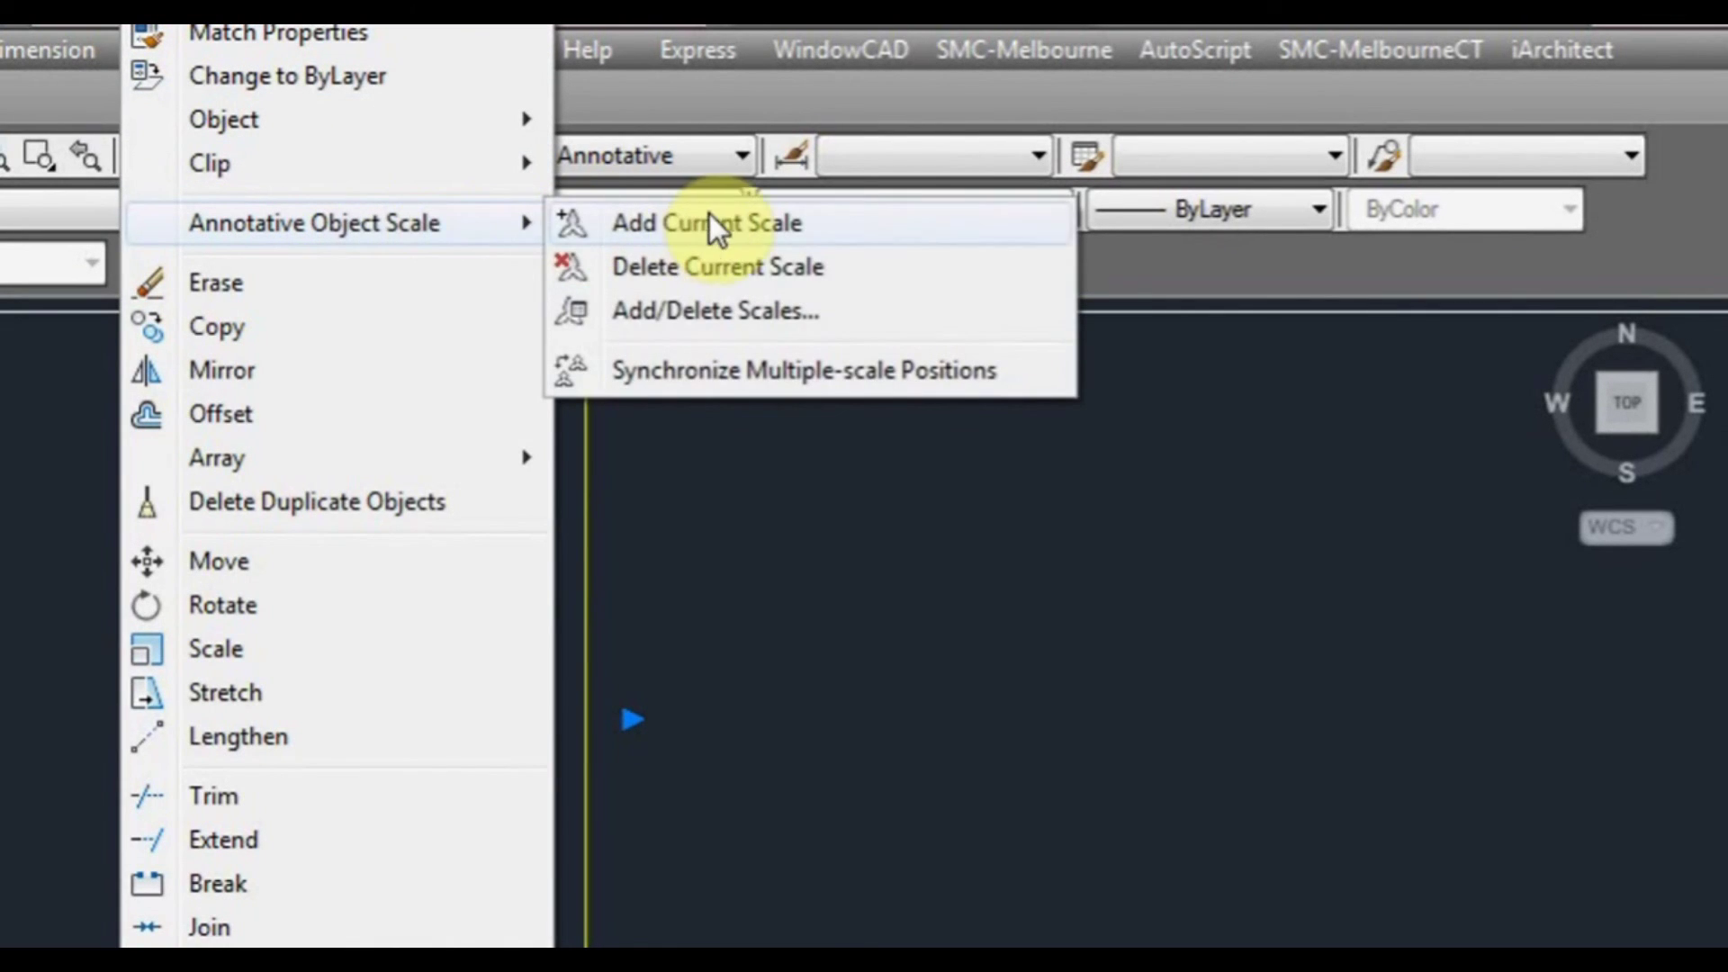
- In the scale list for adding, pick the 1:20, 1:50 and 1:100 scales
{"action": "left_click", "coordinate": [695, 312]}
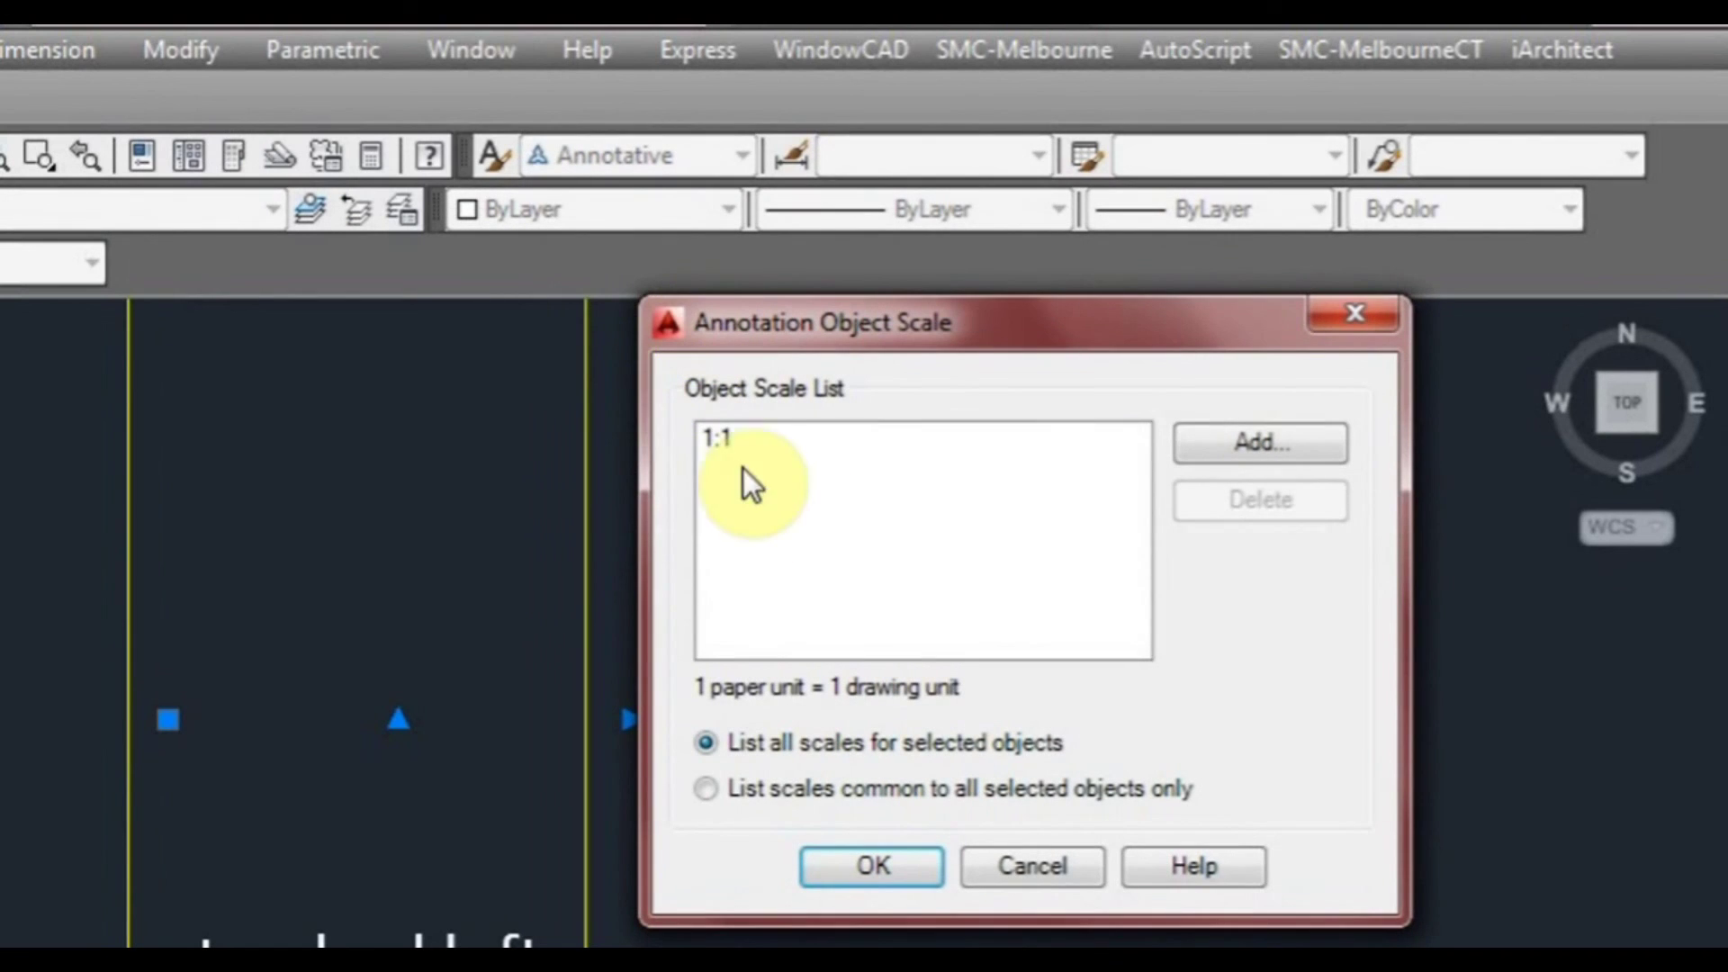
{"action": "left_click", "coordinate": [714, 436]}
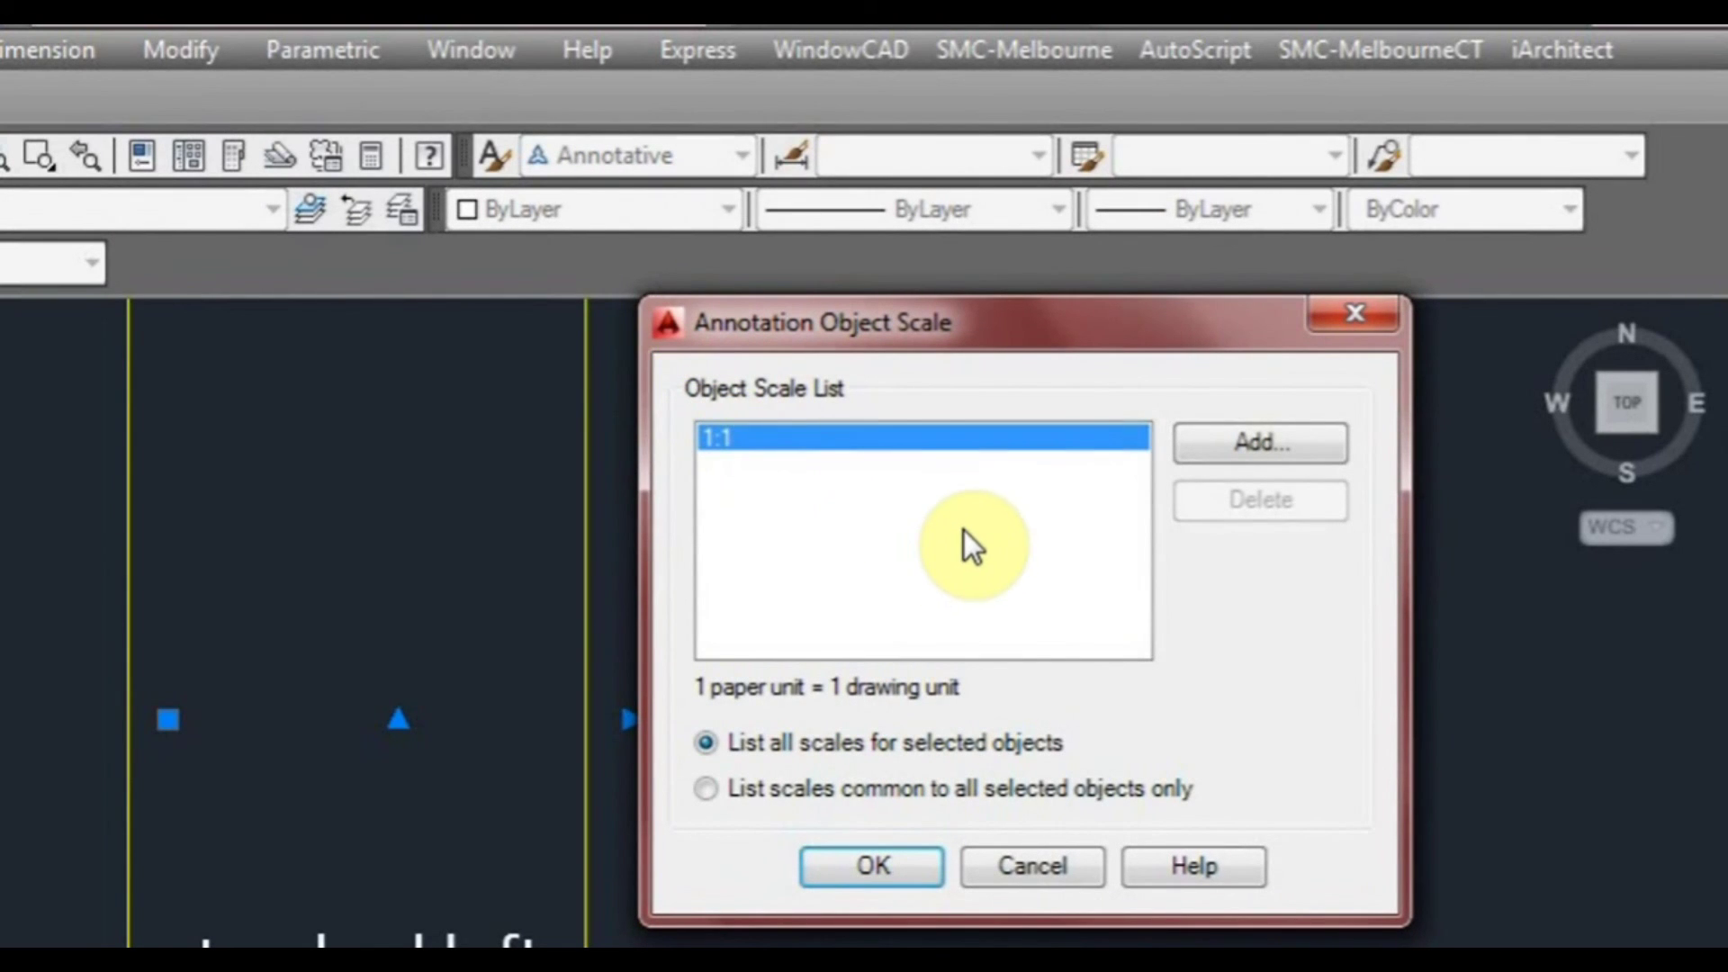
{"action": "left_click", "coordinate": [1240, 445]}
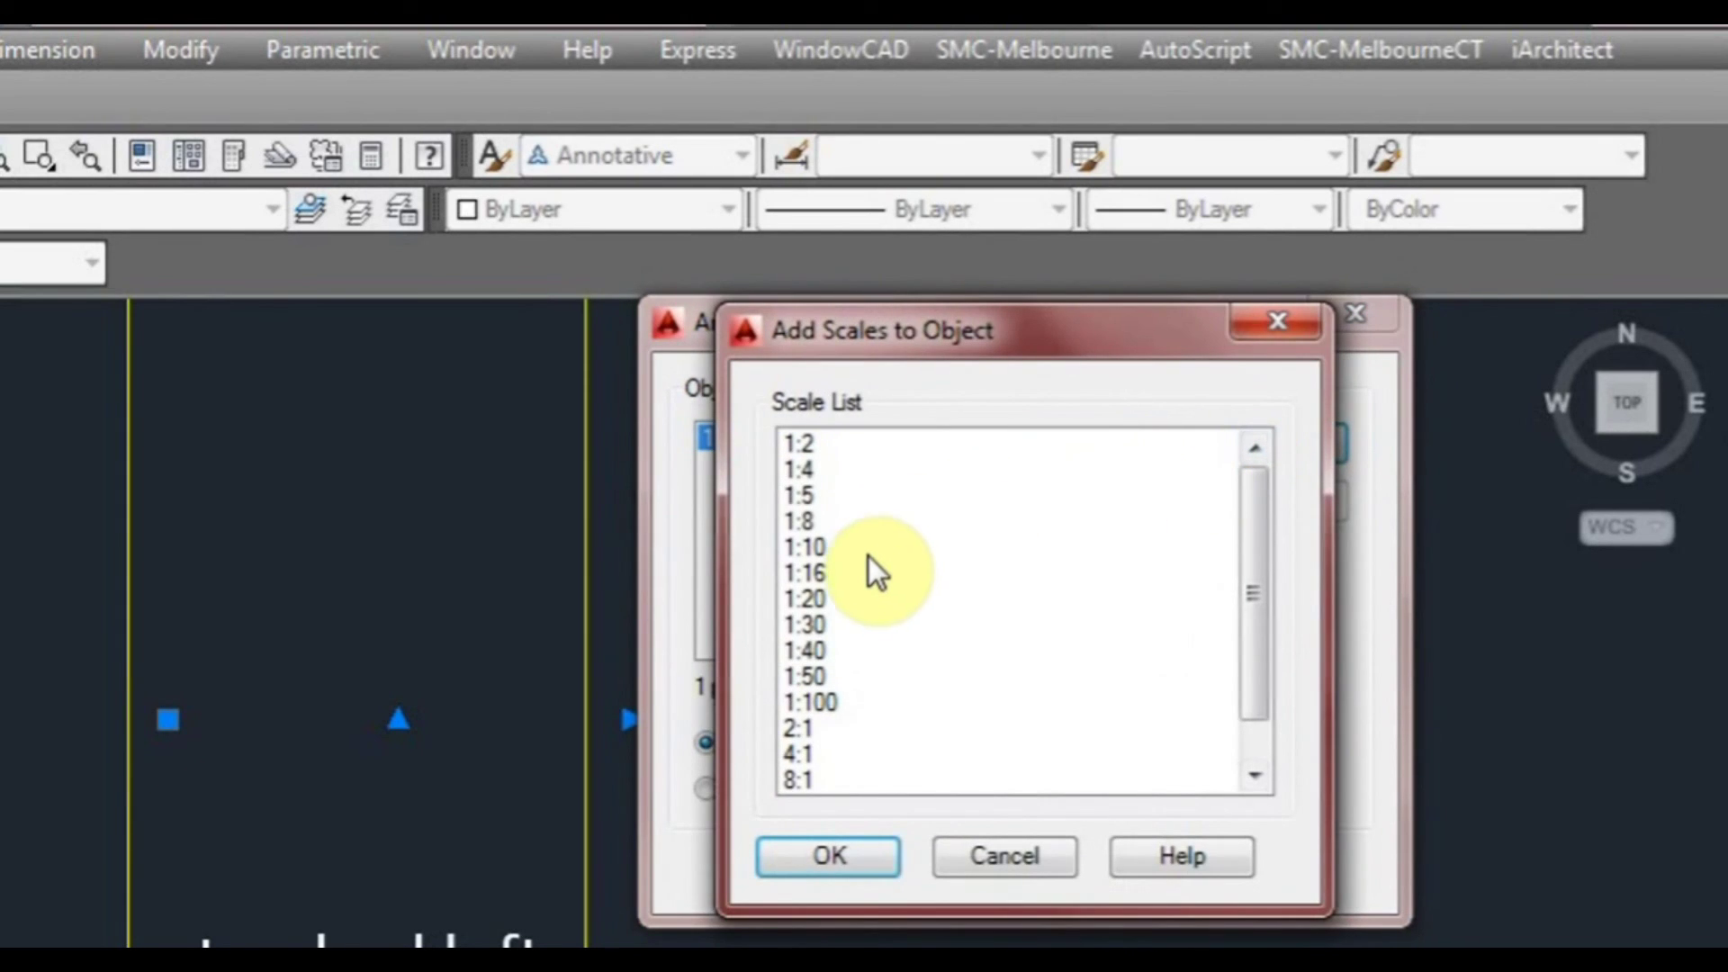
{"action": "left_click", "coordinate": [823, 599]}
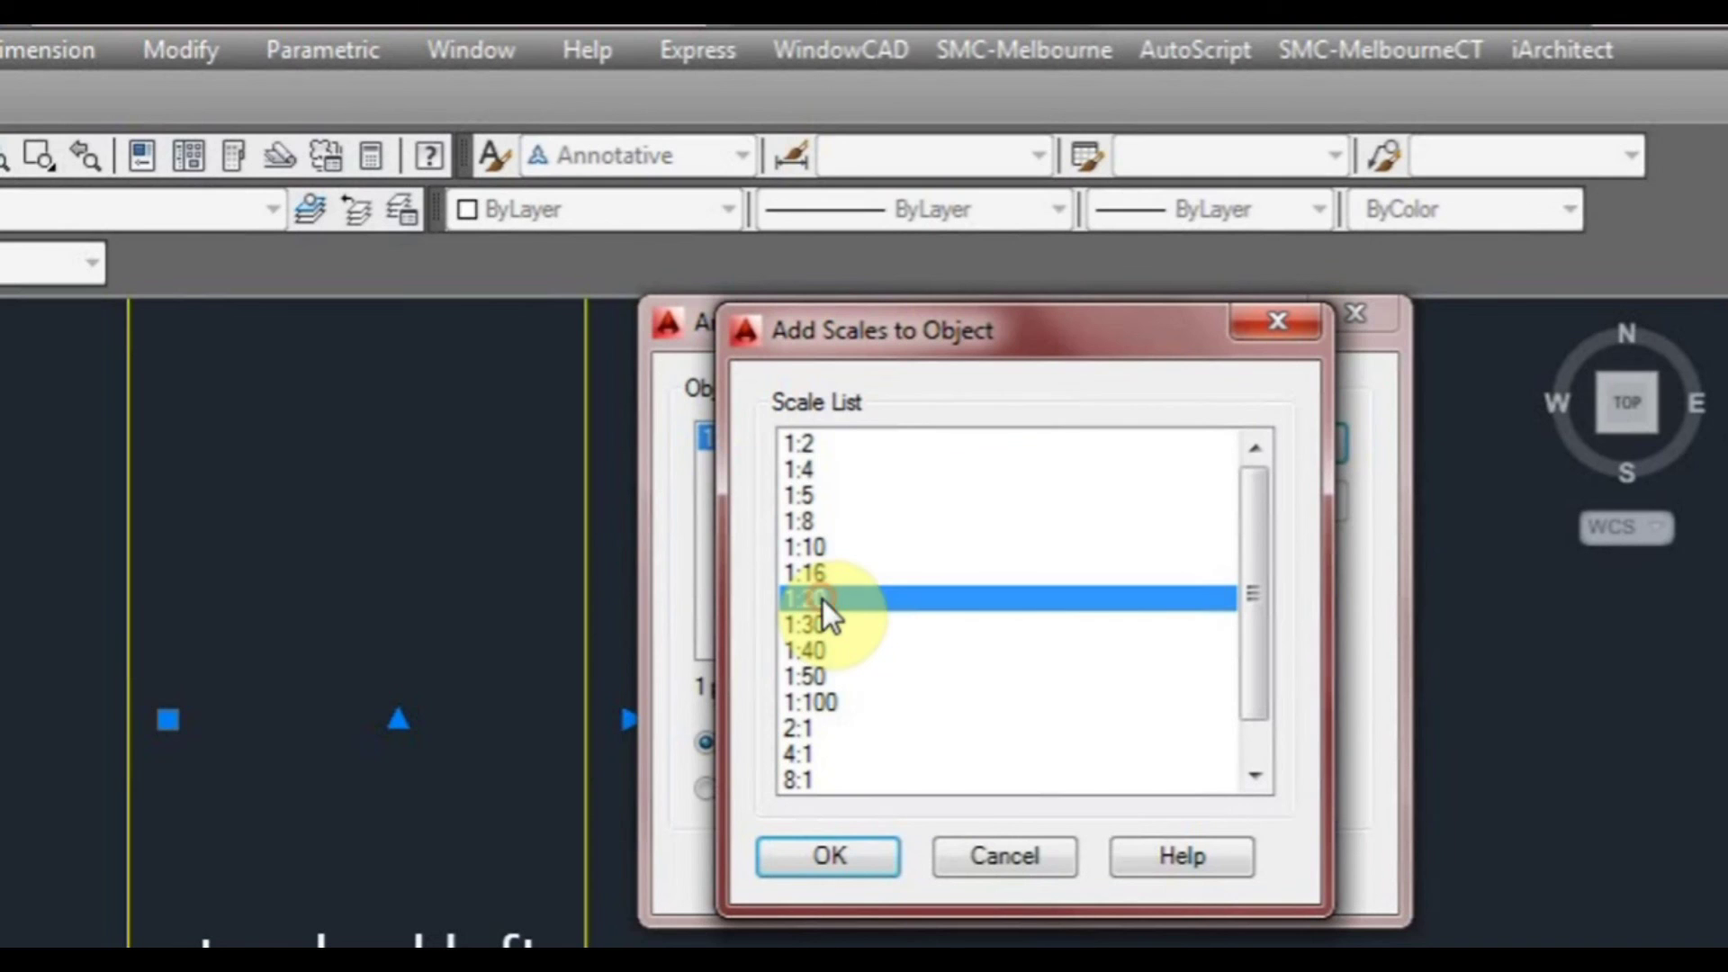
{"action": "left_click", "coordinate": [834, 675], "text": "ctrl"}
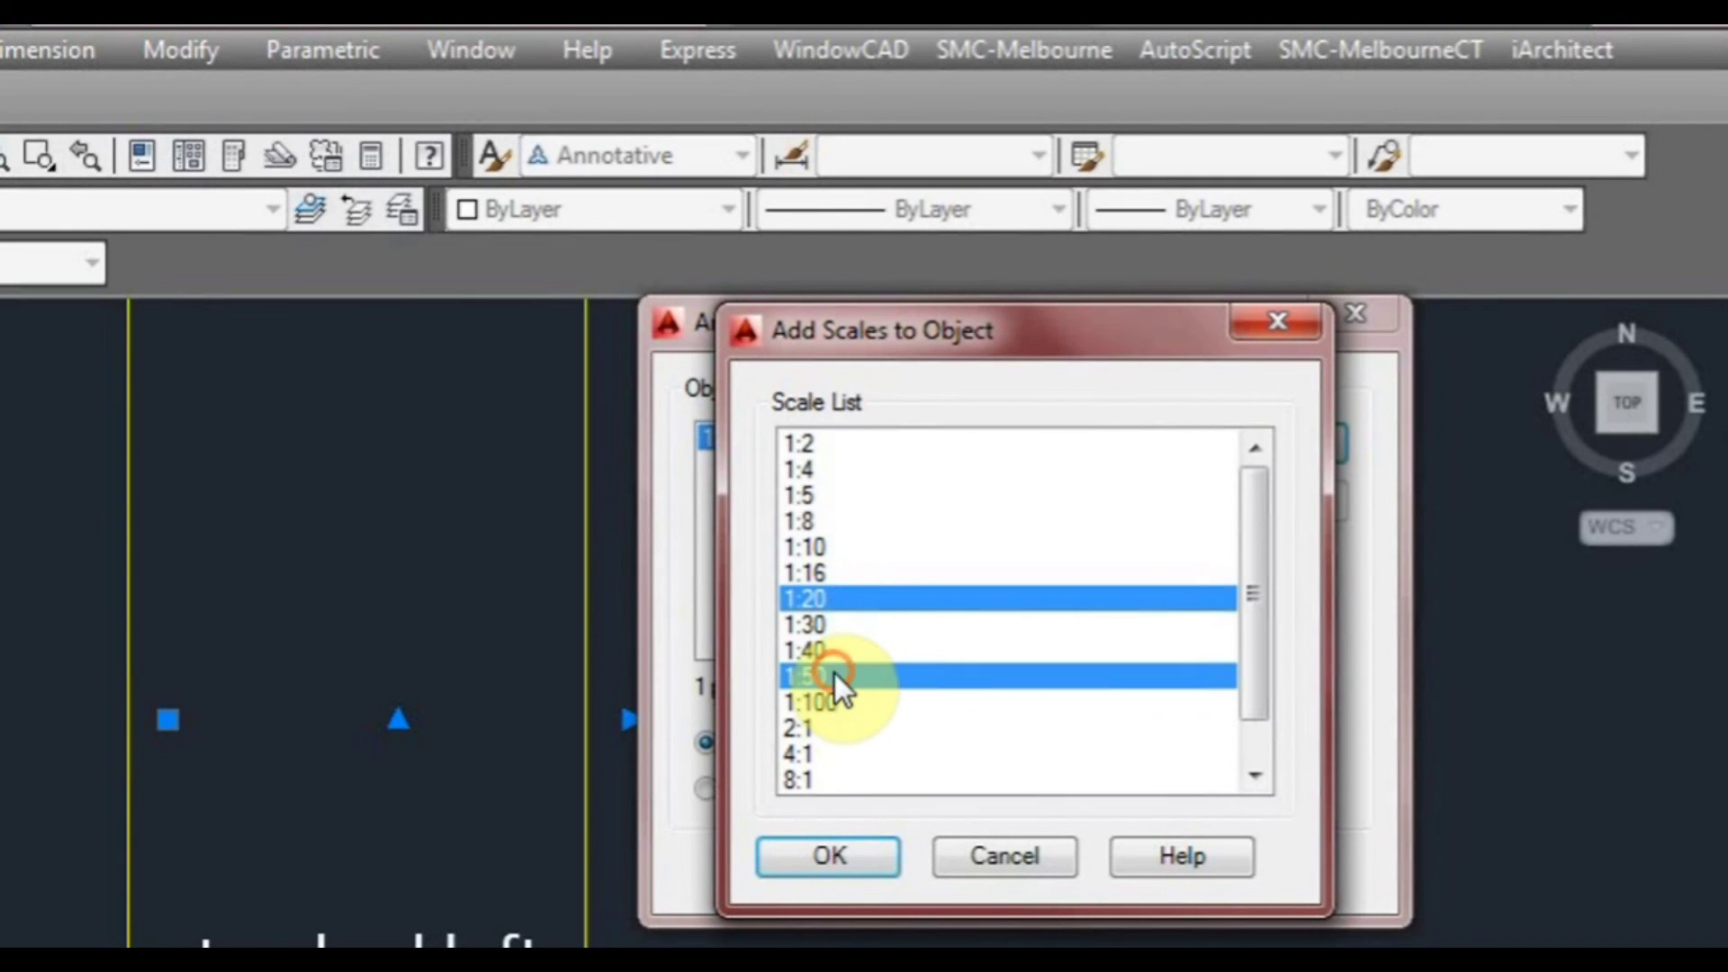
{"action": "left_click", "coordinate": [843, 701], "text": "ctrl"}
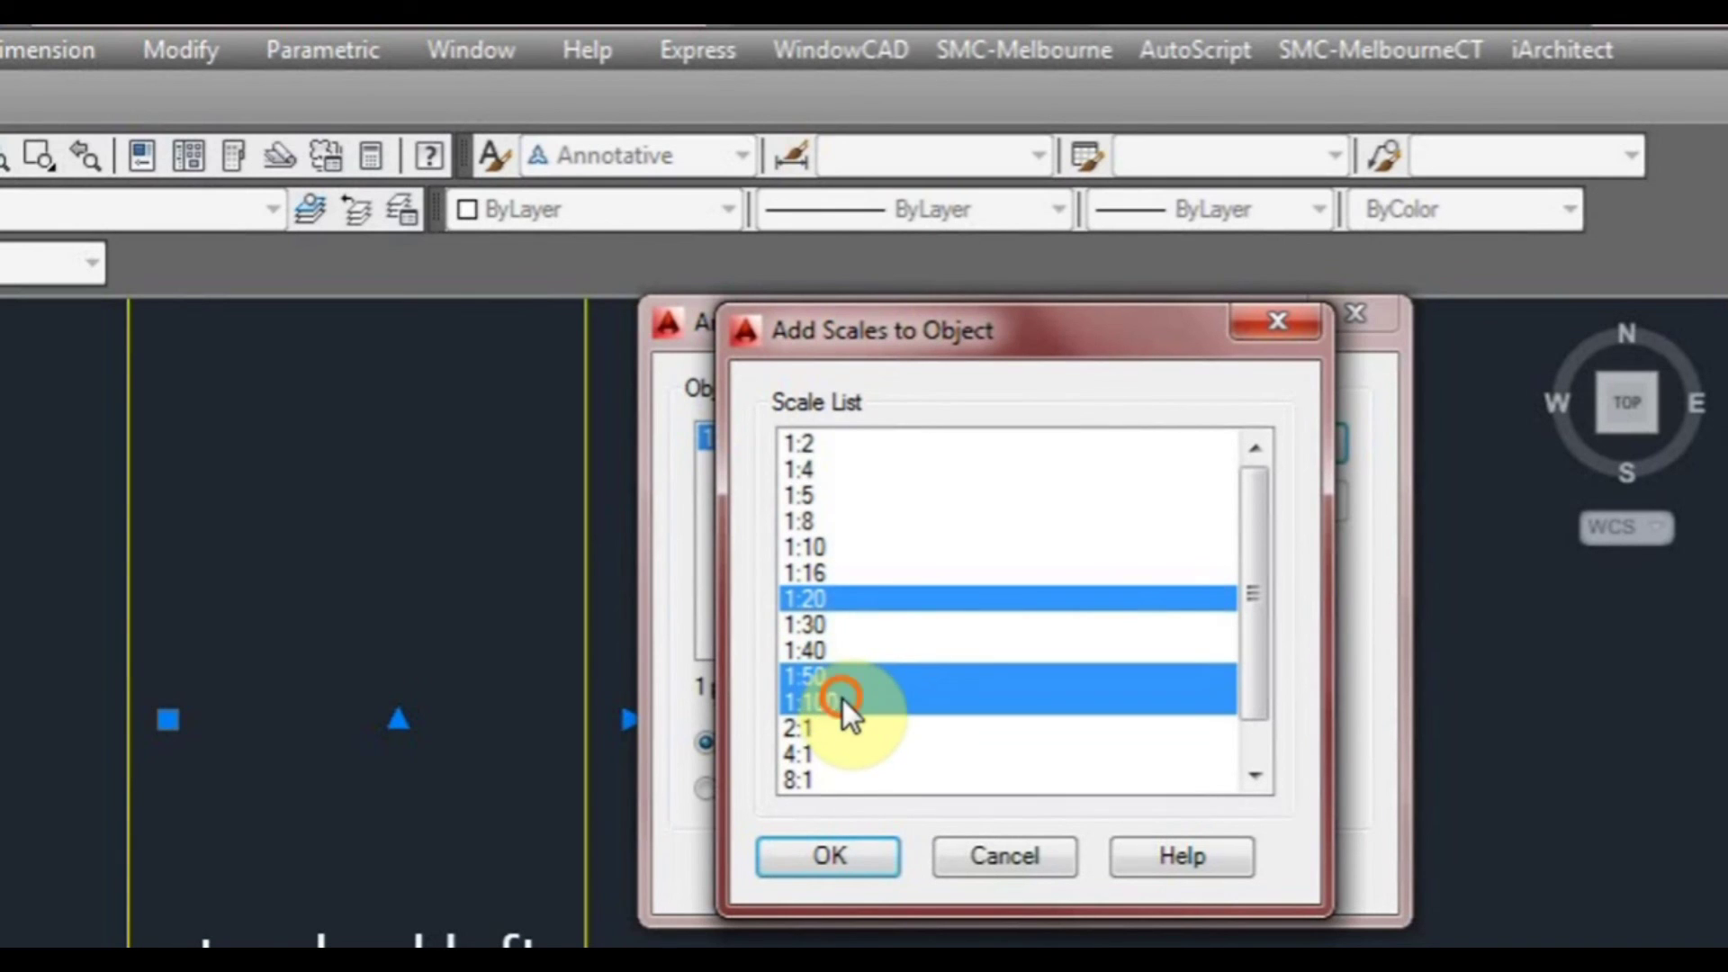
{"action": "left_click", "coordinate": [889, 599], "text": "ctrl"}
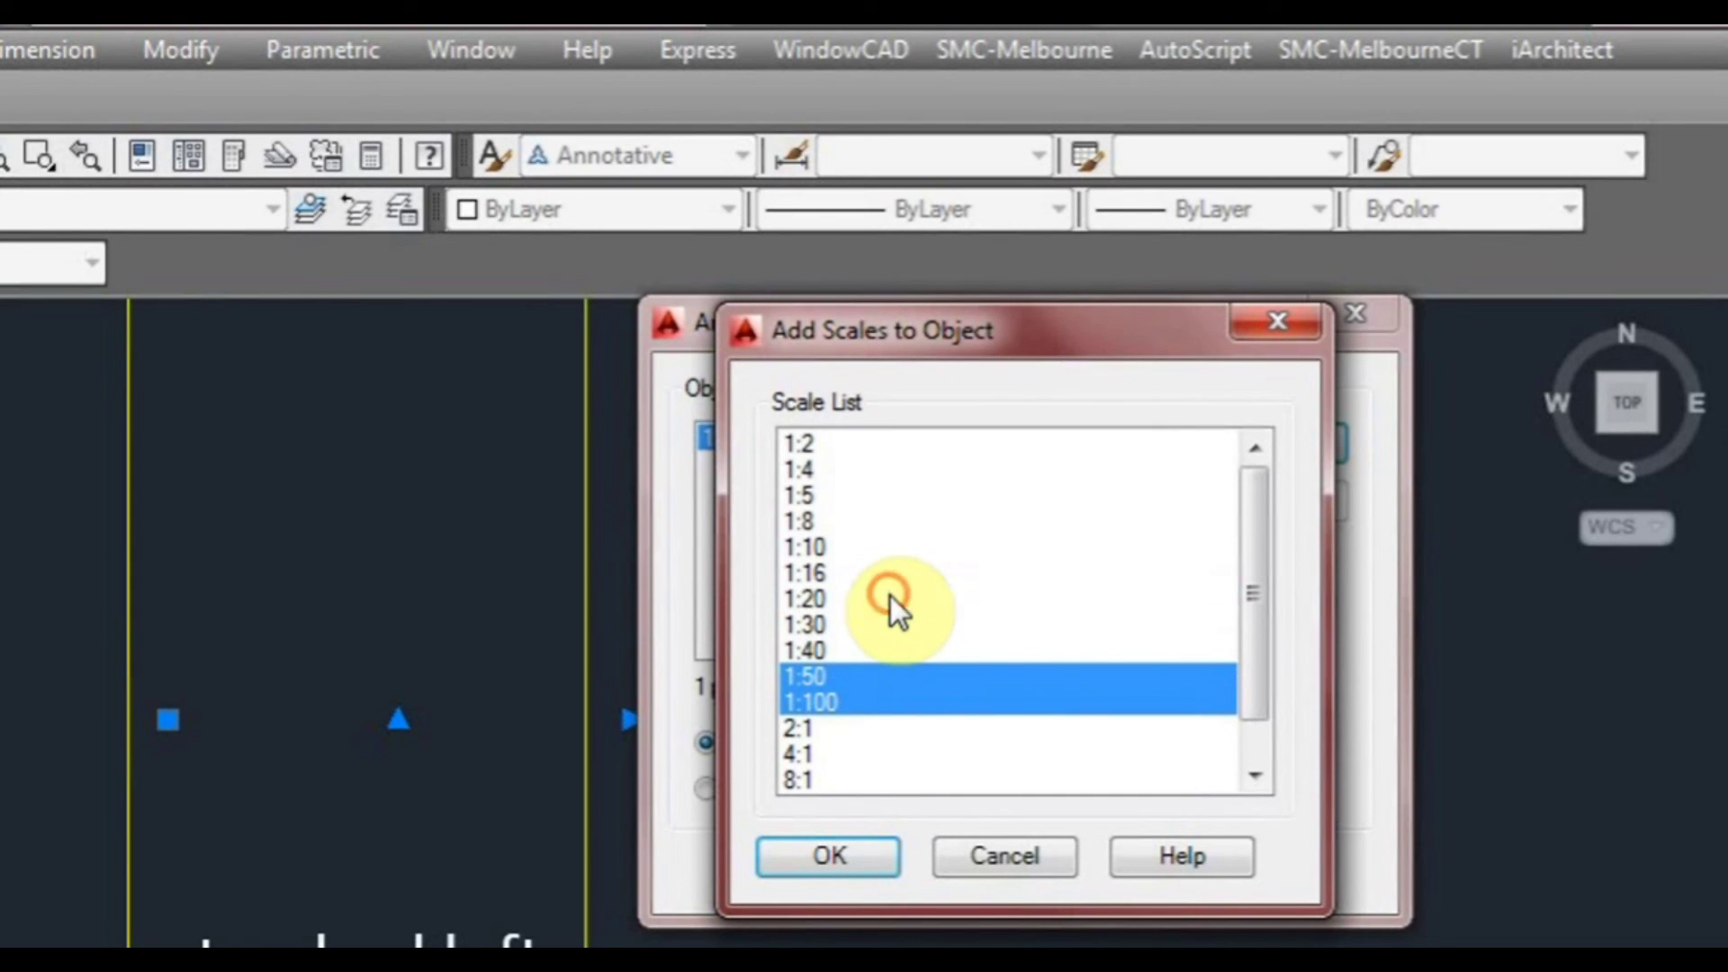
{"action": "left_click", "coordinate": [899, 675], "text": "ctrl"}
{"action": "left_click", "coordinate": [895, 702], "text": "ctrl"}
{"action": "left_click", "coordinate": [886, 702], "text": "ctrl"}
{"action": "left_click", "coordinate": [860, 675], "text": "ctrl"}
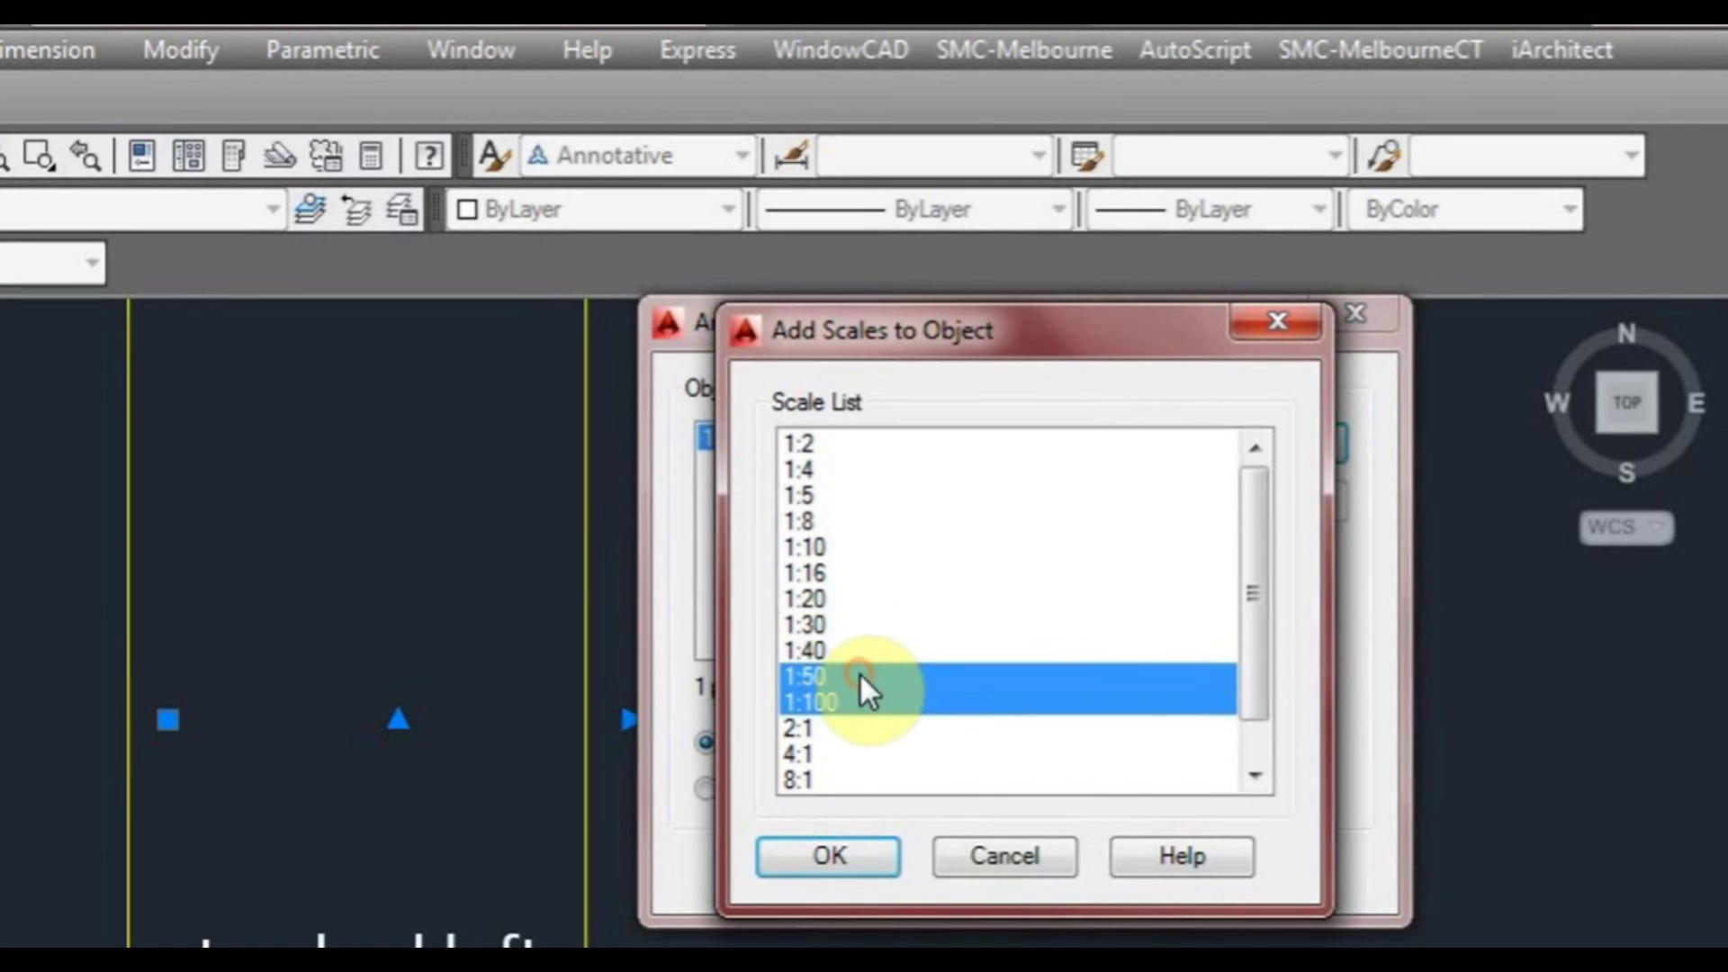
{"action": "left_click", "coordinate": [850, 598], "text": "ctrl"}
- Keep 1:20 selected and confirm both dialogs, adding the three scales to anno
{"action": "left_click", "coordinate": [864, 599], "text": "ctrl"}
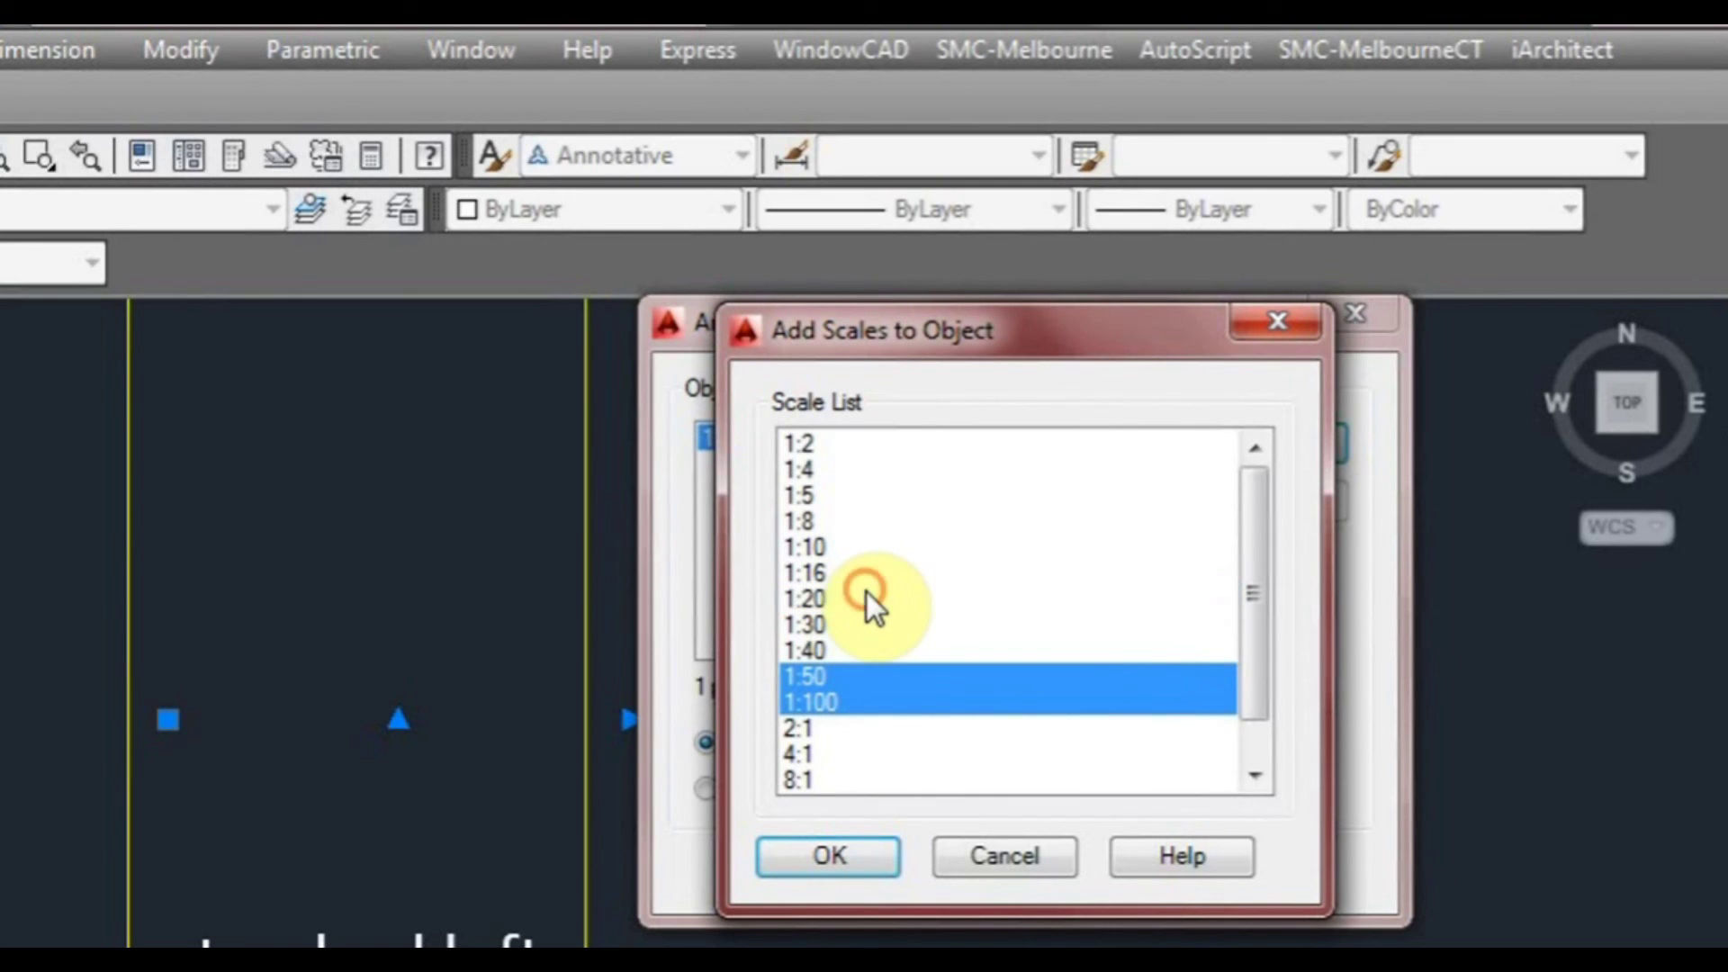
{"action": "left_click", "coordinate": [896, 598], "text": "ctrl"}
{"action": "left_click", "coordinate": [904, 597], "text": "ctrl"}
{"action": "left_click", "coordinate": [905, 596], "text": "ctrl"}
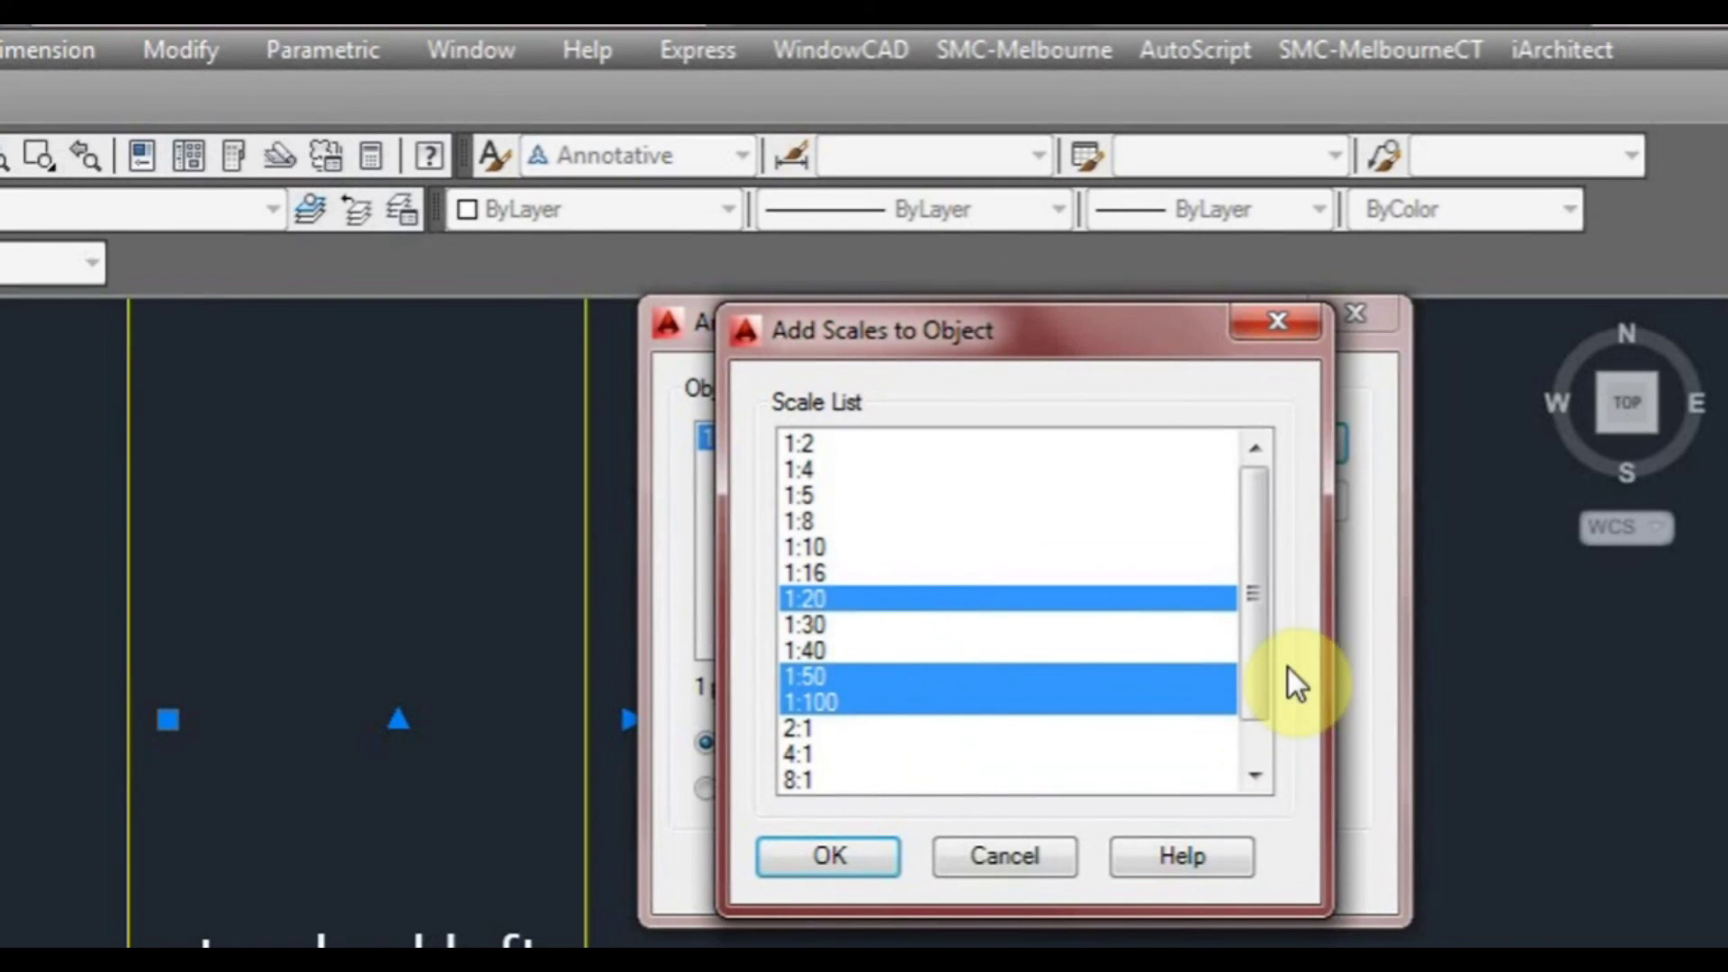
{"action": "left_click_drag", "start_coordinate": [1260, 651], "coordinate": [1276, 616]}
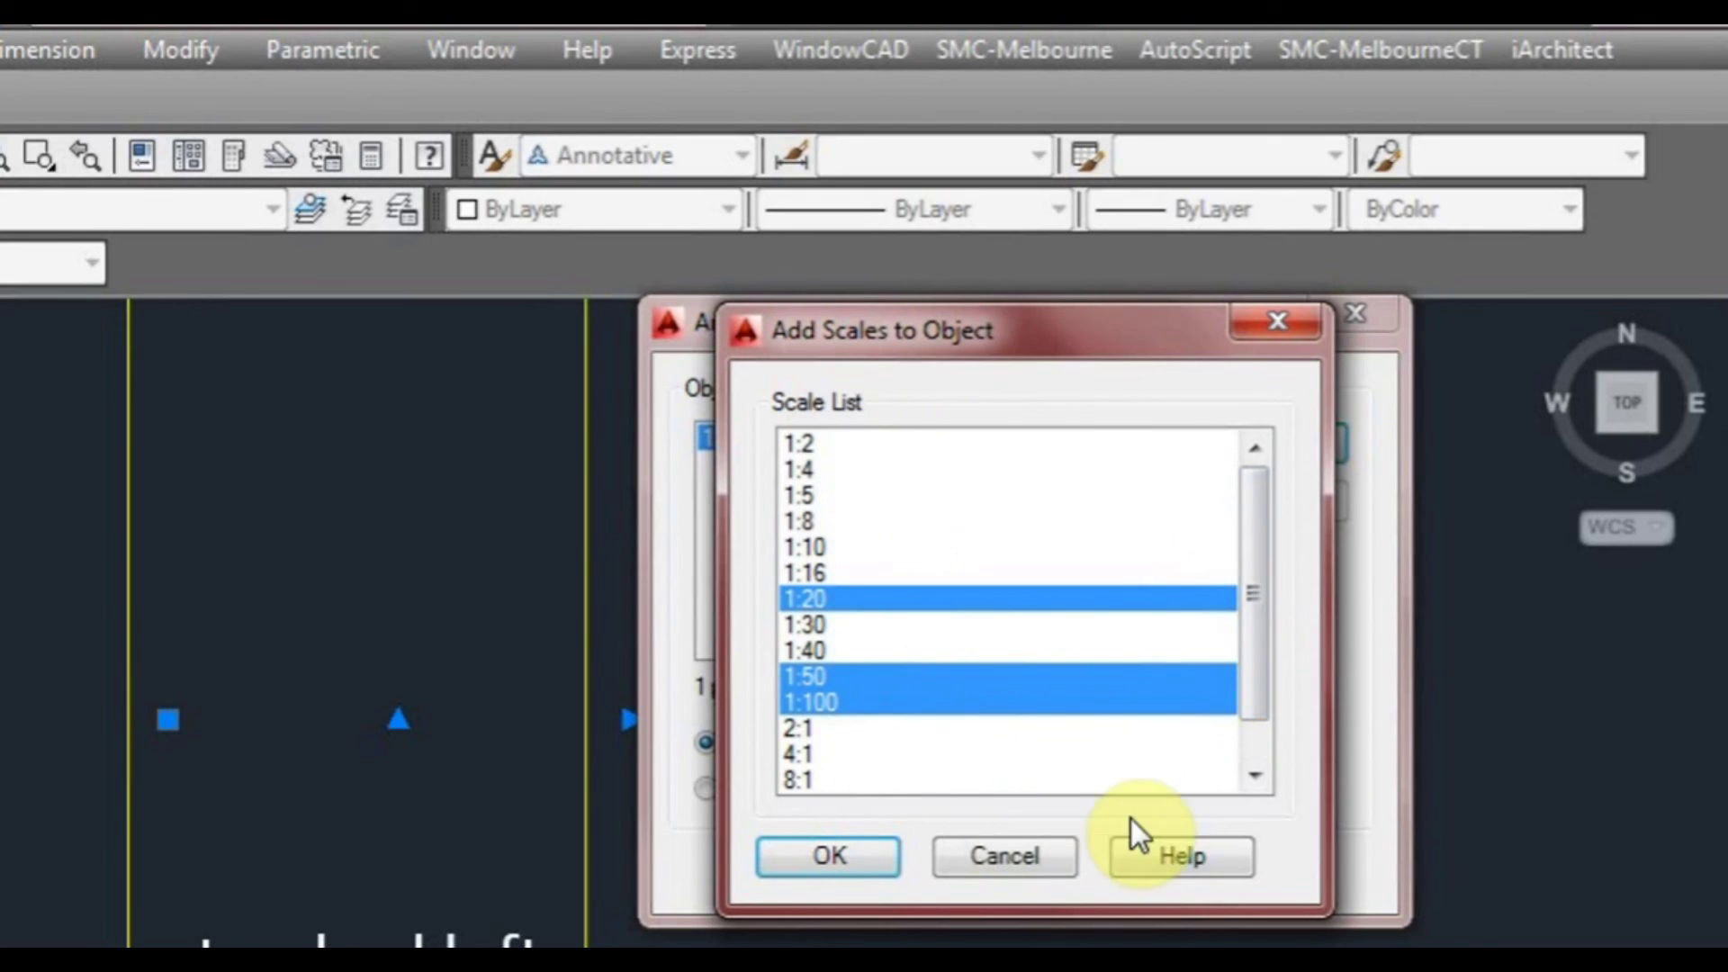
{"action": "left_click_drag", "start_coordinate": [1255, 636], "coordinate": [1266, 592]}
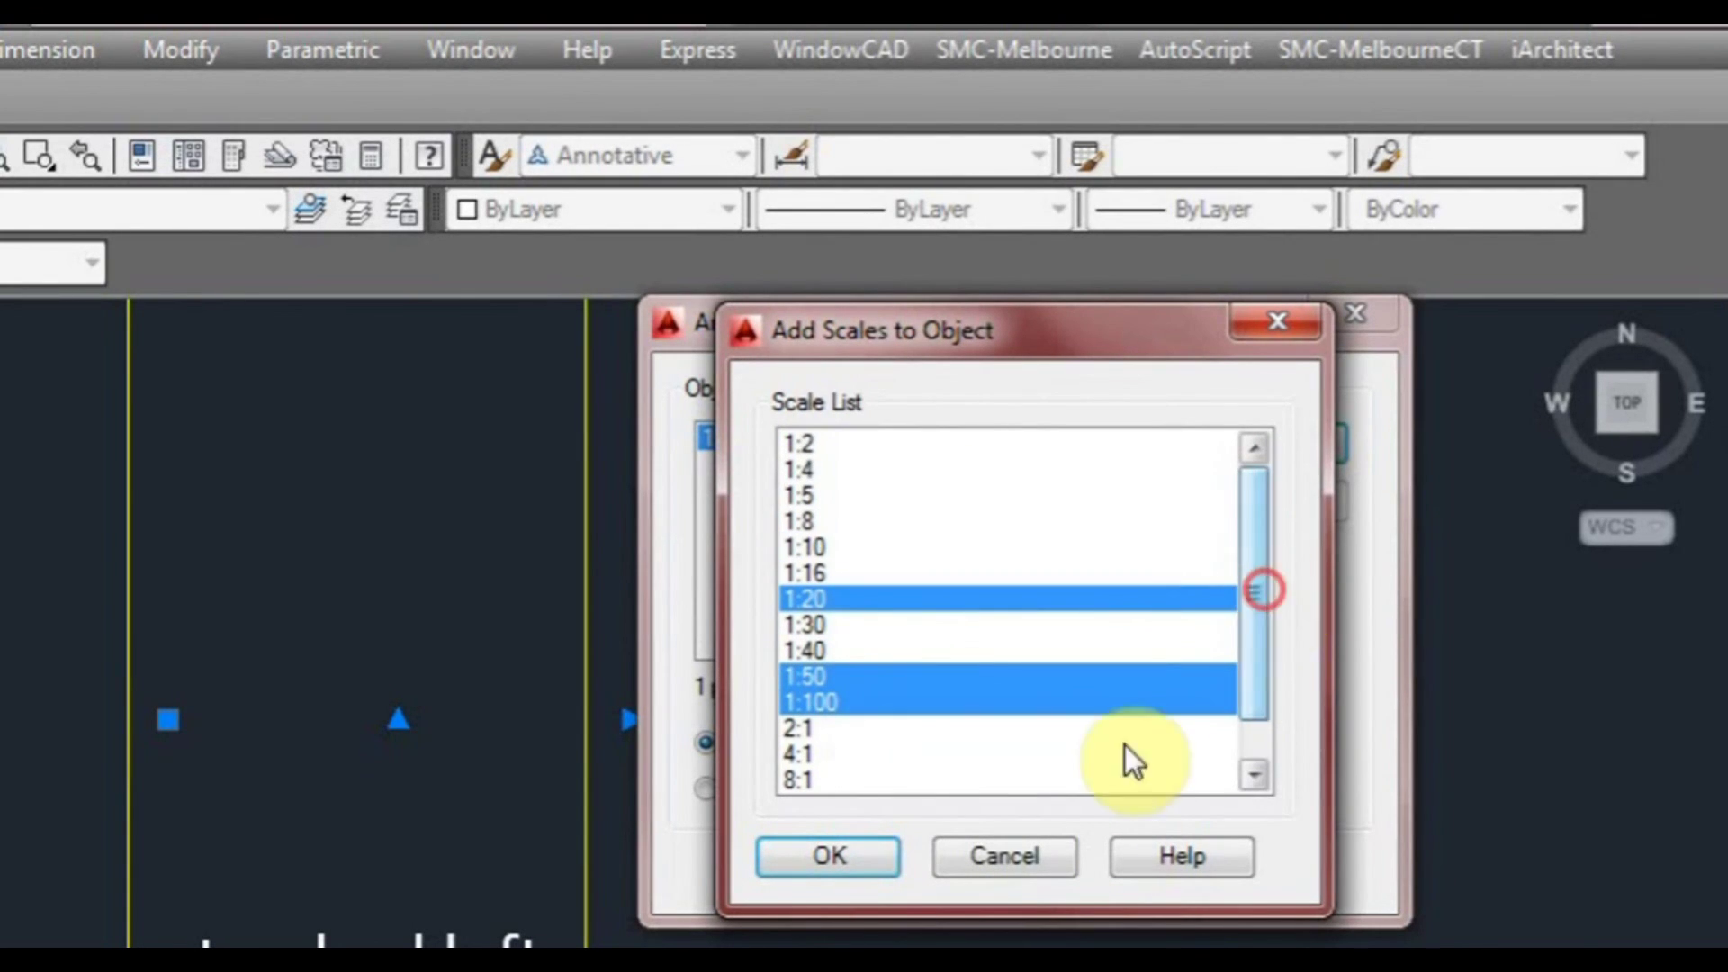
{"action": "left_click", "coordinate": [834, 856]}
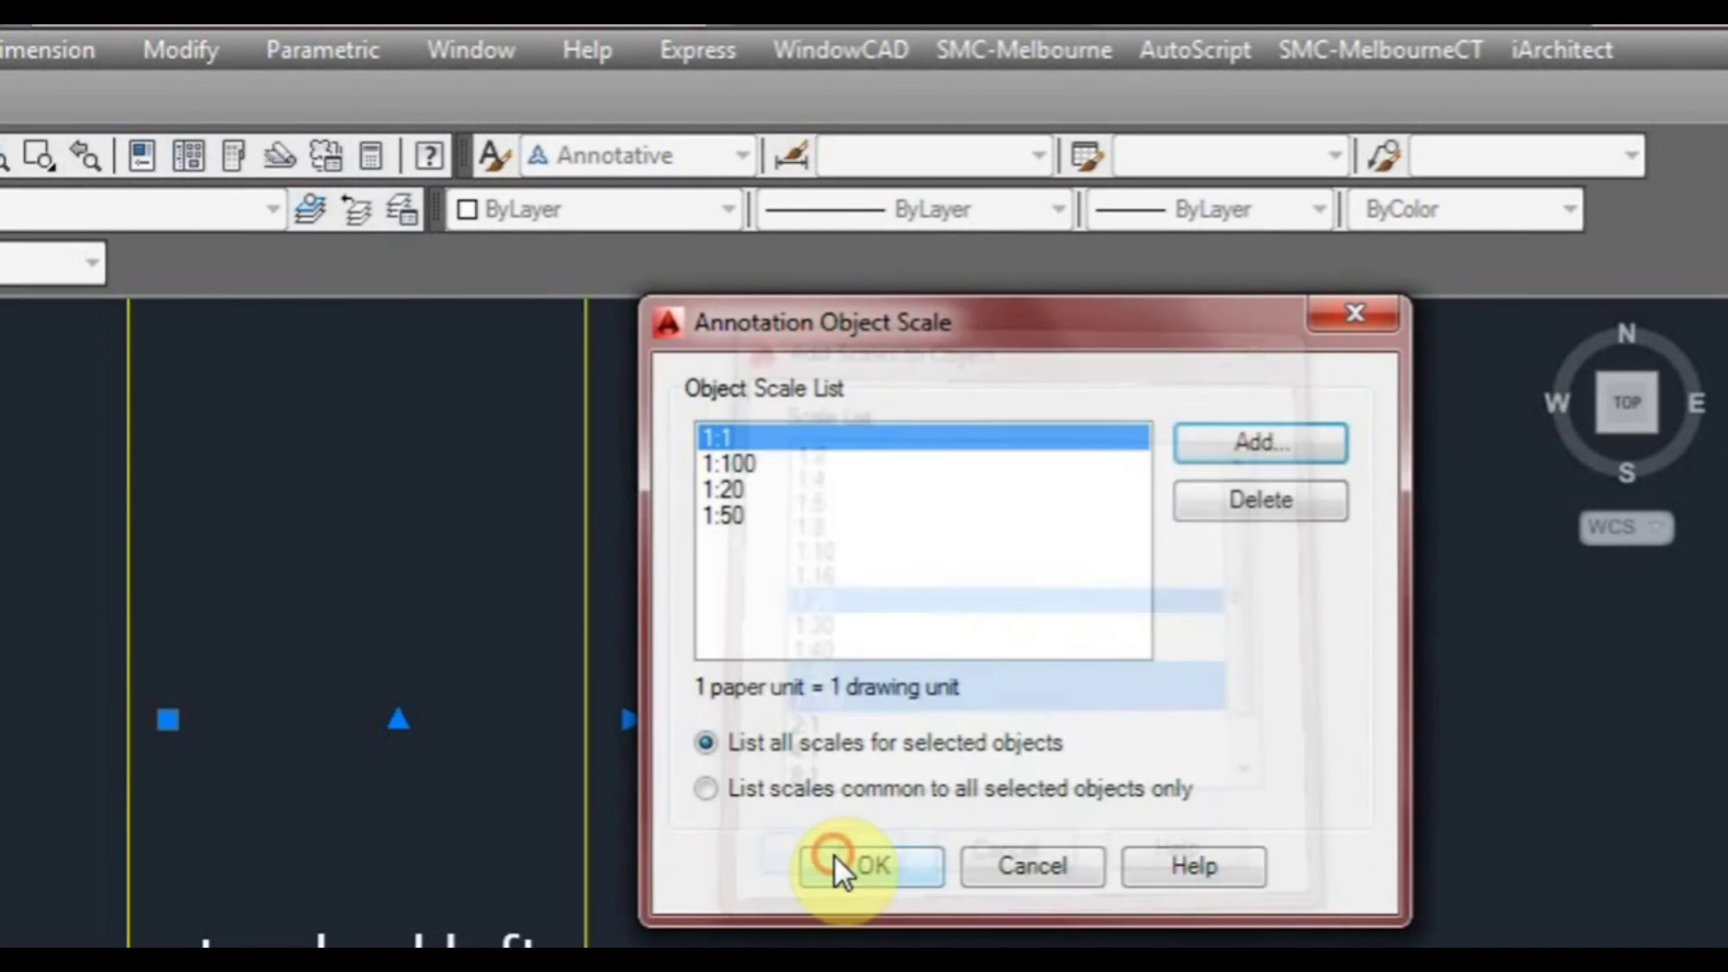
{"action": "left_click", "coordinate": [871, 865]}
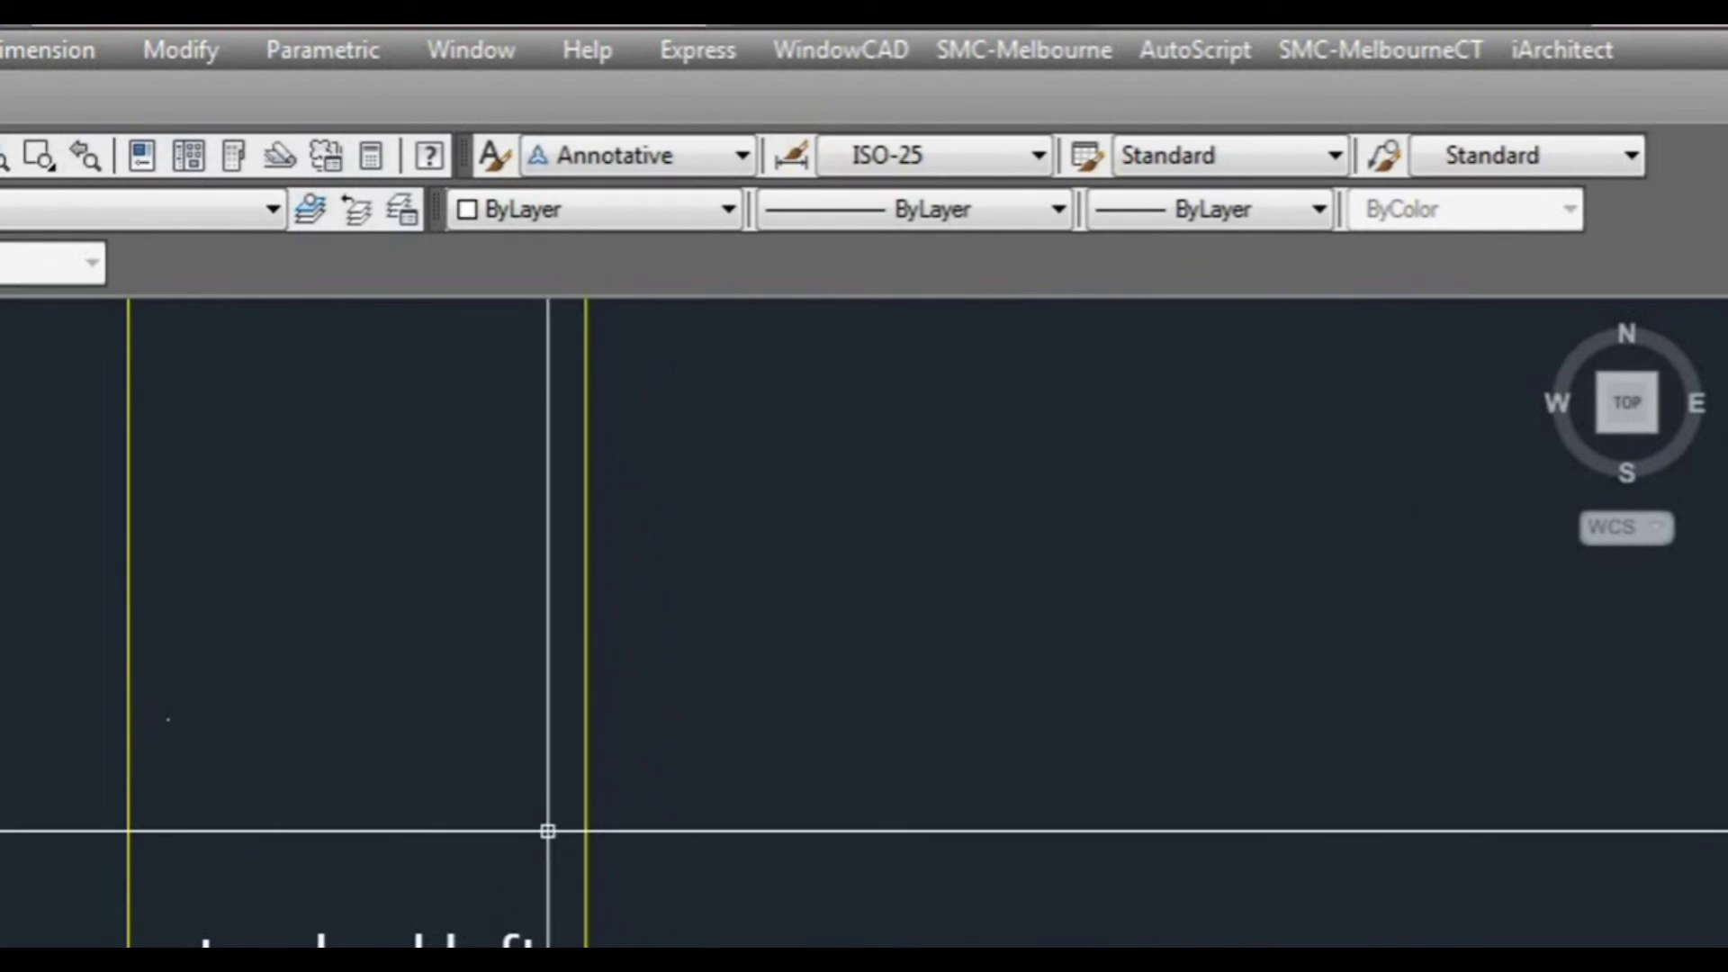
- Crossing-select the anno text and zoom in and out to compare its scale versions
{"action": "middle_click_drag", "start_coordinate": [213, 802], "coordinate": [300, 772]}
{"action": "left_click", "coordinate": [273, 772]}
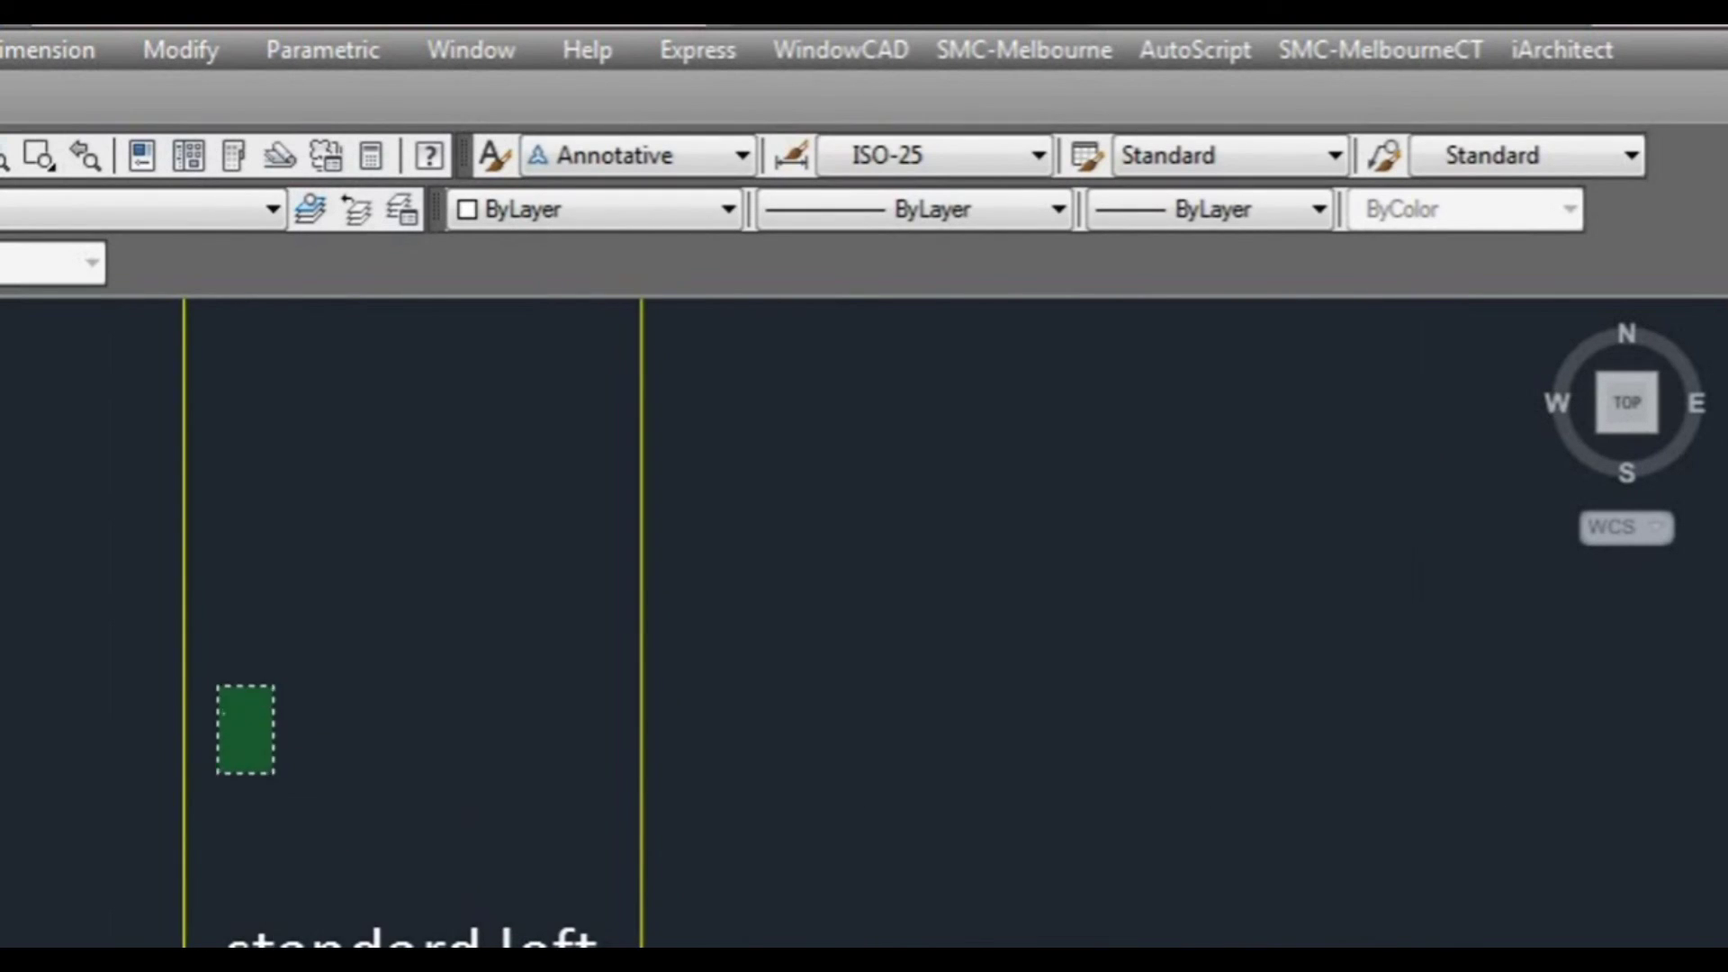
{"action": "left_click", "coordinate": [216, 688]}
{"action": "scroll", "coordinate": [259, 769], "scroll_direction": "up", "scroll_amount": 2}
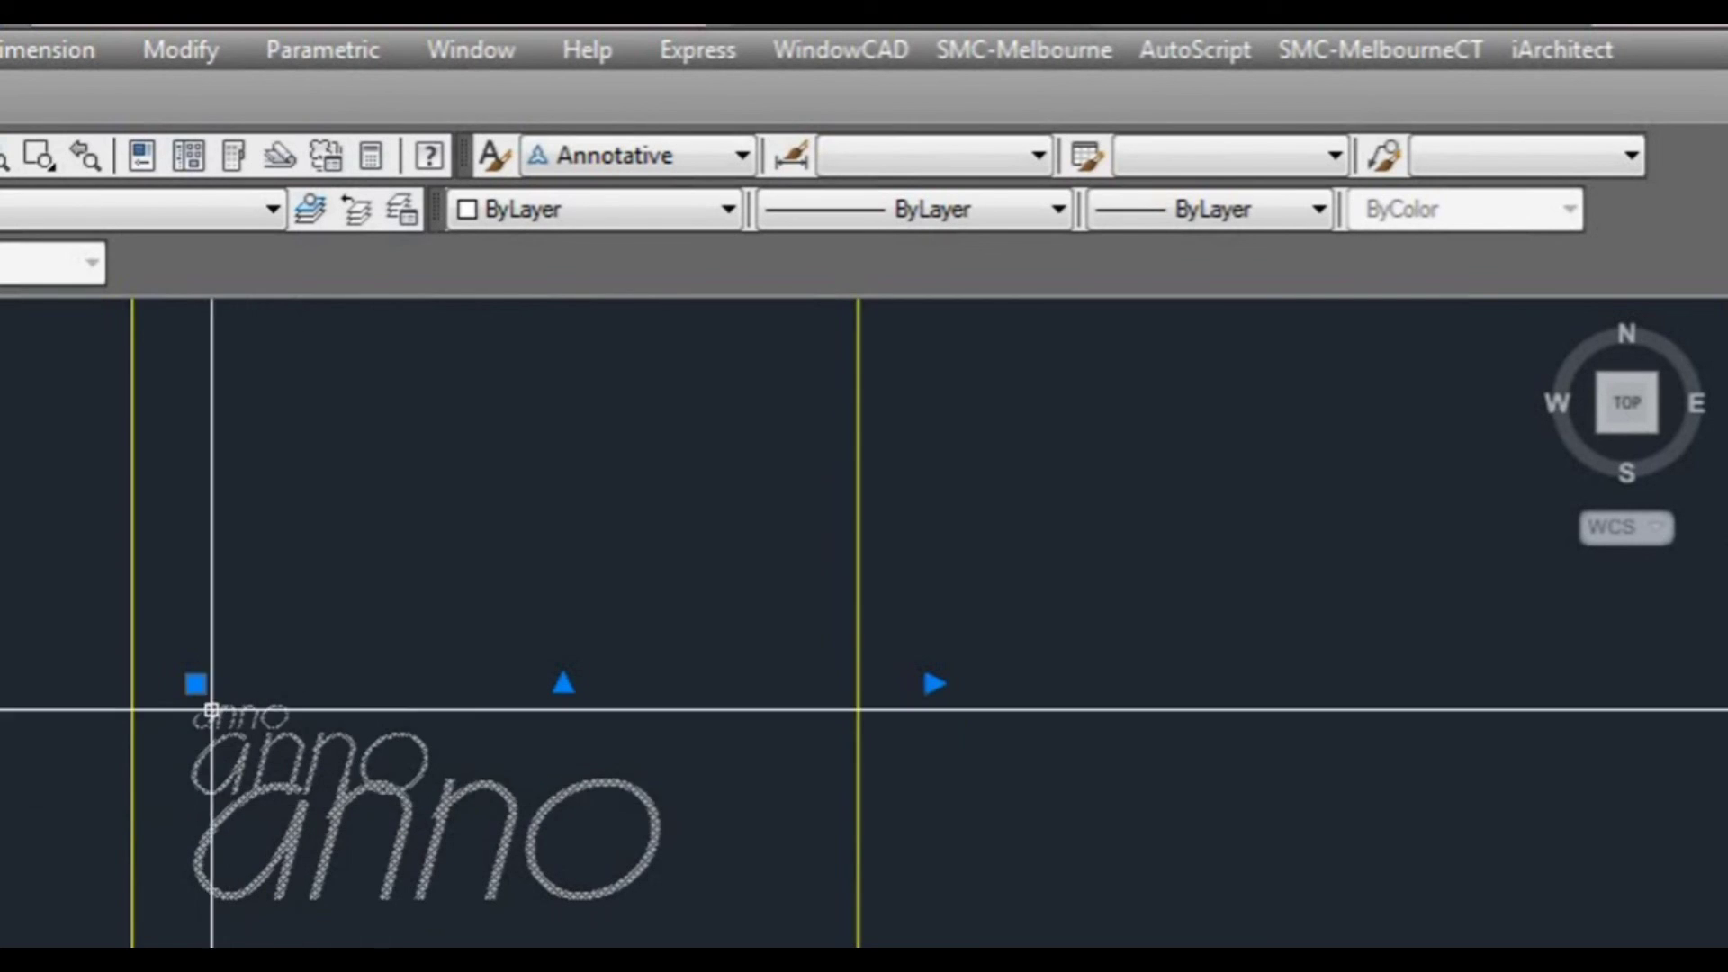
{"action": "scroll", "coordinate": [395, 720], "scroll_direction": "down", "scroll_amount": 2}
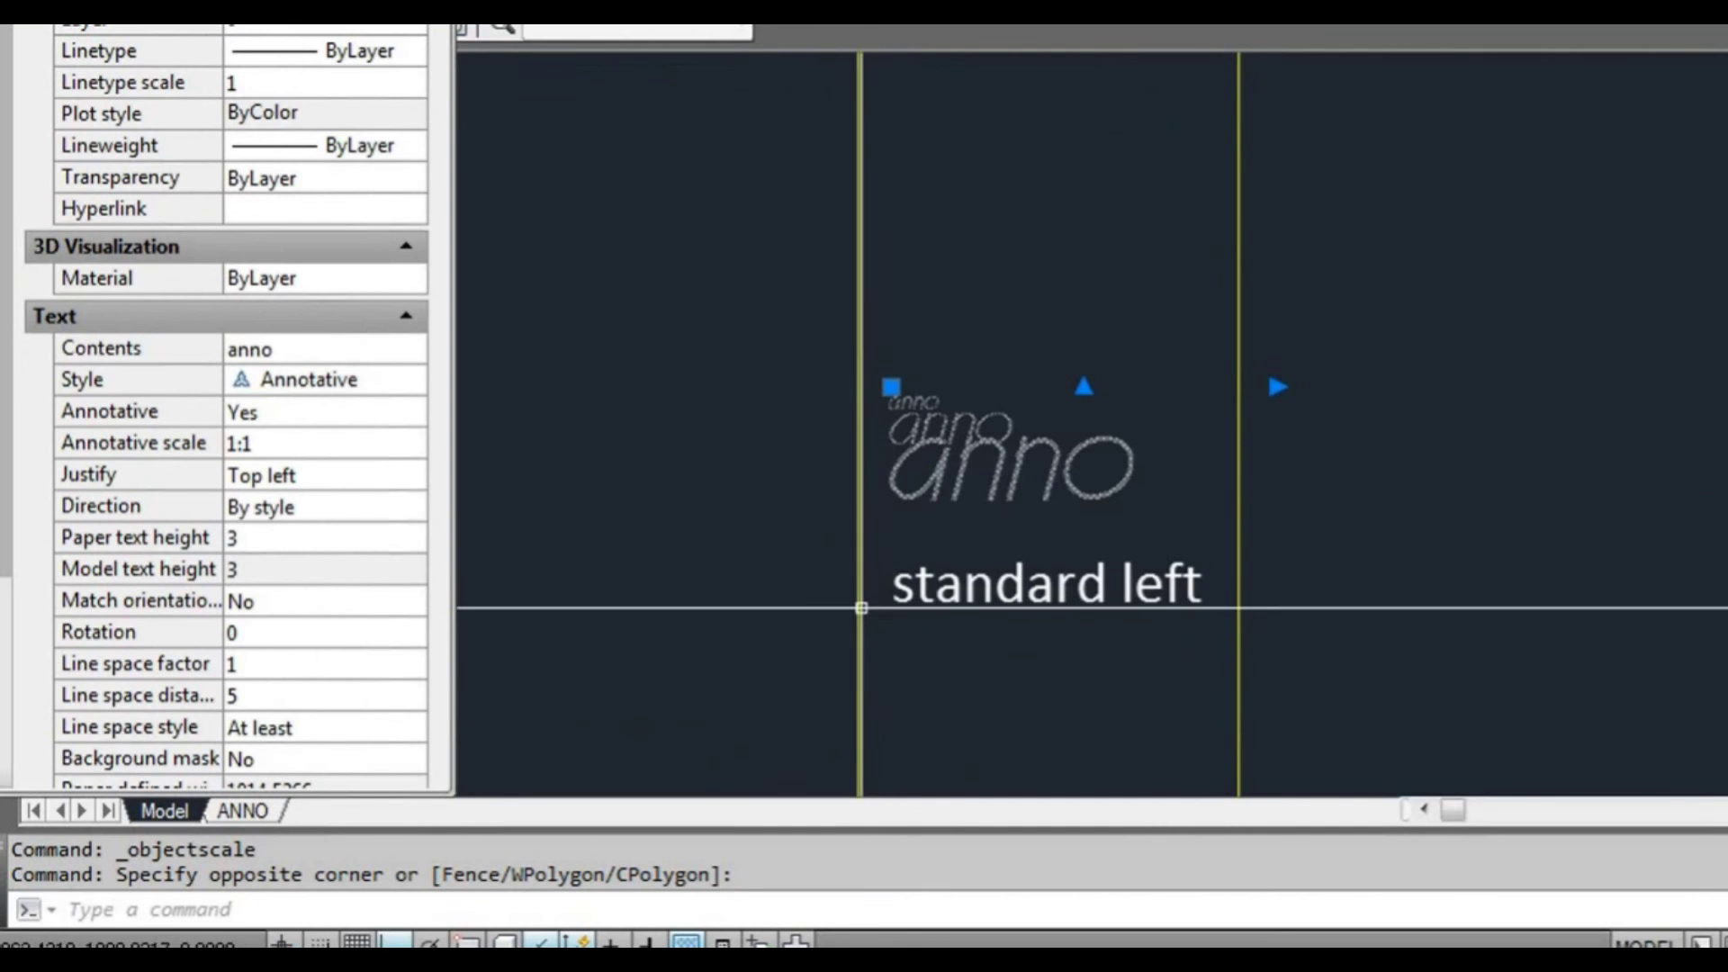
- Switch to the ANNO layout and zoom in on its three viewports
{"action": "mouse_move", "coordinate": [281, 813]}
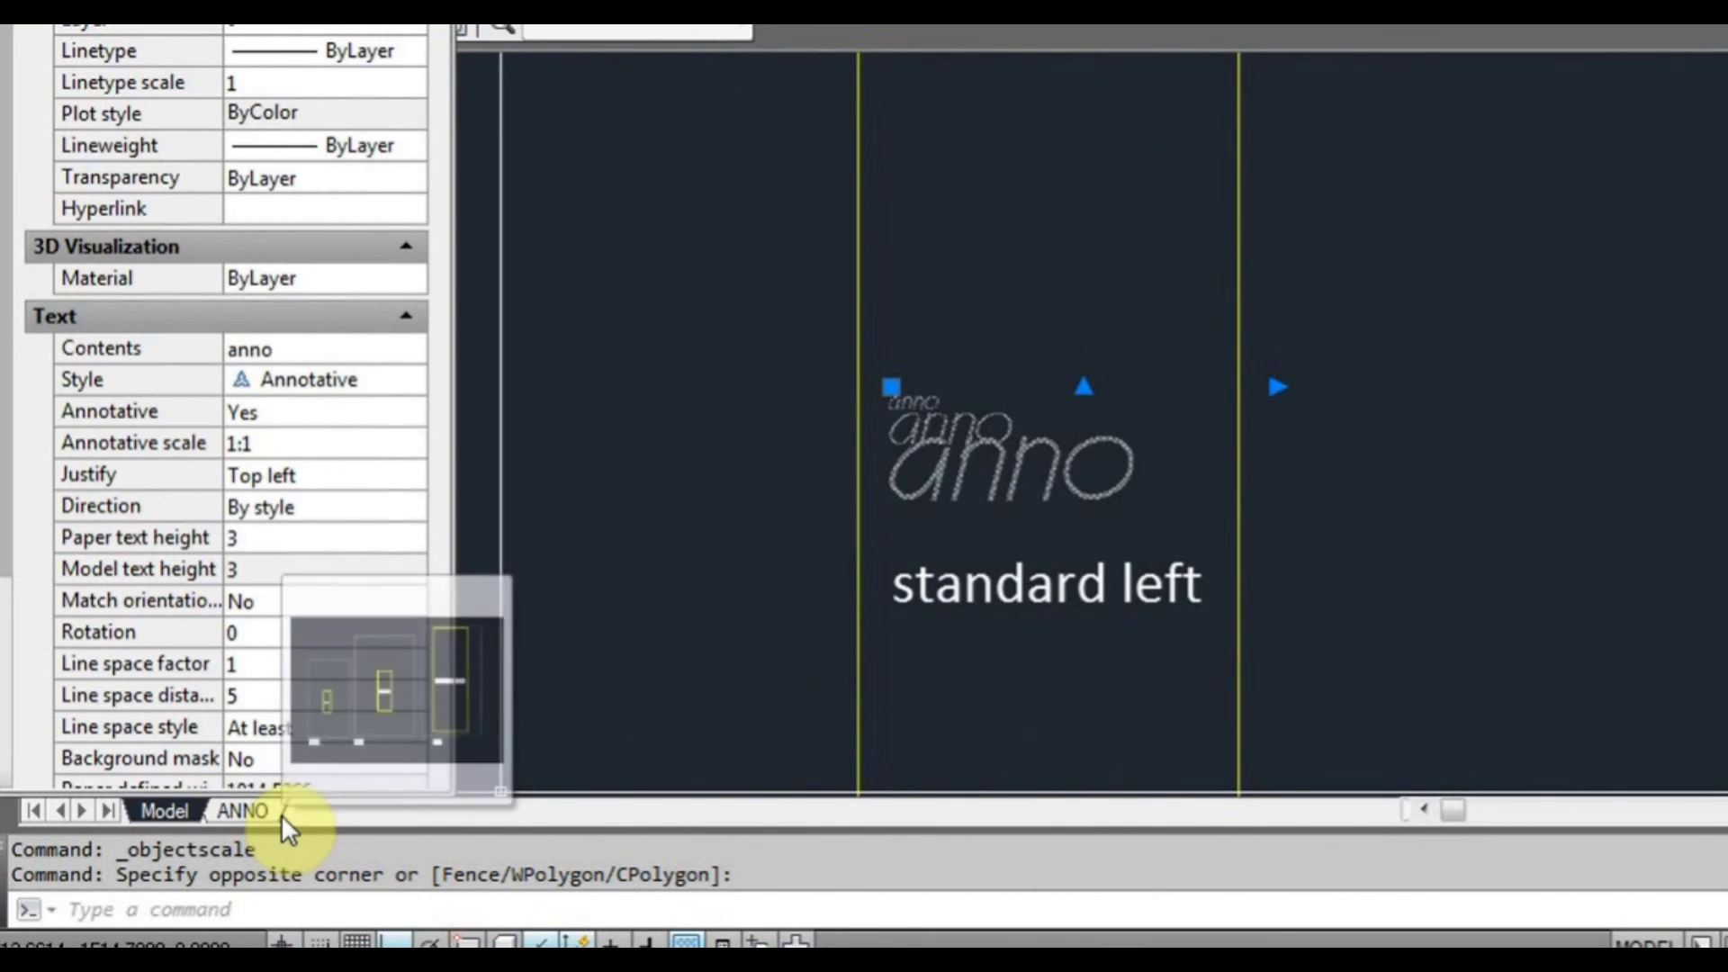
{"action": "left_click", "coordinate": [261, 811]}
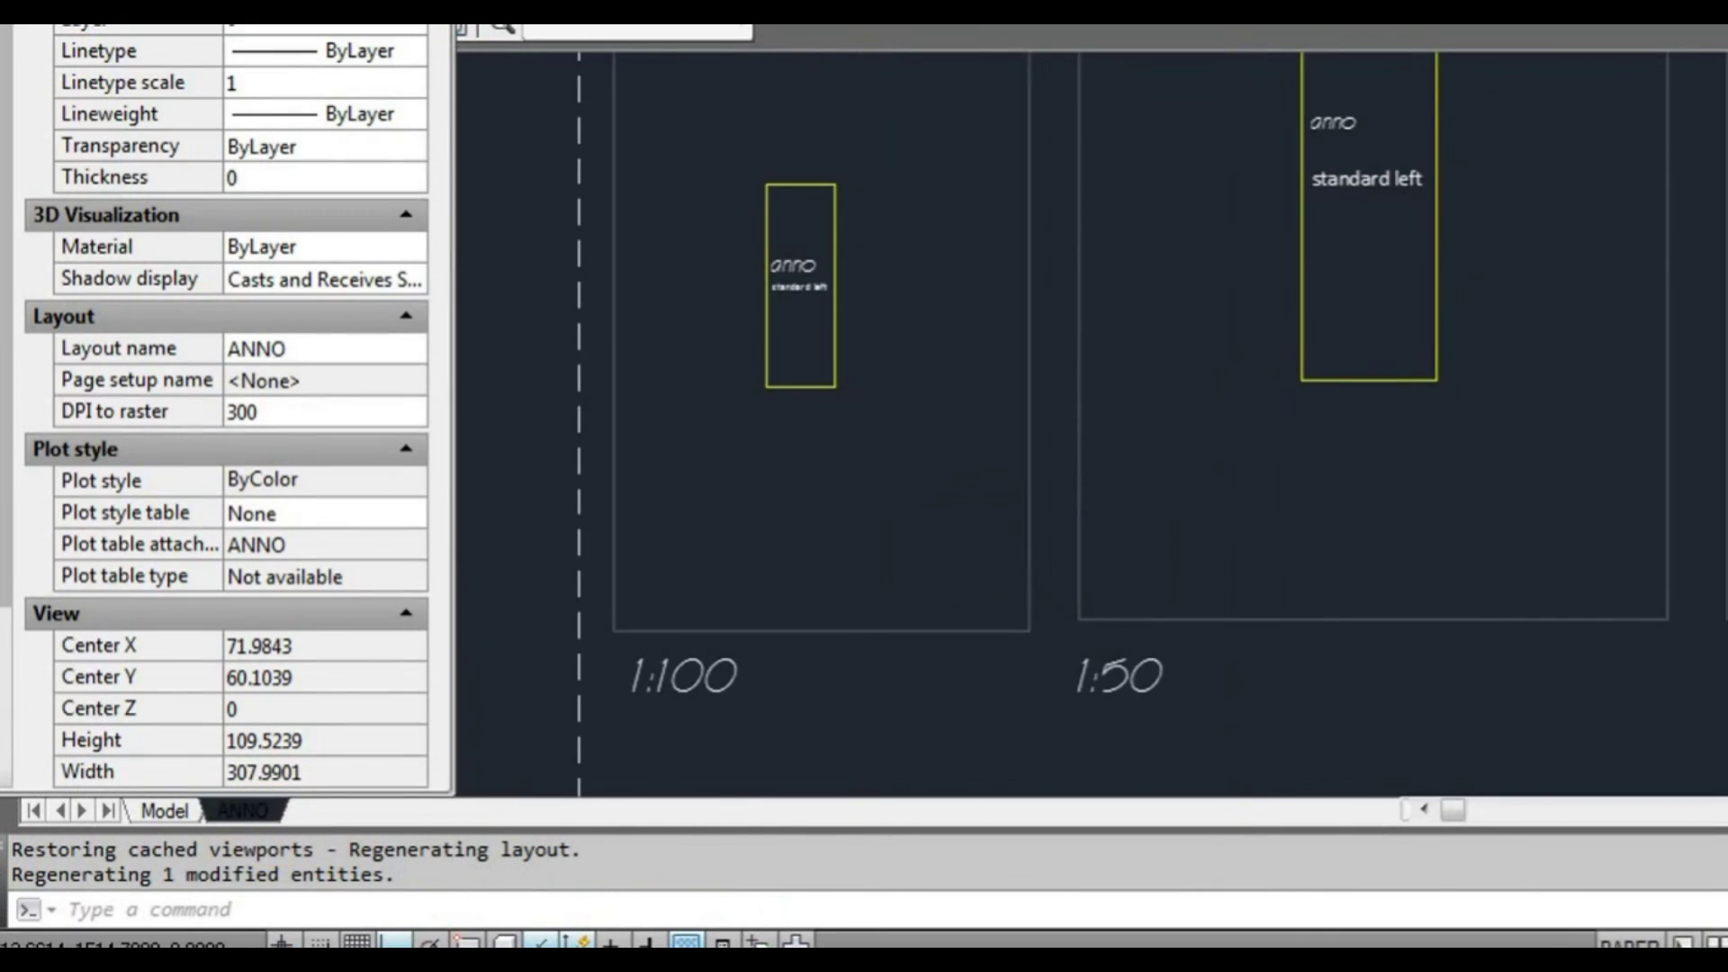
{"action": "scroll", "coordinate": [917, 541], "scroll_direction": "down", "scroll_amount": 3}
{"action": "scroll", "coordinate": [706, 417], "scroll_direction": "up", "scroll_amount": 4}
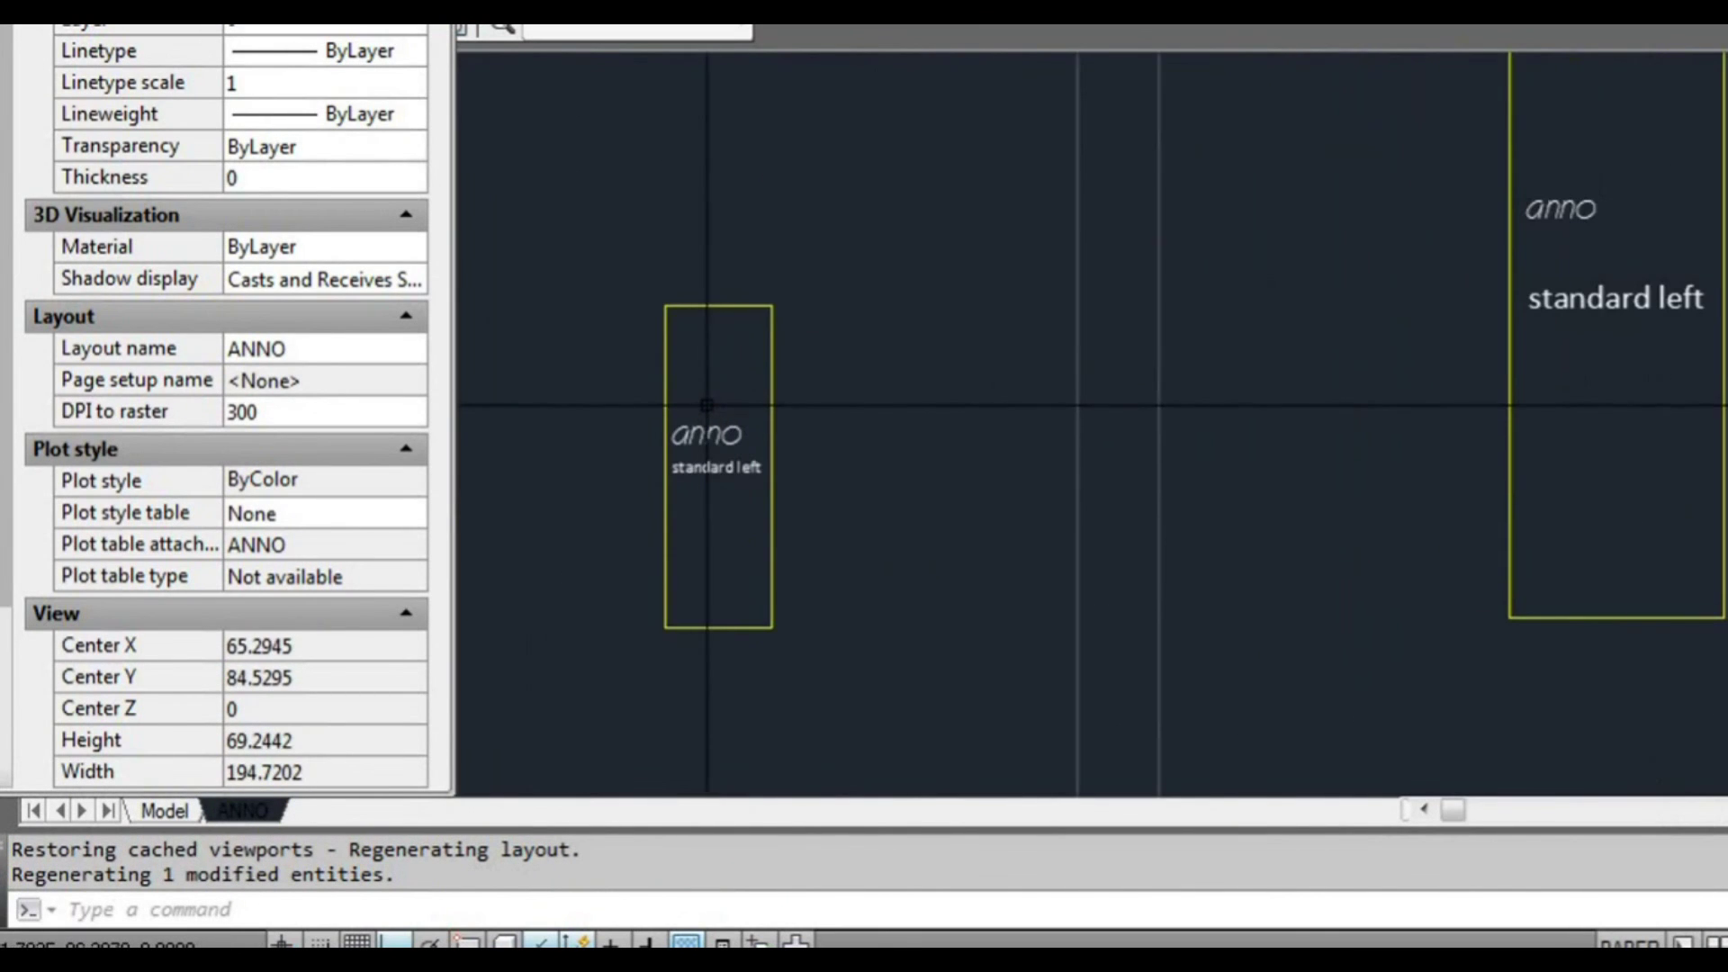
{"action": "scroll", "coordinate": [752, 420], "scroll_direction": "down", "scroll_amount": 2}
{"action": "scroll", "coordinate": [1349, 289], "scroll_direction": "down", "scroll_amount": 2}
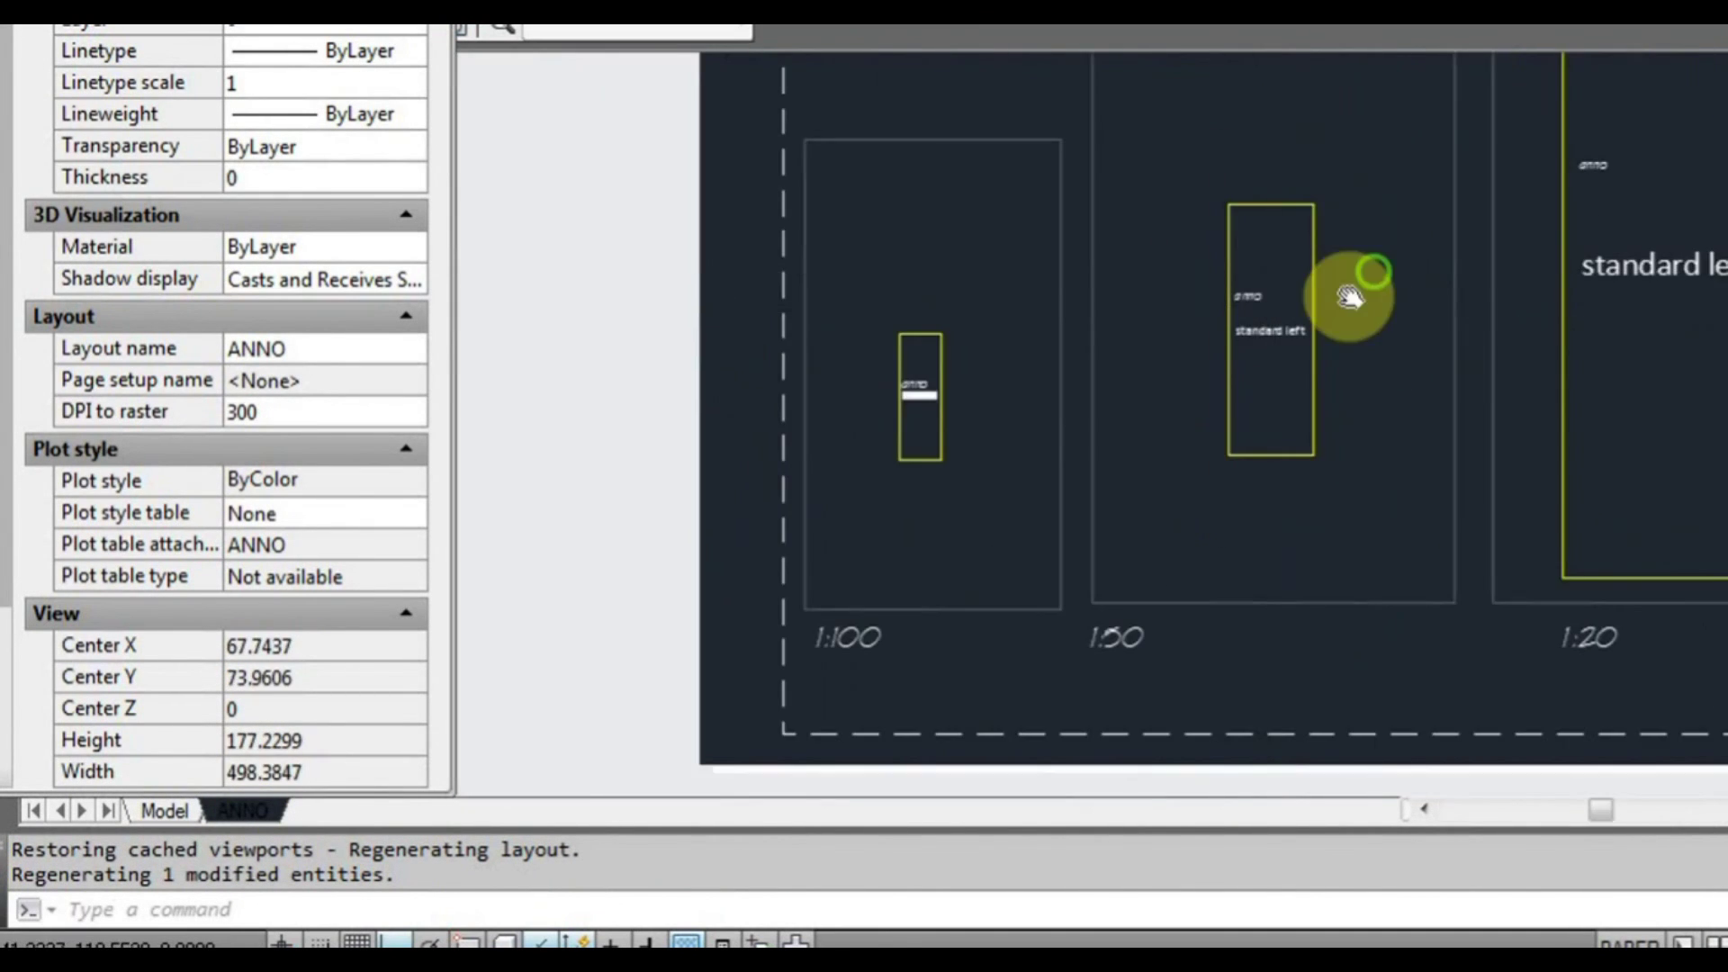
{"action": "scroll", "coordinate": [1521, 248], "scroll_direction": "up", "scroll_amount": 4}
{"action": "scroll", "coordinate": [1457, 261], "scroll_direction": "down", "scroll_amount": 2}
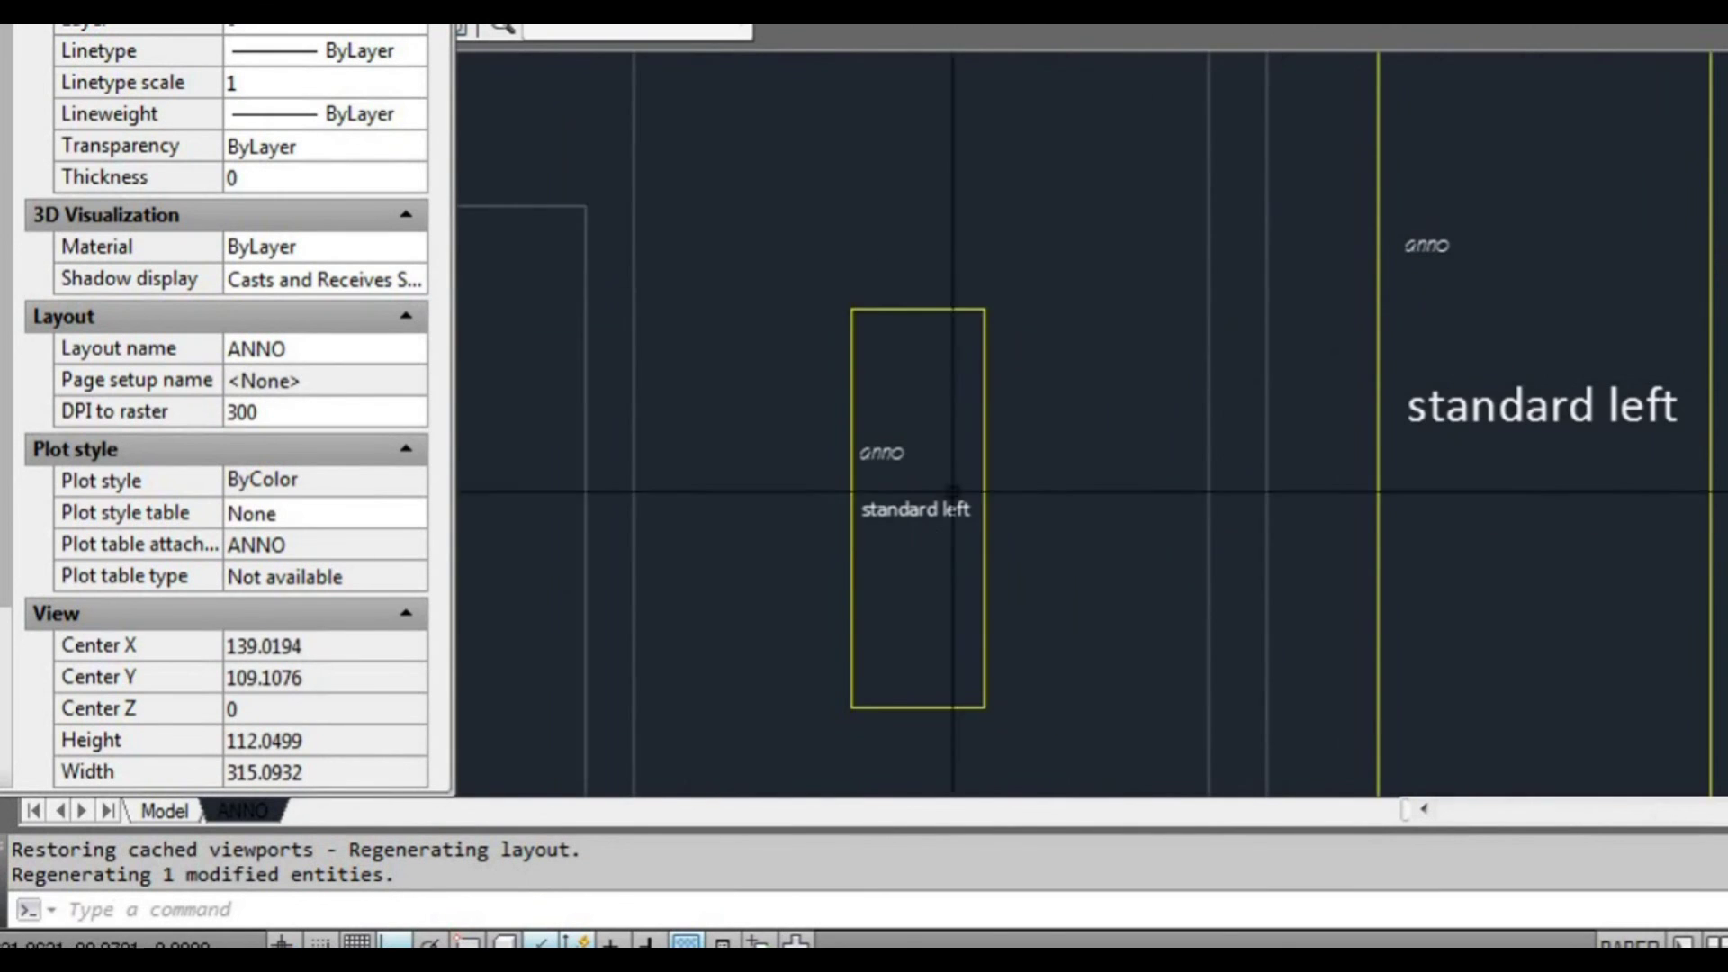
- Pan across the 1:100, 1:50 and 1:20 viewports to compare the anno text
{"action": "middle_click_drag", "start_coordinate": [468, 589], "coordinate": [770, 469]}
{"action": "scroll", "coordinate": [769, 469], "scroll_direction": "down", "scroll_amount": 2}
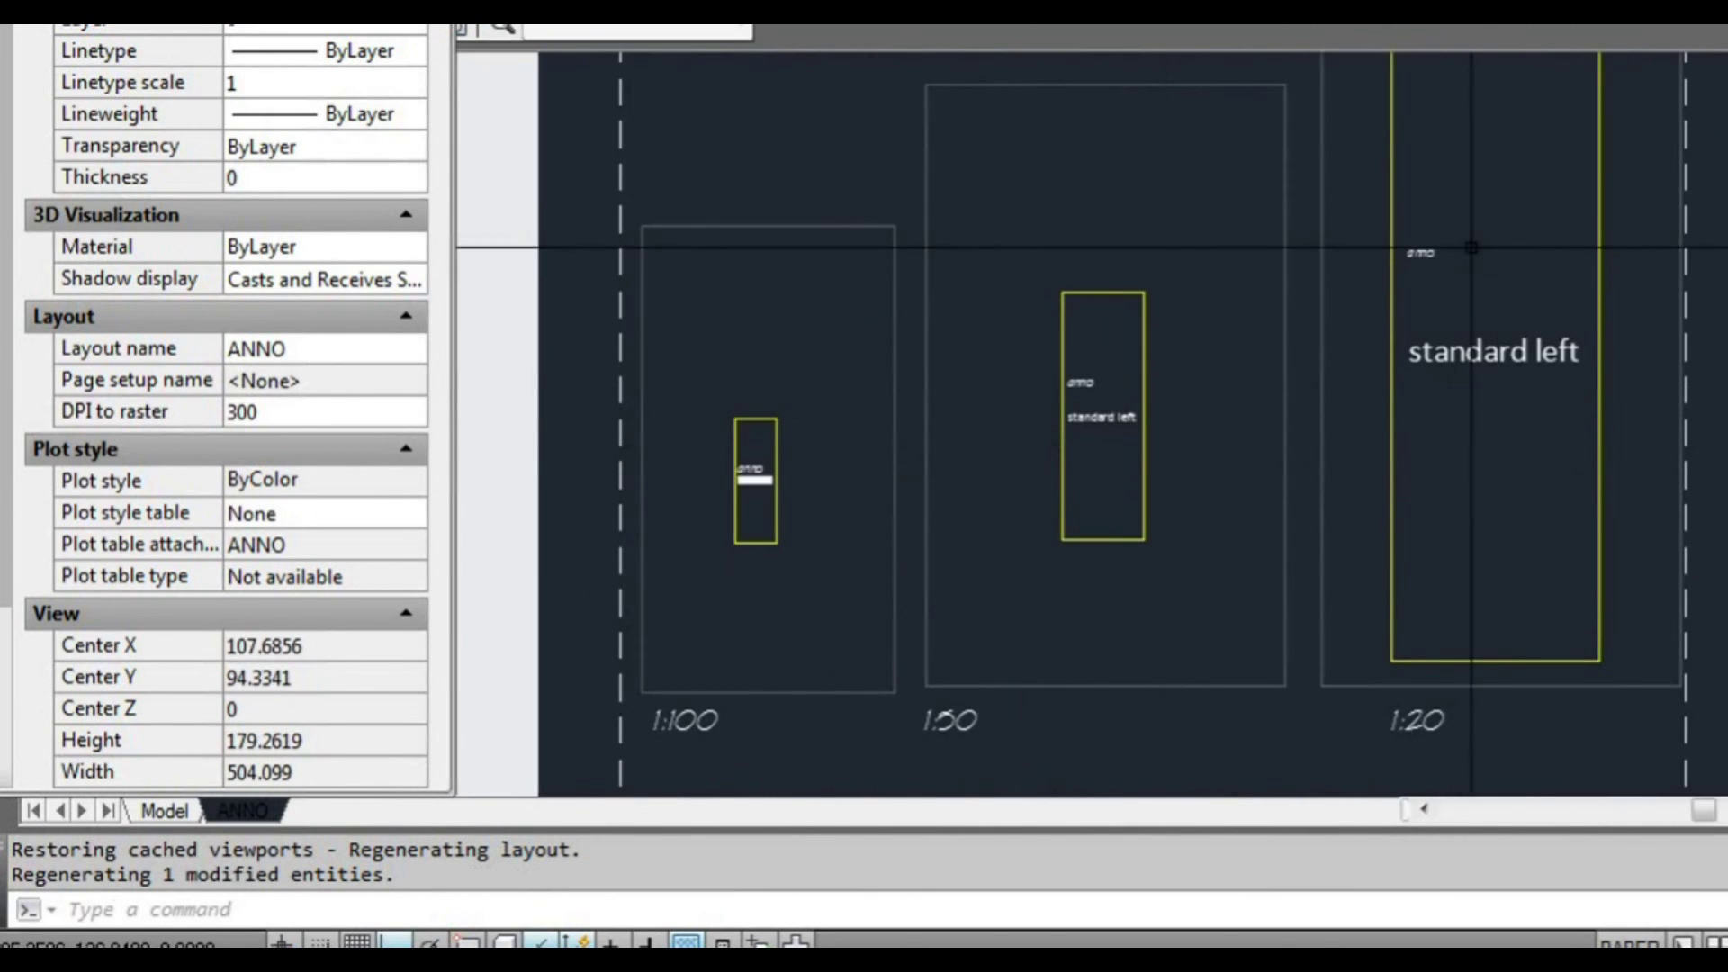
{"action": "scroll", "coordinate": [1440, 256], "scroll_direction": "up", "scroll_amount": 2}
{"action": "scroll", "coordinate": [1430, 258], "scroll_direction": "down", "scroll_amount": 2}
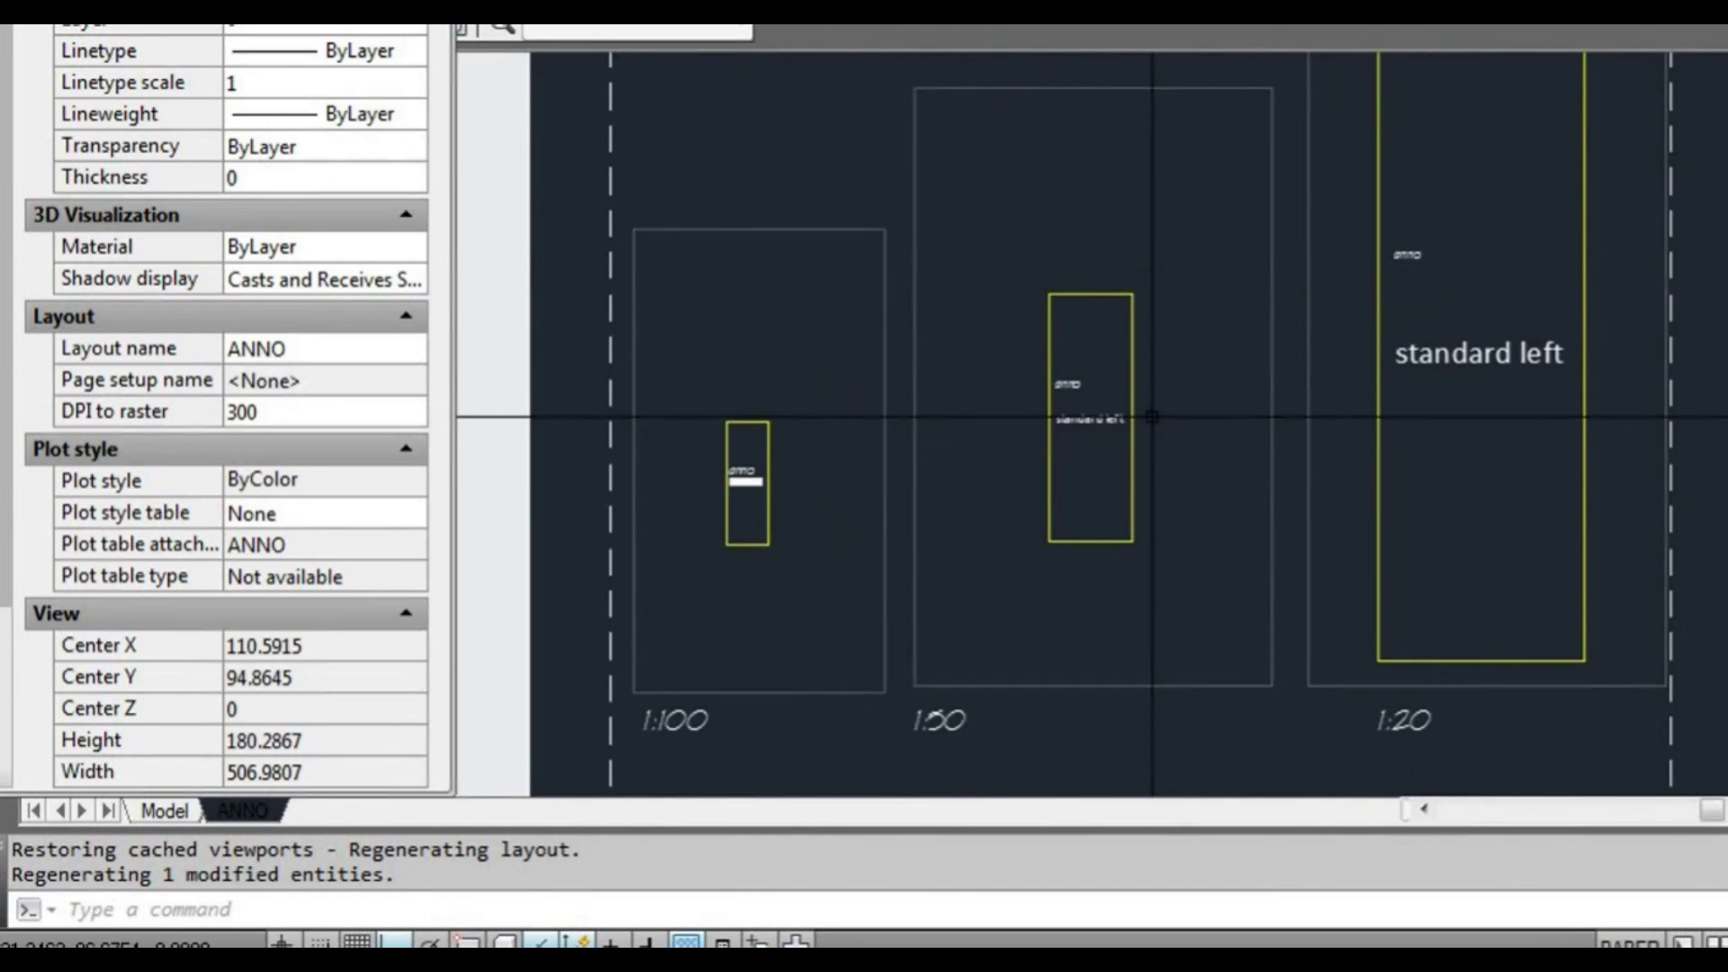
{"action": "middle_click_drag", "start_coordinate": [771, 589], "coordinate": [761, 533]}
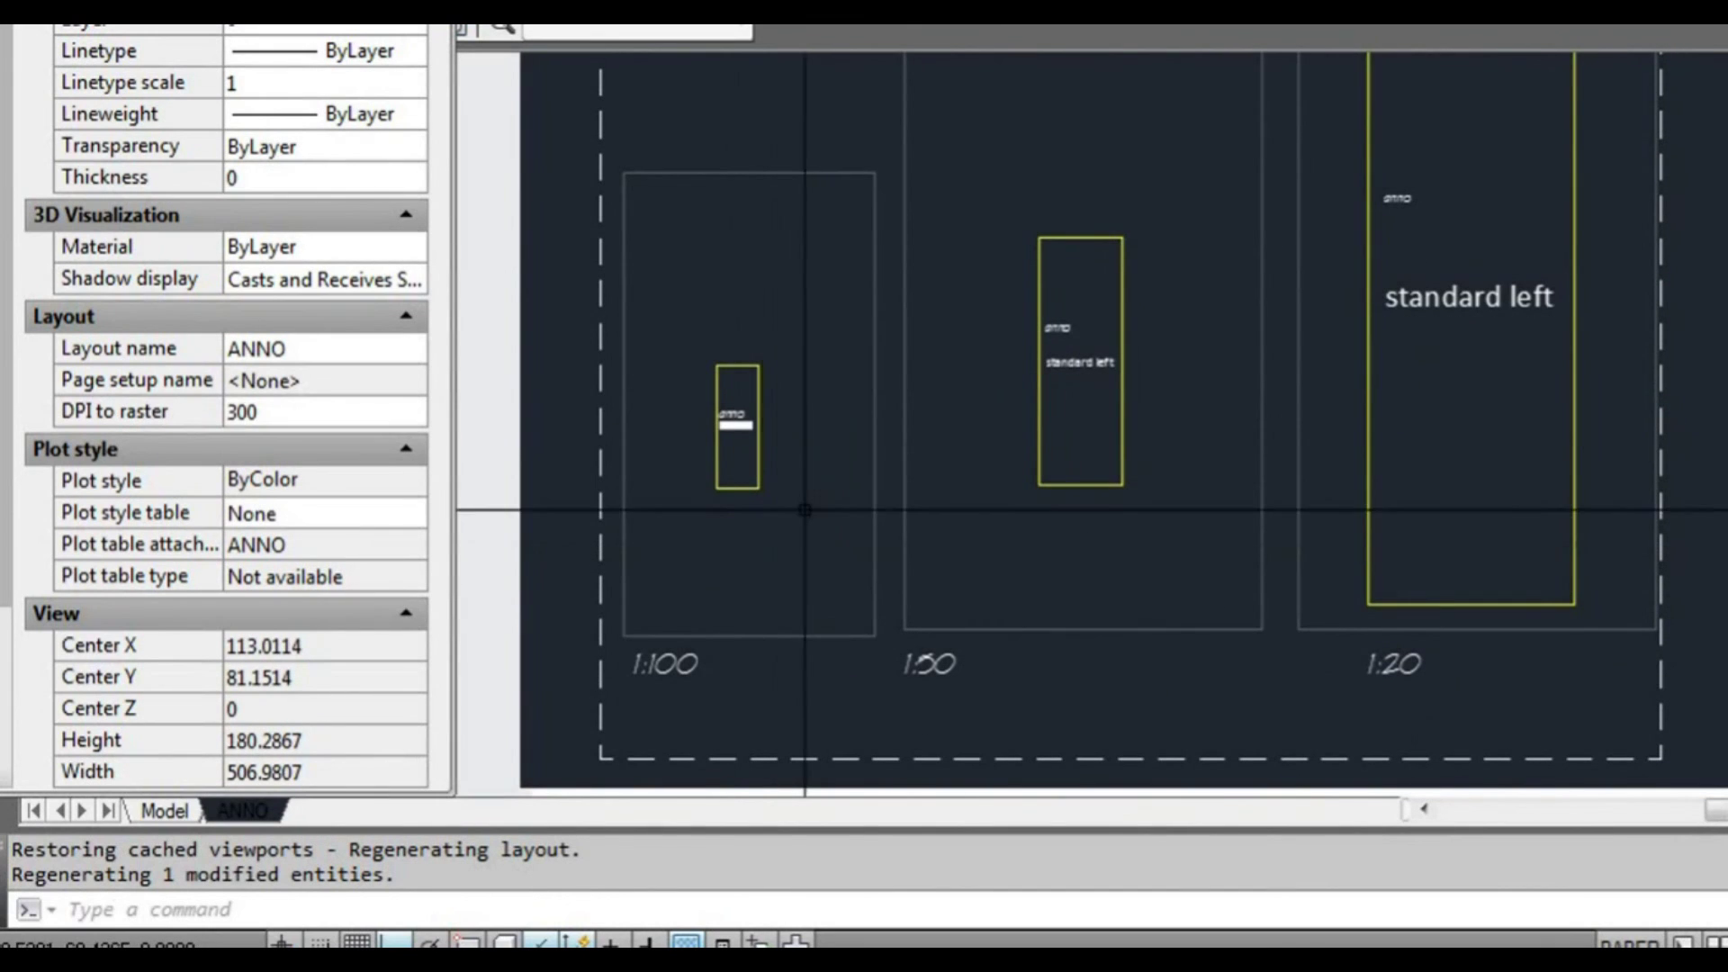
{"action": "scroll", "coordinate": [749, 432], "scroll_direction": "up", "scroll_amount": 2}
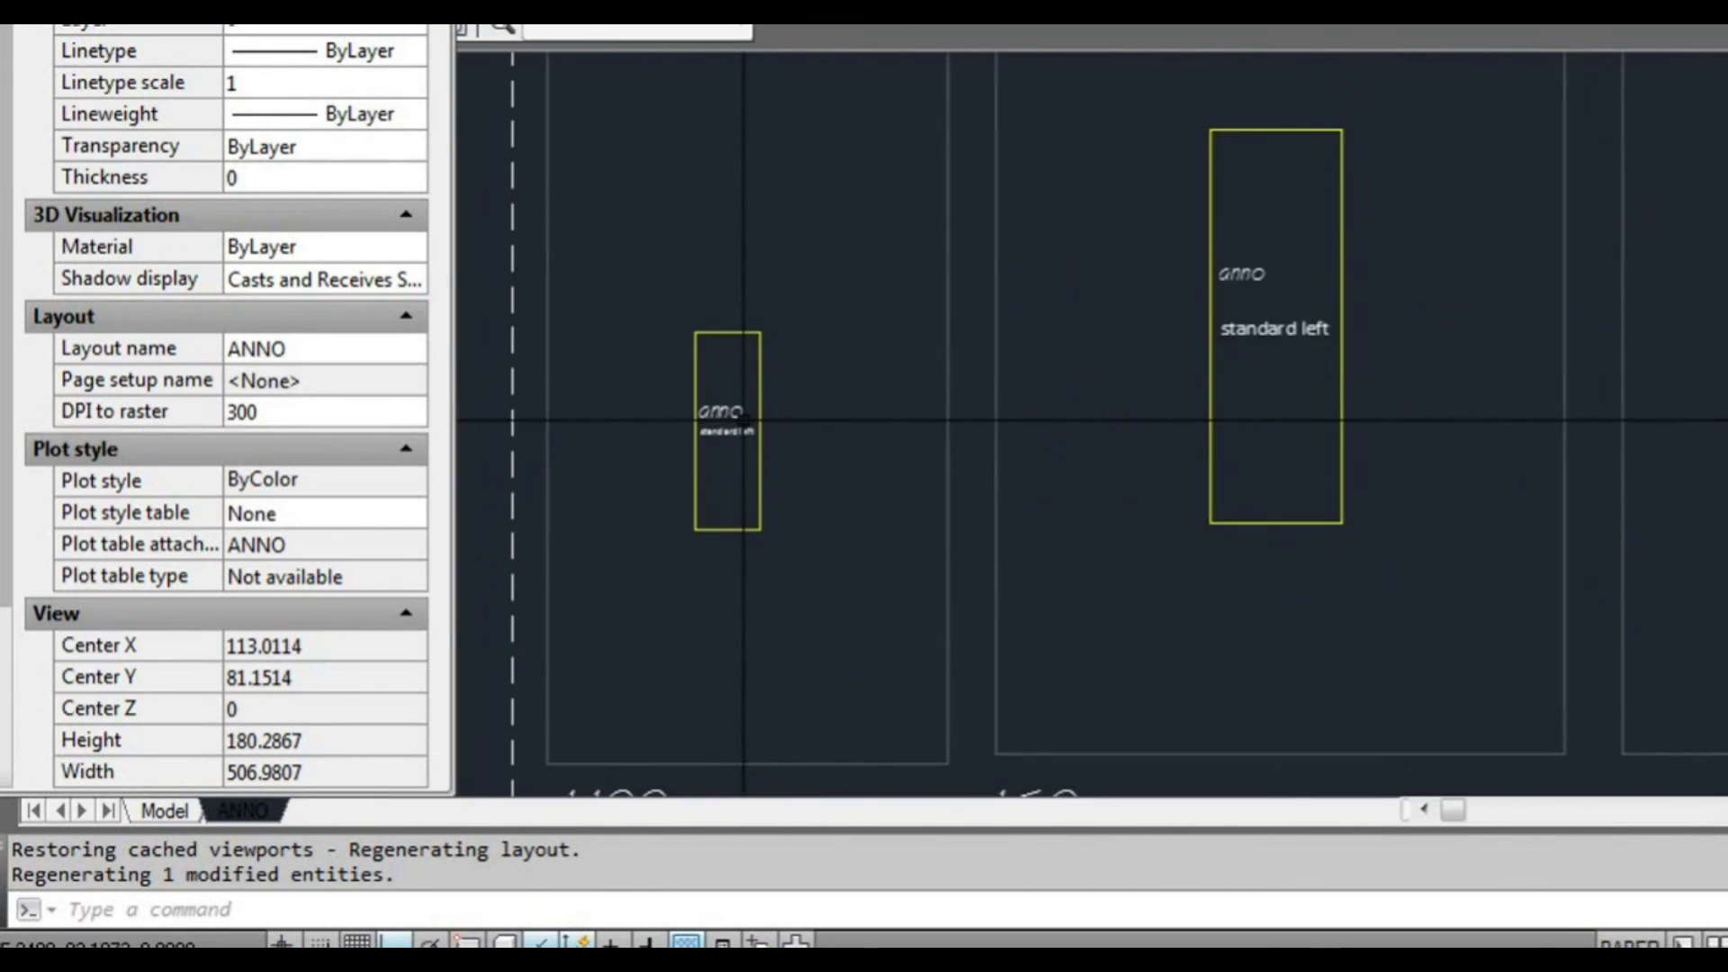
{"action": "scroll", "coordinate": [1370, 348], "scroll_direction": "down", "scroll_amount": 2}
{"action": "middle_click_drag", "start_coordinate": [1370, 348], "coordinate": [1365, 377]}
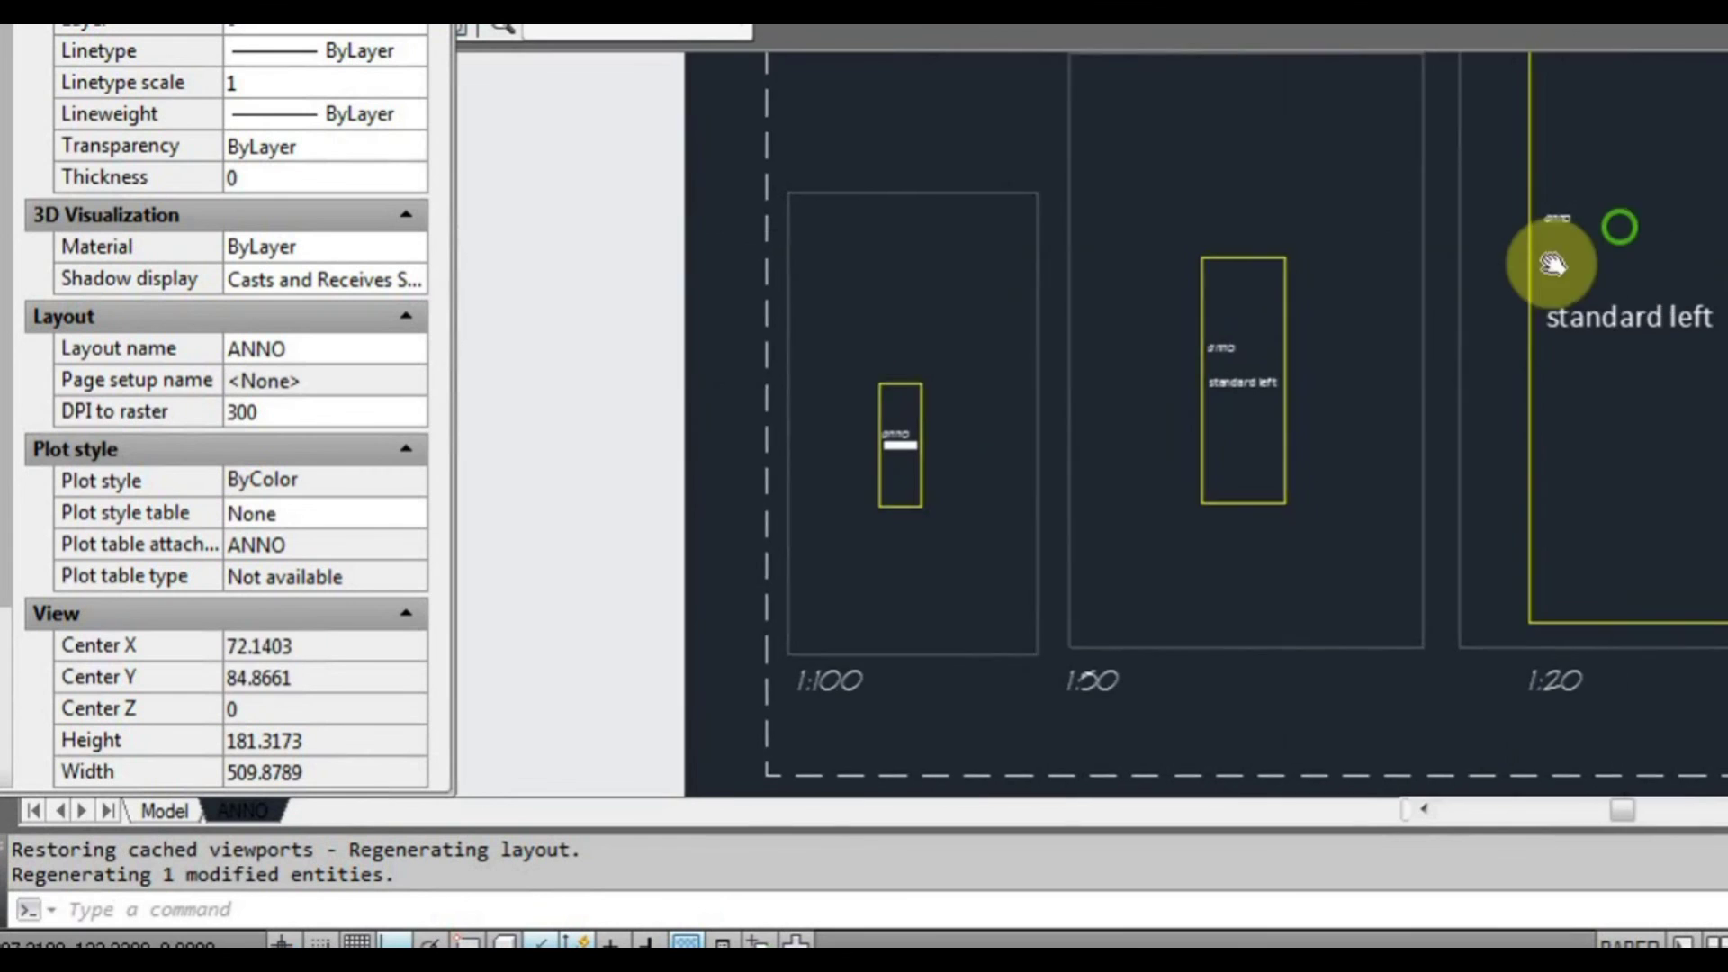
{"action": "middle_click_drag", "start_coordinate": [1554, 262], "coordinate": [886, 370]}
{"action": "scroll", "coordinate": [872, 416], "scroll_direction": "up", "scroll_amount": 3}
- In the 1:100 viewport, move the anno text up above the rectangle
{"action": "double_click", "coordinate": [847, 387]}
{"action": "left_click", "coordinate": [814, 381]}
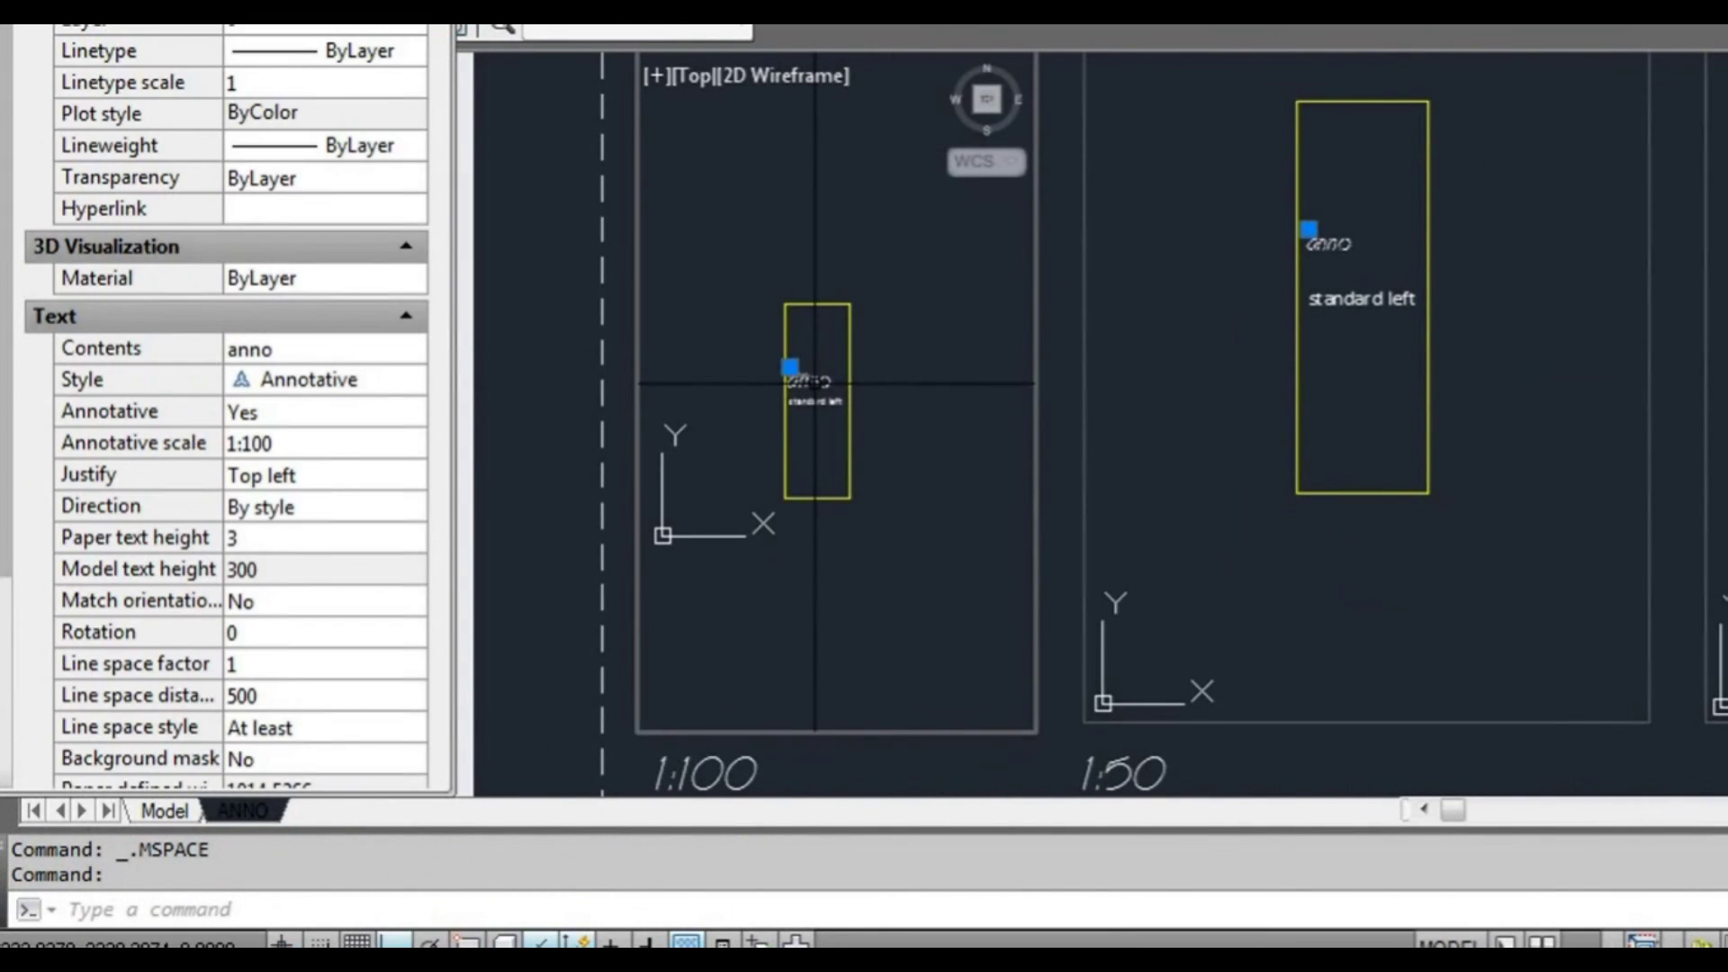
{"action": "left_click", "coordinate": [790, 366]}
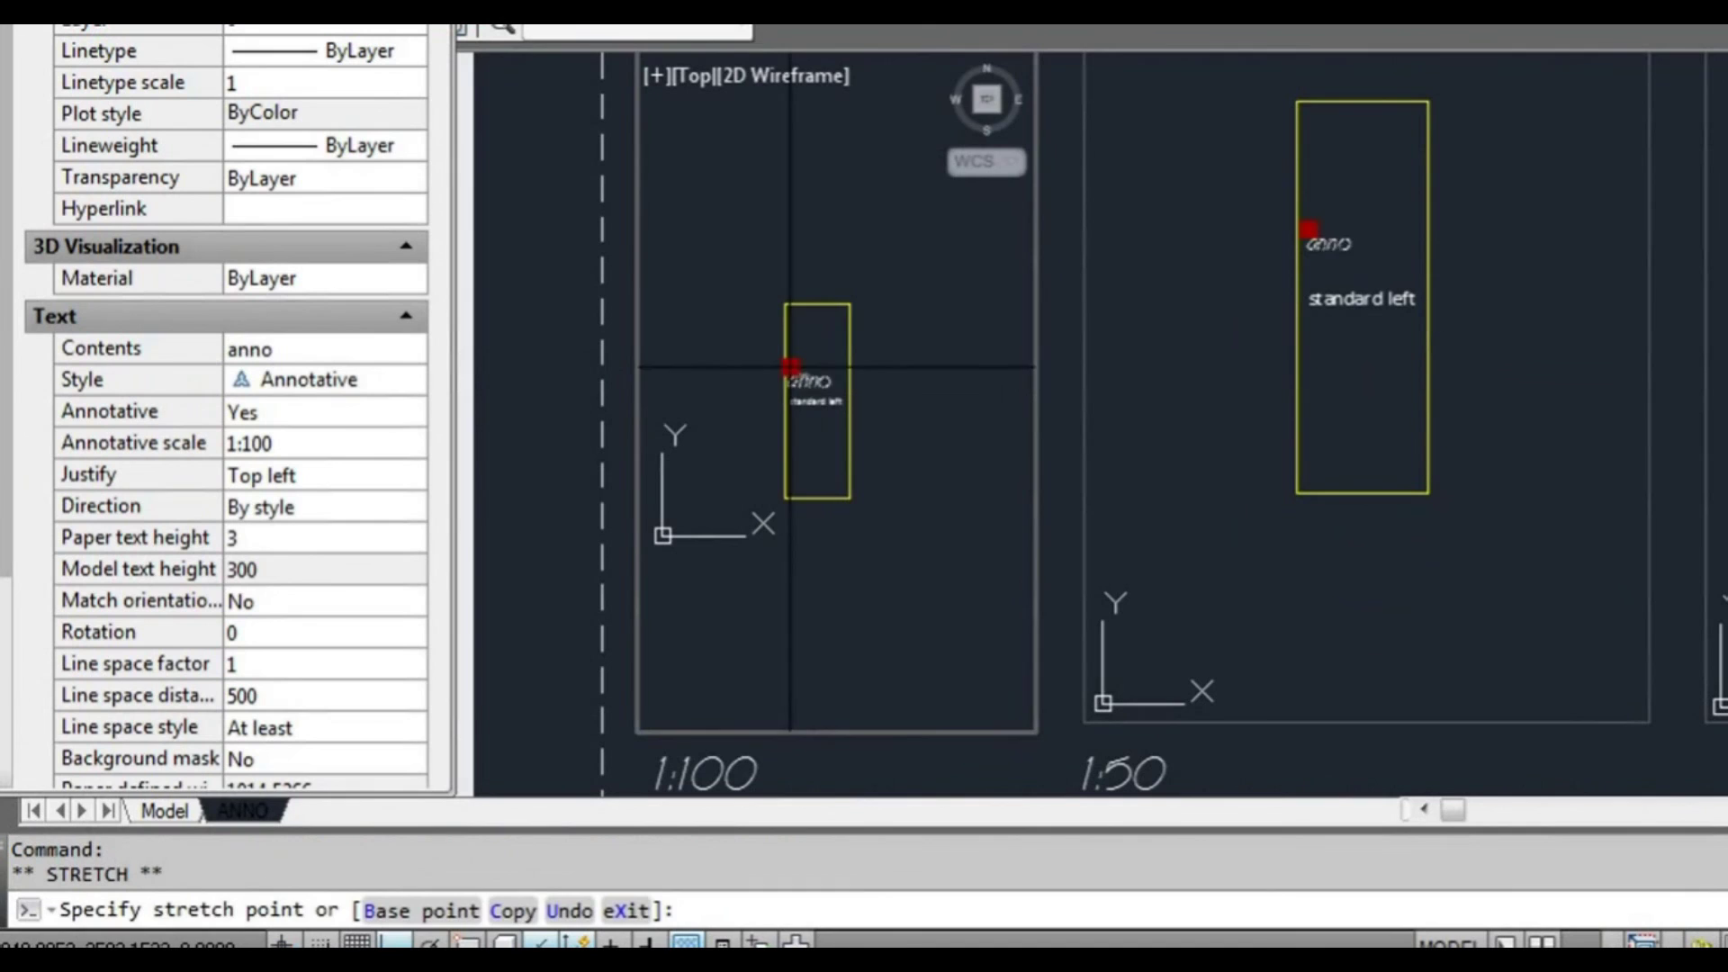
{"action": "left_click", "coordinate": [790, 181]}
{"action": "double_click", "coordinate": [1064, 393]}
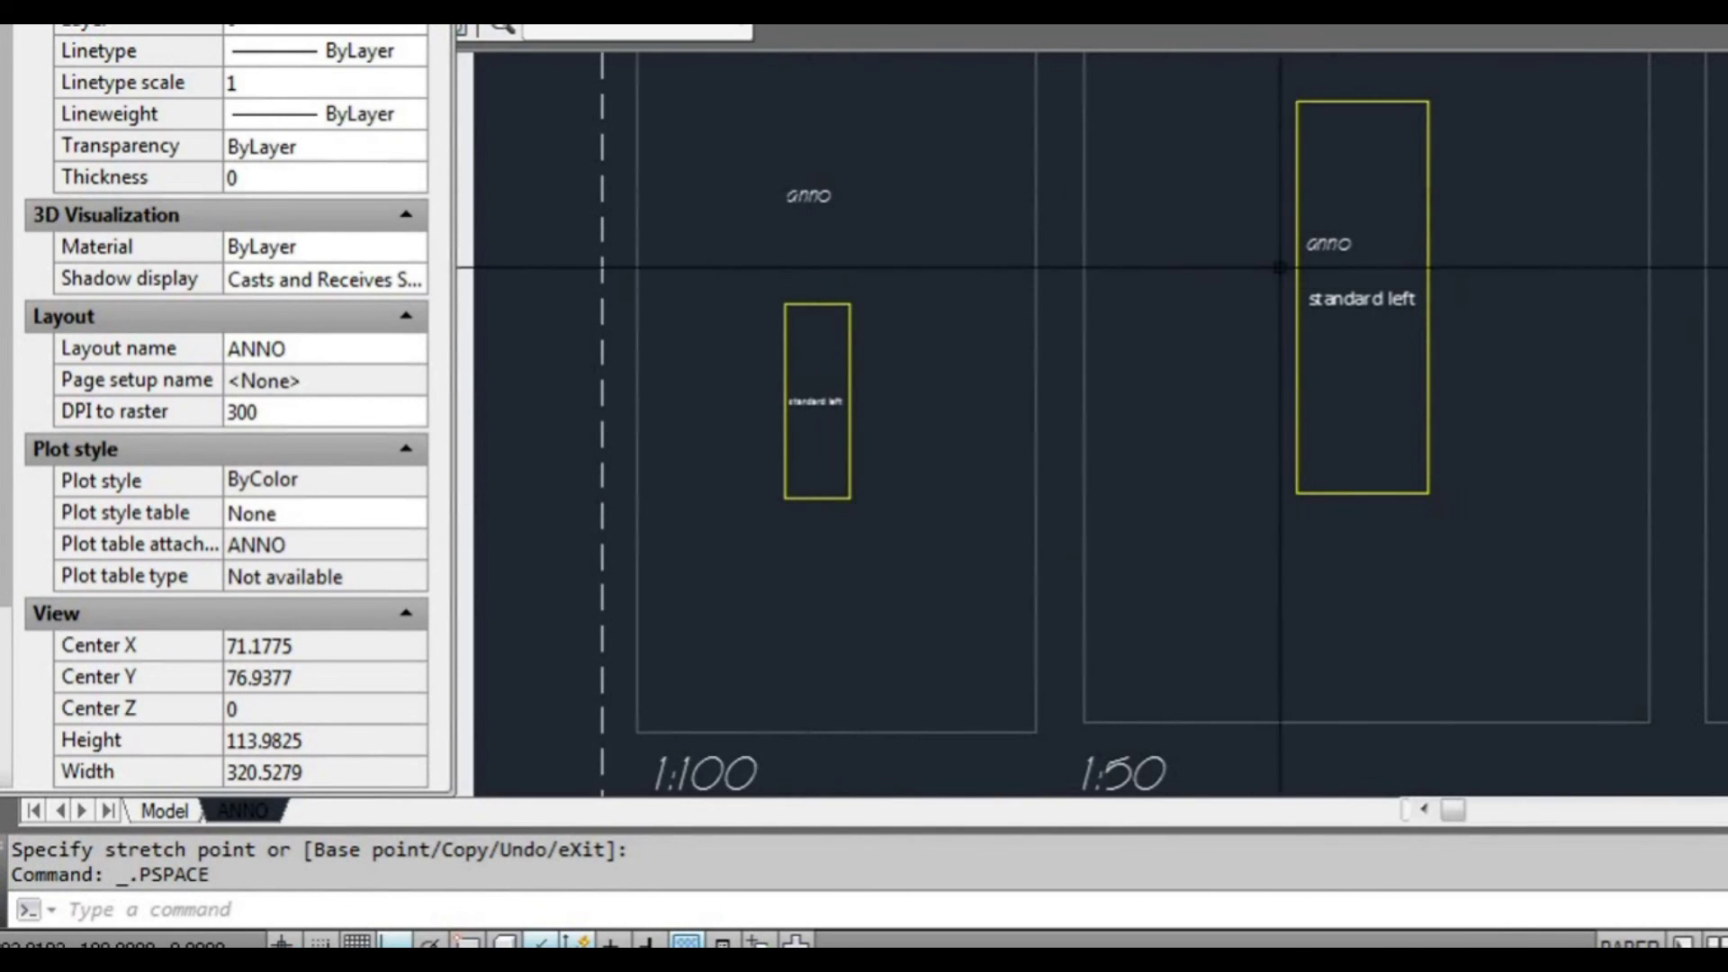
- In the 1:50 viewport, move the anno text below the rectangle, then view all three viewports
{"action": "double_click", "coordinate": [1298, 258]}
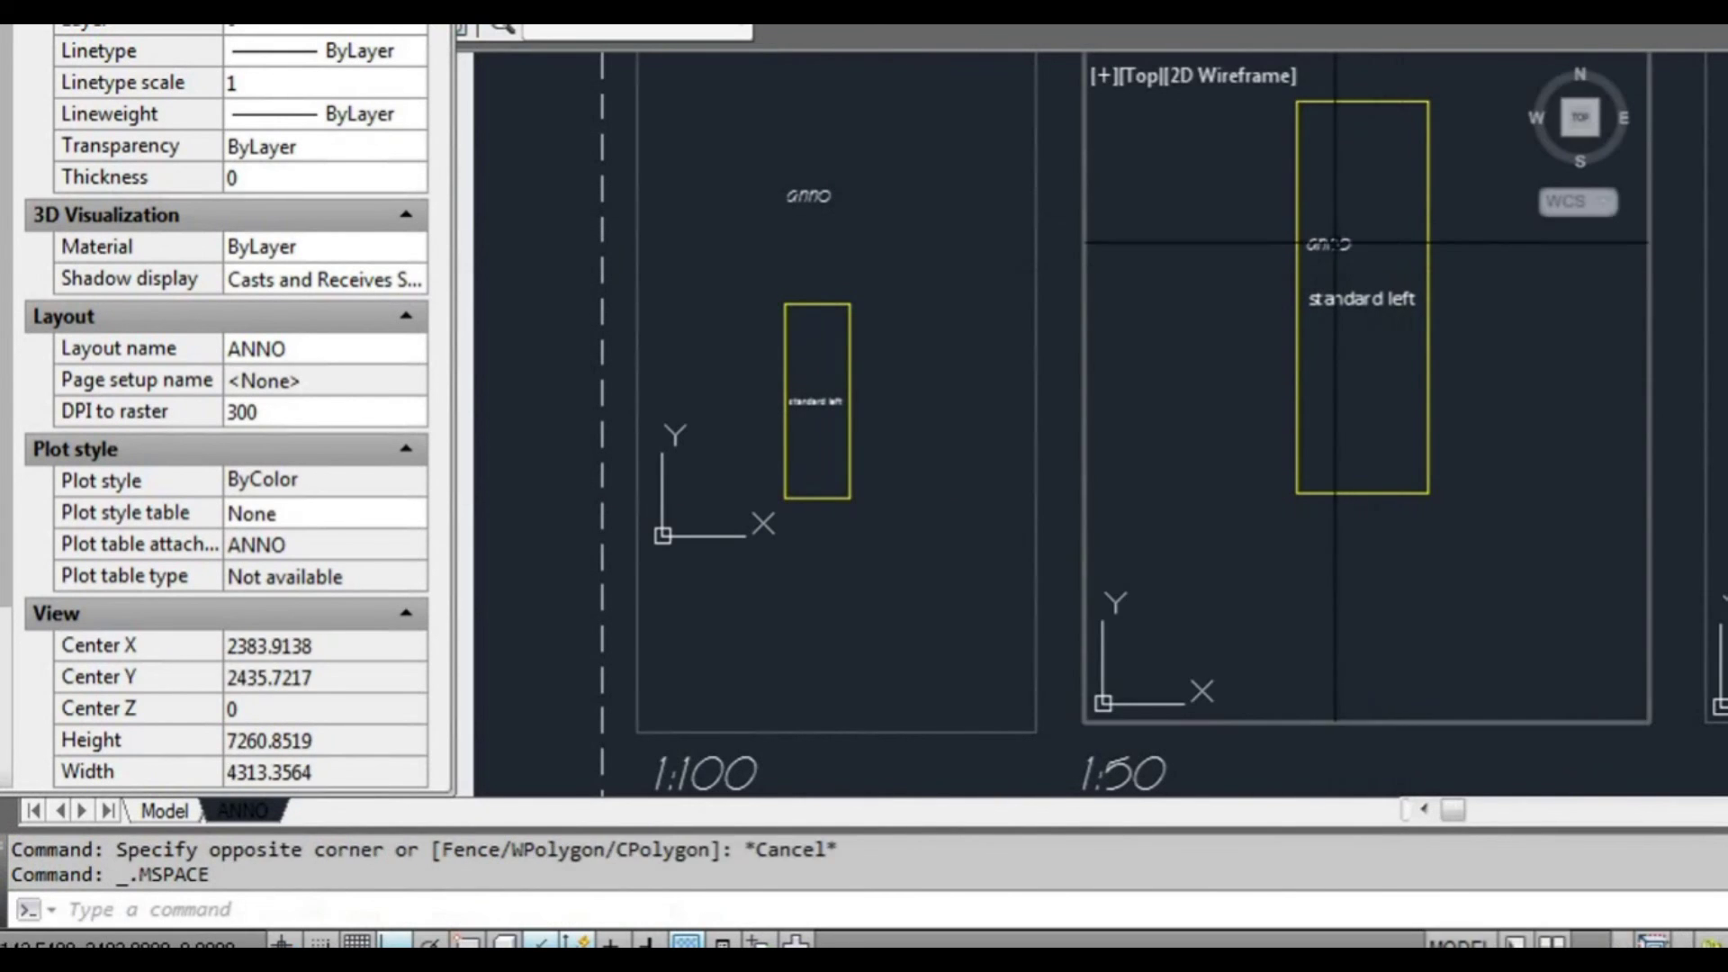
{"action": "left_click", "coordinate": [1324, 242]}
{"action": "left_click", "coordinate": [1309, 230]}
{"action": "left_click", "coordinate": [1338, 546]}
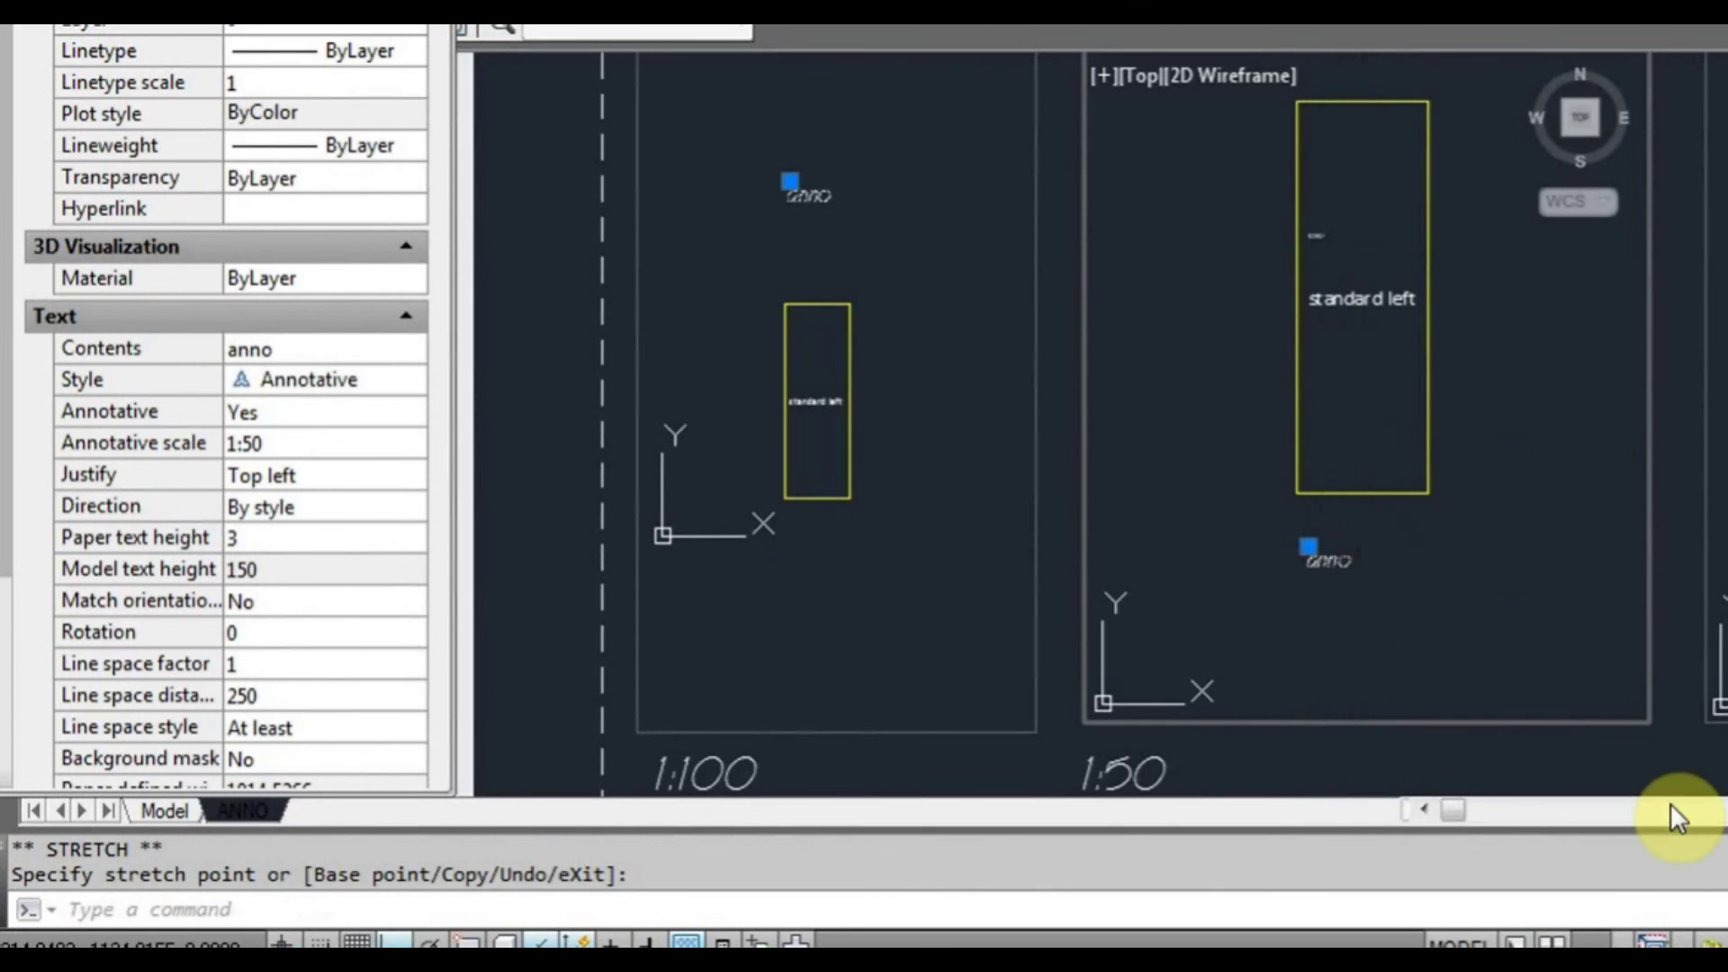
{"action": "double_click", "coordinate": [1679, 770]}
{"action": "scroll", "coordinate": [1365, 602], "scroll_direction": "down", "scroll_amount": 2}
{"action": "middle_click_drag", "start_coordinate": [1358, 559], "coordinate": [1231, 568]}
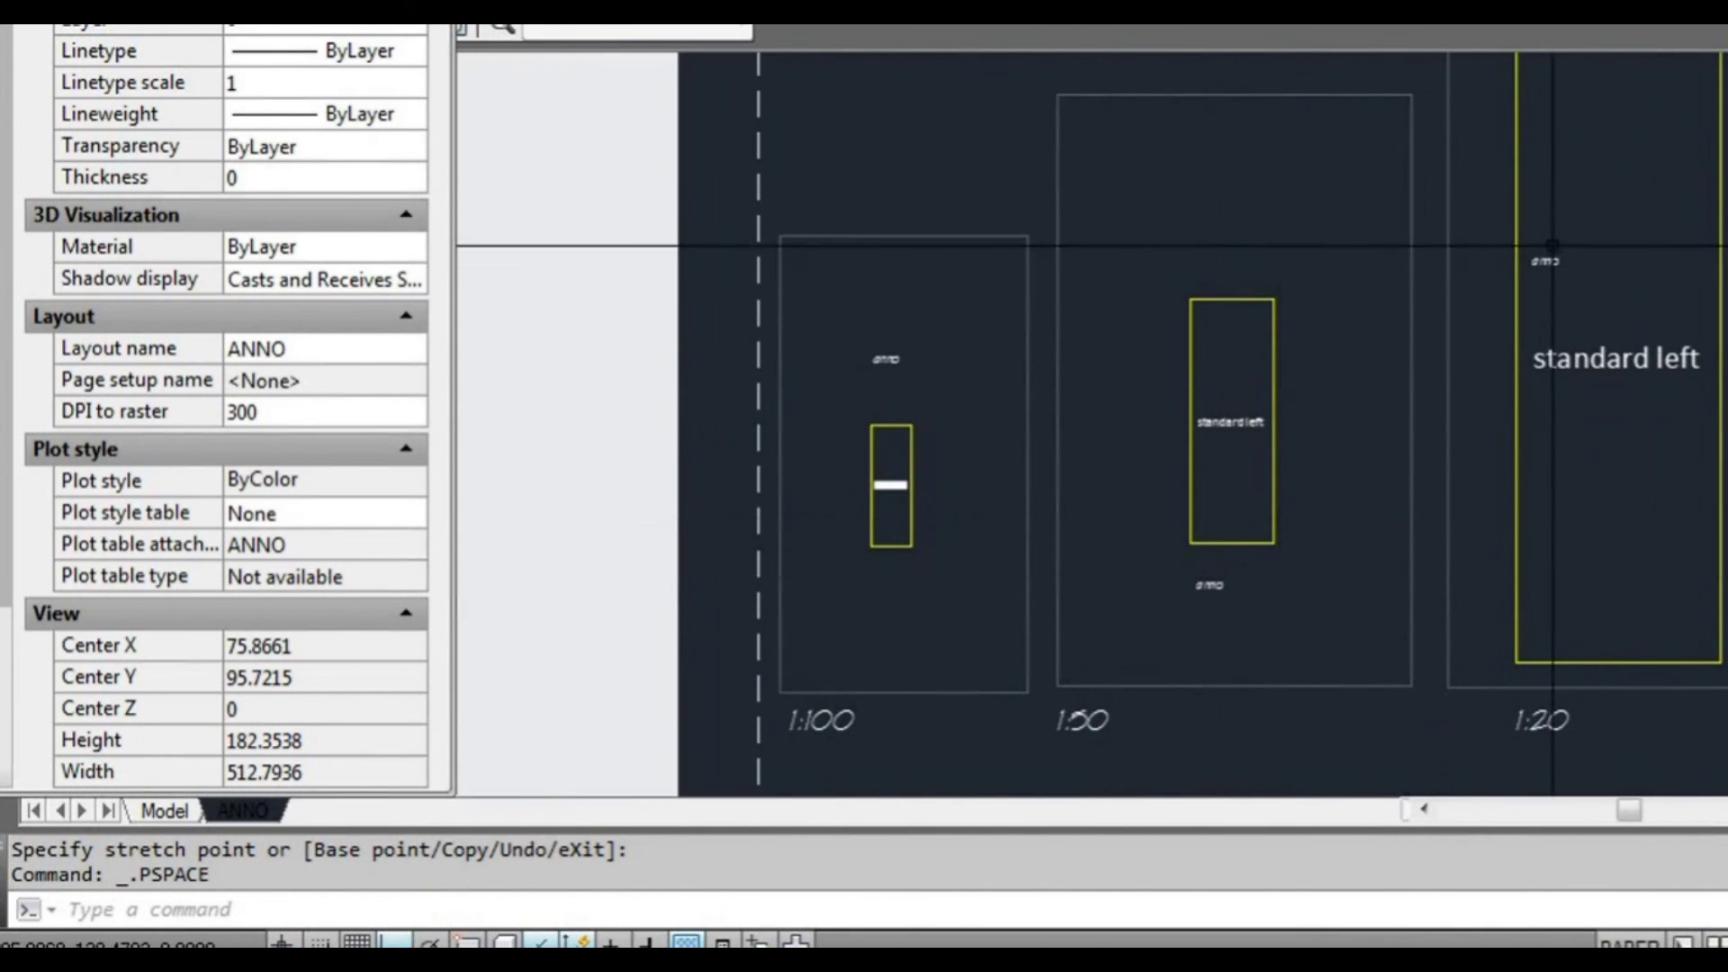
{"action": "middle_click_drag", "start_coordinate": [1544, 310], "coordinate": [1480, 312]}
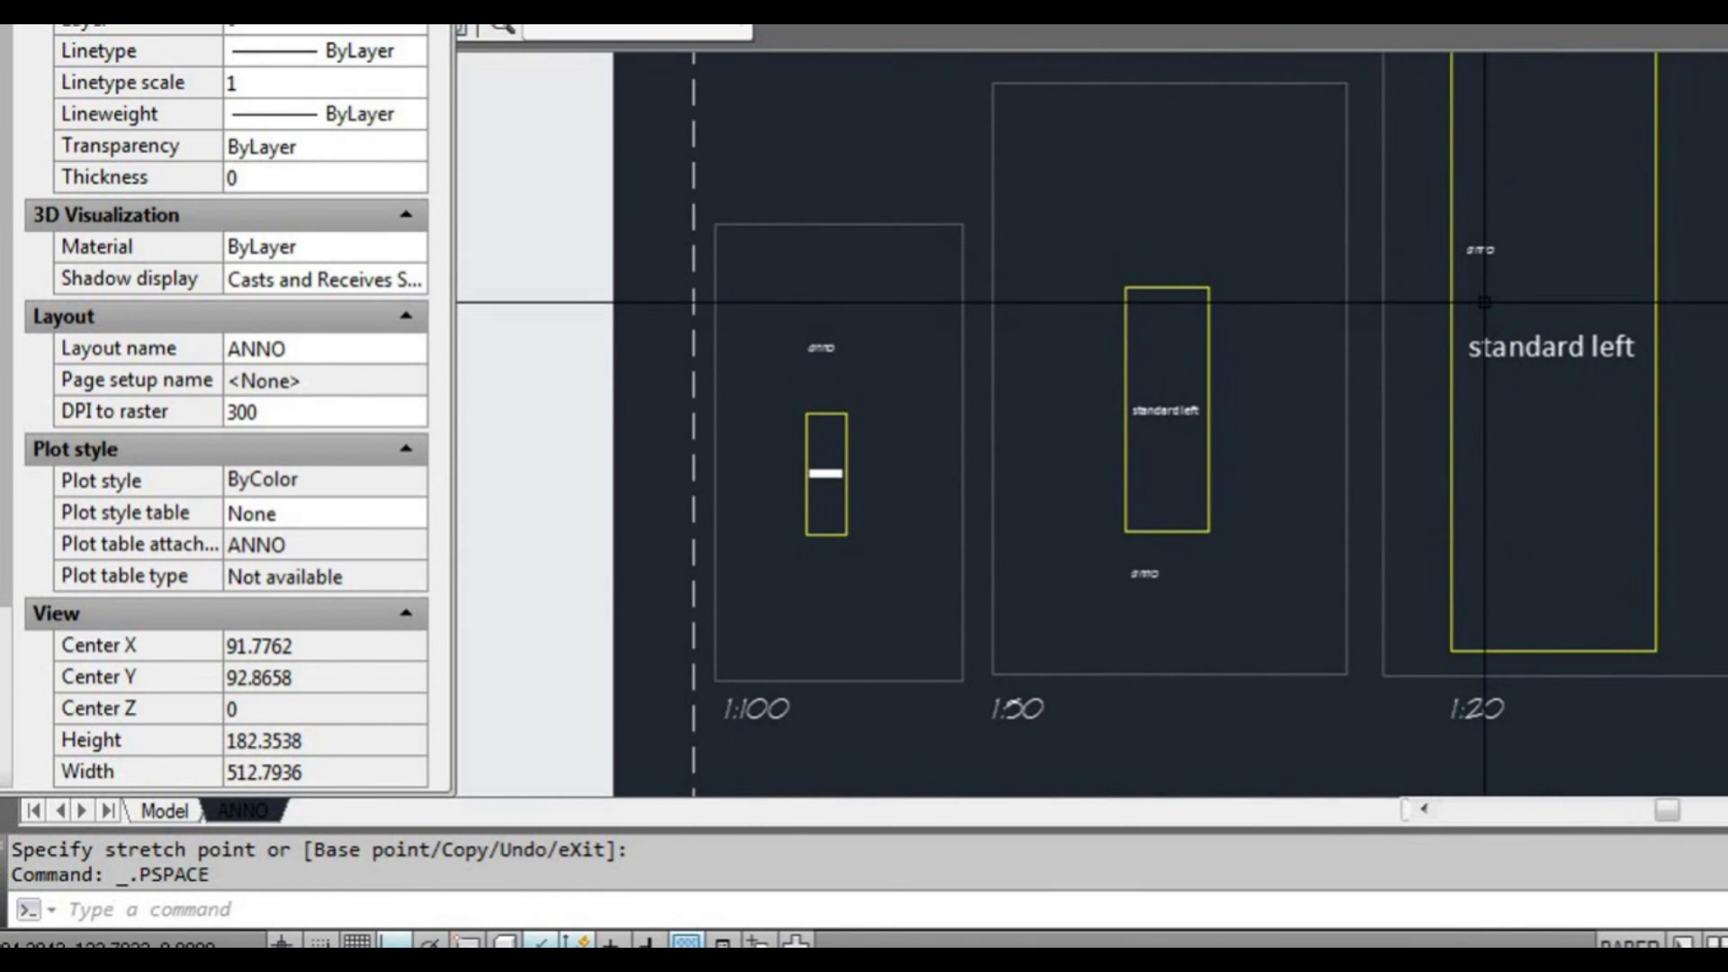
{"action": "scroll", "coordinate": [1507, 360], "scroll_direction": "down", "scroll_amount": 2}
{"action": "scroll", "coordinate": [1507, 360], "scroll_direction": "up", "scroll_amount": 3}
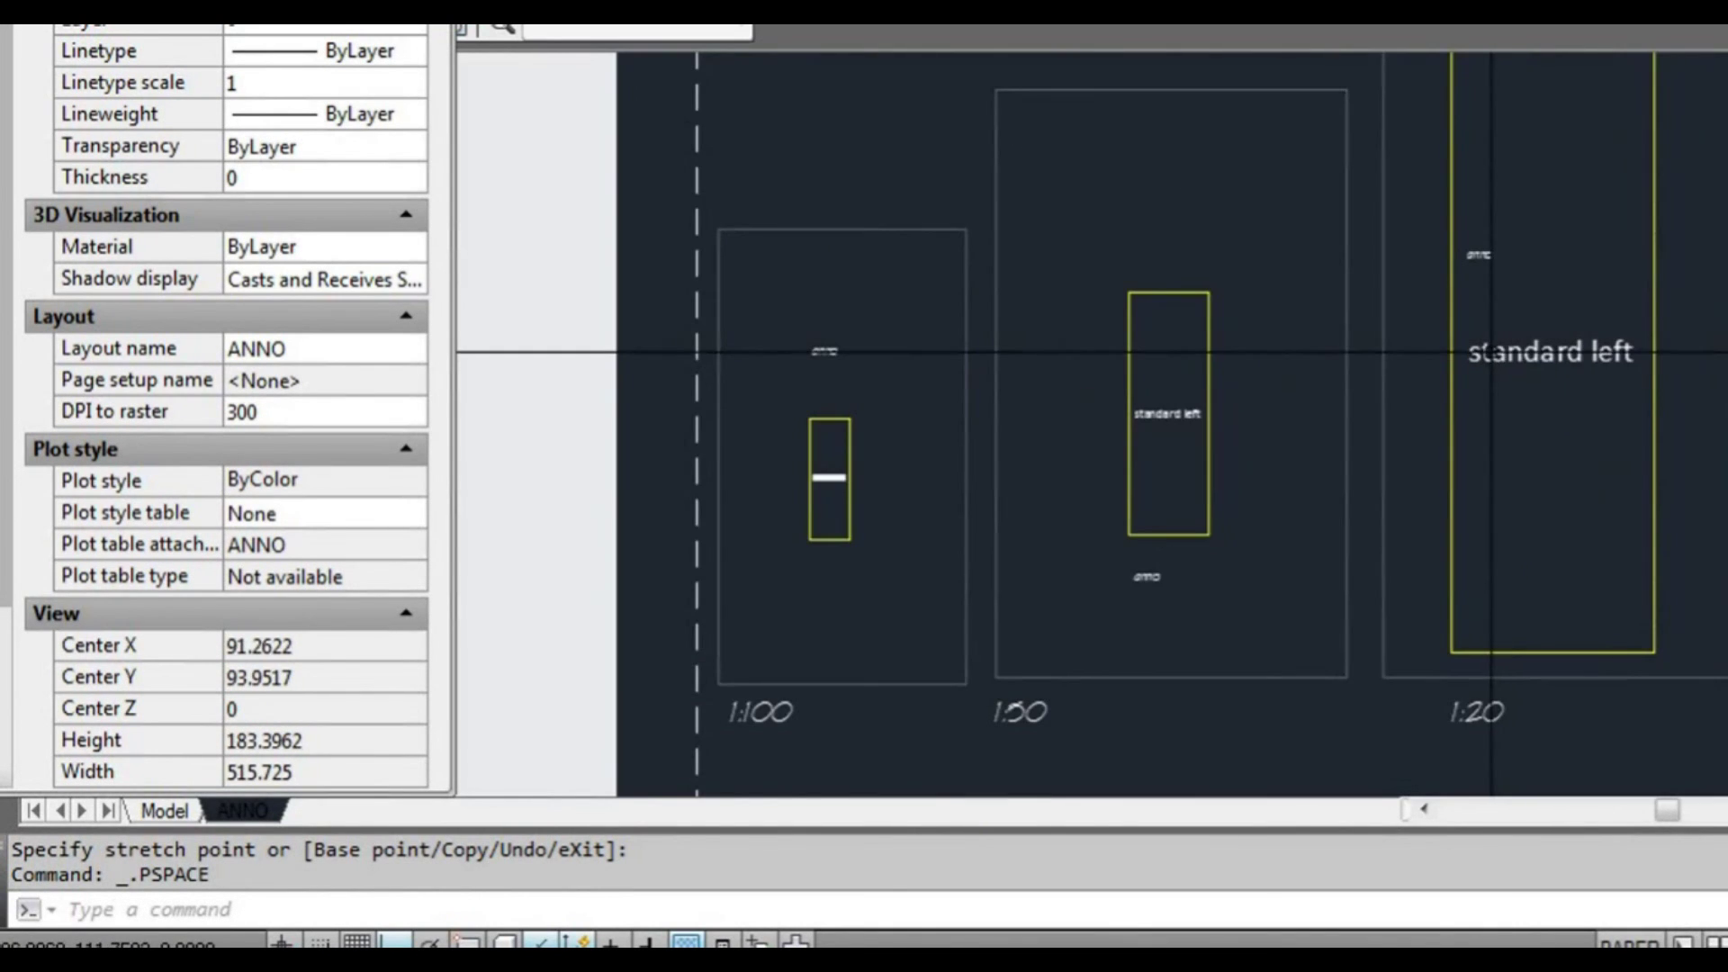
{"action": "middle_click_drag", "start_coordinate": [1482, 356], "coordinate": [1455, 383]}
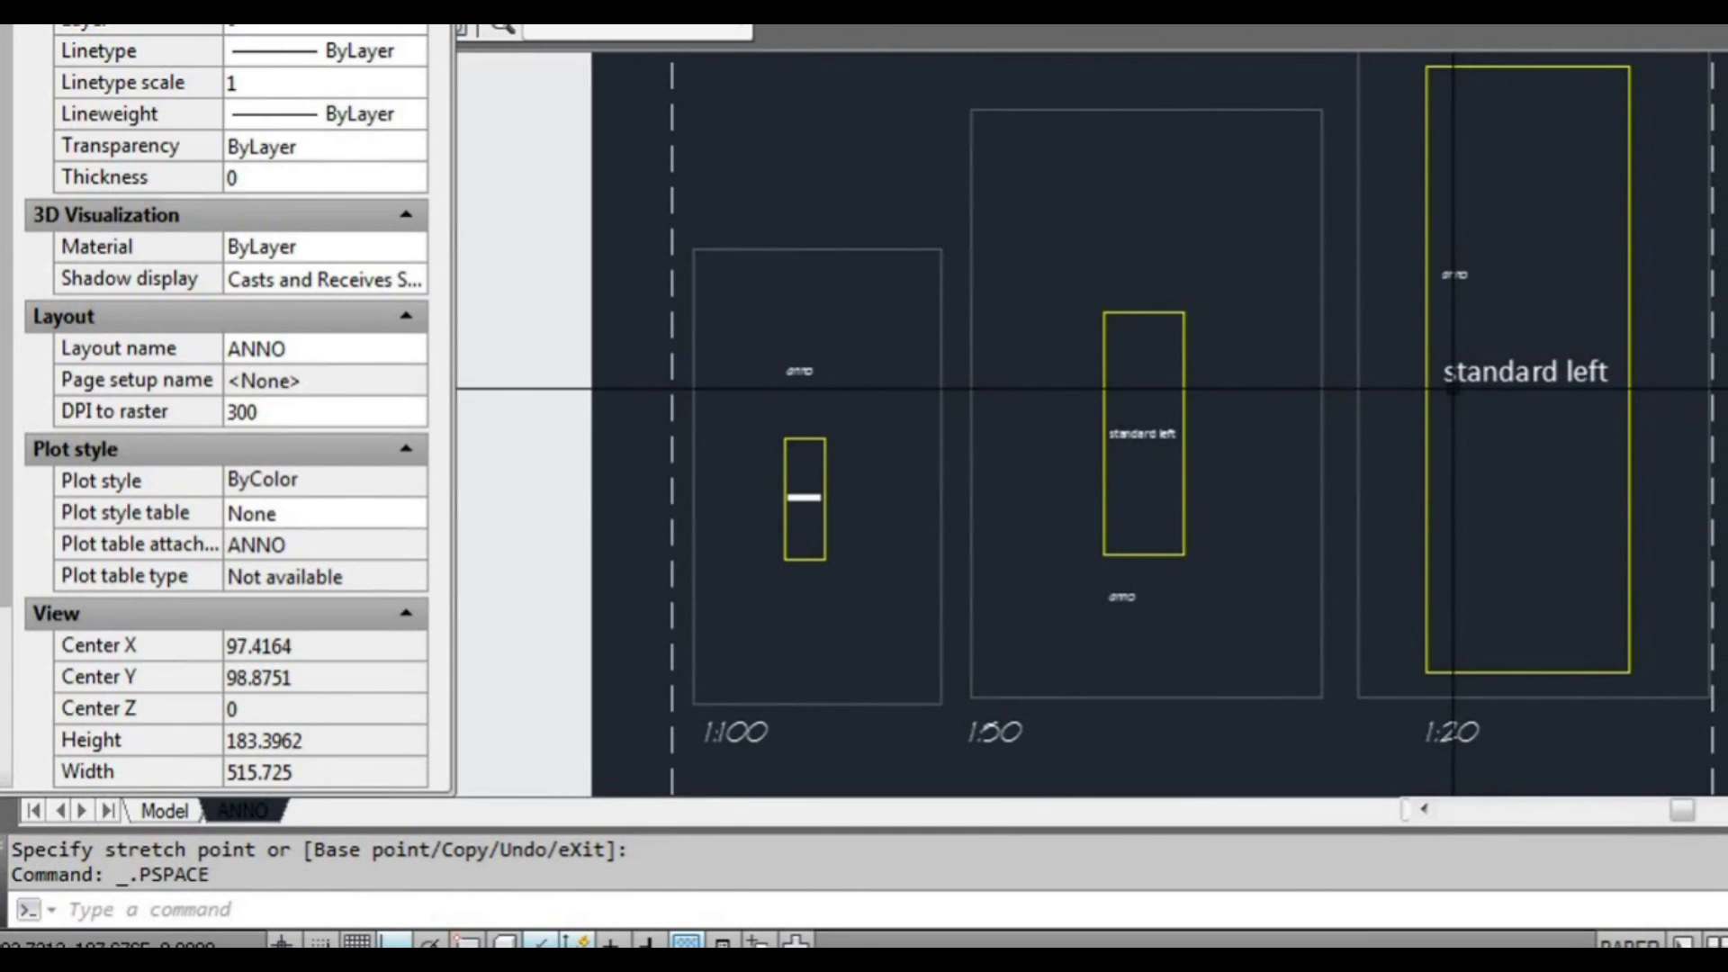